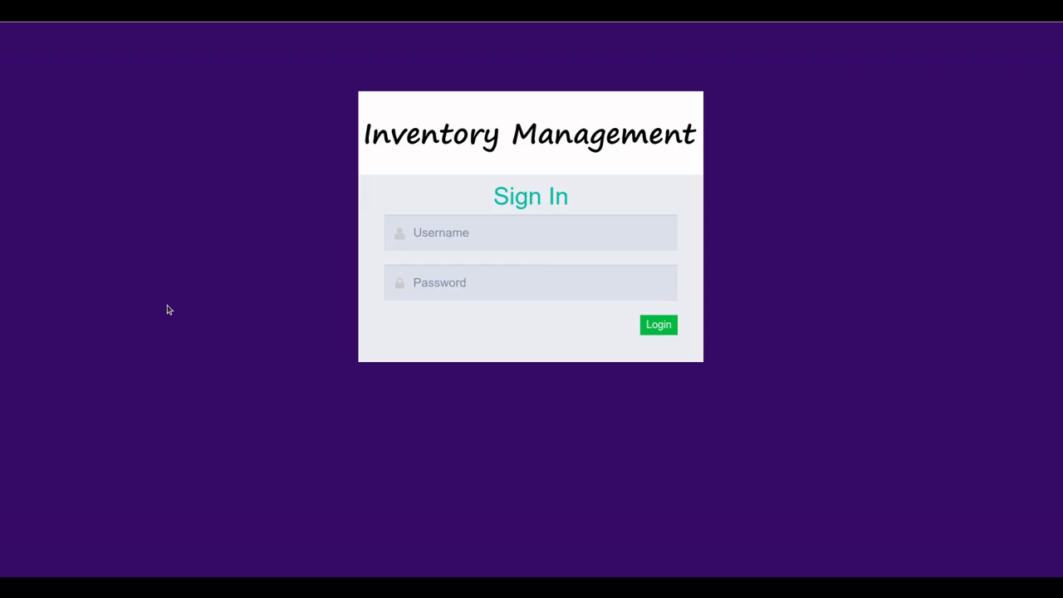
Log in with the shop administrator's username and password to reach the dashboard
left_click(446, 237)
type("s")
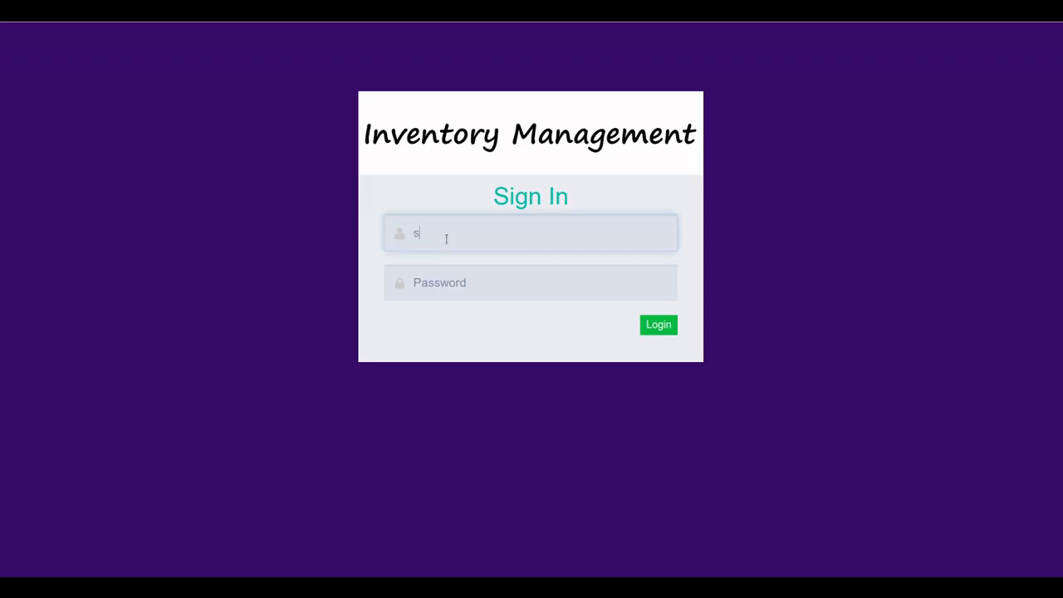
type("hop")
key("Tab")
type("••")
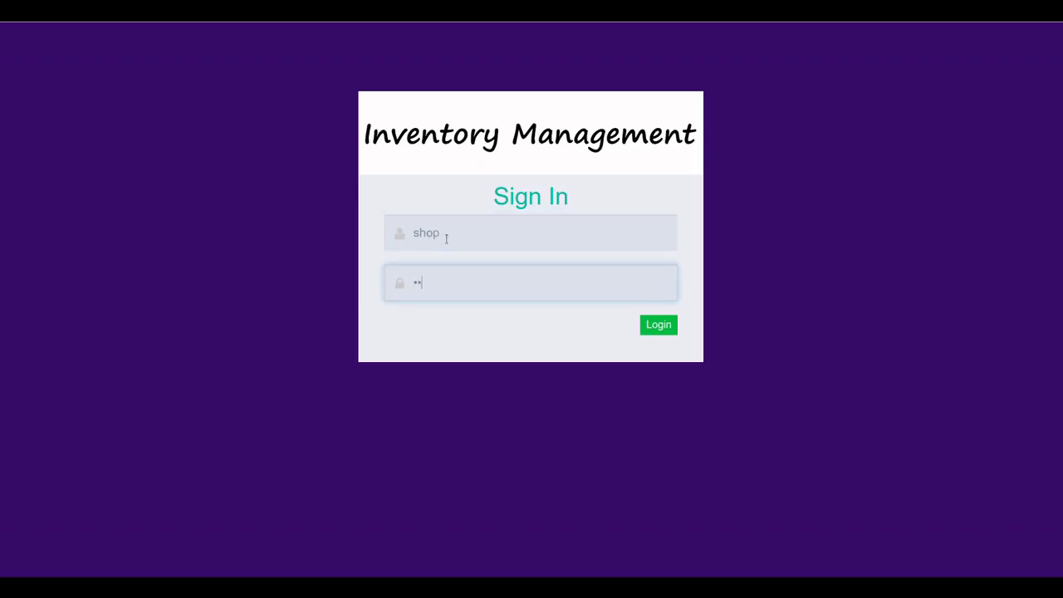
type("•••••")
key("Return")
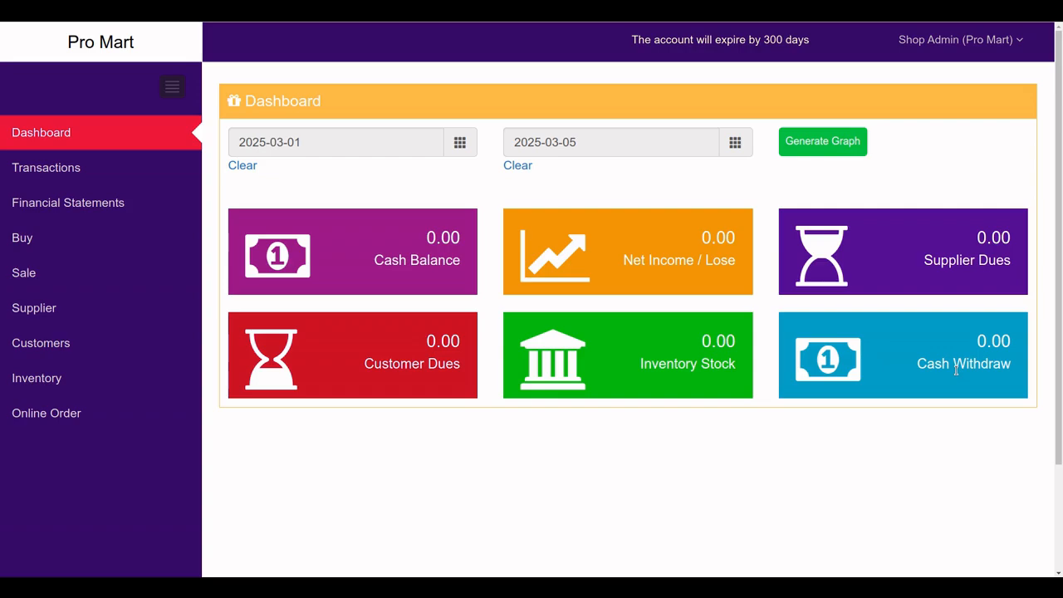
Generate the 2025-03-05 Balance Sheet from Financial Statements and review its all-zero lines
left_click(68, 179)
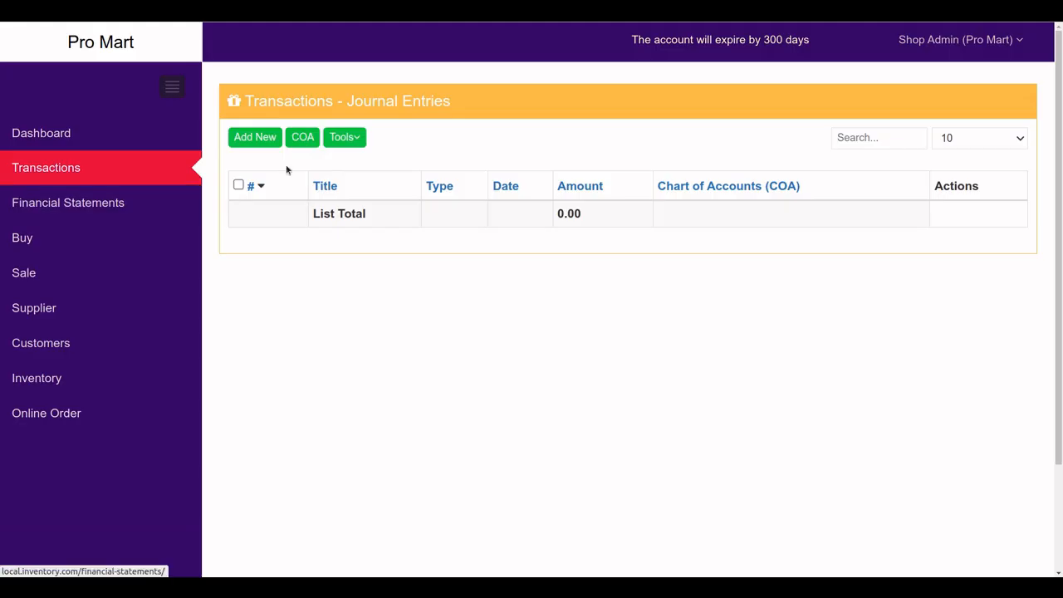
left_click(88, 208)
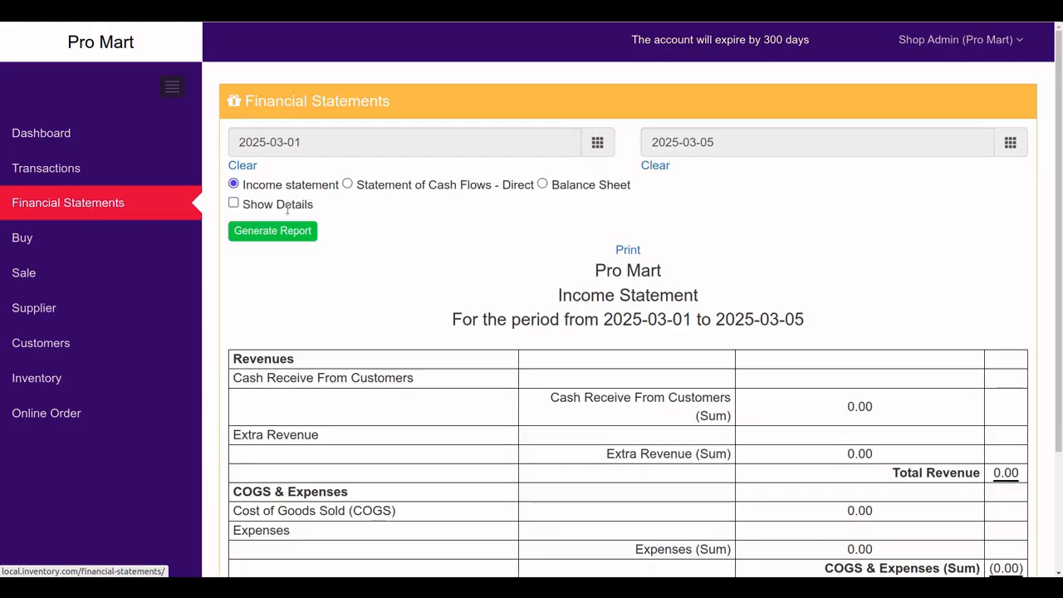
left_click(542, 184)
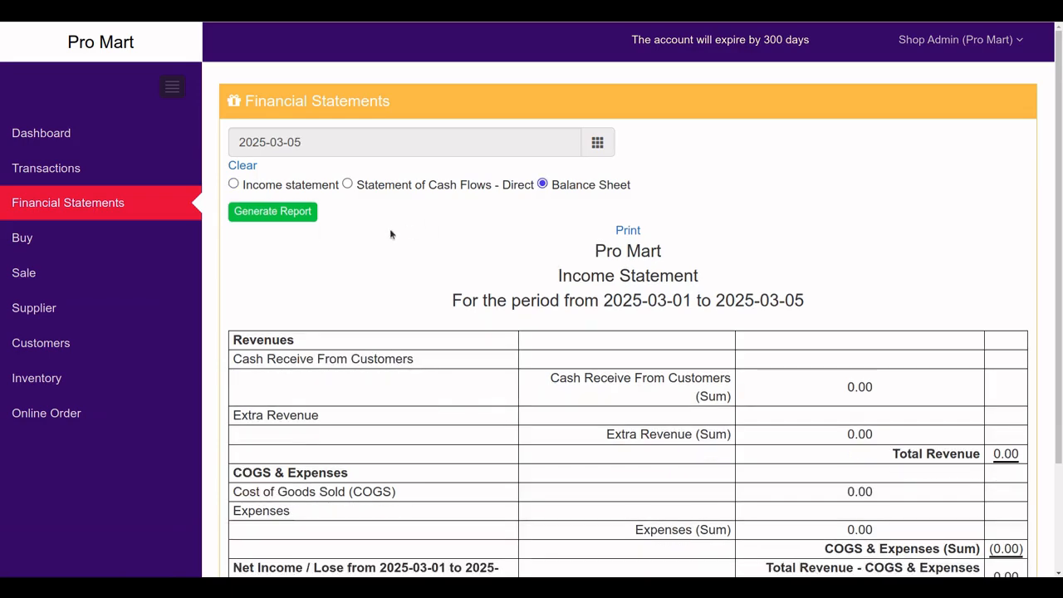
left_click(305, 212)
scroll(581, 361, "down", 2)
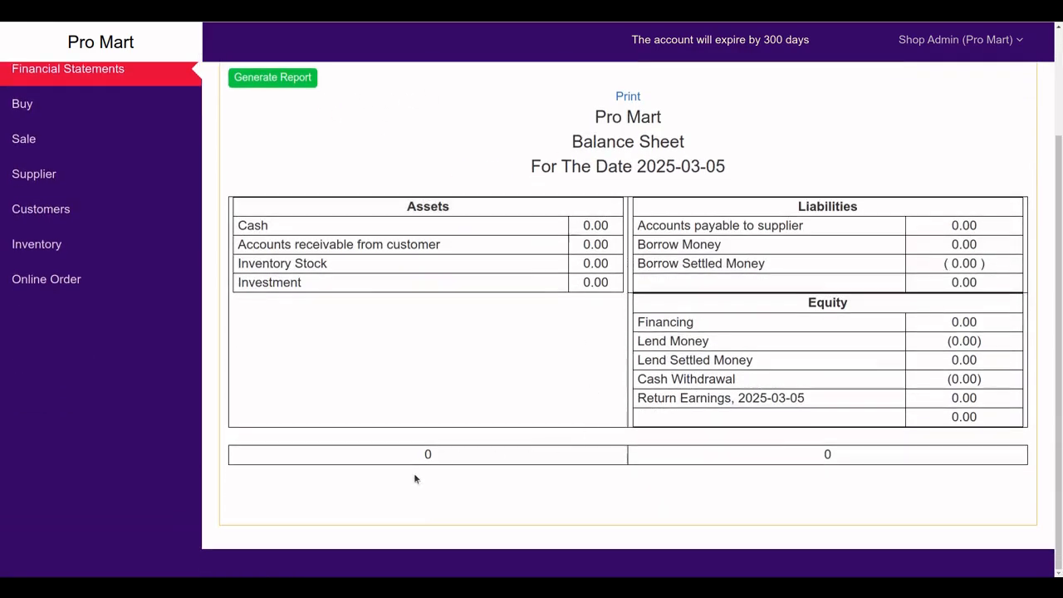
scroll(582, 407, "up", 2)
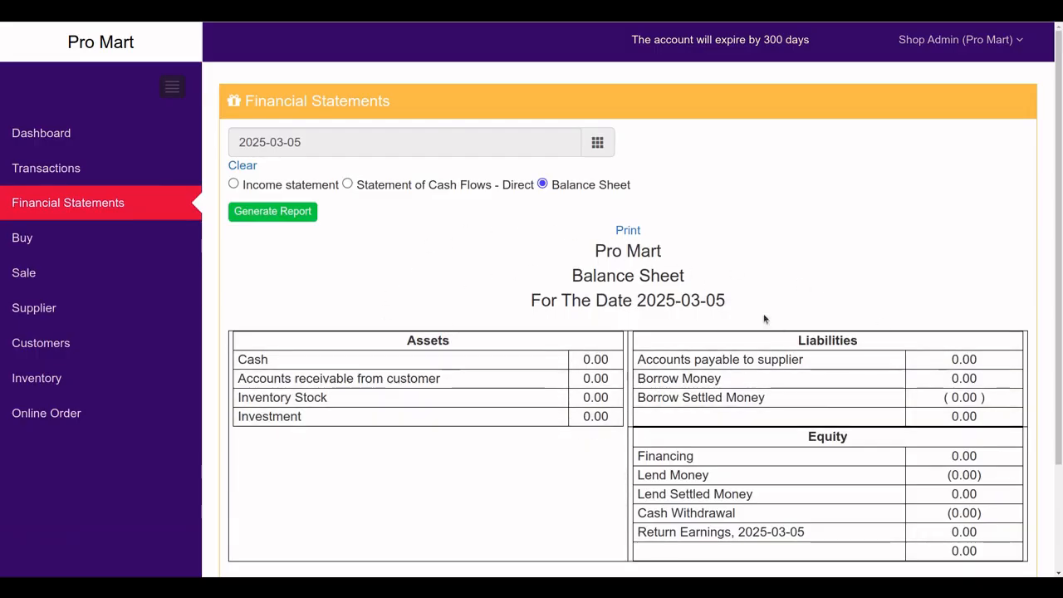
scroll(716, 378, "down", 2)
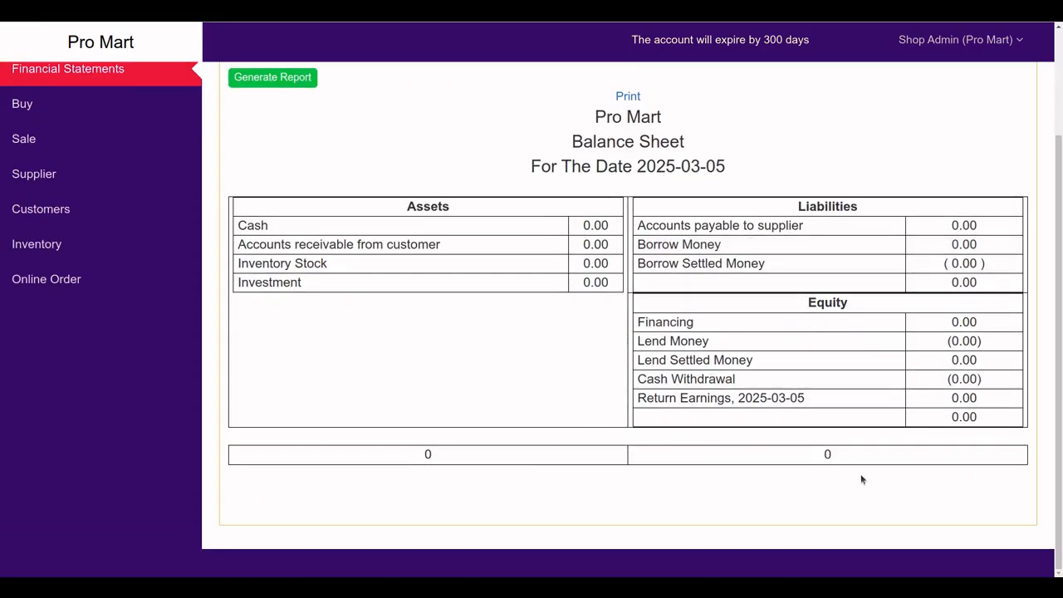
scroll(617, 418, "up", 2)
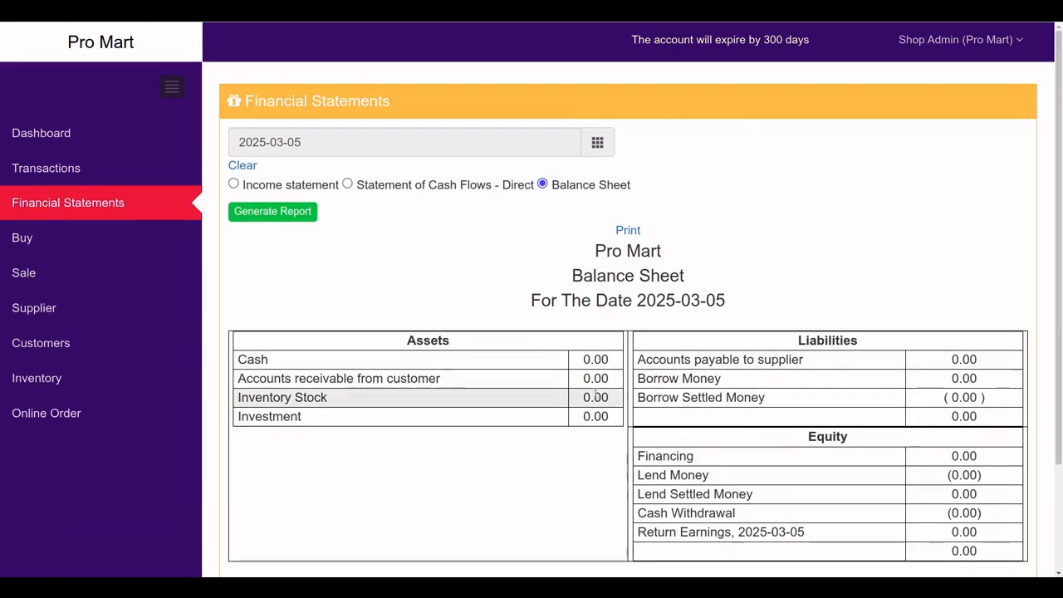
Browse the empty Buy, Sale, Supplier, Customers and Inventory lists, then return to Transactions
left_click(33, 241)
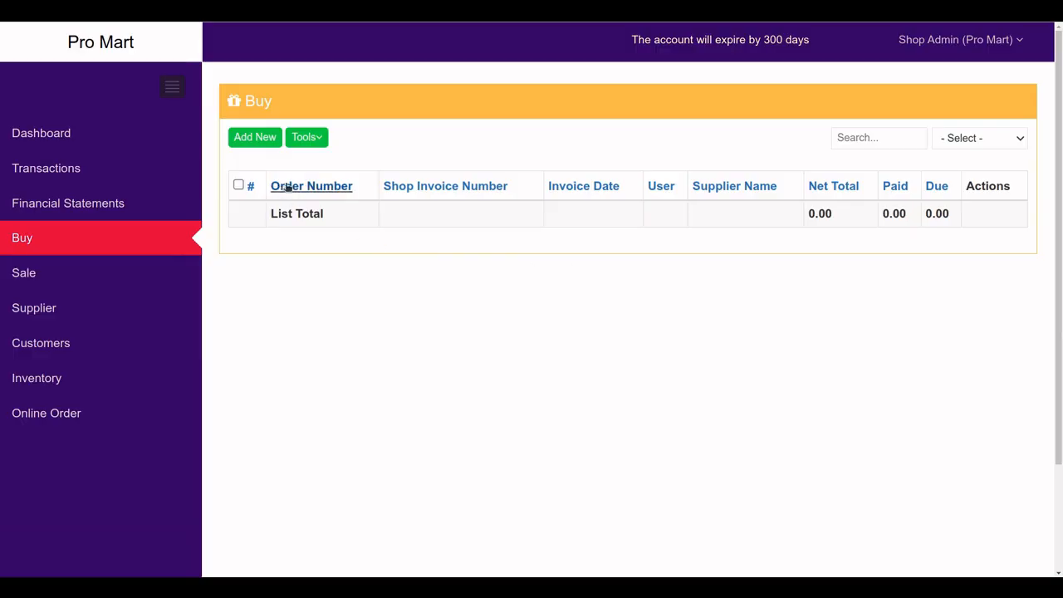
left_click(40, 274)
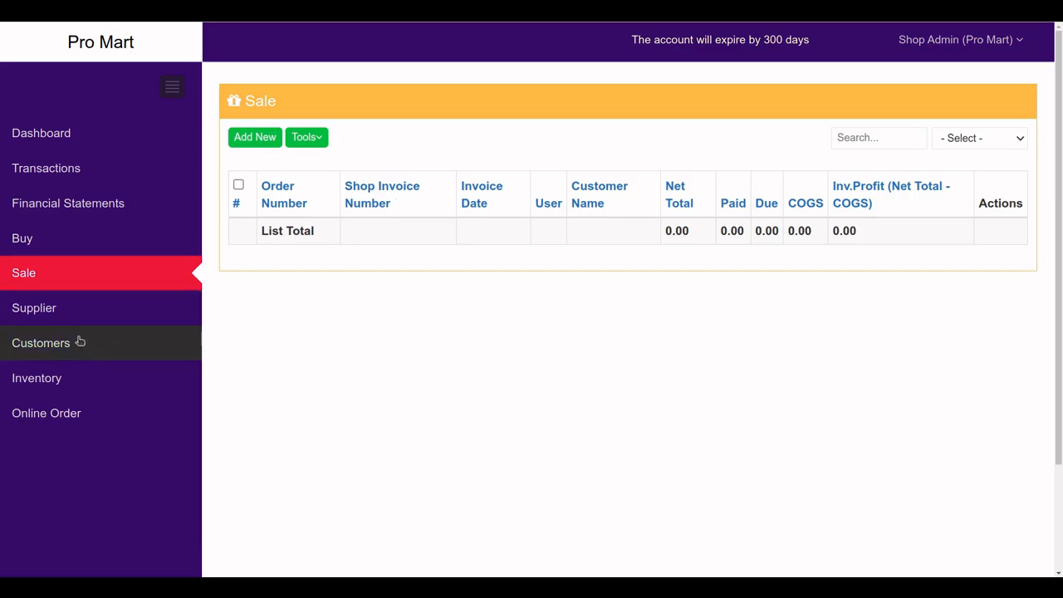
left_click(44, 314)
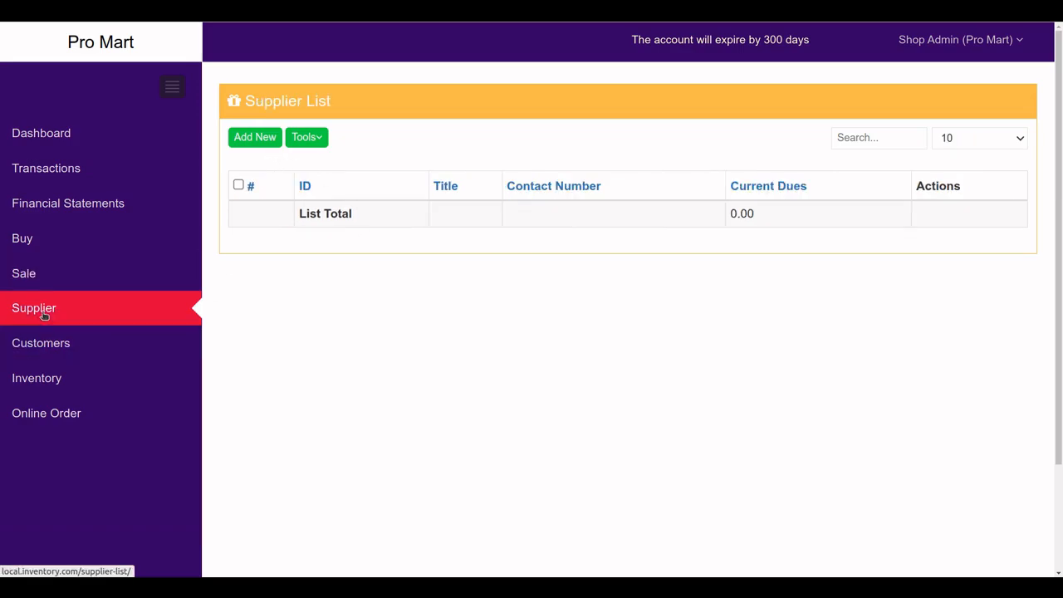
left_click(48, 344)
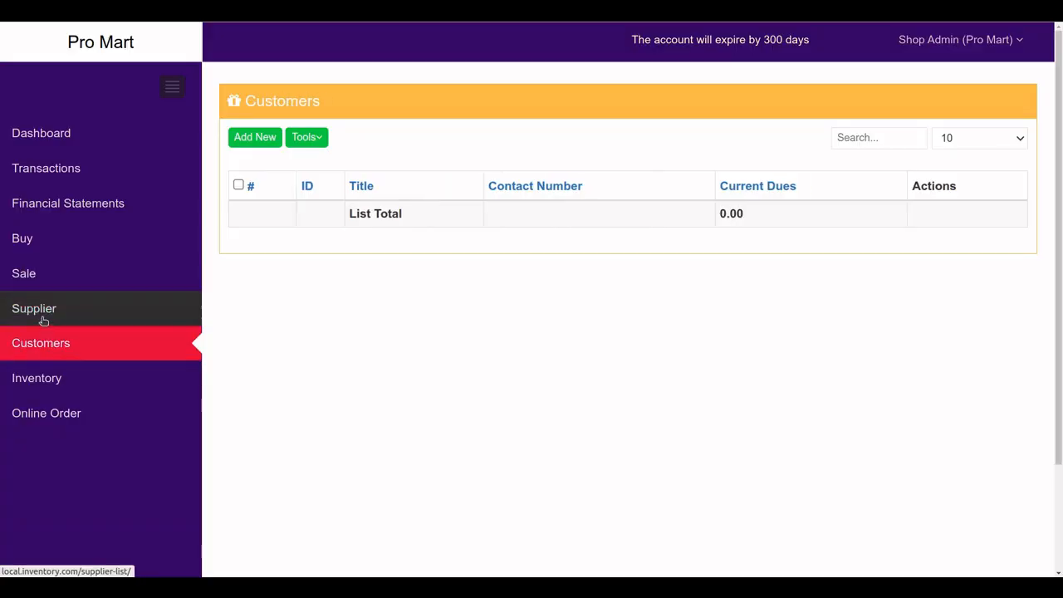
left_click(43, 316)
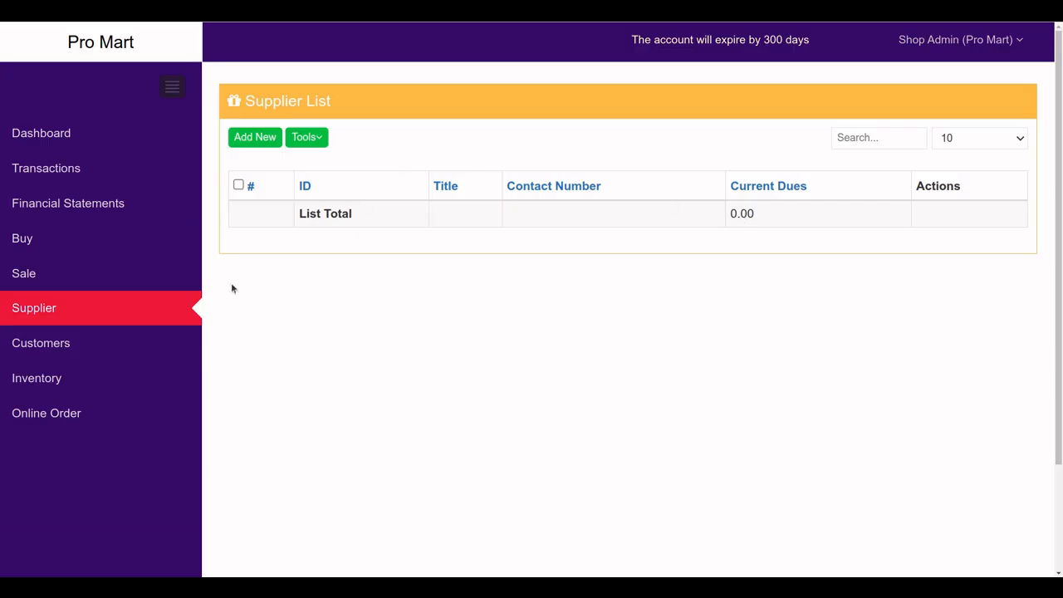
left_click(90, 349)
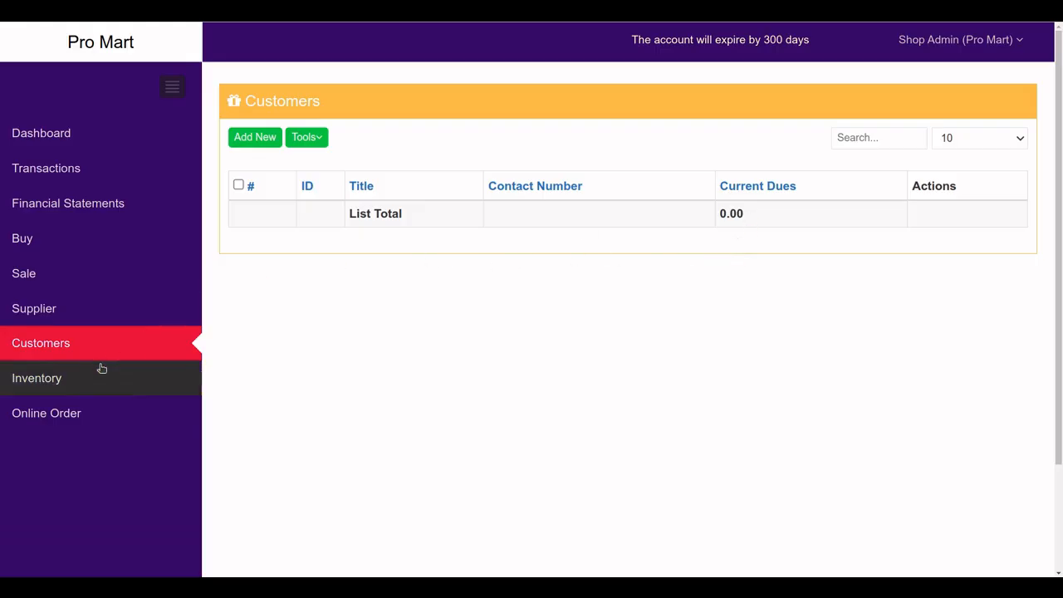
left_click(62, 391)
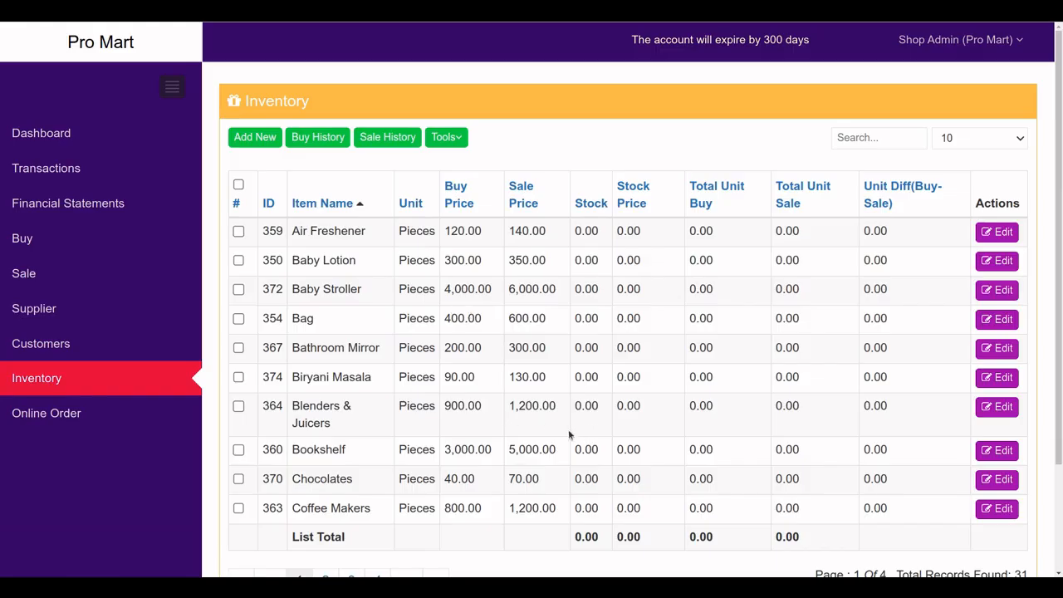
left_click(46, 168)
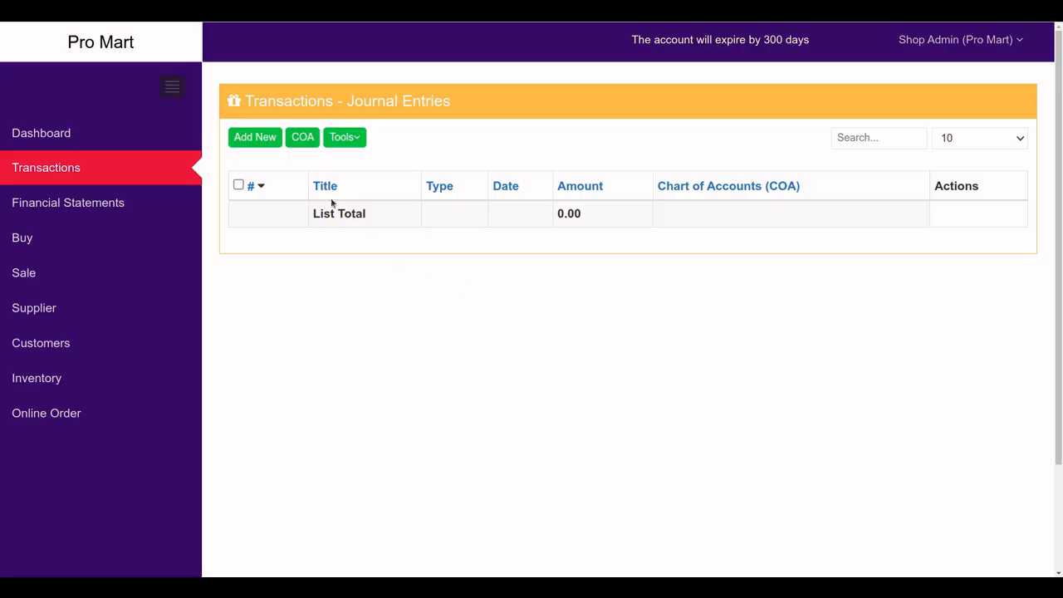
Add Expences and Salary accounts to the chart of accounts
left_click(303, 138)
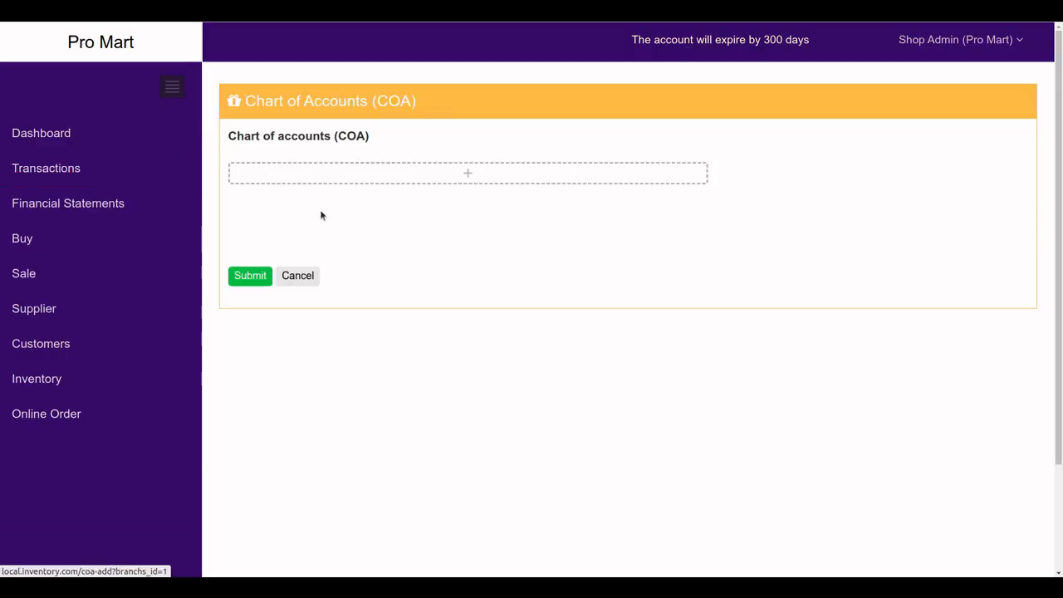
left_click(383, 181)
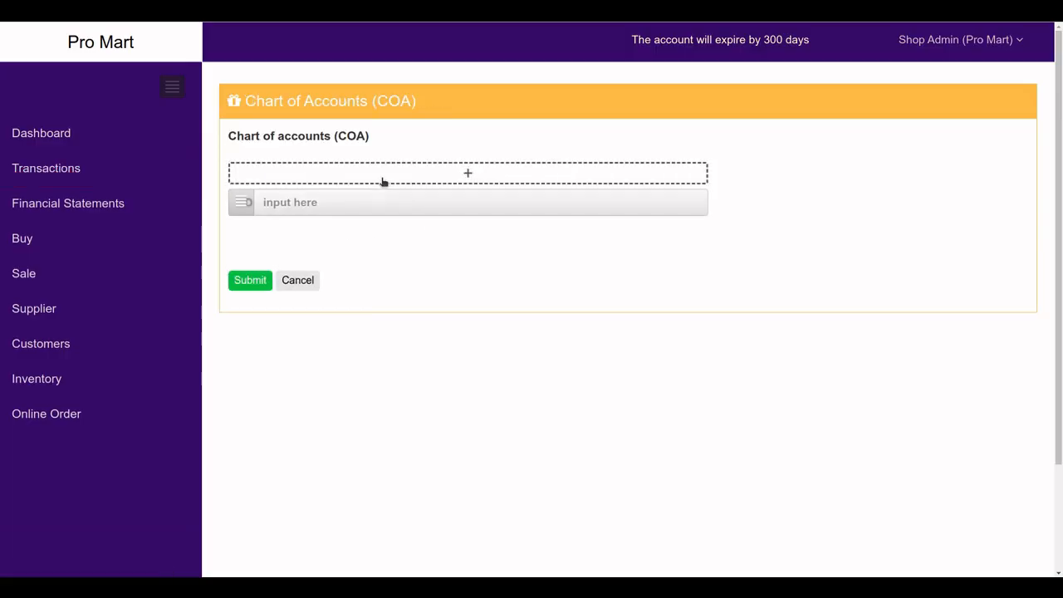
left_click(307, 207)
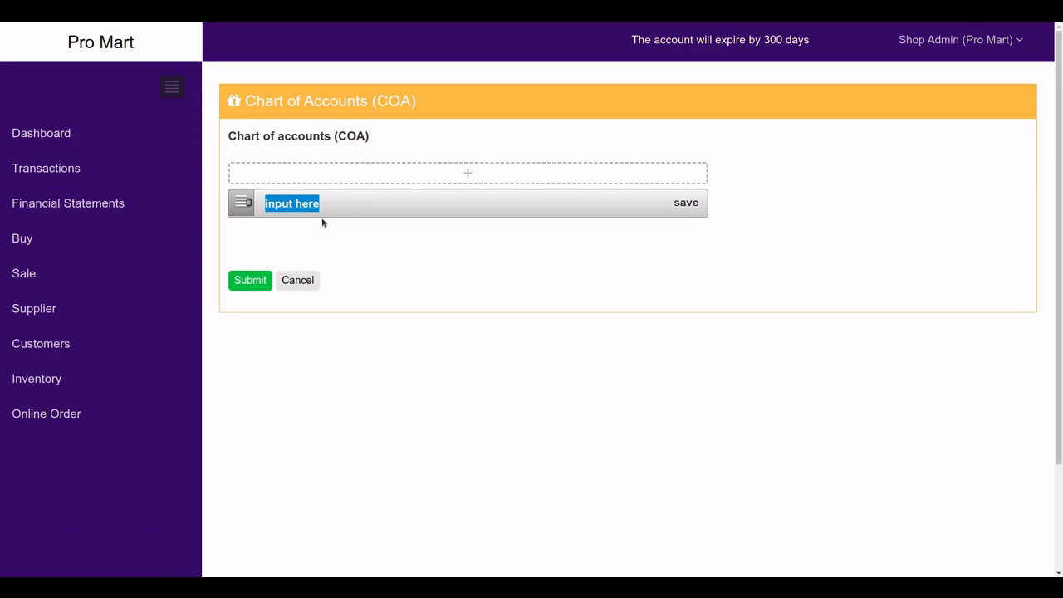
type("Expences")
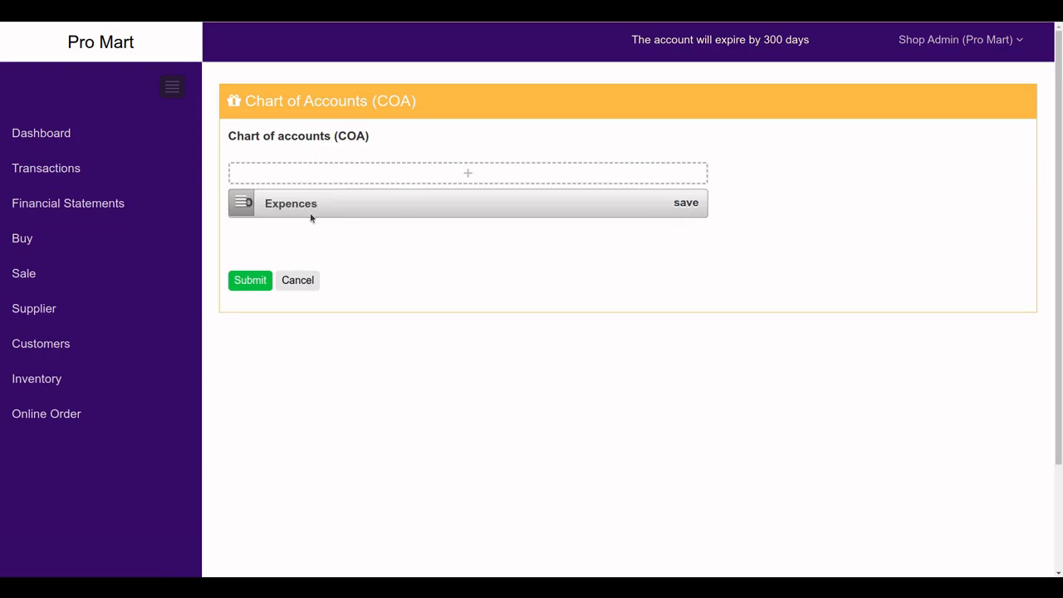
left_click(285, 180)
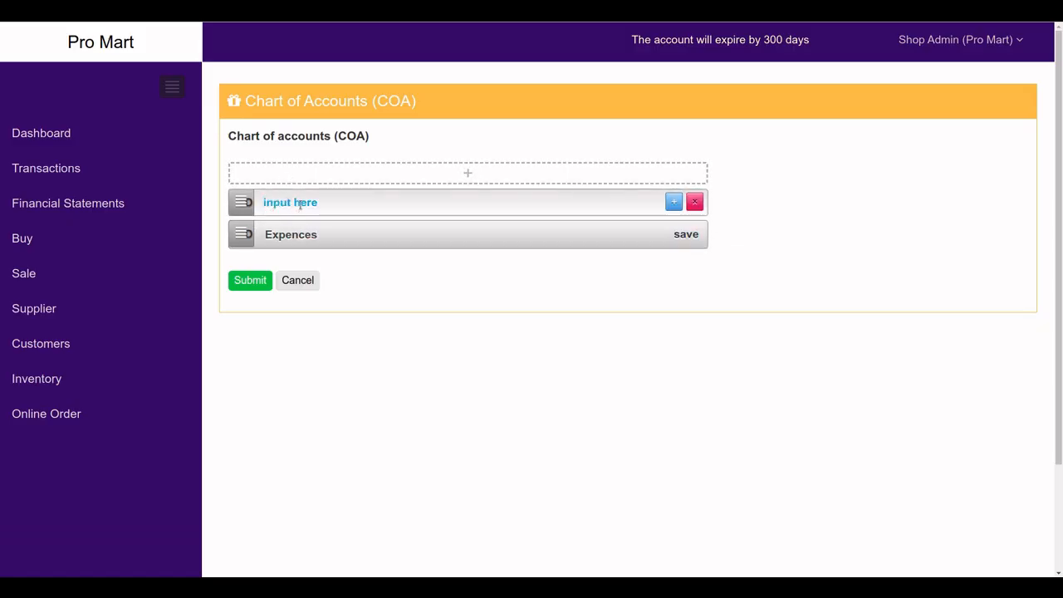
left_click(299, 206)
type("Salary")
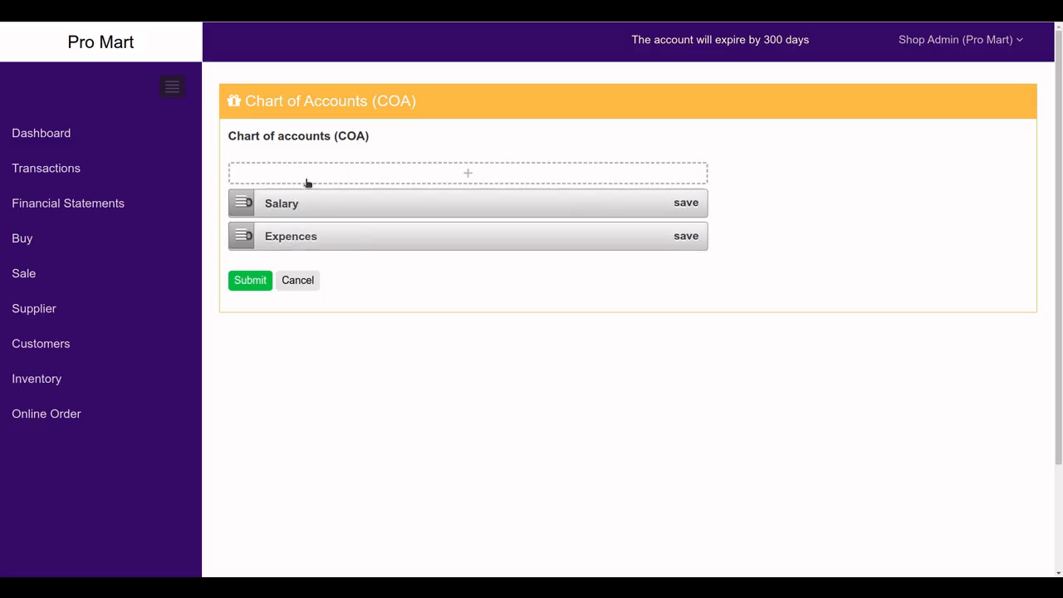
Add a third account and name it Exp 1
left_click(307, 180)
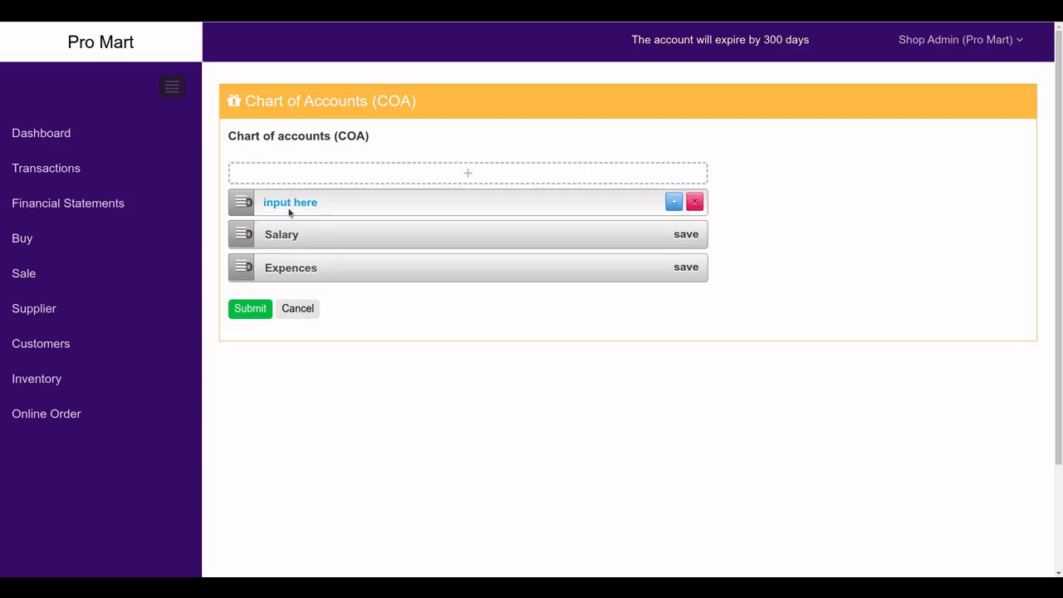
left_click(274, 204)
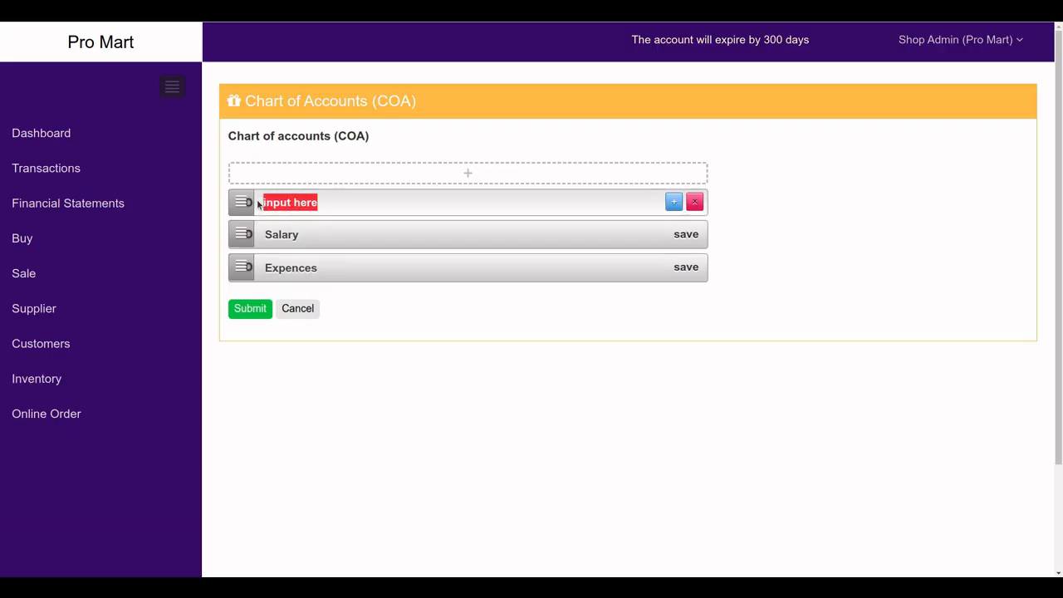
left_click(279, 203)
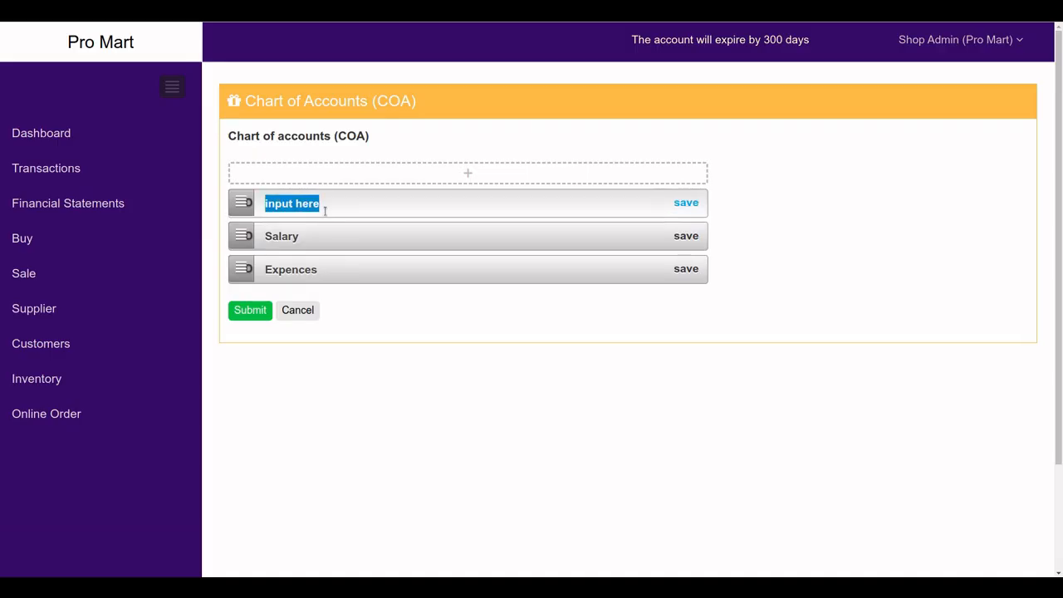
type("Expen")
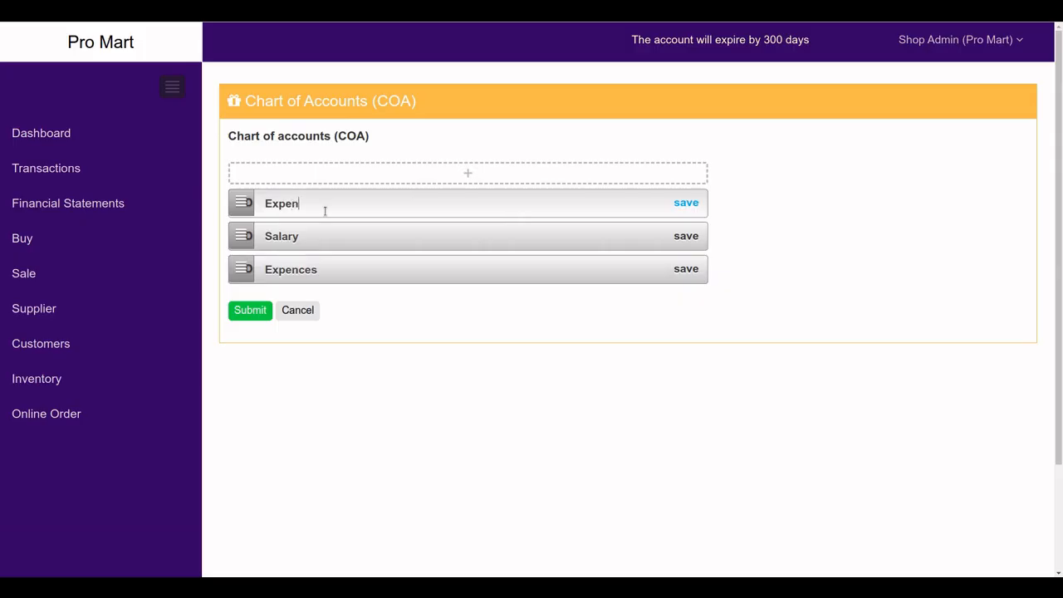
type("ces")
key("BackSpace")
key("BackSpace")
key("BackSpace")
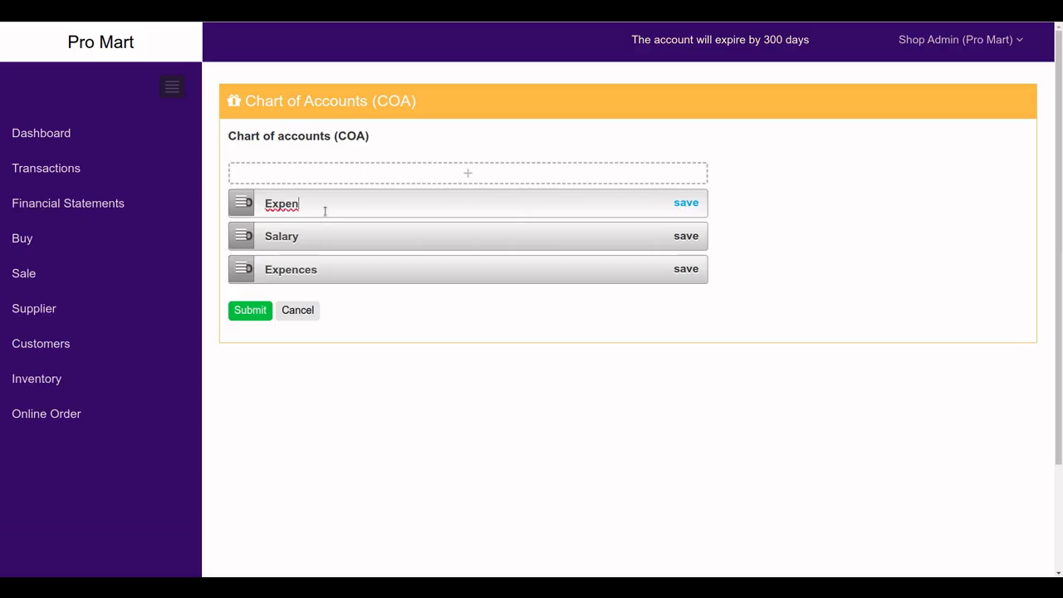
key("BackSpace")
key("BackSpace")
key("BackSpace")
type("p 1")
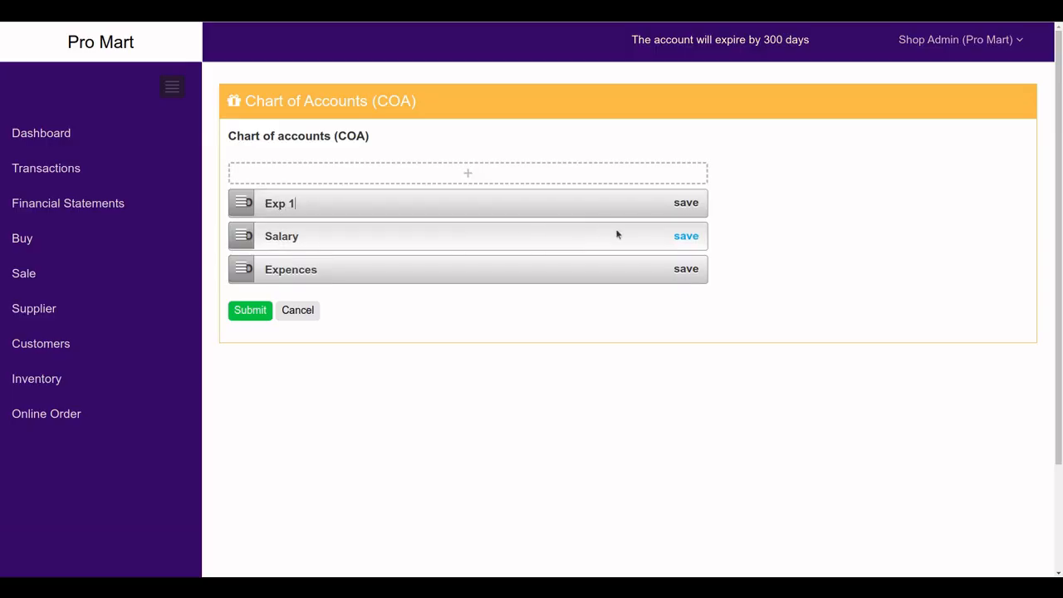
left_click(685, 203)
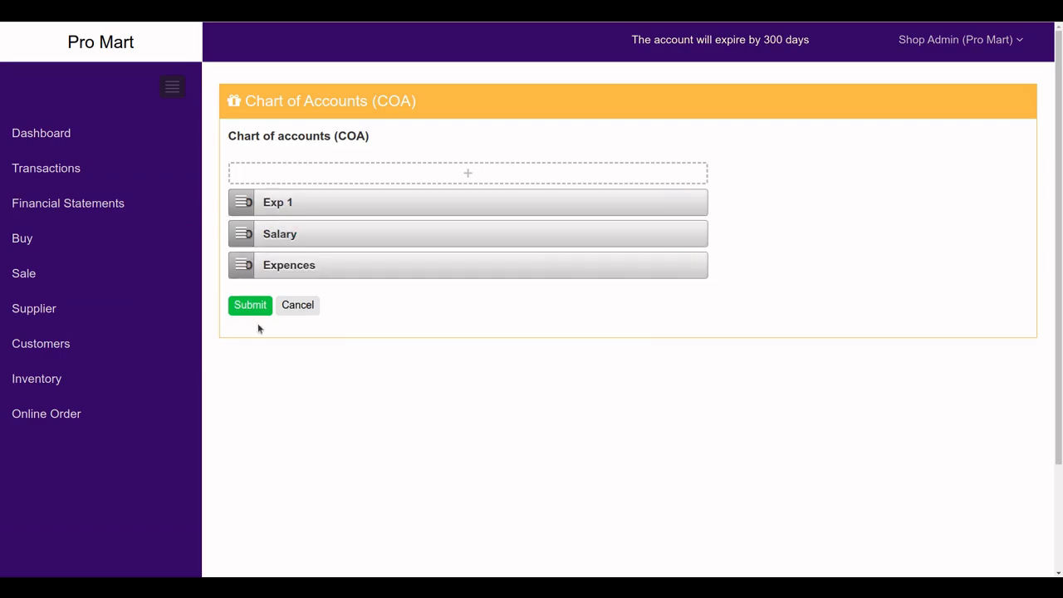
Nest Exp 1 and Salary under Expences, delete the empty row, and save the chart
left_click_drag(240, 202, 307, 264)
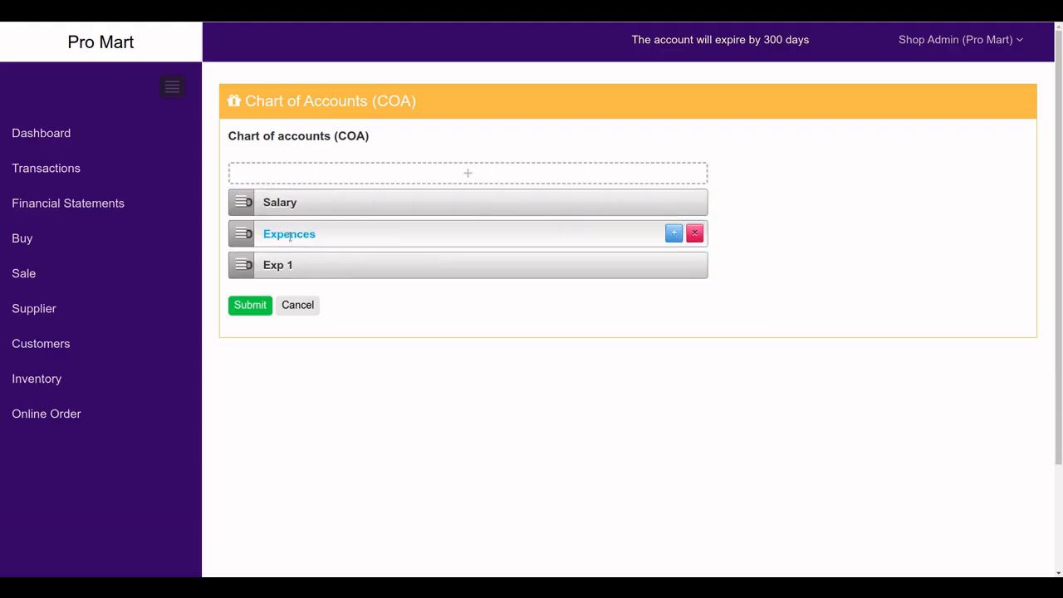
left_click_drag(240, 202, 273, 274)
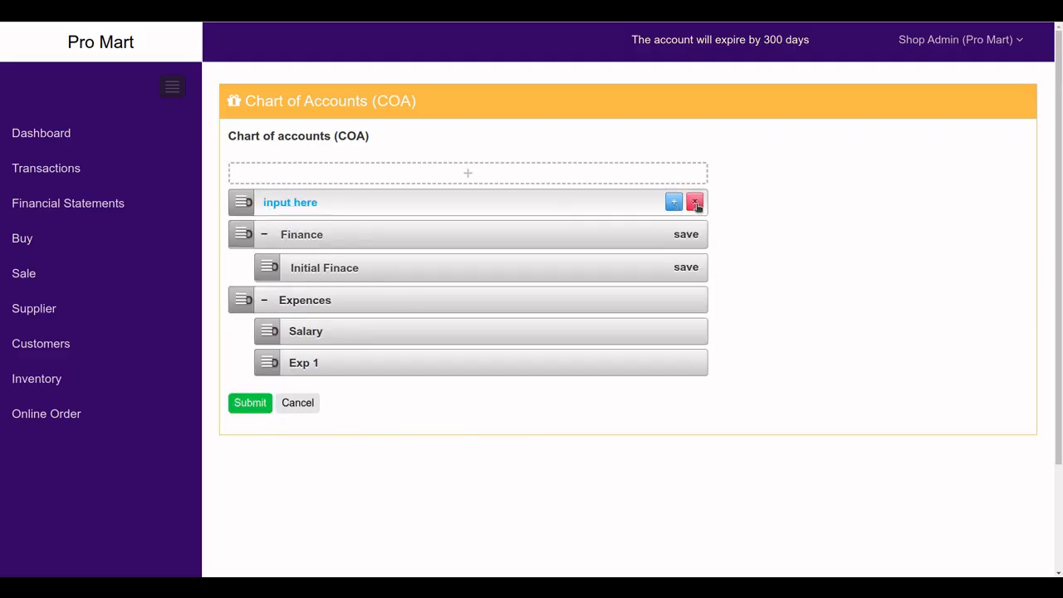
left_click(695, 203)
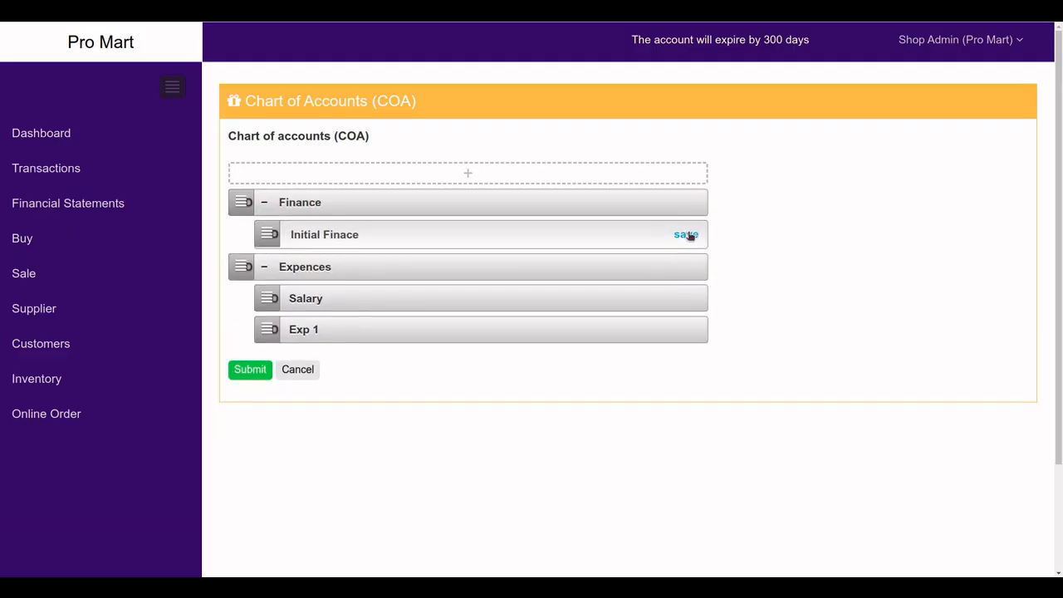
left_click(688, 236)
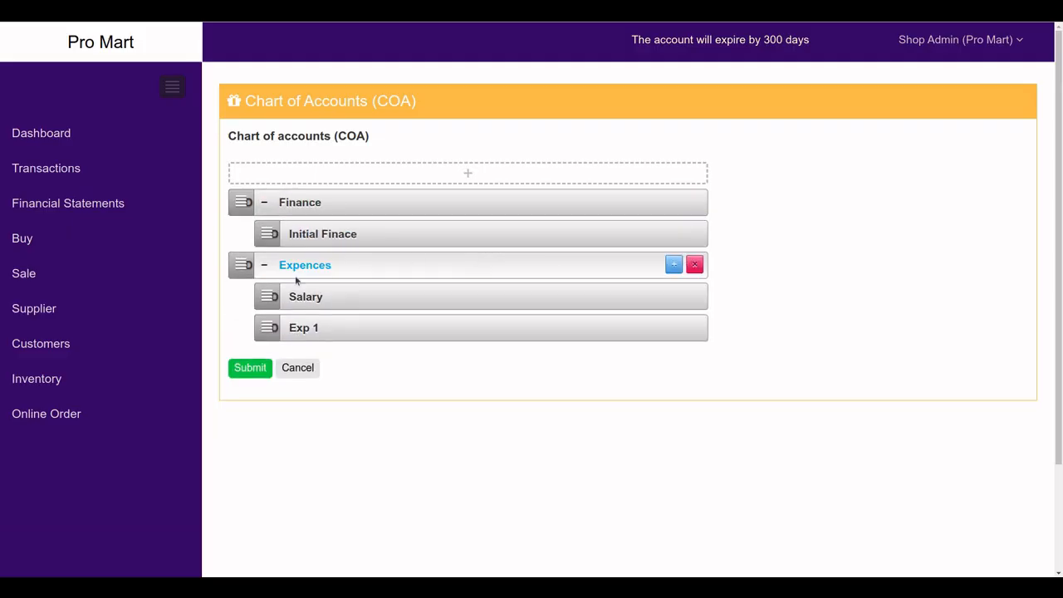
left_click(249, 371)
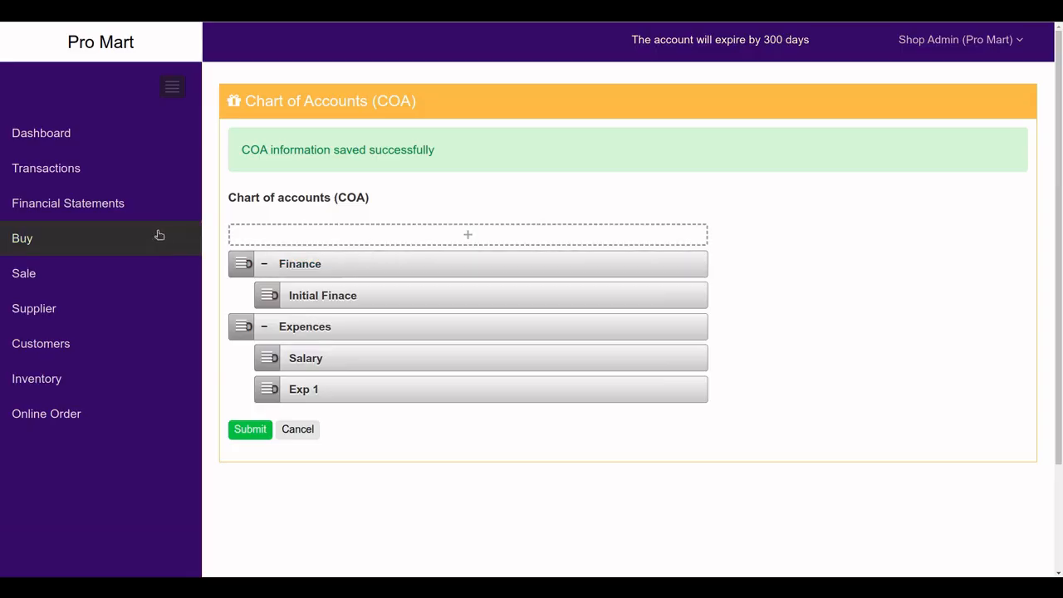
left_click(79, 172)
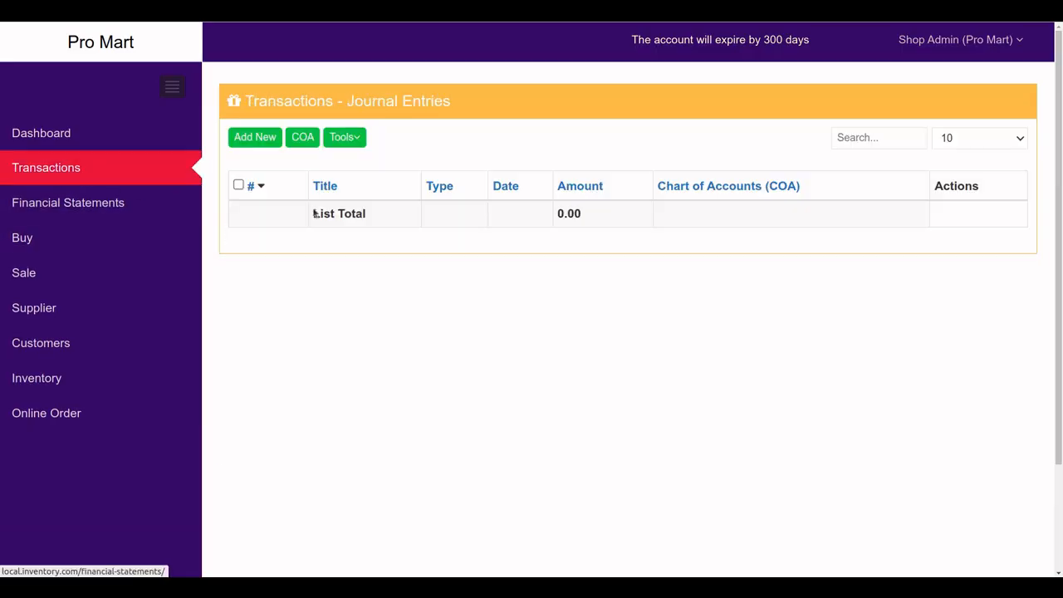
Add a Financing journal entry 'Initial Finance' for 100 charged to the Initial Finace account
left_click(255, 137)
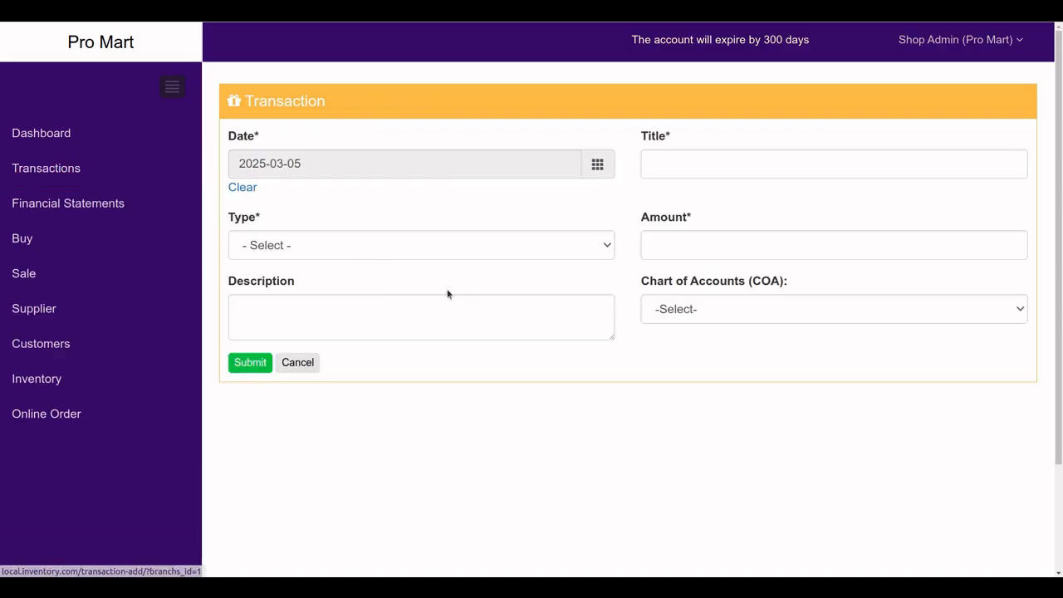
left_click(668, 164)
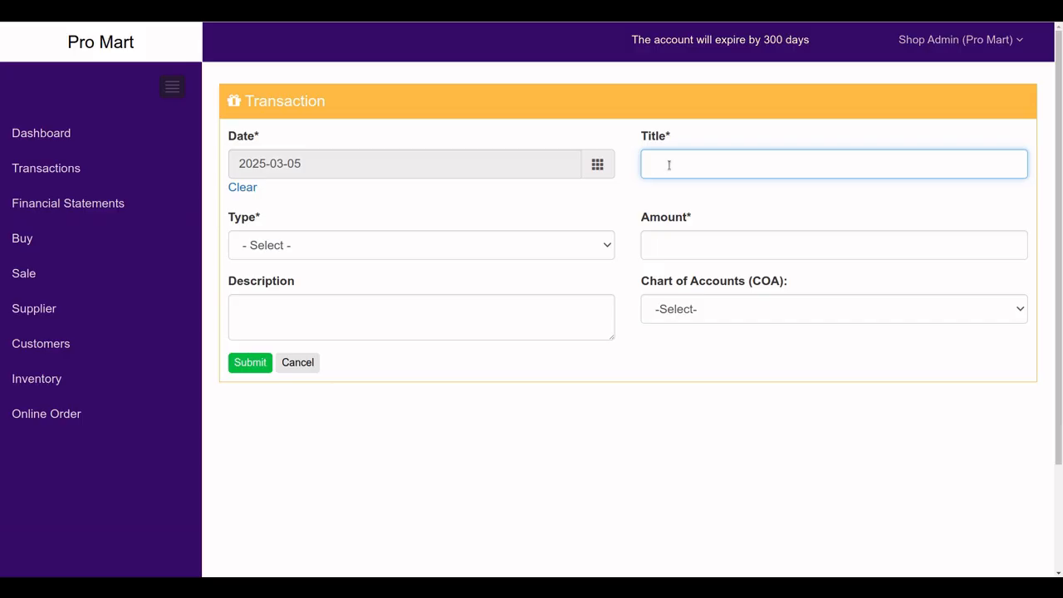
type("Initial Finance")
left_click(404, 241)
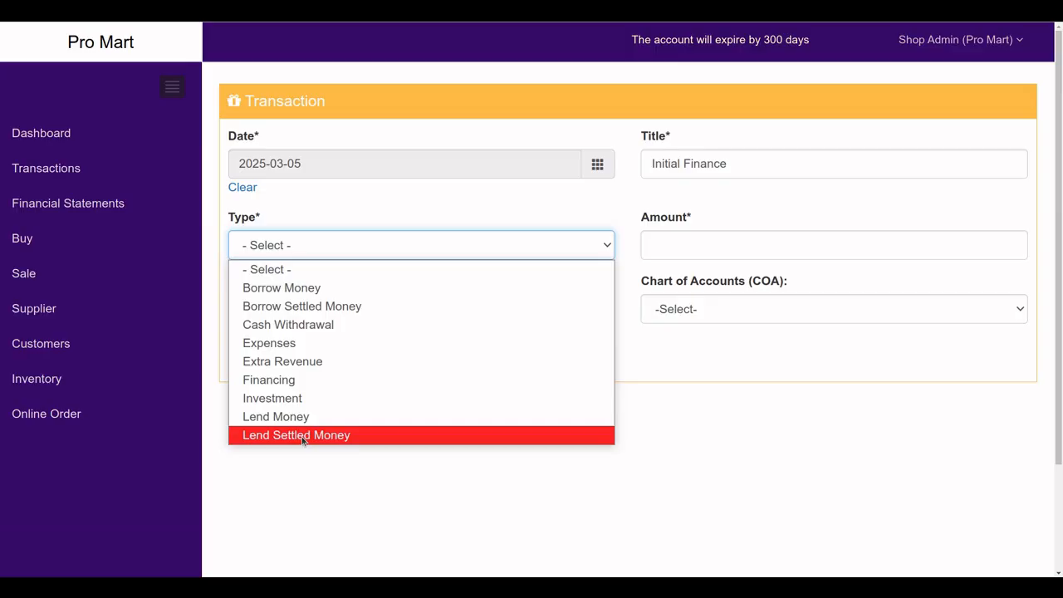
left_click(275, 380)
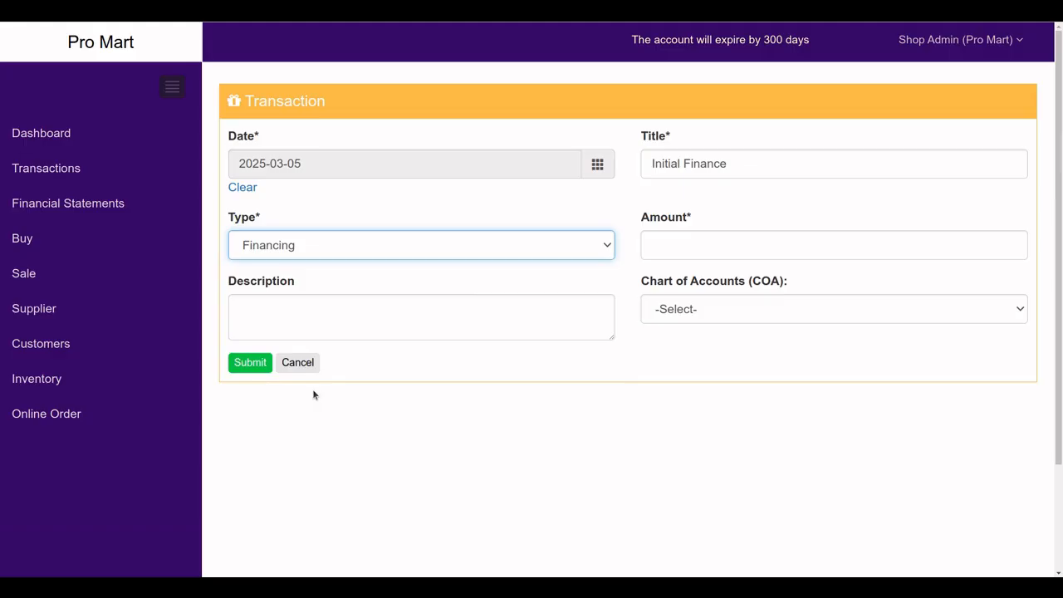
left_click(692, 249)
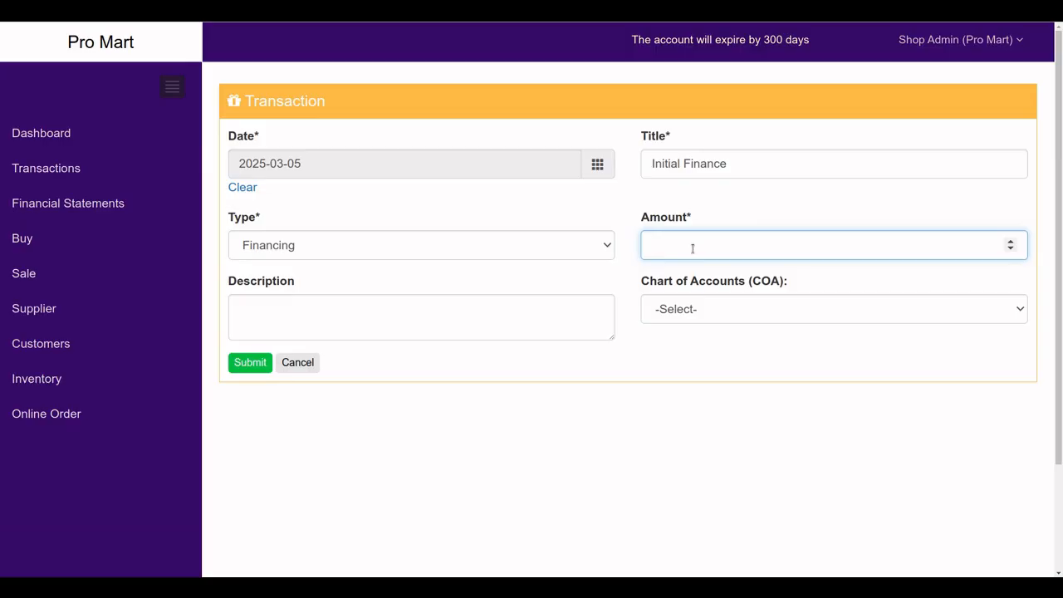
type("100")
left_click(653, 317)
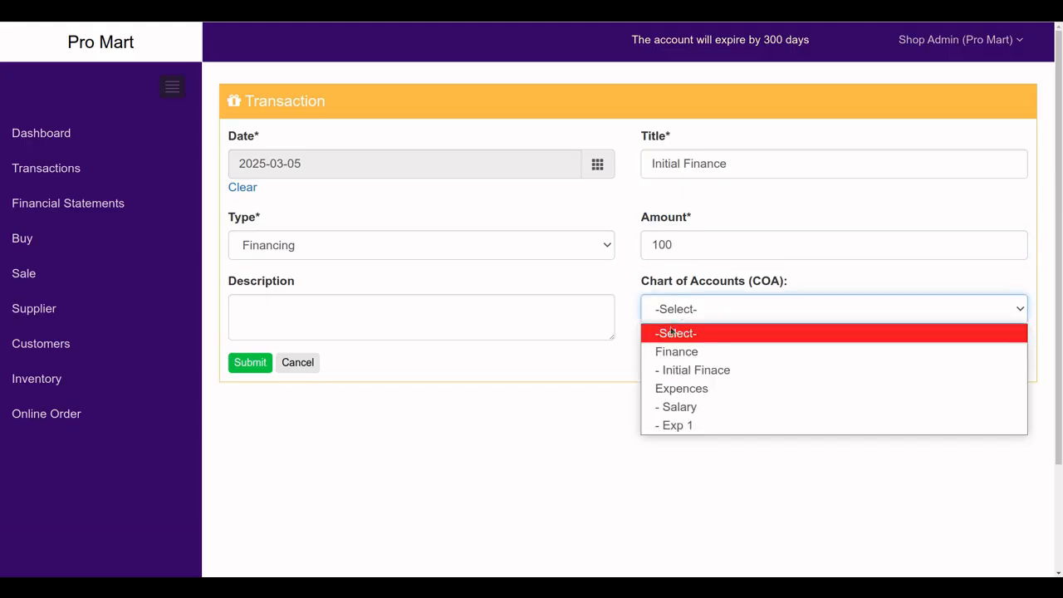
left_click(692, 370)
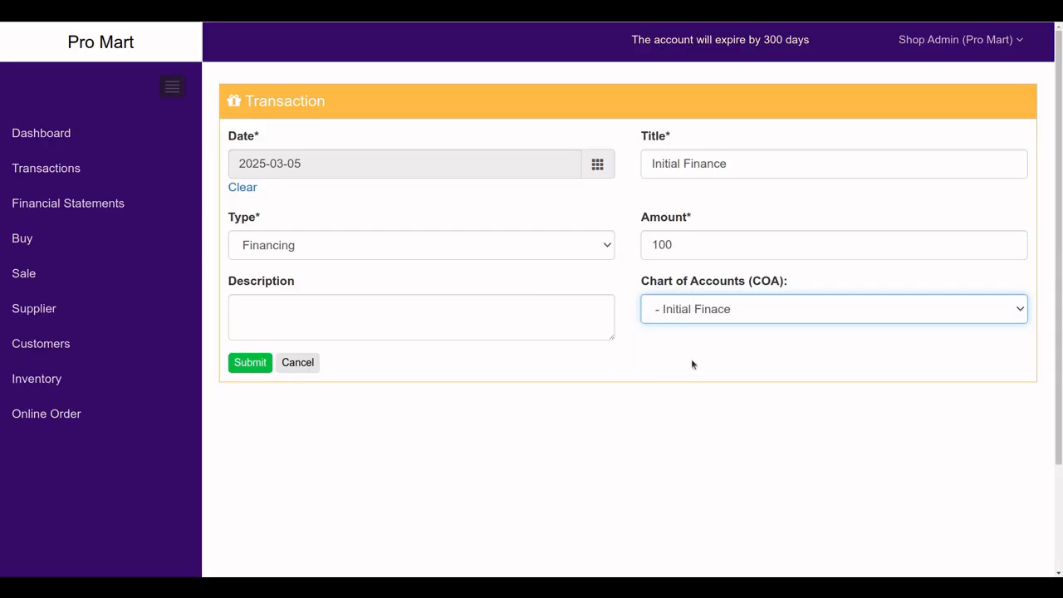
left_click(252, 365)
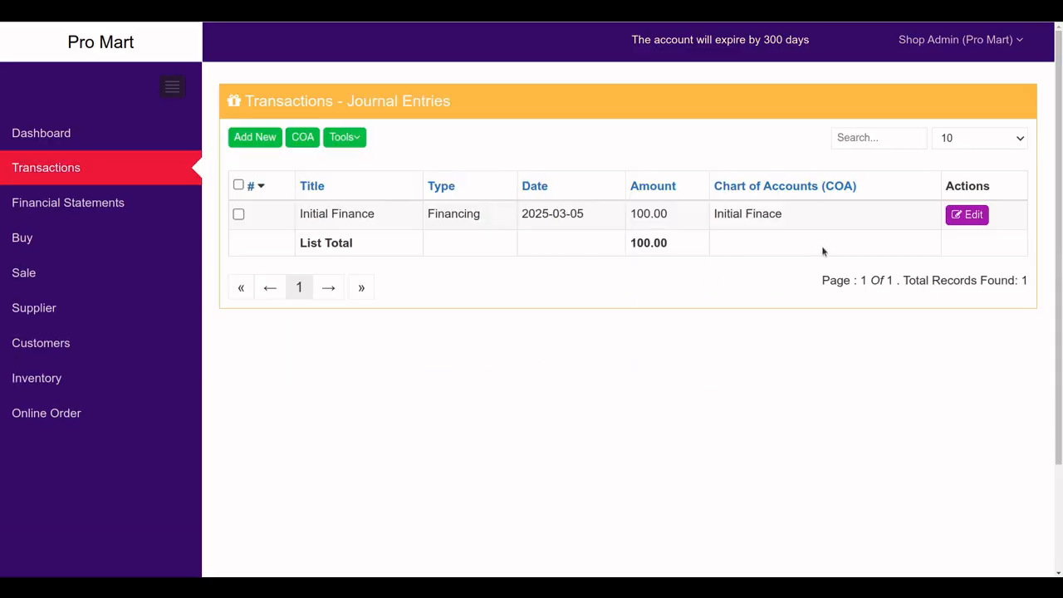
left_click(115, 214)
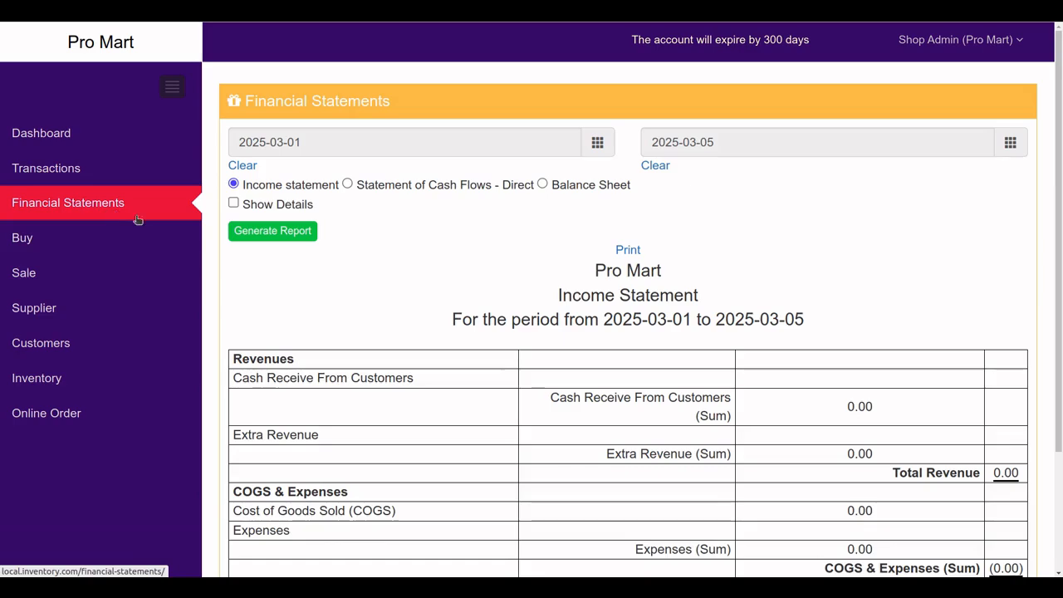
left_click(543, 184)
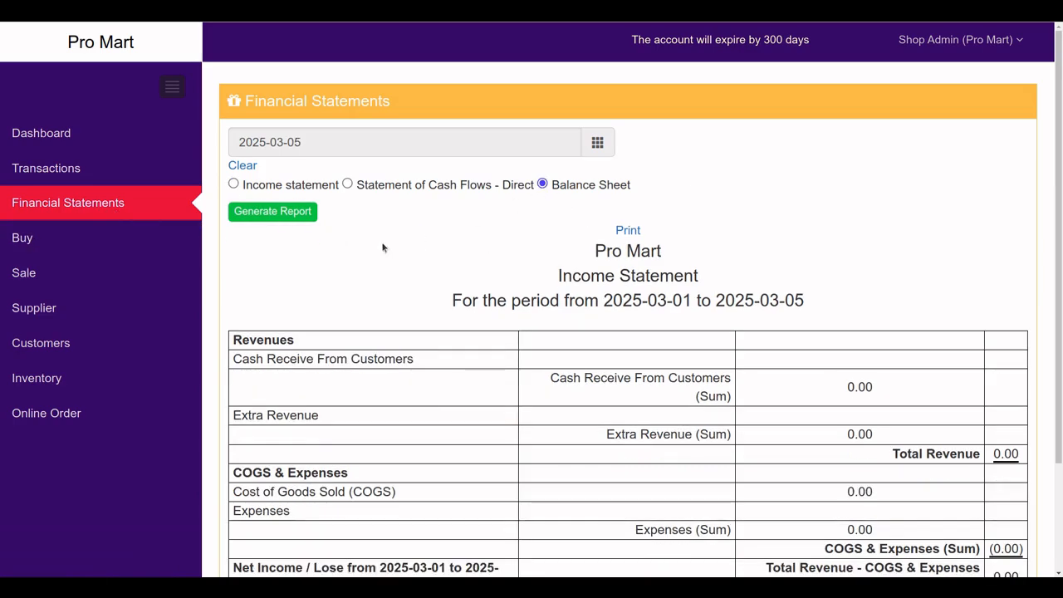
left_click(273, 211)
scroll(548, 336, "down", 3)
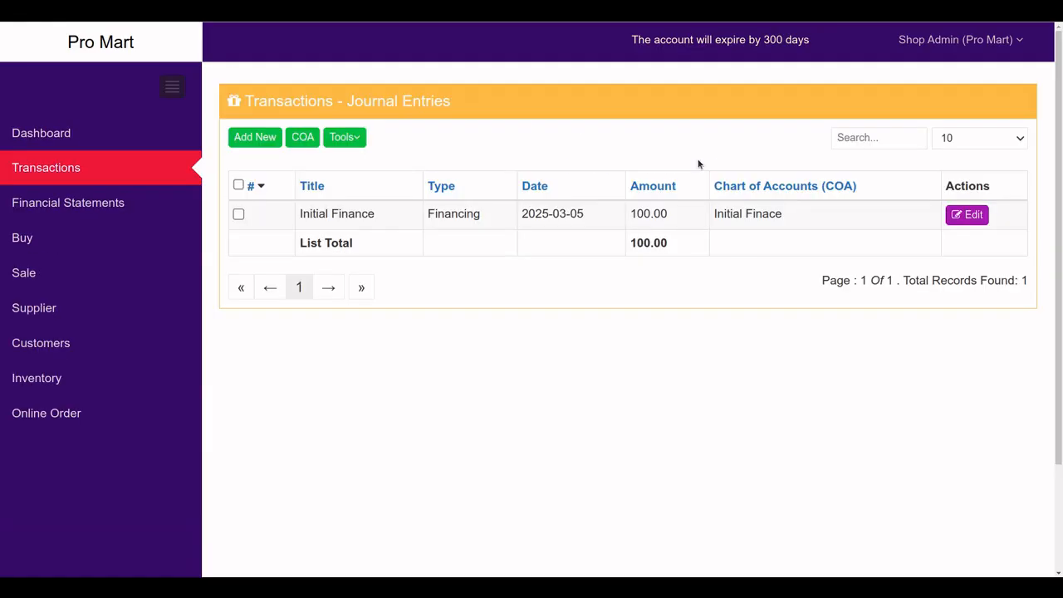
Record an Investment entry 'Buy fen' for 2 with no chart-of-accounts account
left_click(255, 138)
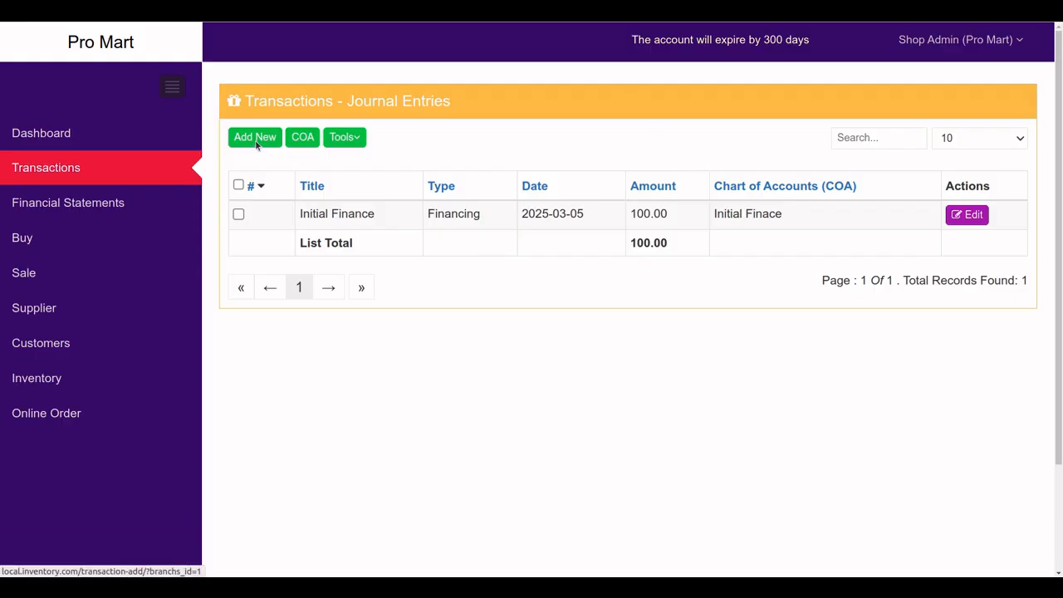
left_click(699, 172)
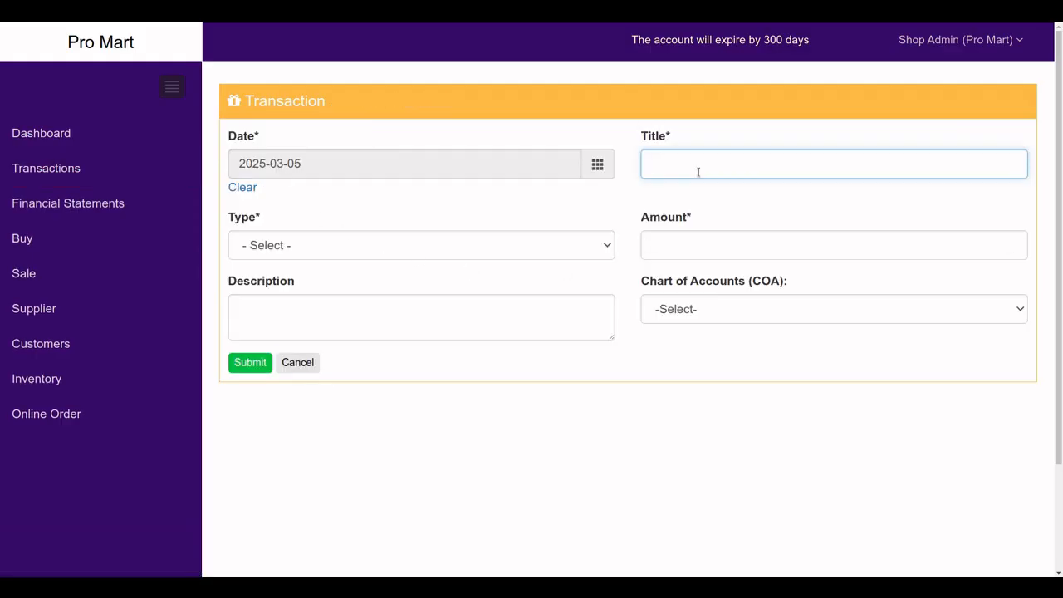
type("Buy fen")
left_click(365, 258)
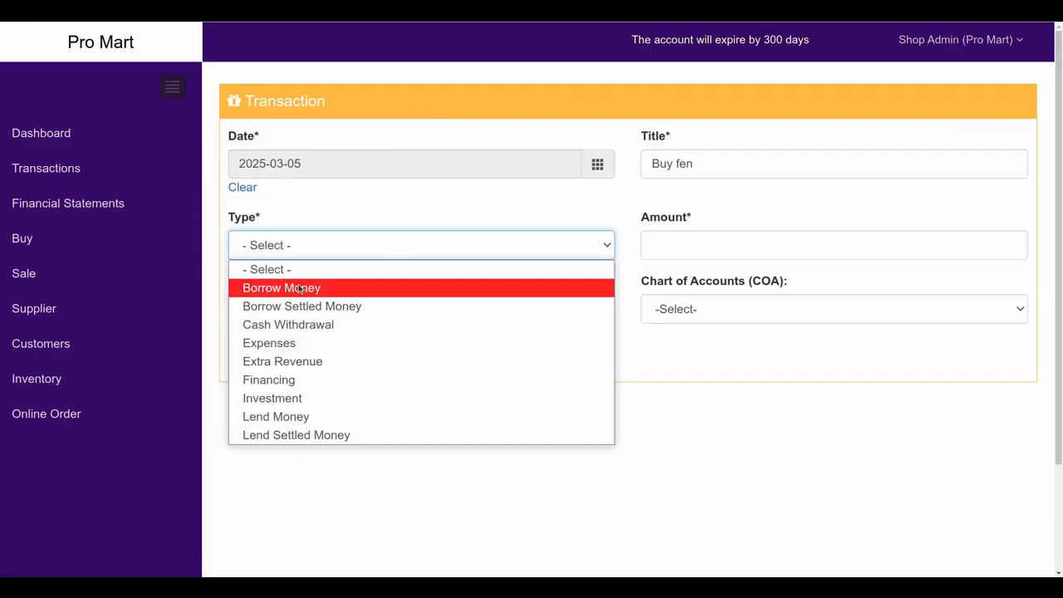
left_click(279, 398)
left_click(701, 256)
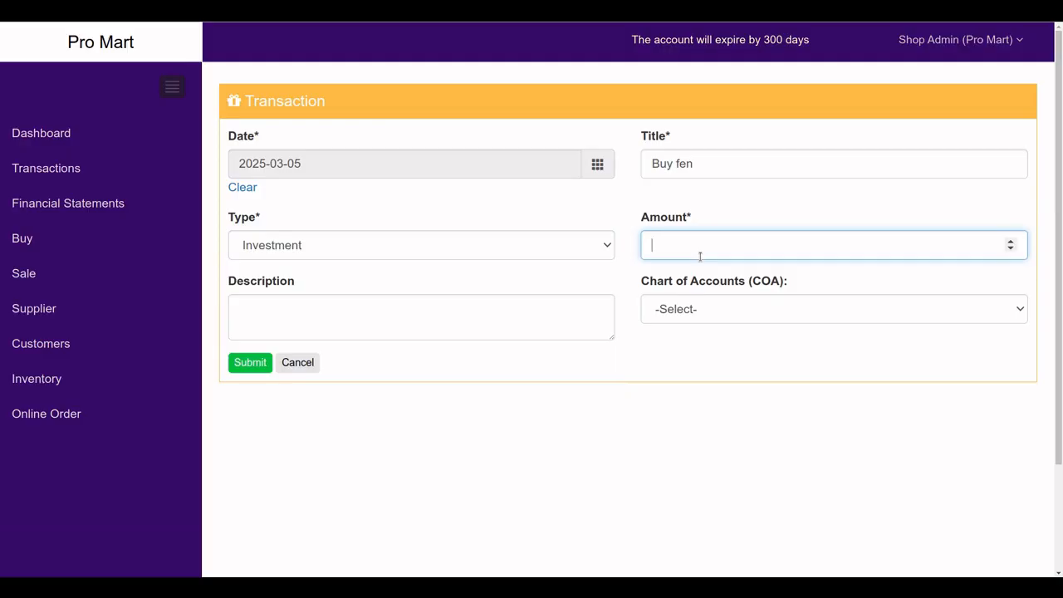
type("2")
left_click(684, 314)
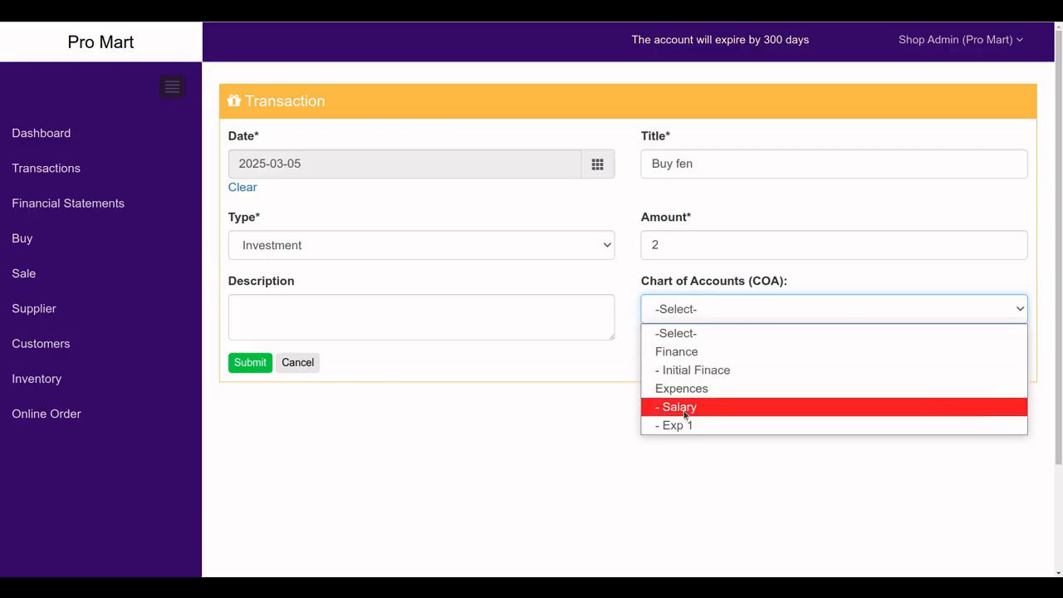
left_click(593, 429)
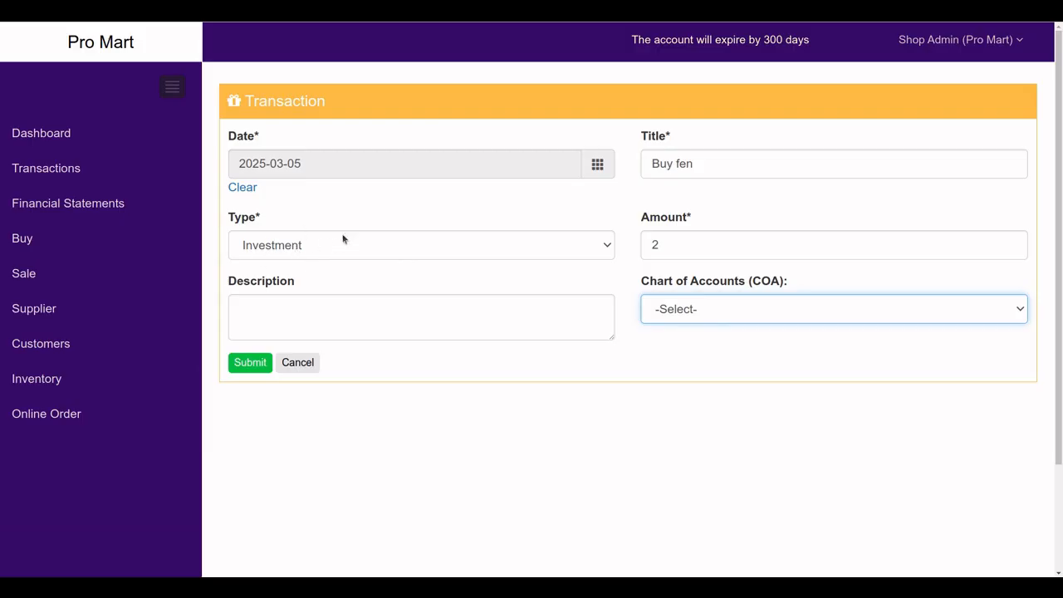
left_click(724, 313)
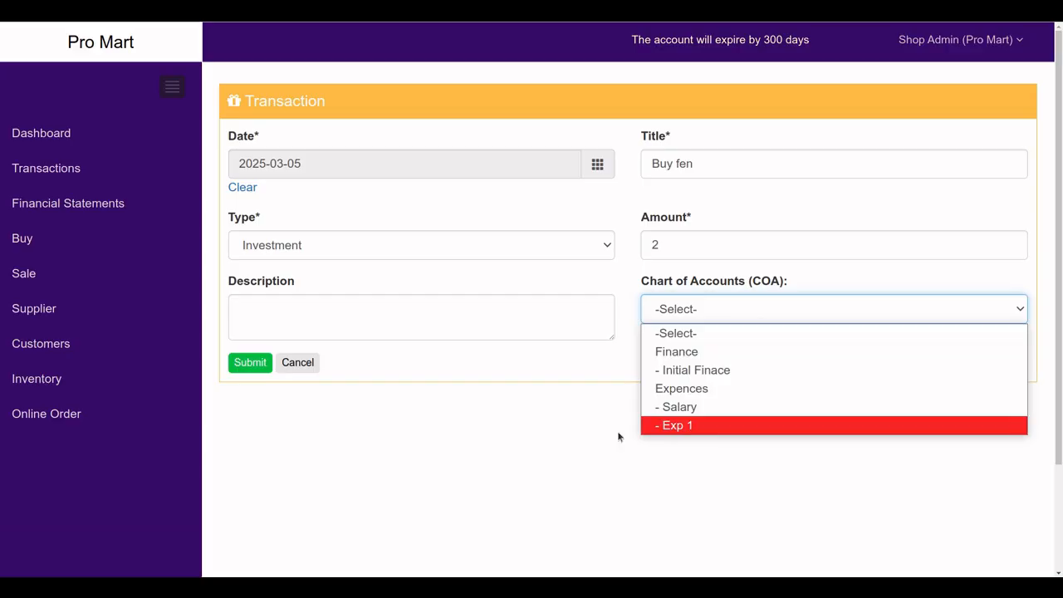
left_click(447, 444)
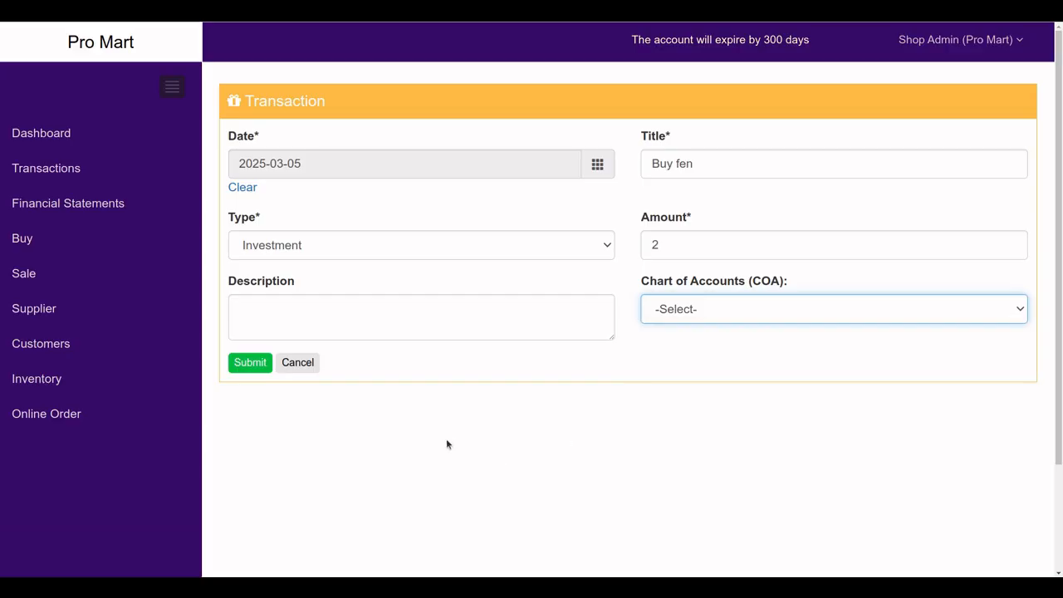
left_click(255, 365)
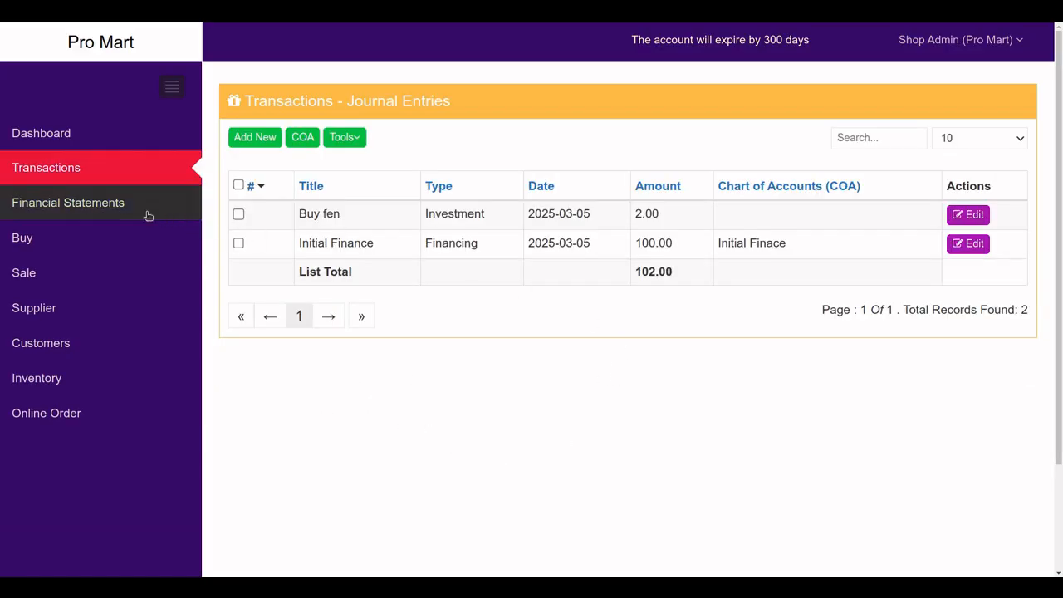
left_click(148, 215)
Generate the 2025-03-05 Balance Sheet showing Cash 98.00 and Investment 2.00
left_click(543, 183)
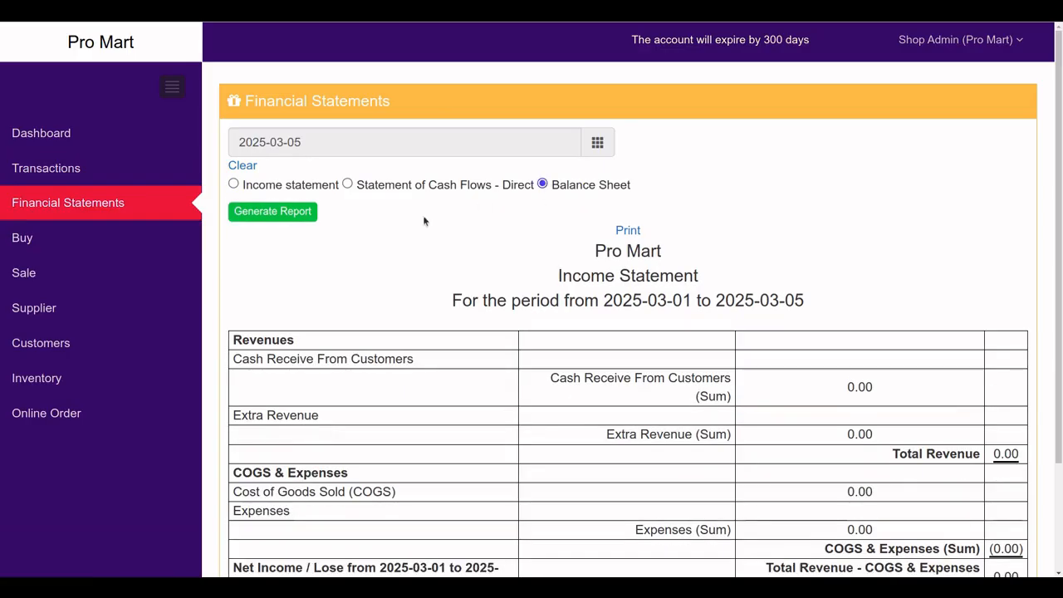
left_click(304, 216)
scroll(555, 335, "down", 2)
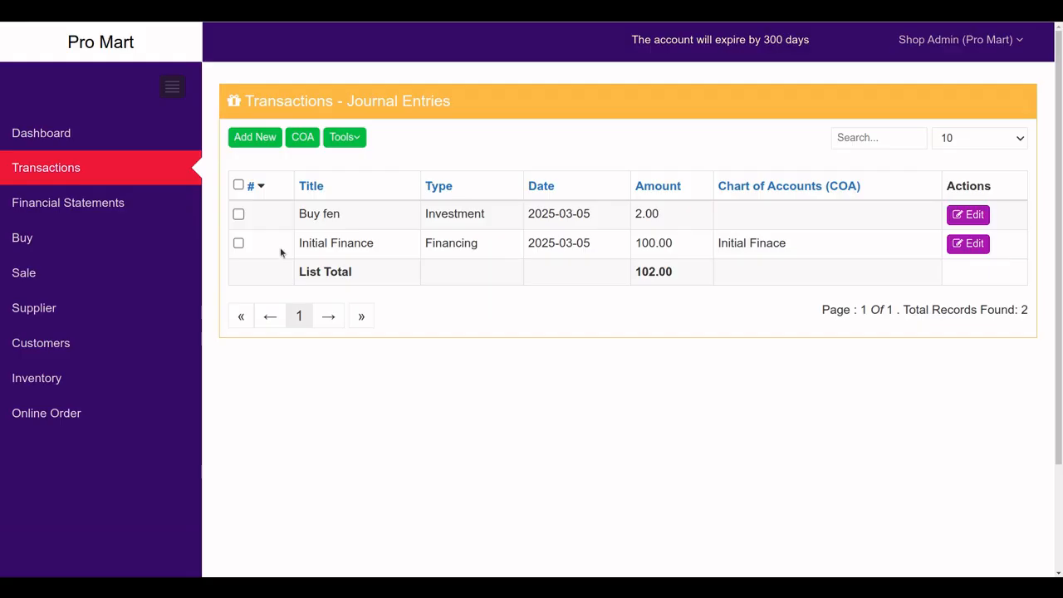
Start a new journal entry titled 'staff salary jan'
left_click(261, 139)
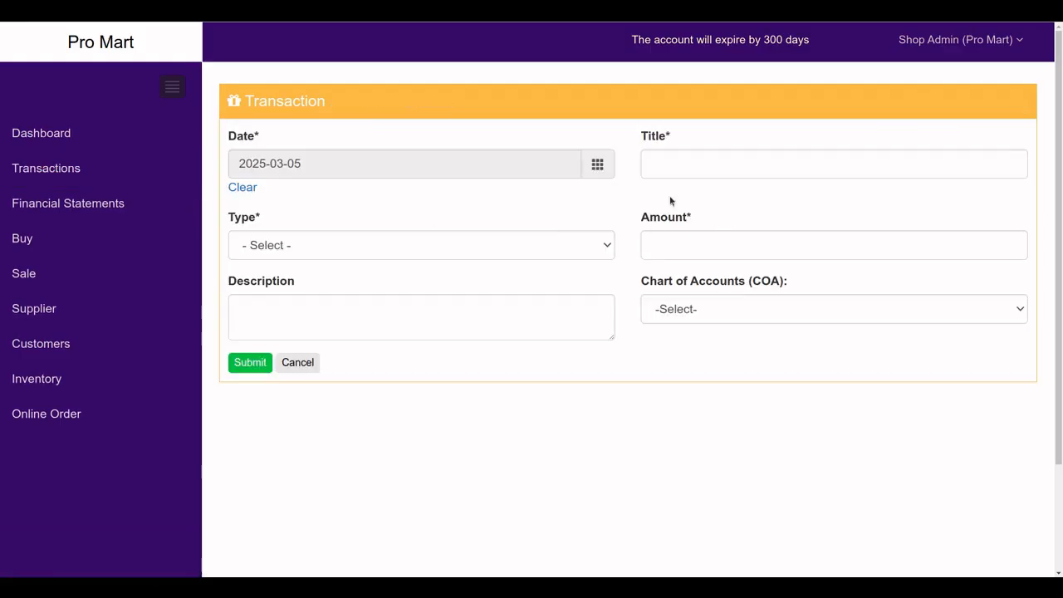
left_click(675, 170)
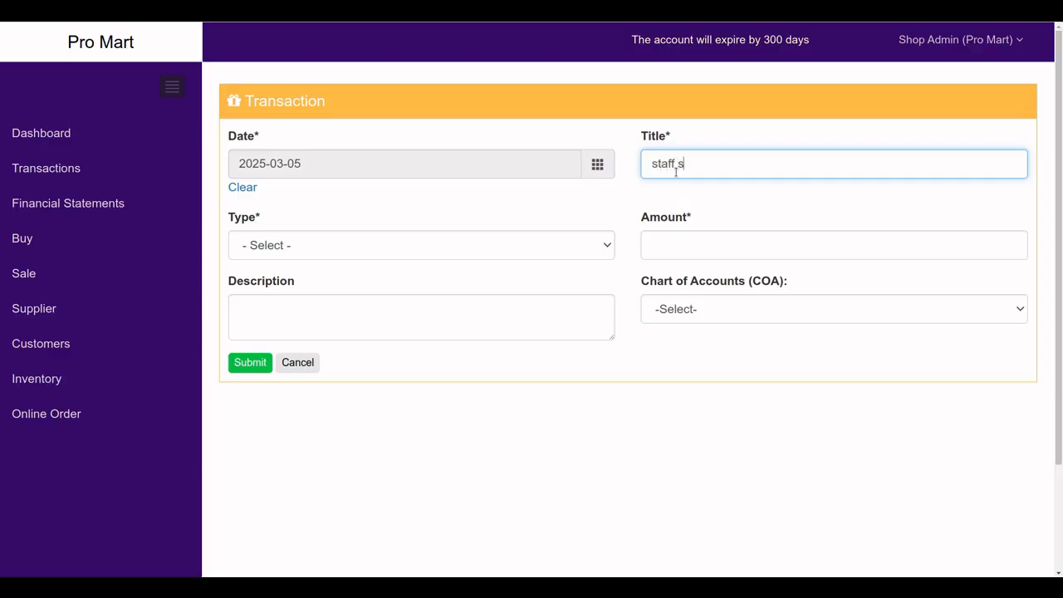
type("staff salary jan")
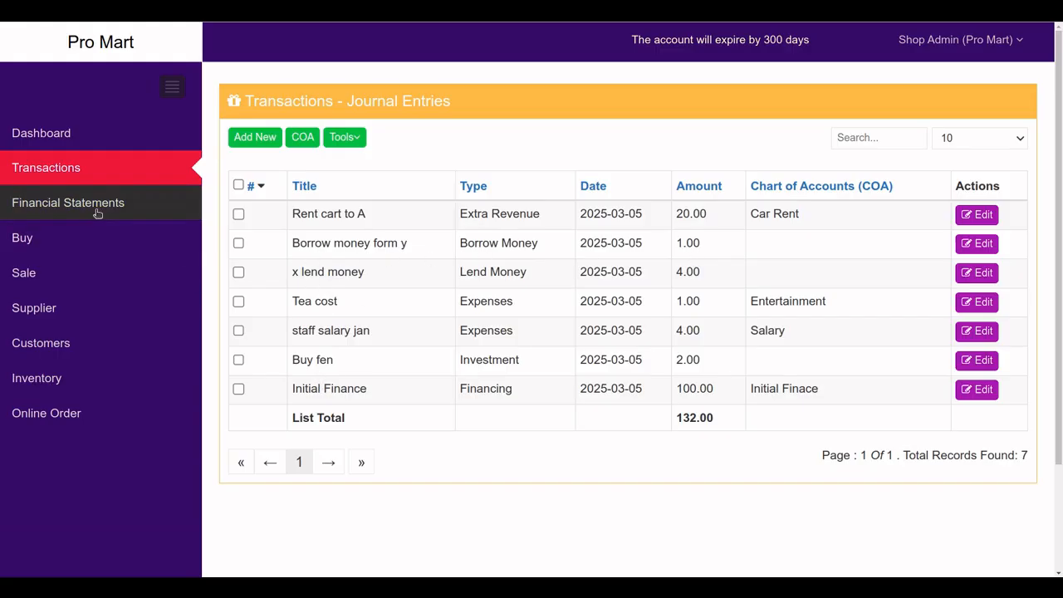
left_click(68, 202)
Generate the 2025-03-05 Balance Sheet and check that Cash reads 110.00
left_click(542, 183)
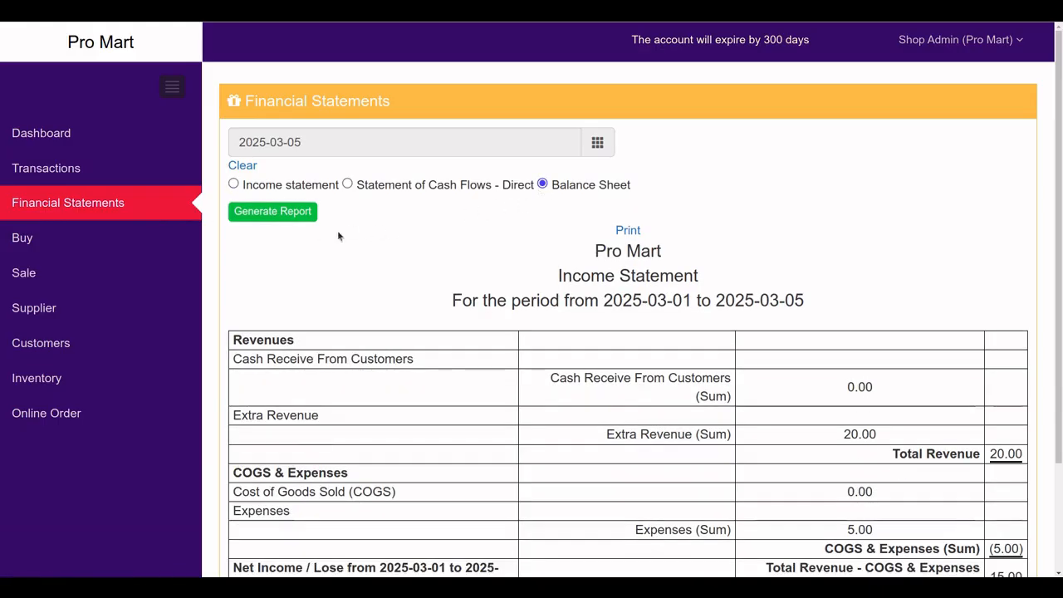
left_click(298, 213)
scroll(561, 300, "down", 3)
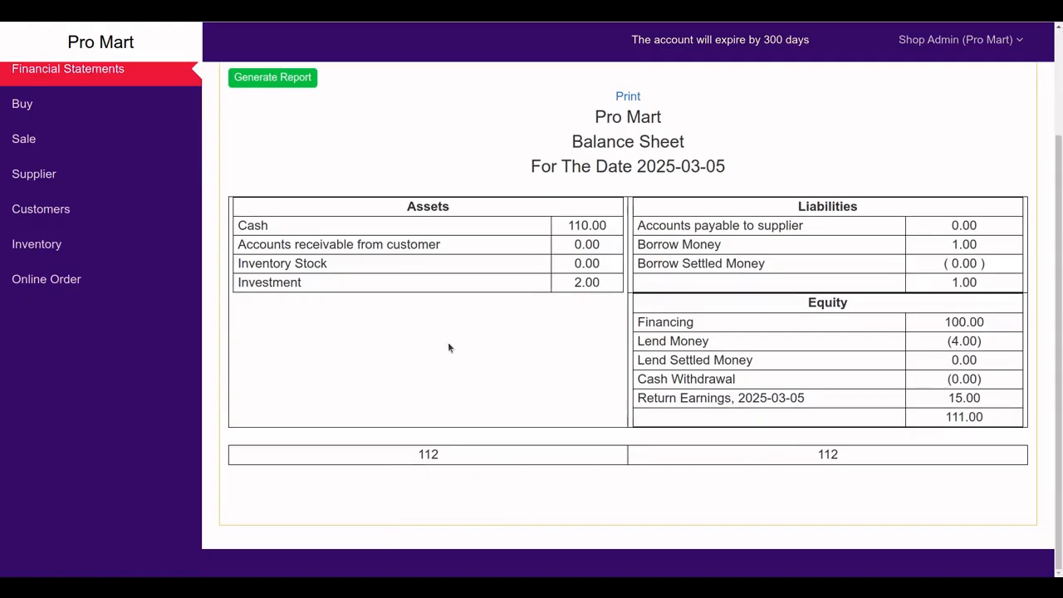
scroll(499, 348, "up", 3)
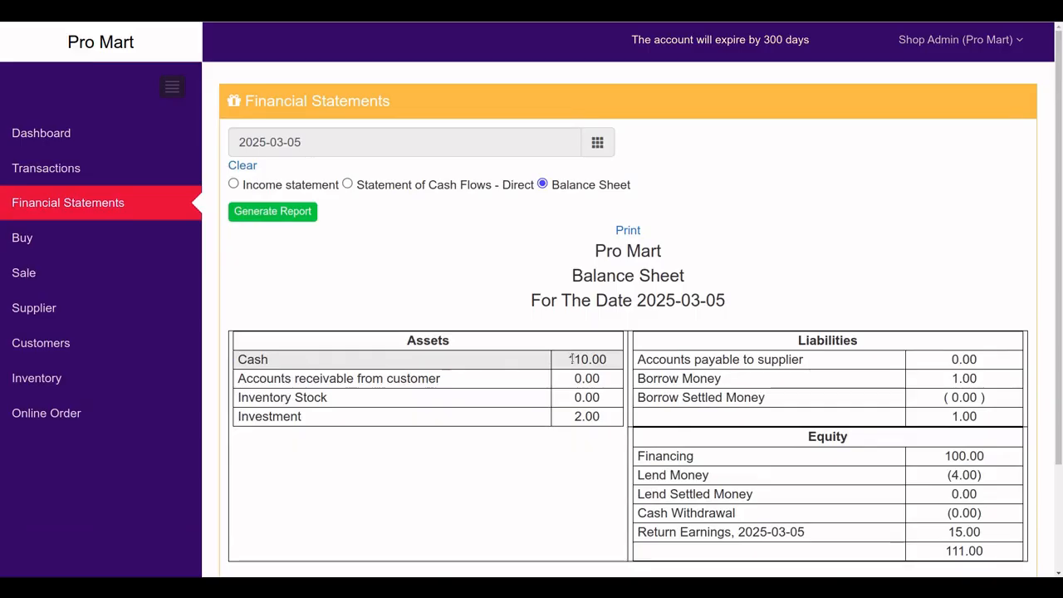
left_click_drag(571, 359, 600, 359)
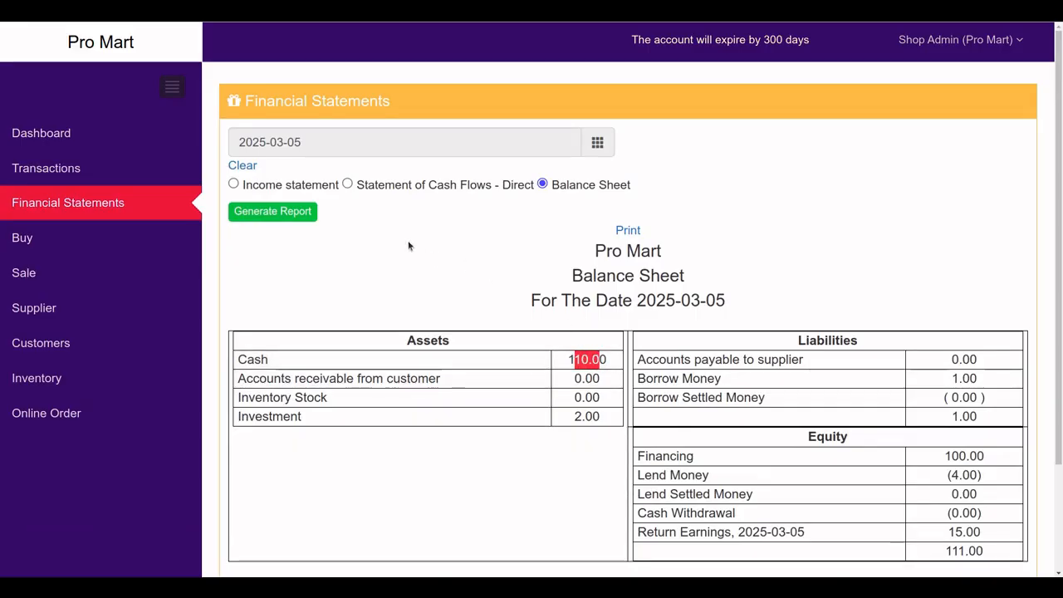
left_click(347, 184)
Generate the direct cash flow statement for 2025-03-01 to 2025-03-05
left_click(285, 230)
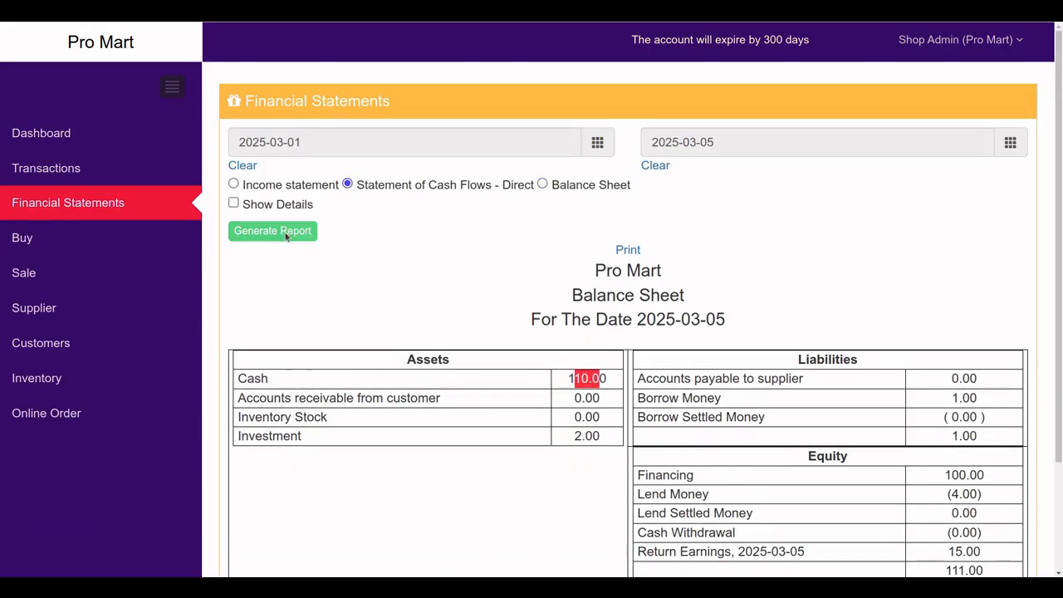
scroll(584, 359, "down", 5)
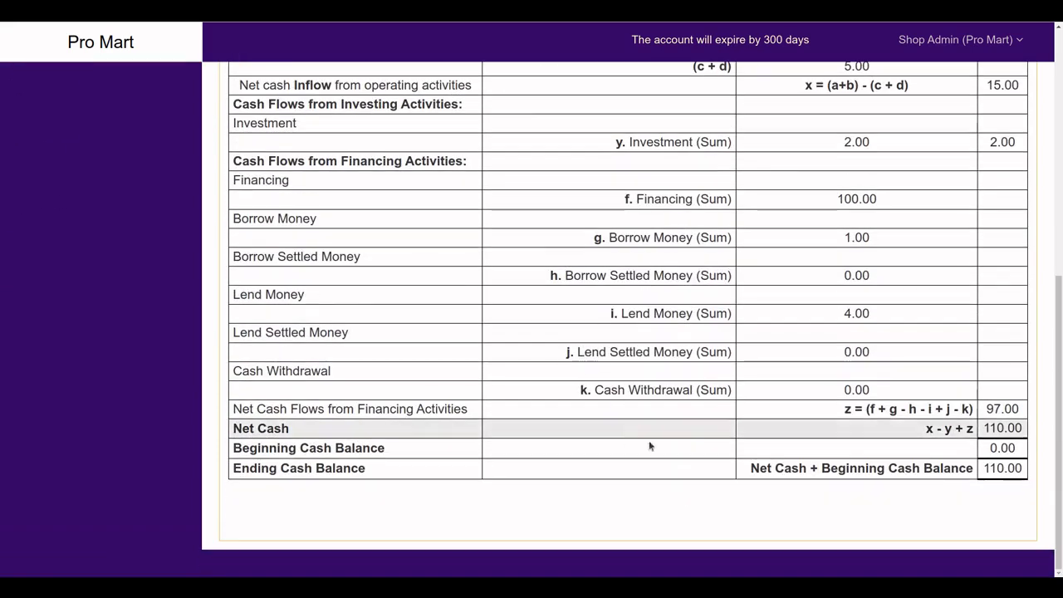
scroll(817, 458, "up", 1)
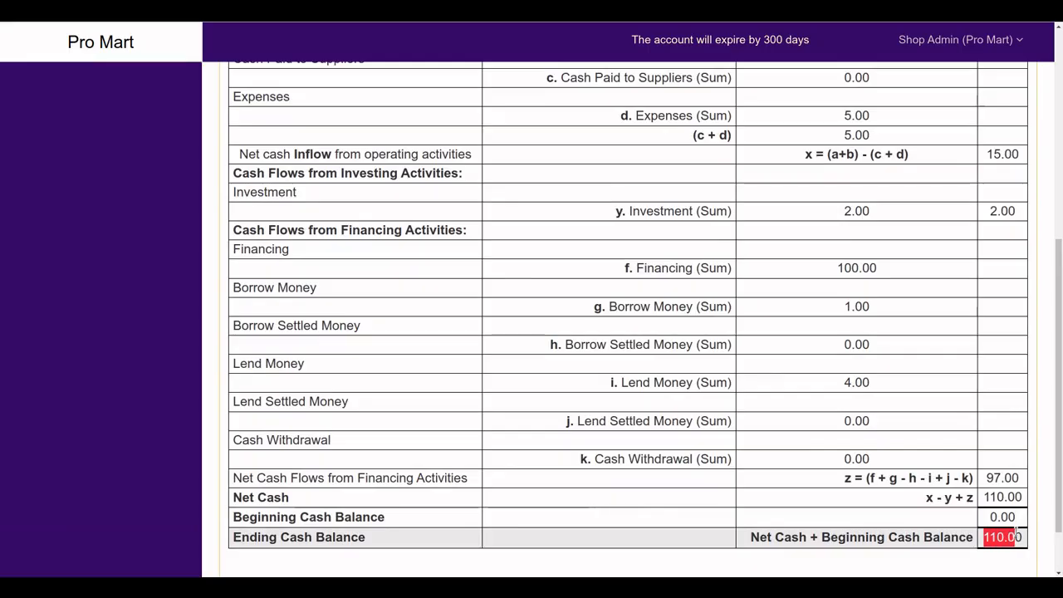
scroll(908, 505, "up", 5)
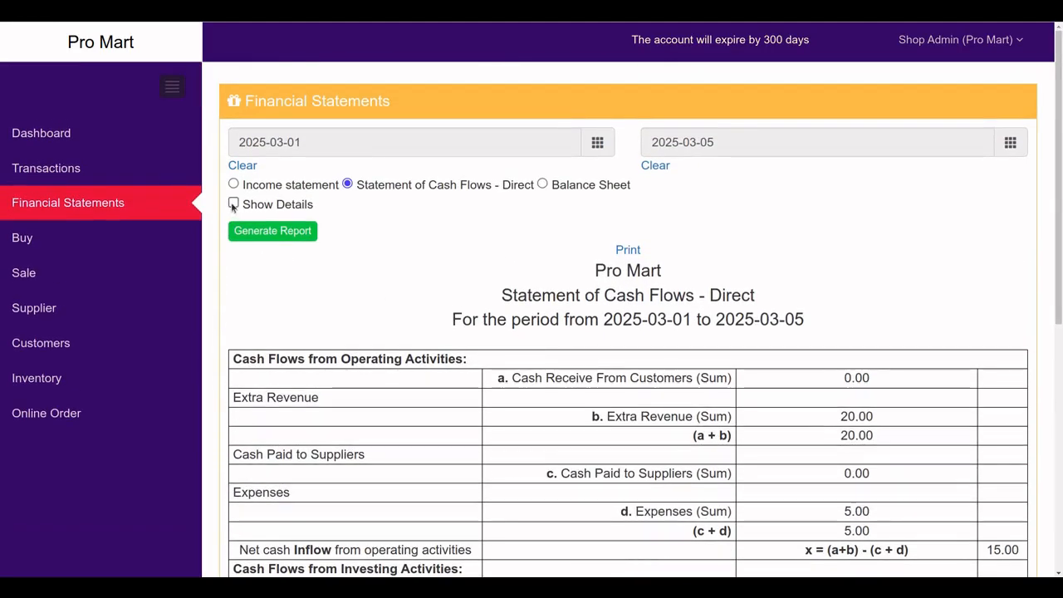
Regenerate it with Show Details to list each entry, then turn Show Details back off
left_click(234, 204)
left_click(266, 233)
scroll(561, 422, "down", 10)
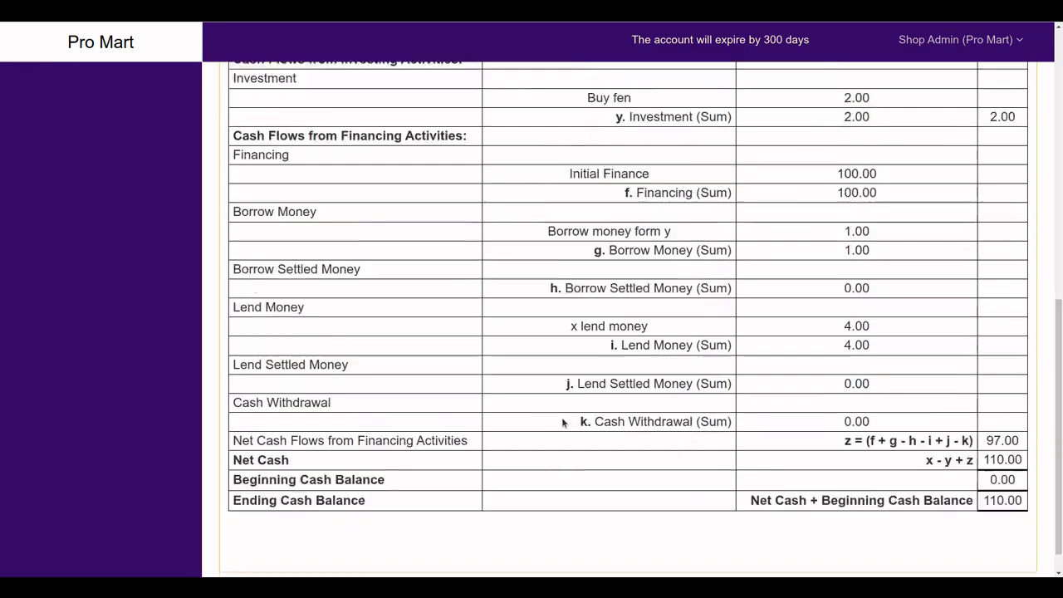
scroll(673, 413, "up", 1)
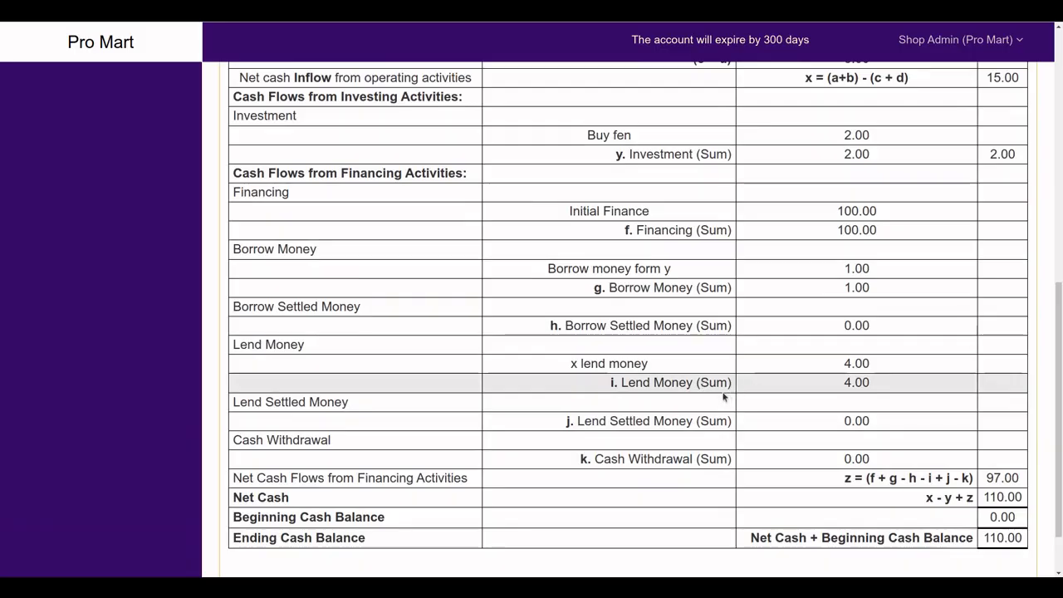
scroll(711, 385, "up", 1)
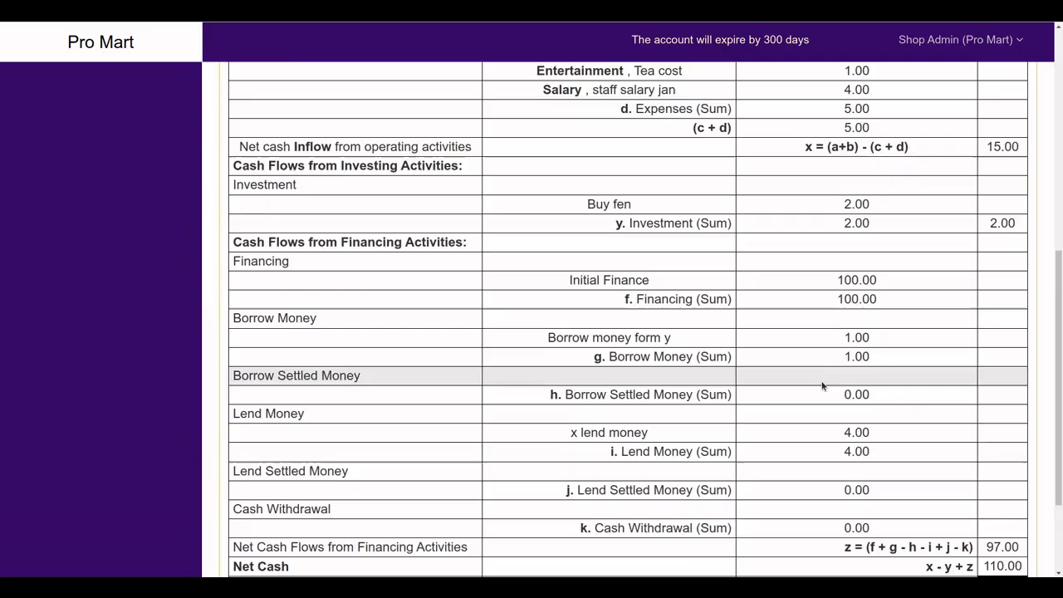
scroll(822, 386, "up", 2)
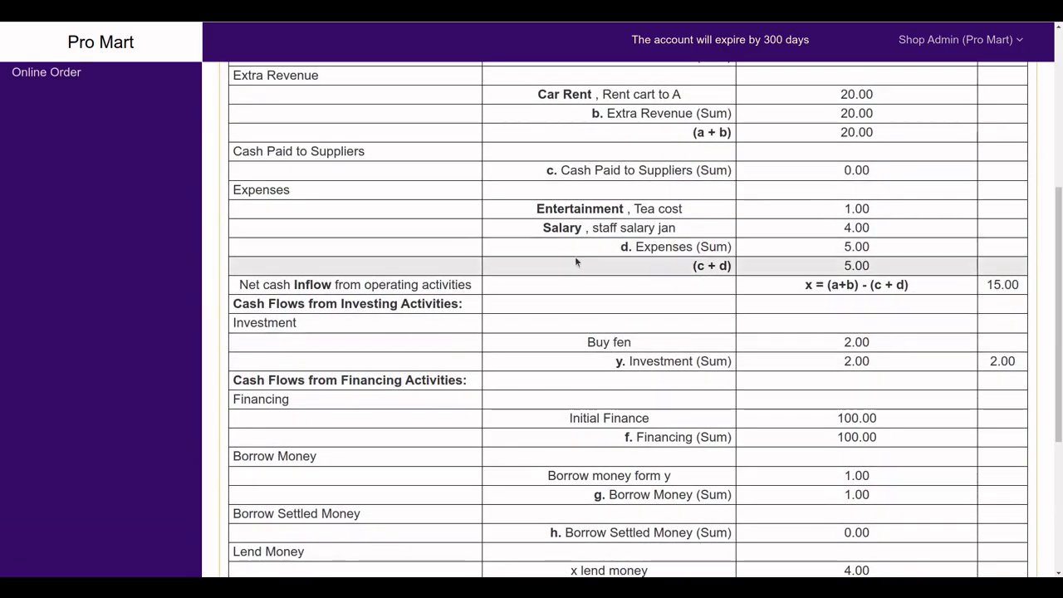
scroll(575, 262, "up", 1)
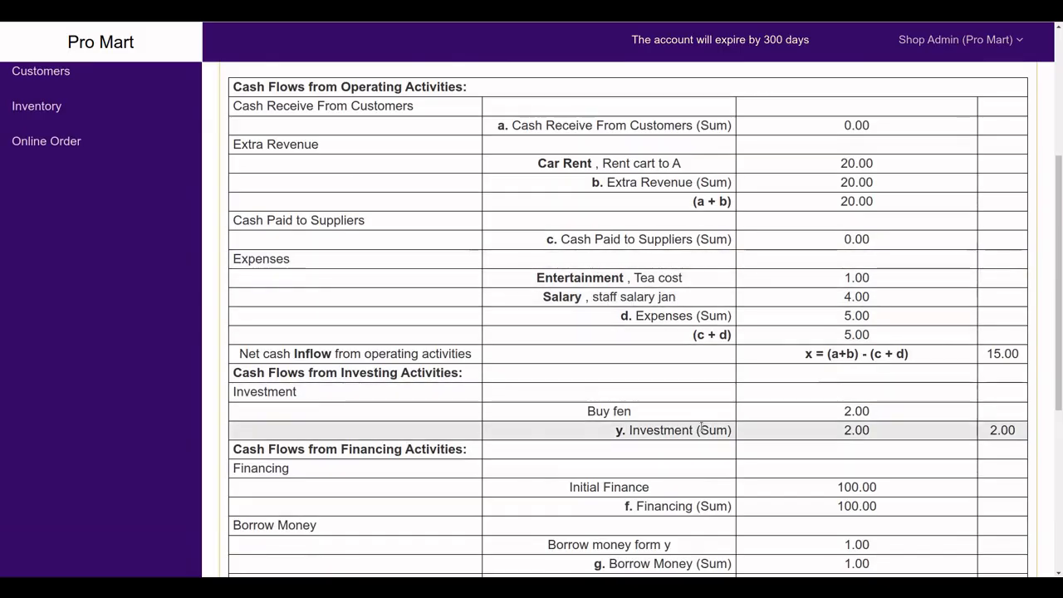
scroll(549, 346, "up", 3)
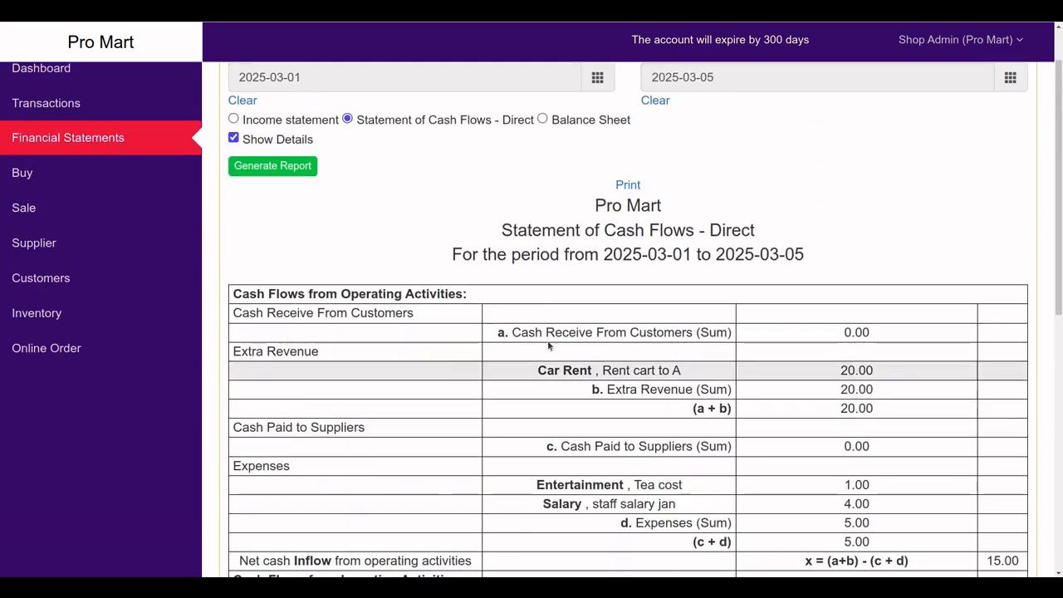
left_click(233, 138)
Regenerate the cash flow statement without details and review it
left_click(267, 167)
scroll(686, 435, "down", 6)
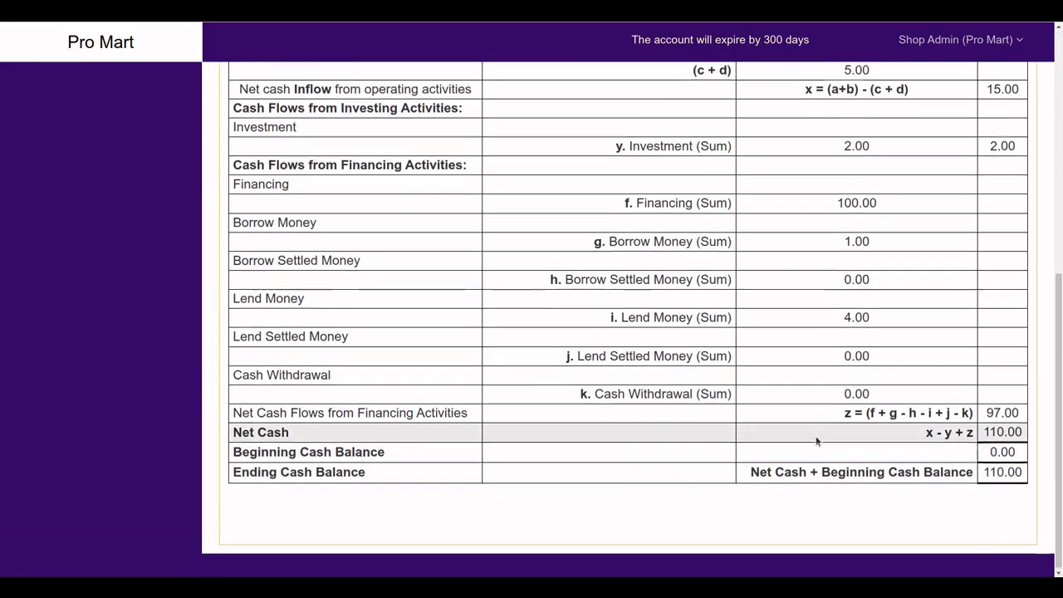
scroll(813, 438, "up", 6)
scroll(602, 409, "down", 2)
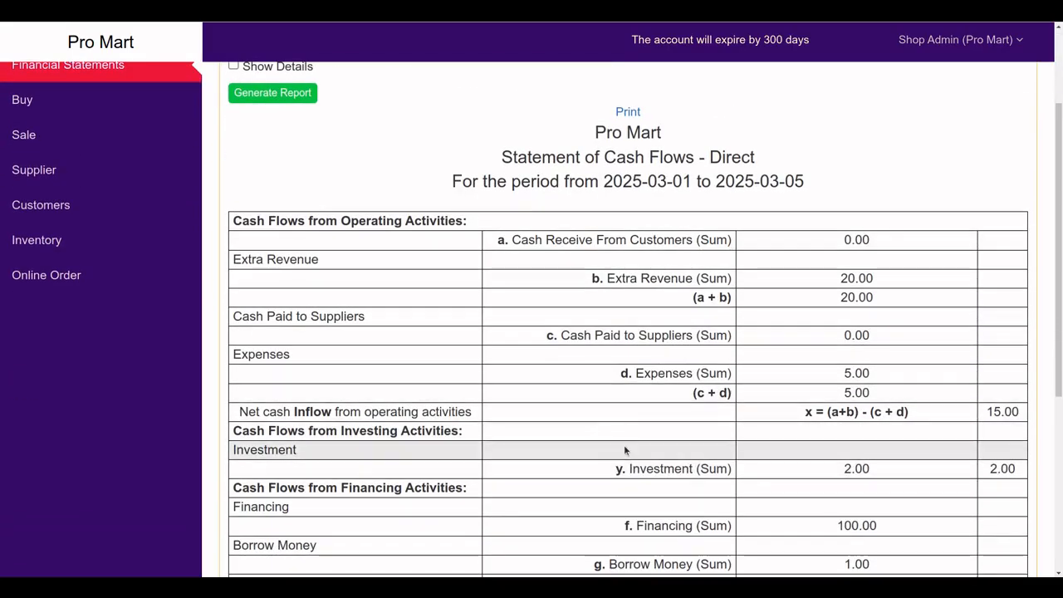
scroll(623, 444, "up", 2)
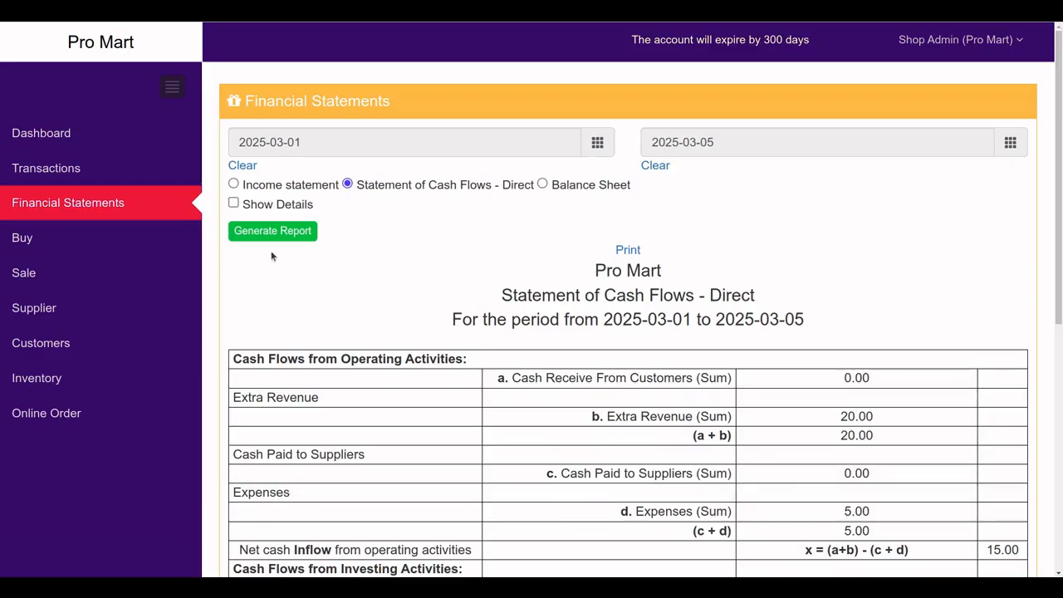
Generate the income statement for 2025-03-01 to 2025-03-05, showing net income 15.00
left_click(234, 185)
left_click(254, 236)
scroll(777, 456, "down", 2)
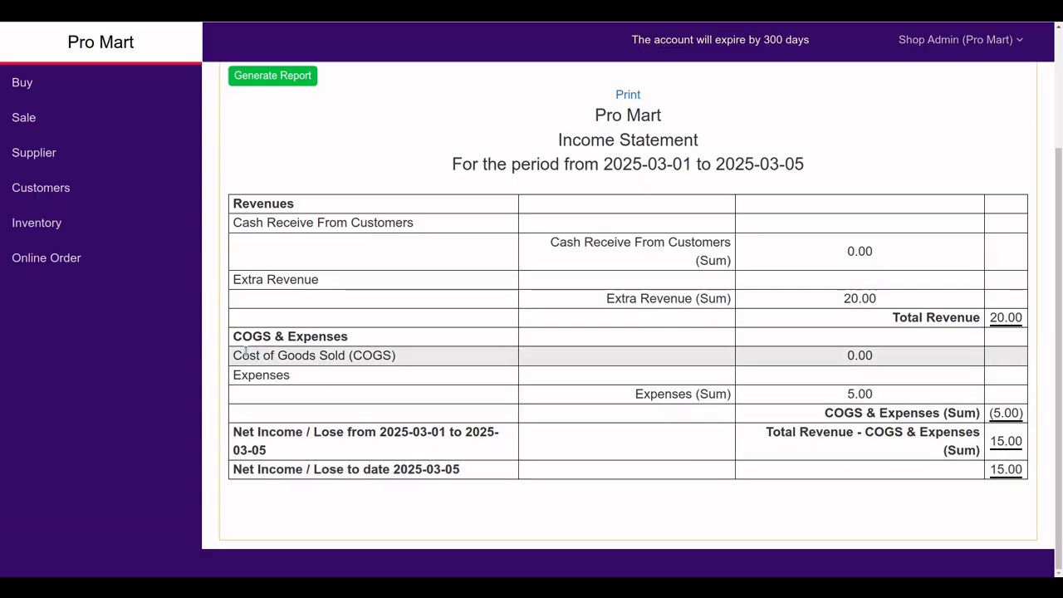
left_click_drag(249, 354, 413, 360)
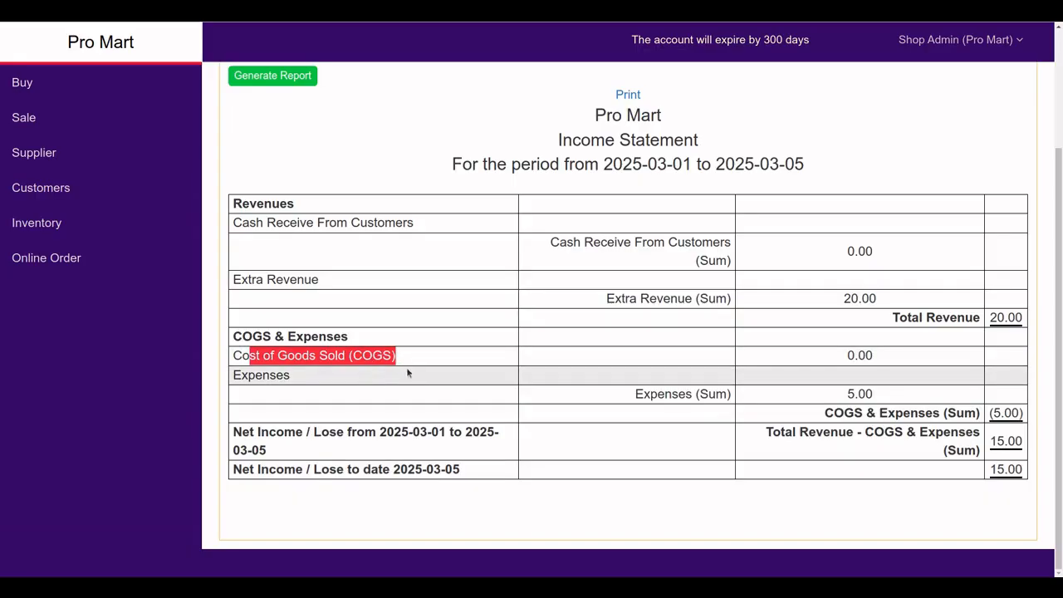
scroll(538, 366, "up", 1)
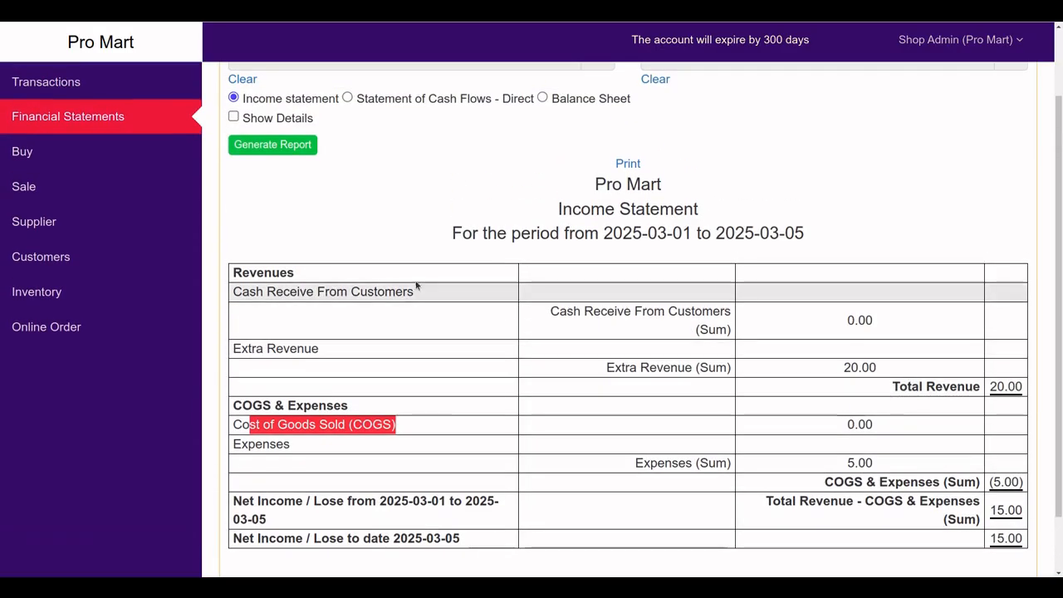
Regenerate the income statement with individual entries shown
left_click(233, 117)
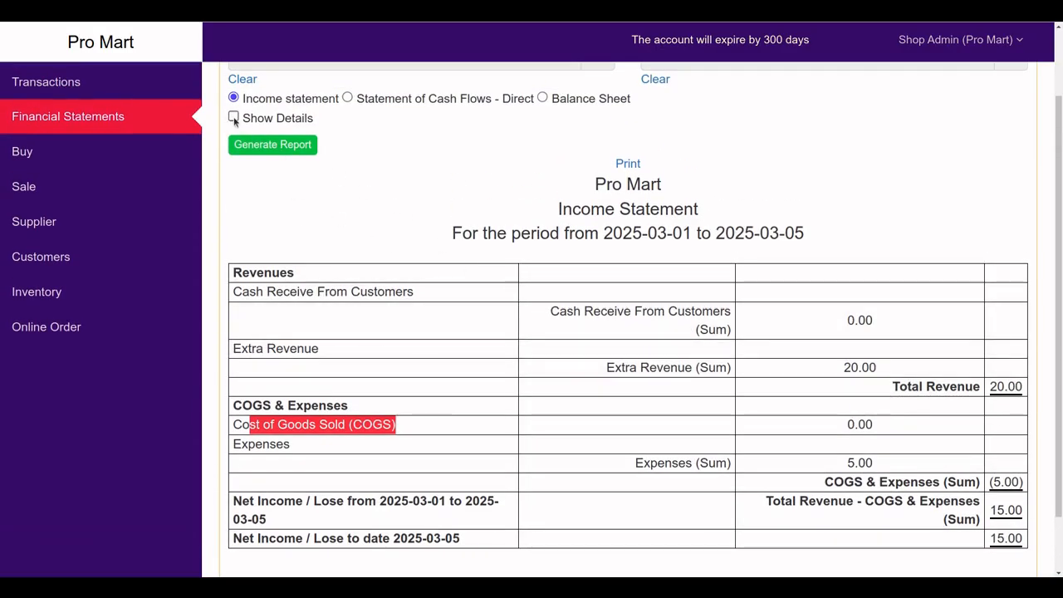
left_click(265, 148)
scroll(581, 374, "down", 1)
scroll(643, 448, "down", 1)
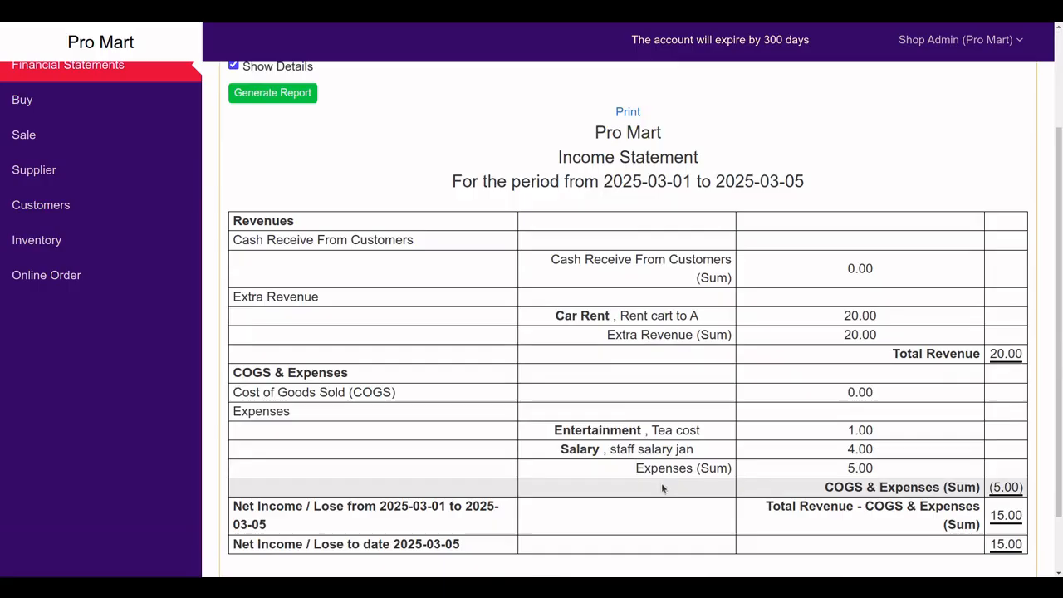
scroll(667, 488, "up", 1)
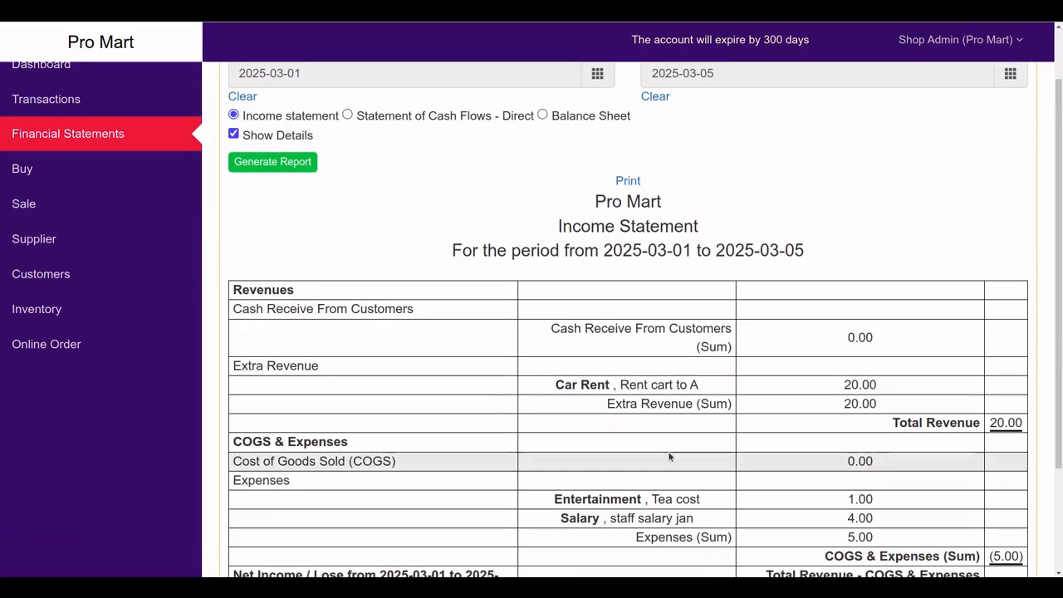
Cancel printing the income statement and switch to the Dashboard's transactions pie chart
left_click(627, 180)
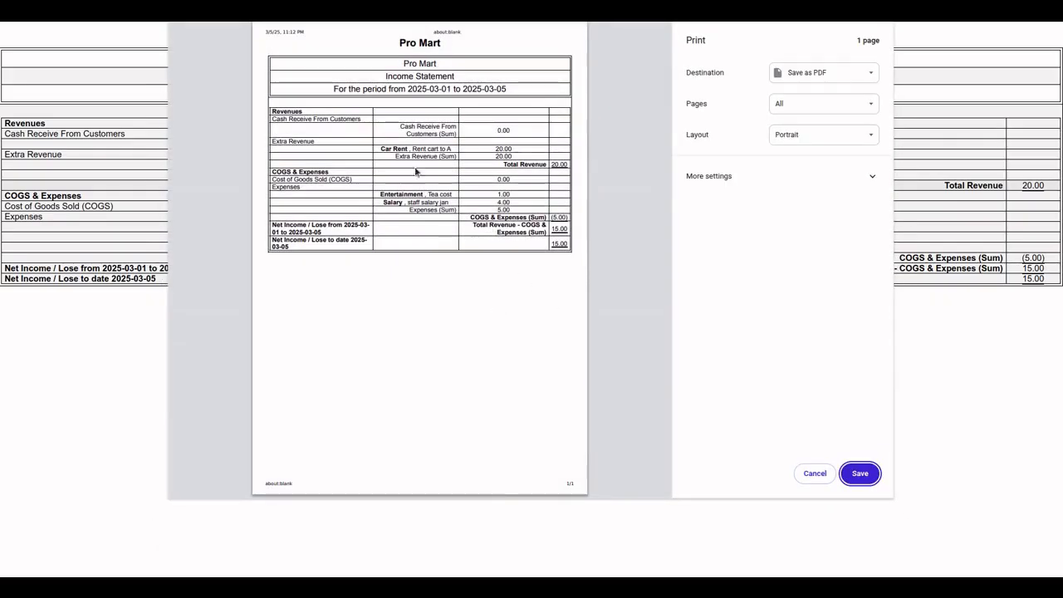
left_click(815, 473)
scroll(679, 417, "up", 1)
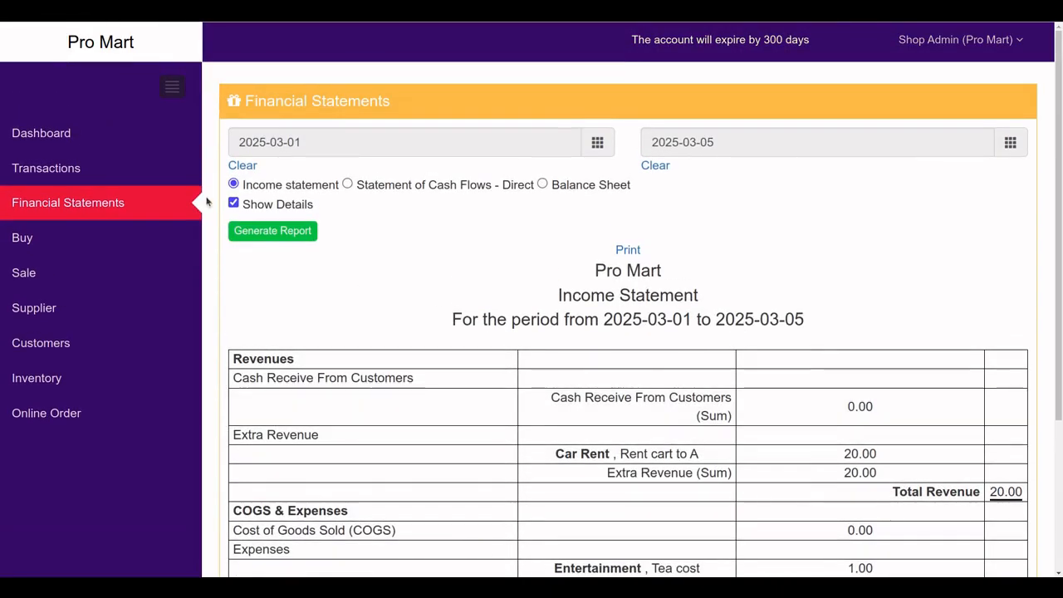
left_click(76, 143)
mouse_move(676, 337)
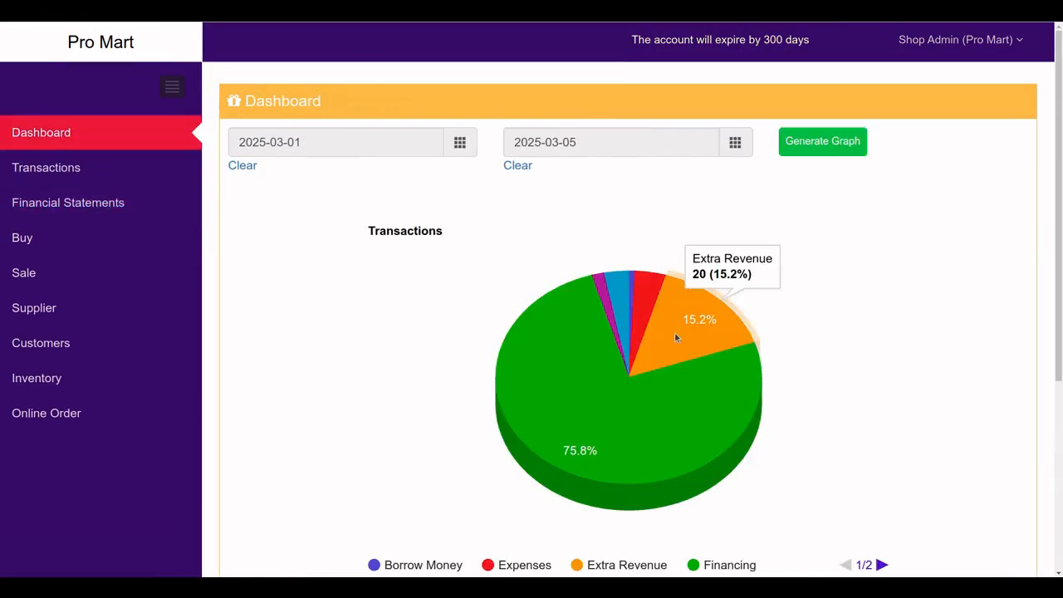
mouse_move(539, 369)
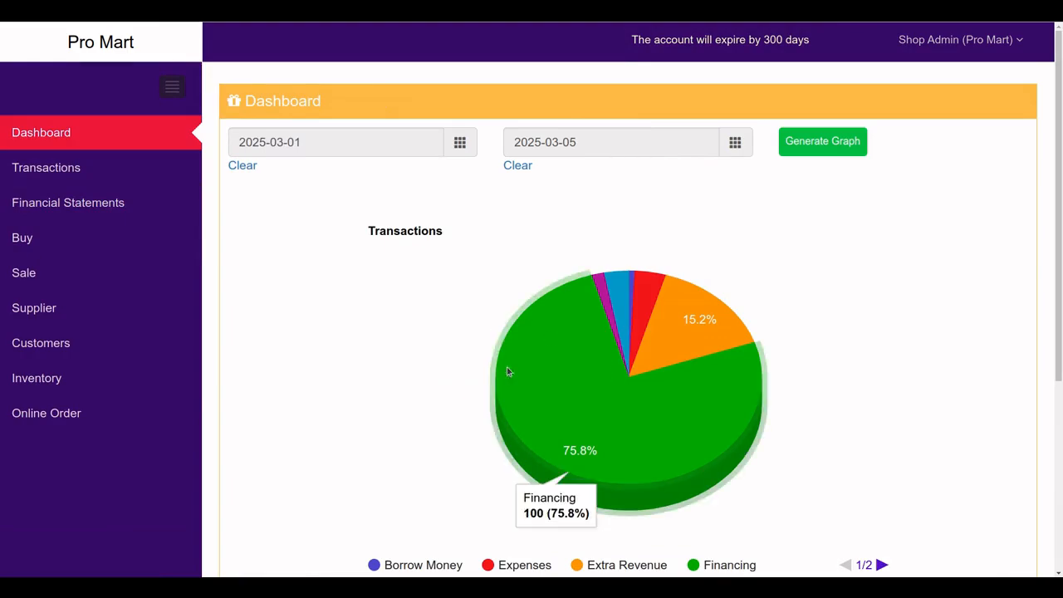
scroll(604, 384, "down", 2)
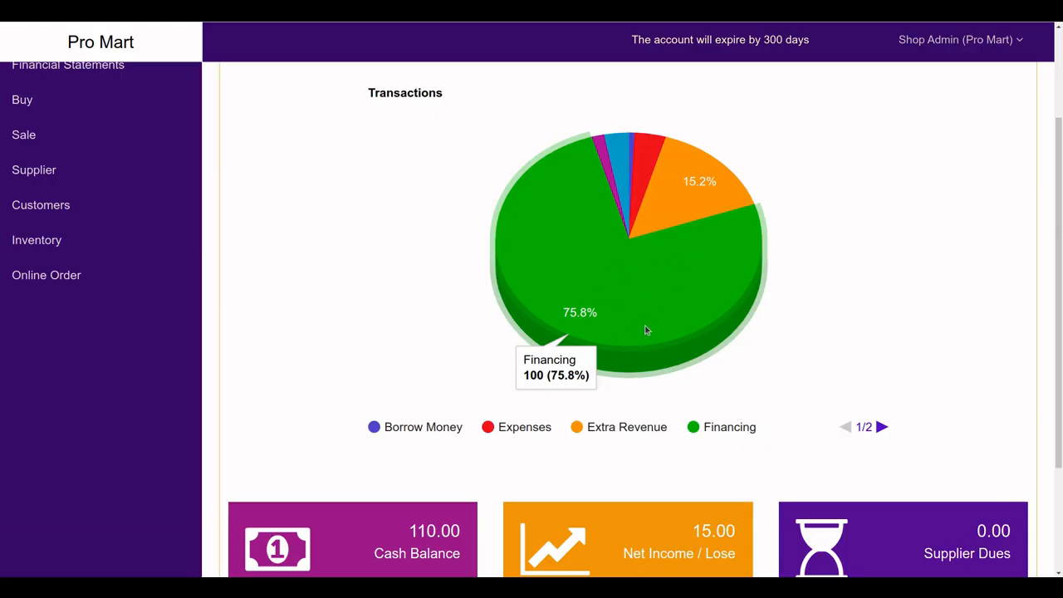
scroll(656, 333, "down", 2)
scroll(573, 311, "up", 1)
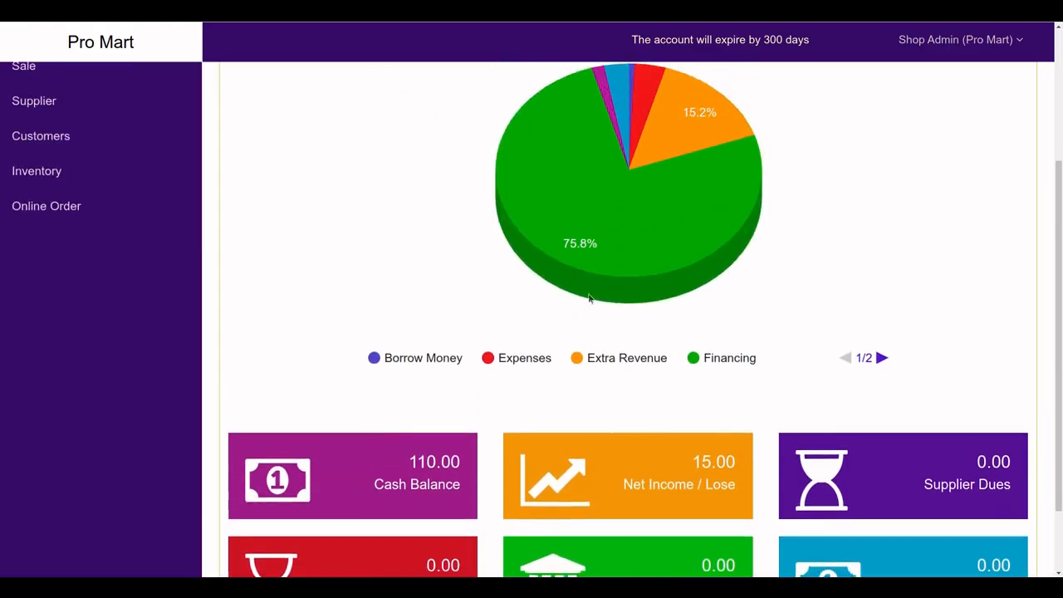
scroll(589, 299, "up", 1)
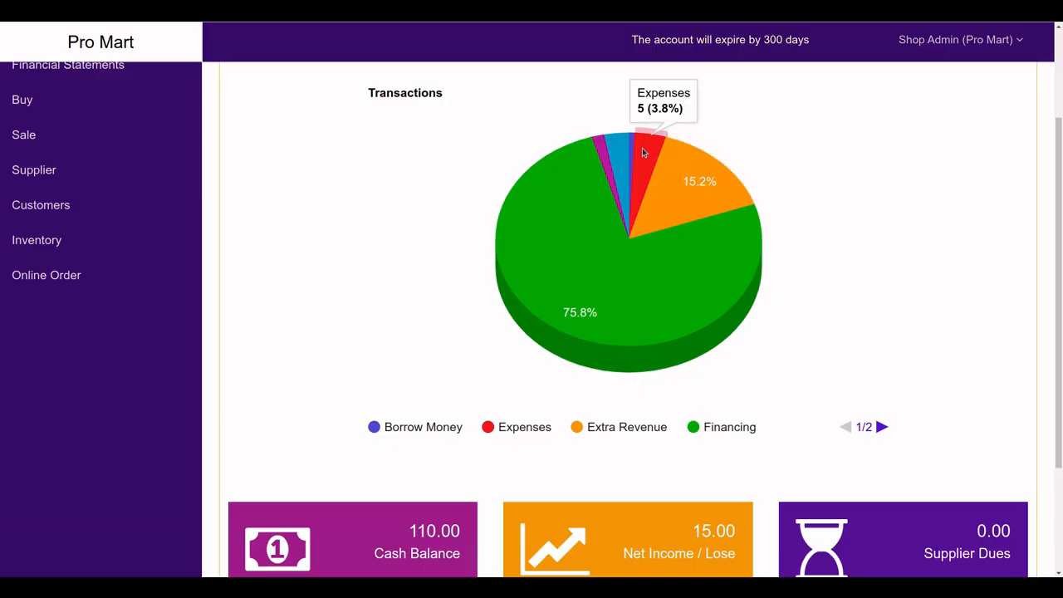
scroll(695, 277, "down", 2)
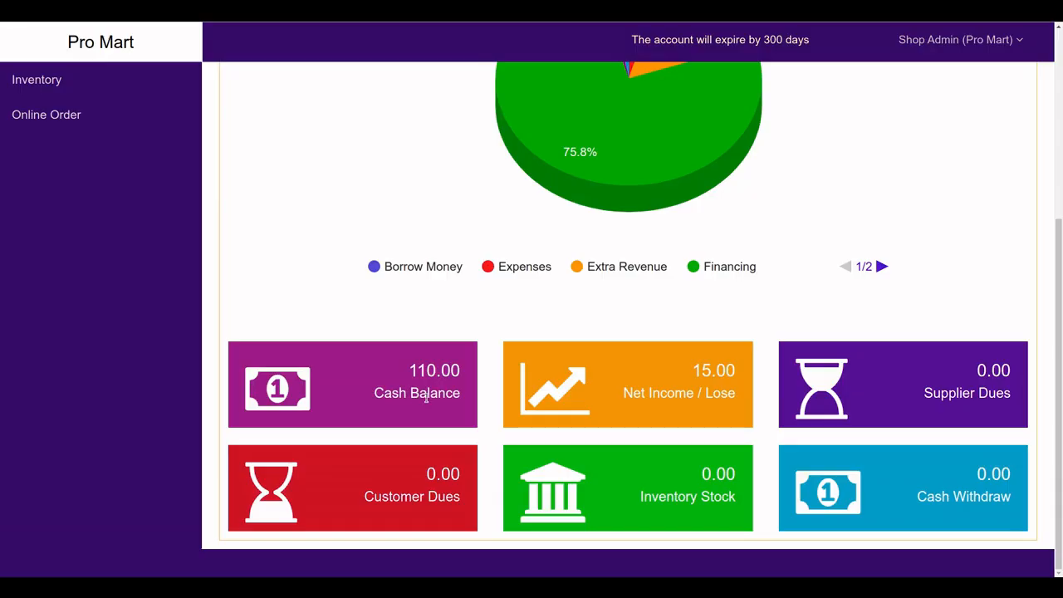
scroll(426, 397, "up", 4)
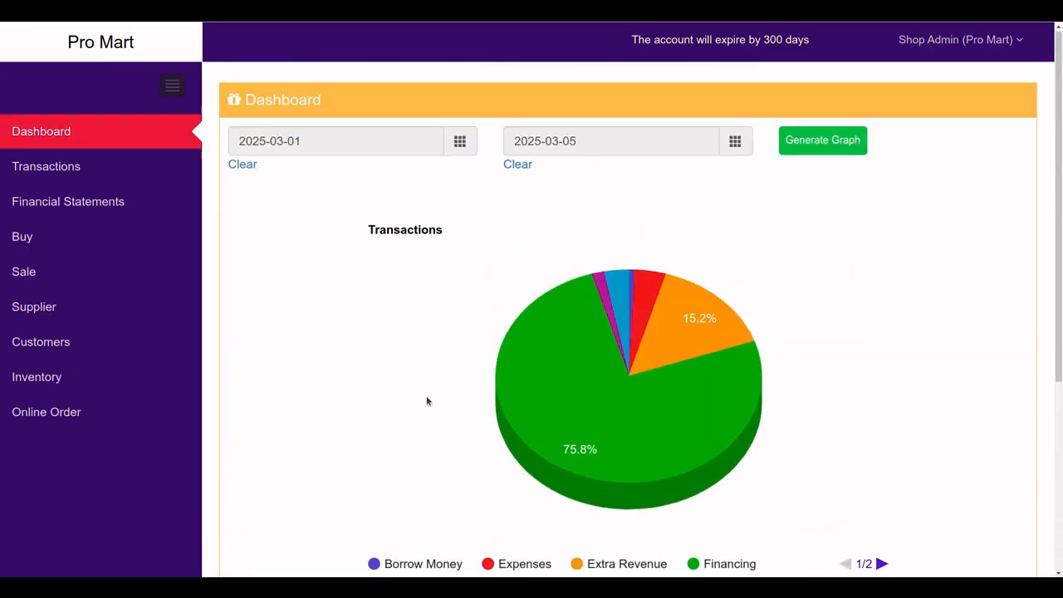
Generate the direct Statement of Cash Flows and review it
left_click(103, 205)
left_click(347, 184)
left_click(295, 233)
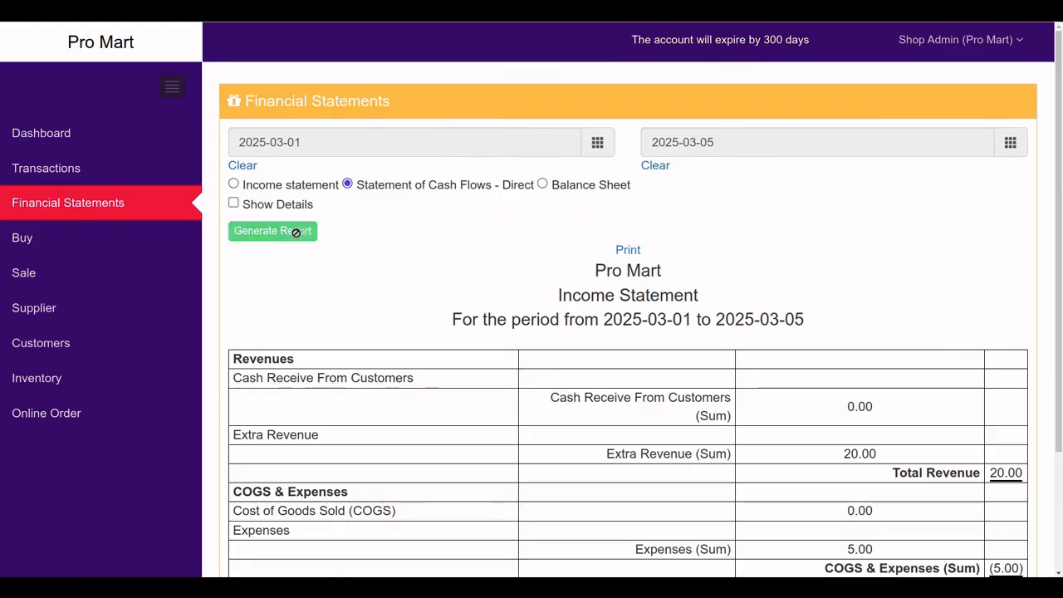
scroll(600, 408, "down", 5)
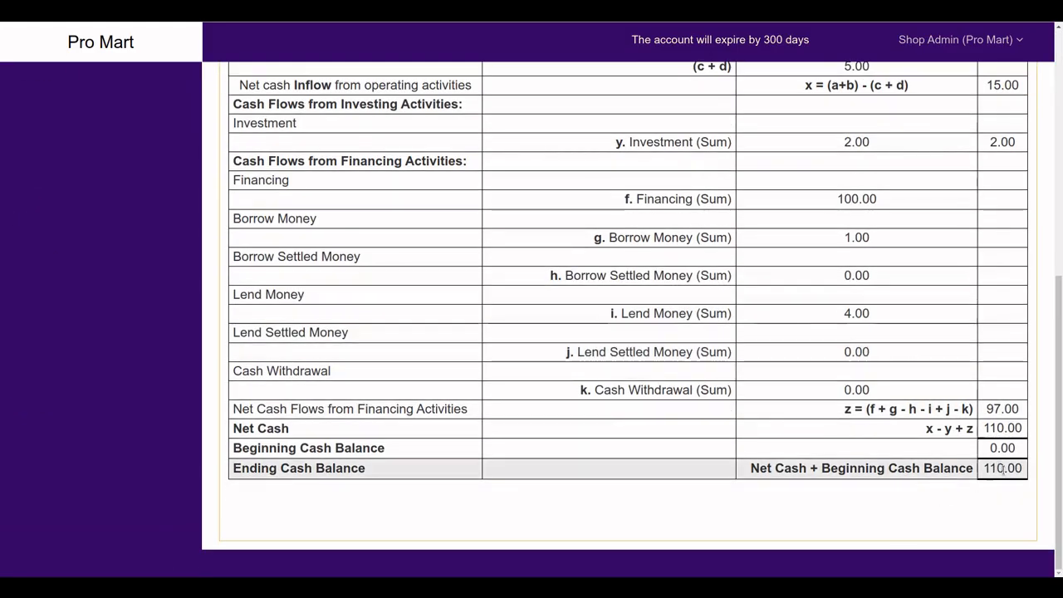
scroll(873, 449, "up", 5)
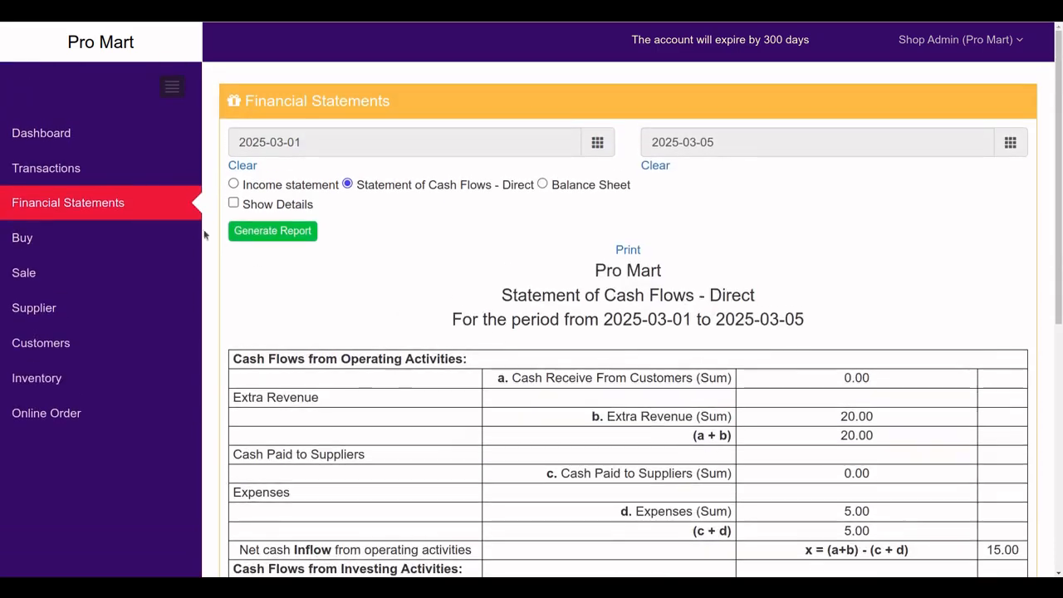
Look over the Dashboard, then return to the Financial Statements page
left_click(58, 135)
scroll(456, 351, "down", 4)
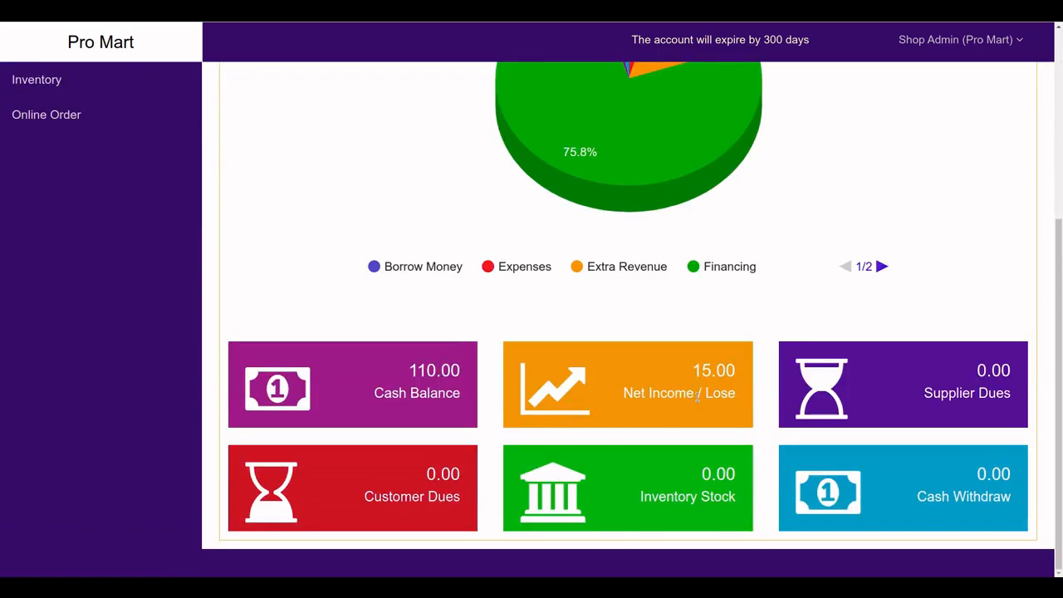
scroll(665, 385, "up", 4)
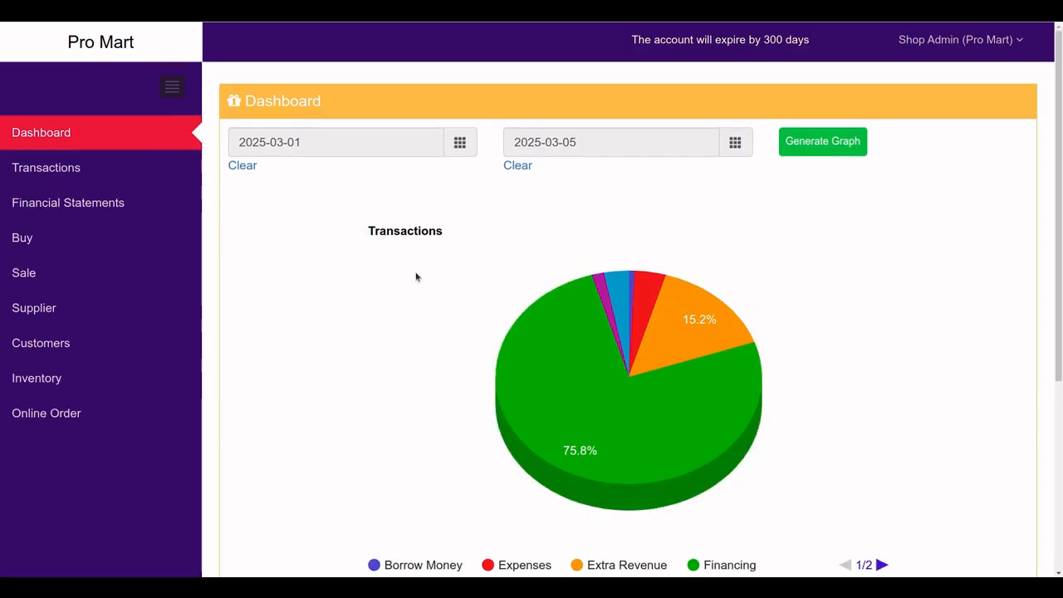
left_click(86, 201)
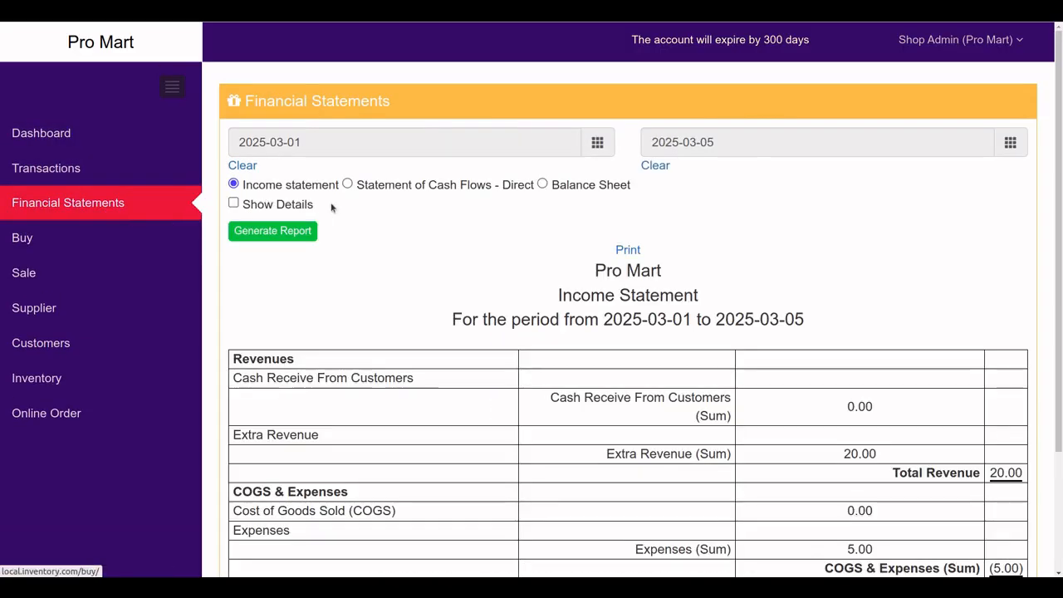
scroll(872, 424, "down", 2)
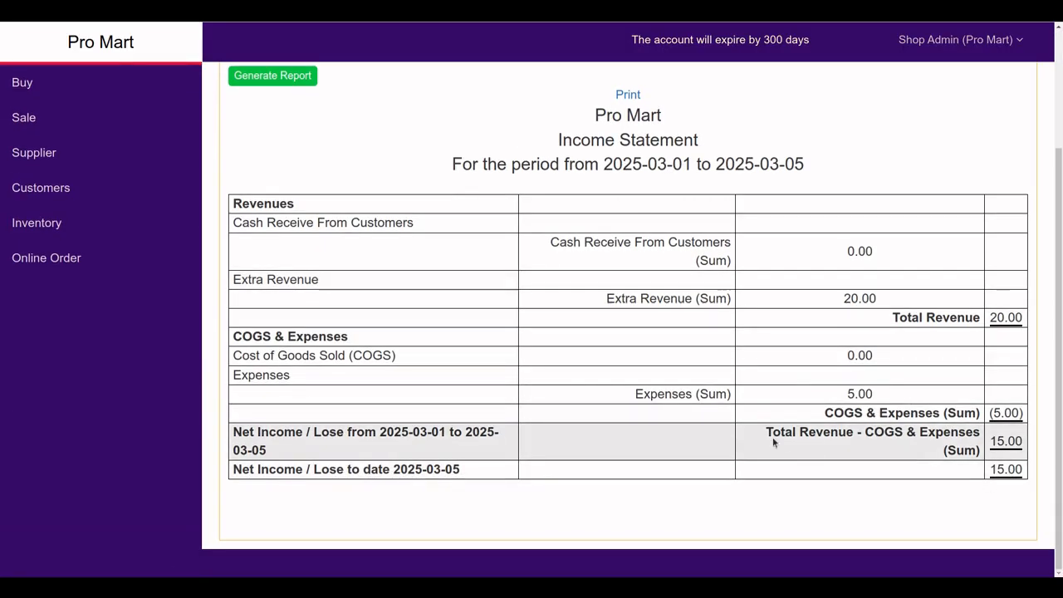
scroll(719, 406, "up", 2)
Generate the 2025-03-05 balance sheet and review its totals of 112 on both sides
left_click(542, 184)
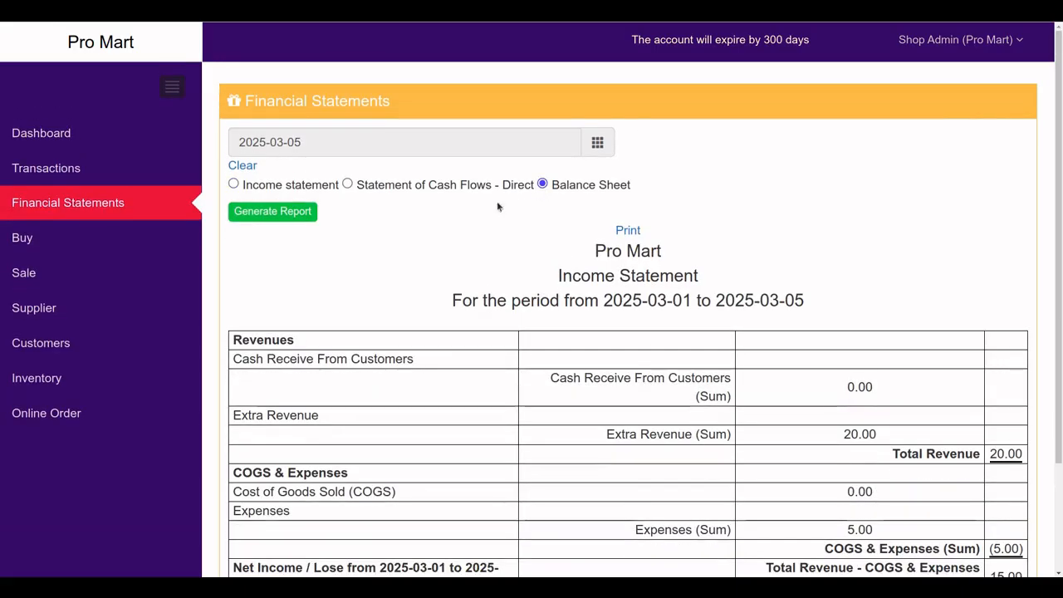
left_click(292, 212)
scroll(664, 415, "down", 2)
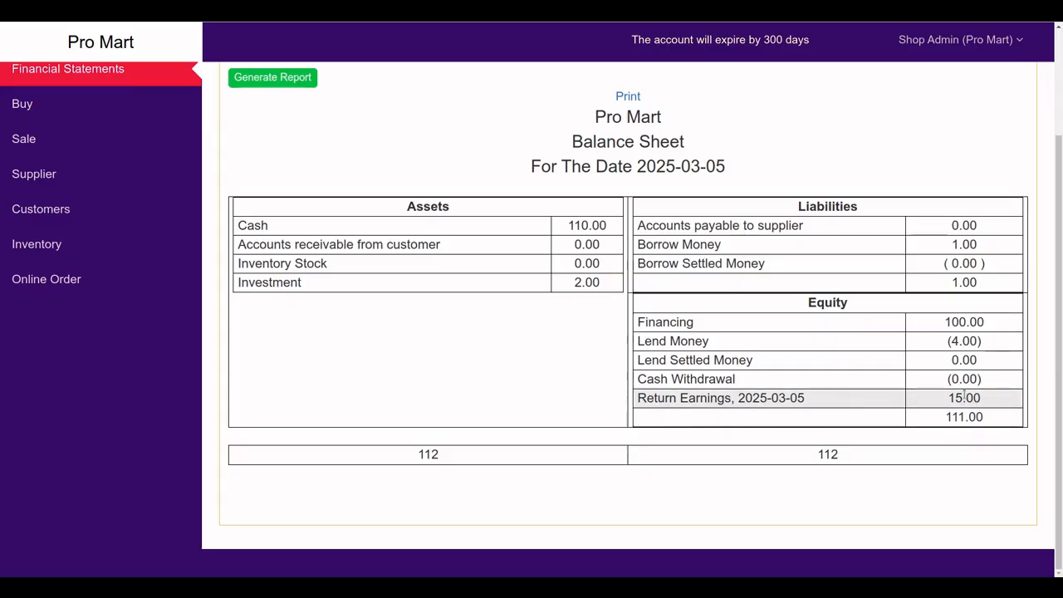
scroll(612, 327, "up", 3)
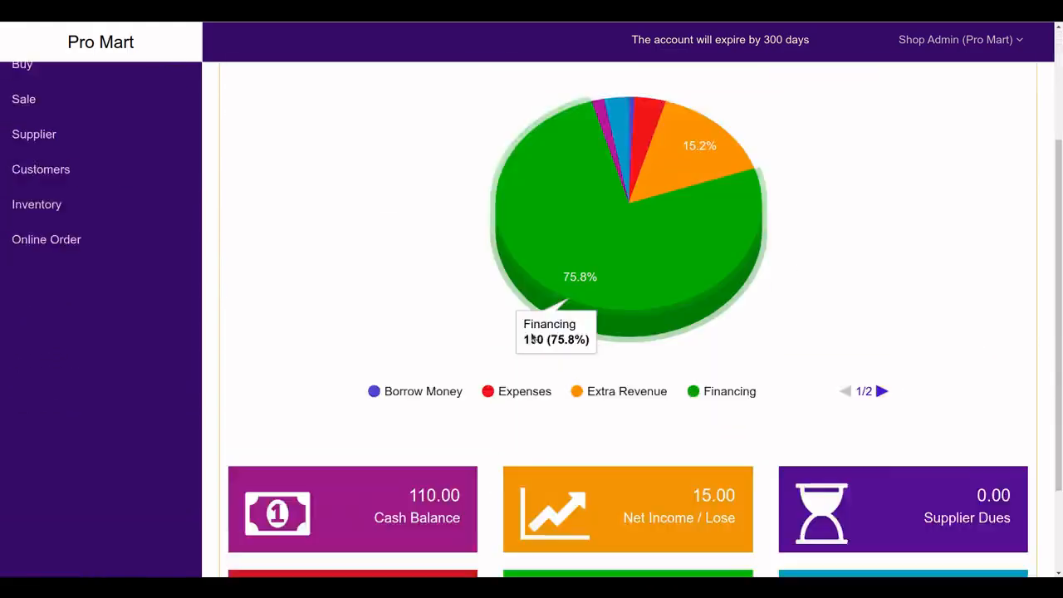
scroll(522, 343, "down", 2)
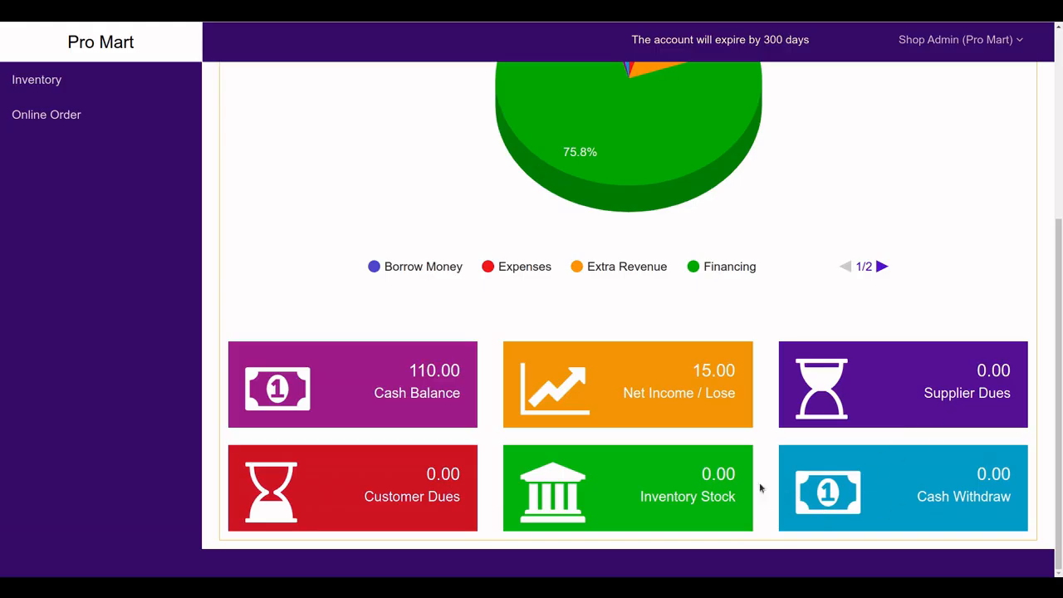
scroll(630, 469, "up", 1)
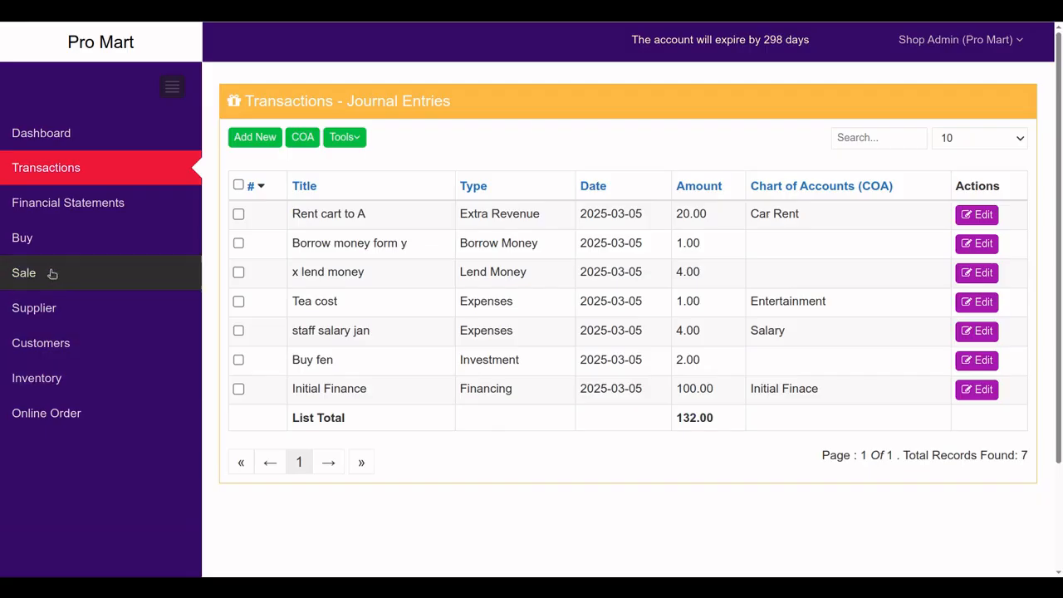
Generate the balance sheet for 2025-03-07
left_click(60, 209)
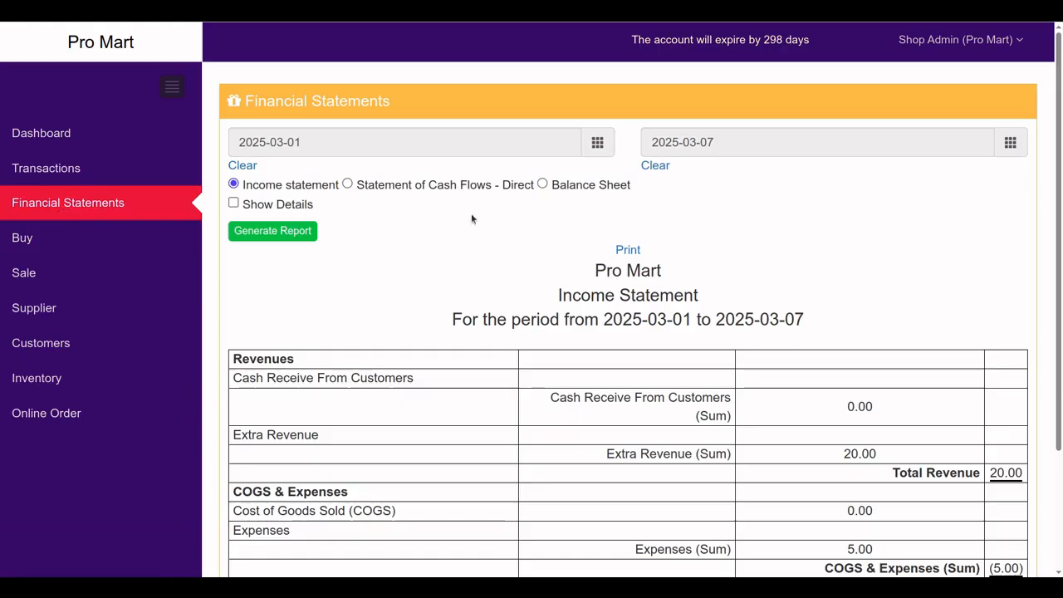
left_click(542, 184)
left_click(287, 211)
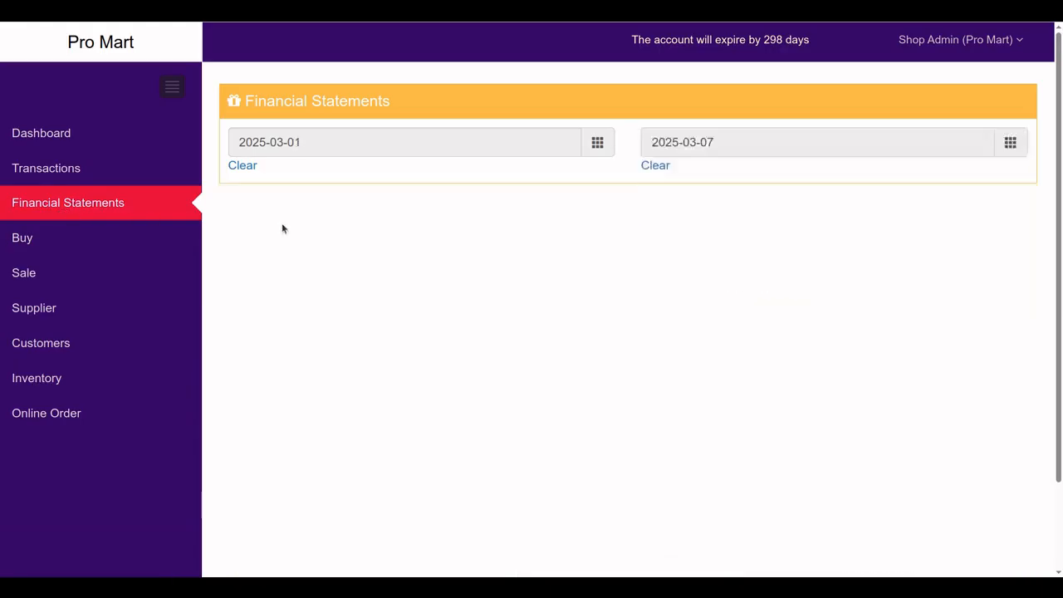
scroll(442, 322, "down", 3)
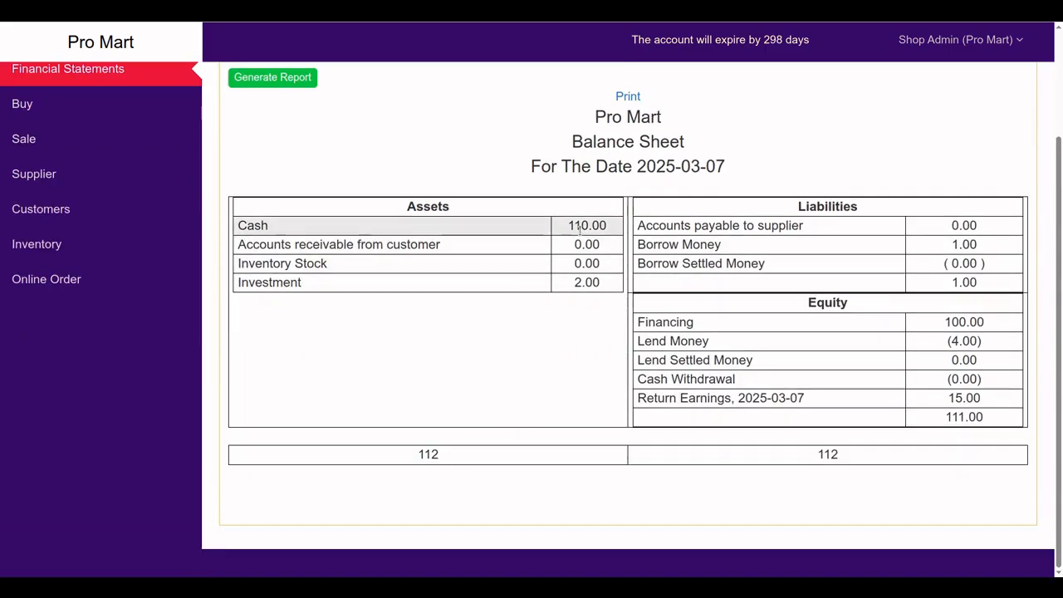
Highlight the Cash value 110.00 and the 112 assets total
left_click_drag(566, 226, 612, 232)
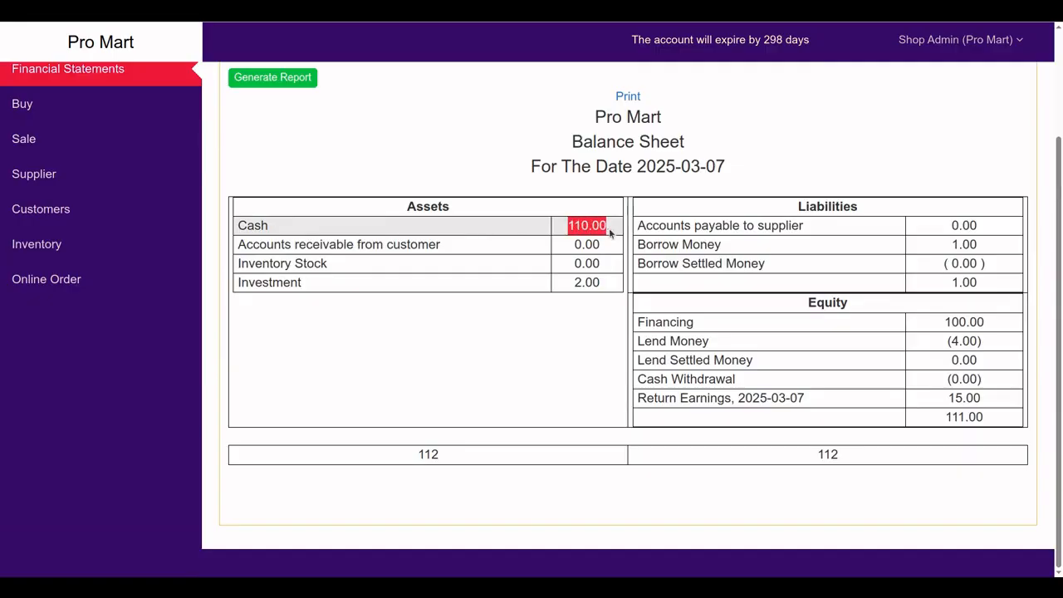
left_click(438, 455)
left_click_drag(435, 455, 409, 458)
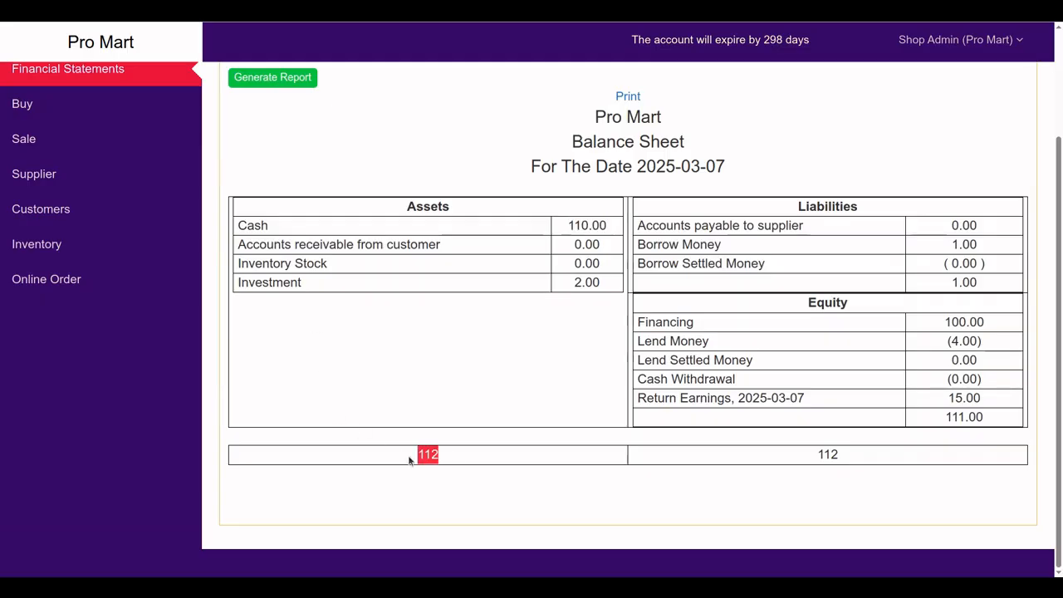
scroll(154, 323, "up", 2)
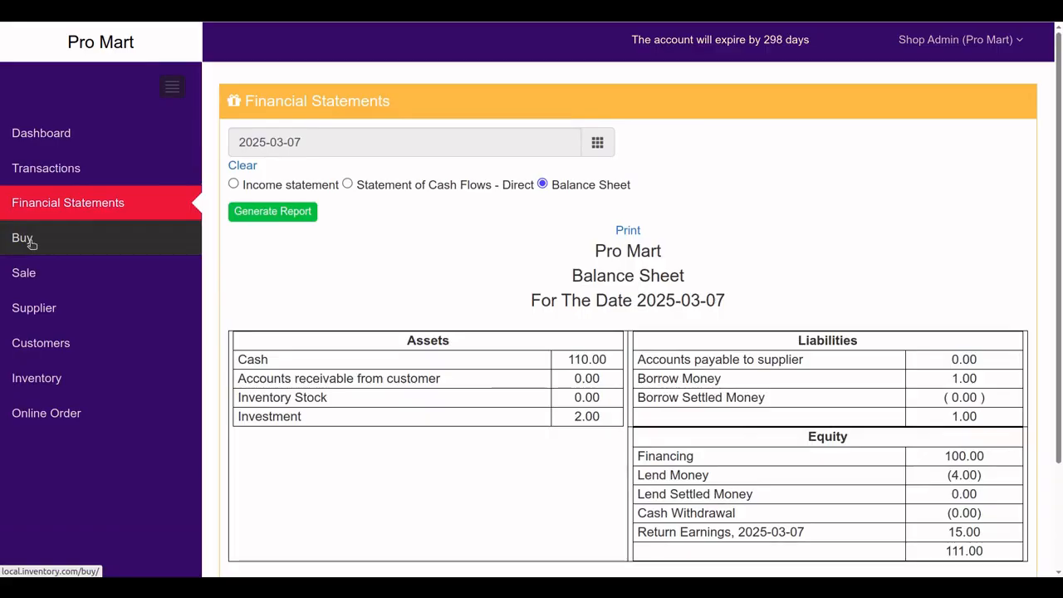
Add a supplier named 'Supplier 1' to the supplier list, then start another new supplier
left_click(44, 312)
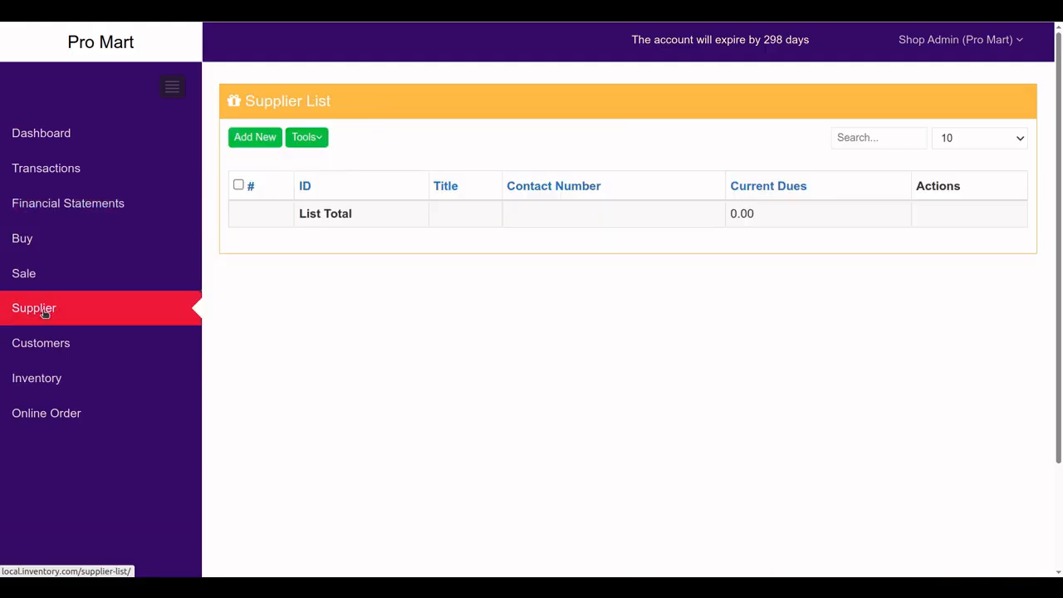
left_click(257, 141)
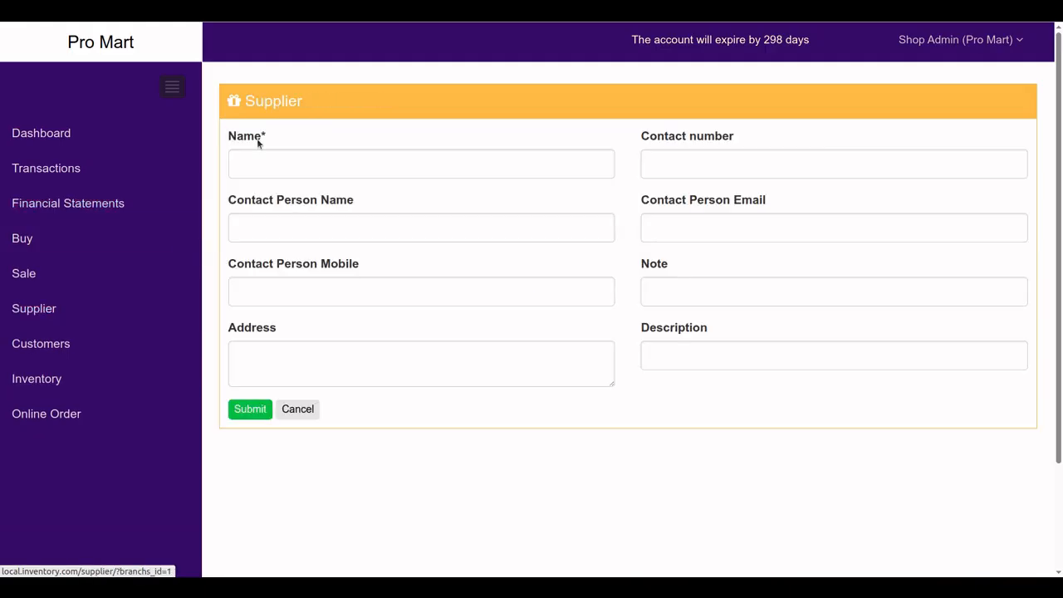
left_click(277, 164)
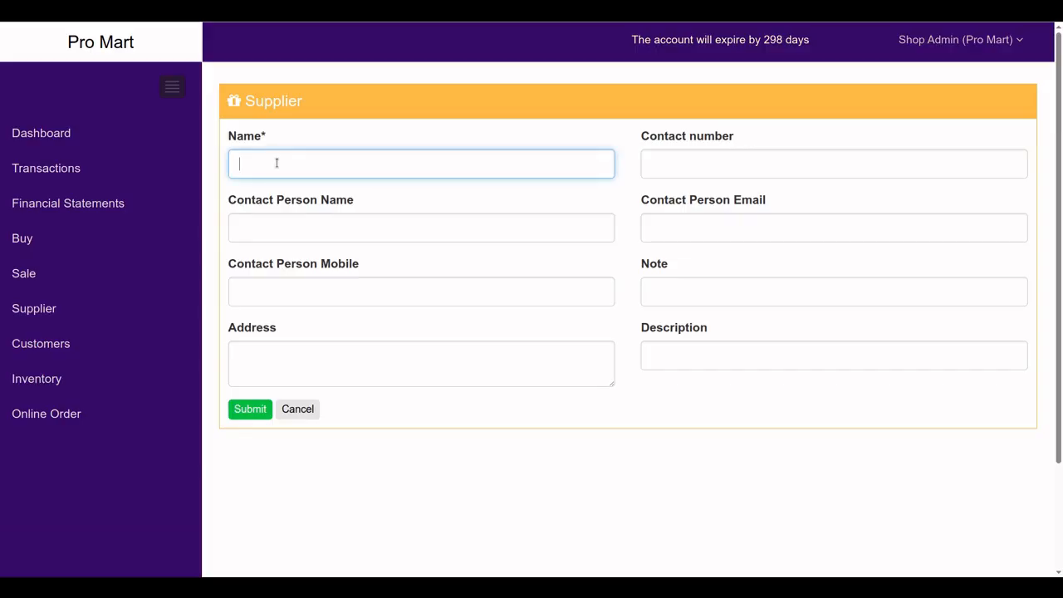
type("Supplier 1")
left_click(251, 407)
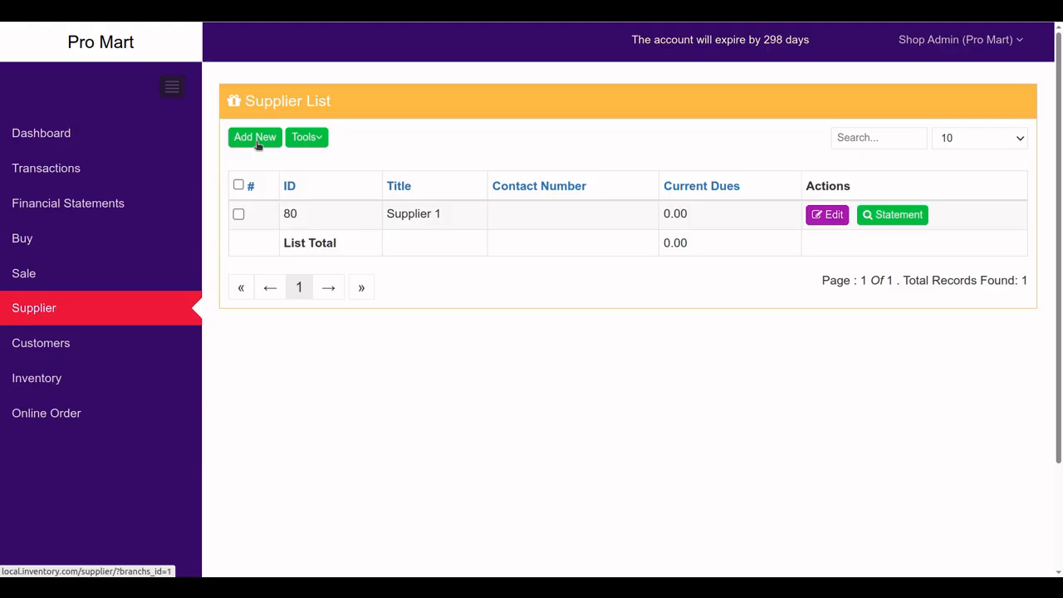
left_click(256, 138)
Name the new supplier 'Pro mart return' and save it
left_click(259, 164)
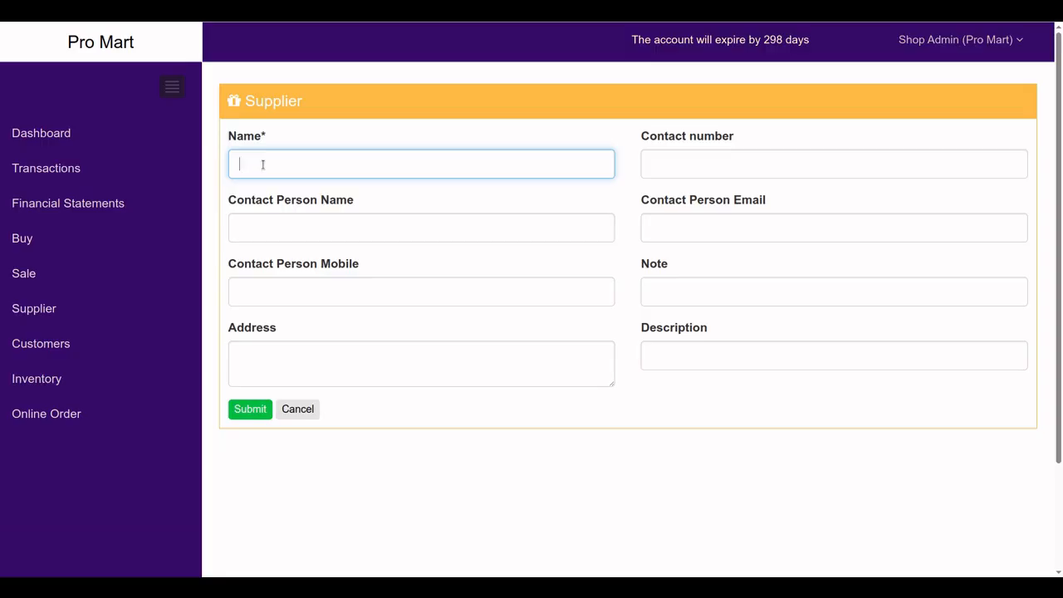
type("Pro mart su")
key("BackSpace")
key("BackSpace")
type("return")
left_click(253, 411)
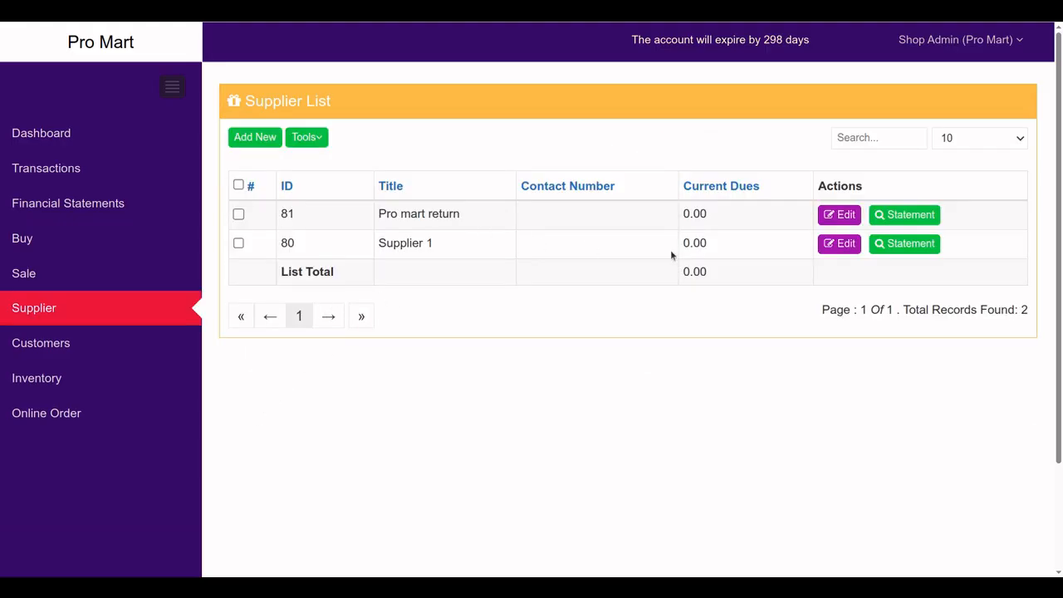
View Pro mart return's all-zero statement, then go to the empty Customers list
left_click(902, 219)
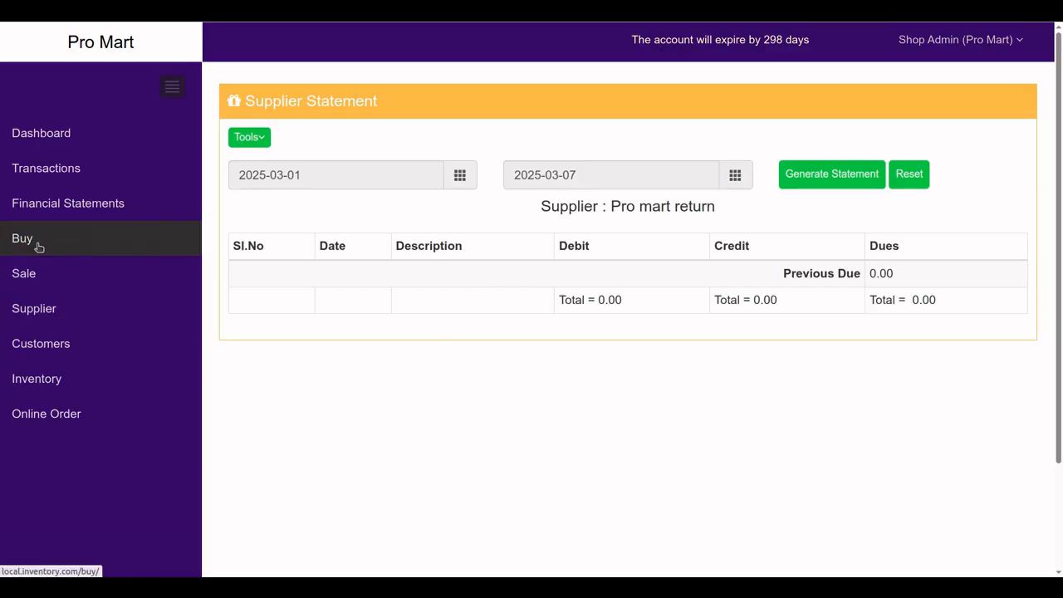
left_click(41, 349)
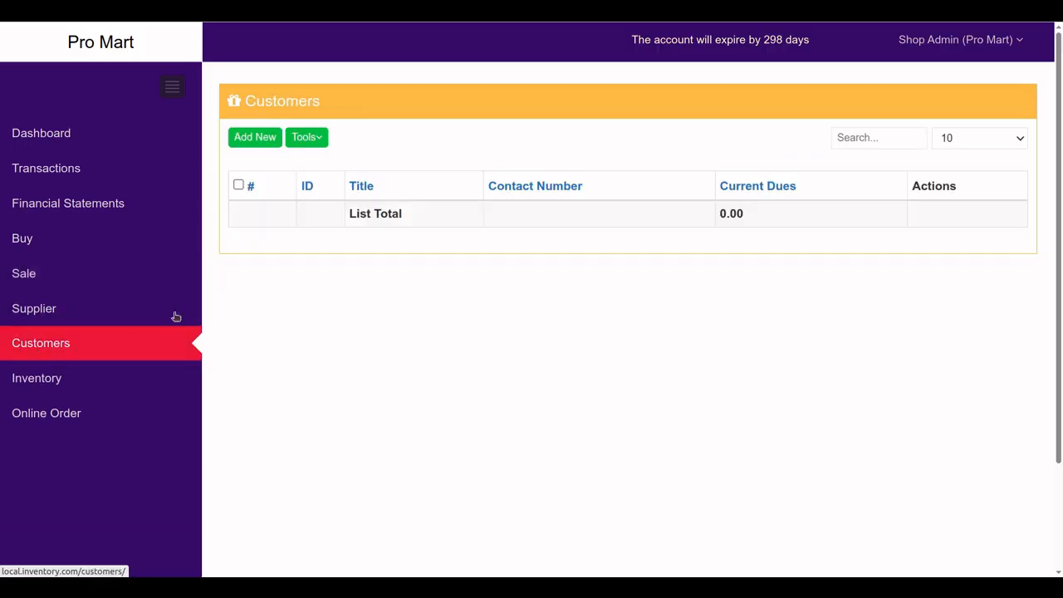
Add a customer named 'Customer 1'
left_click(254, 138)
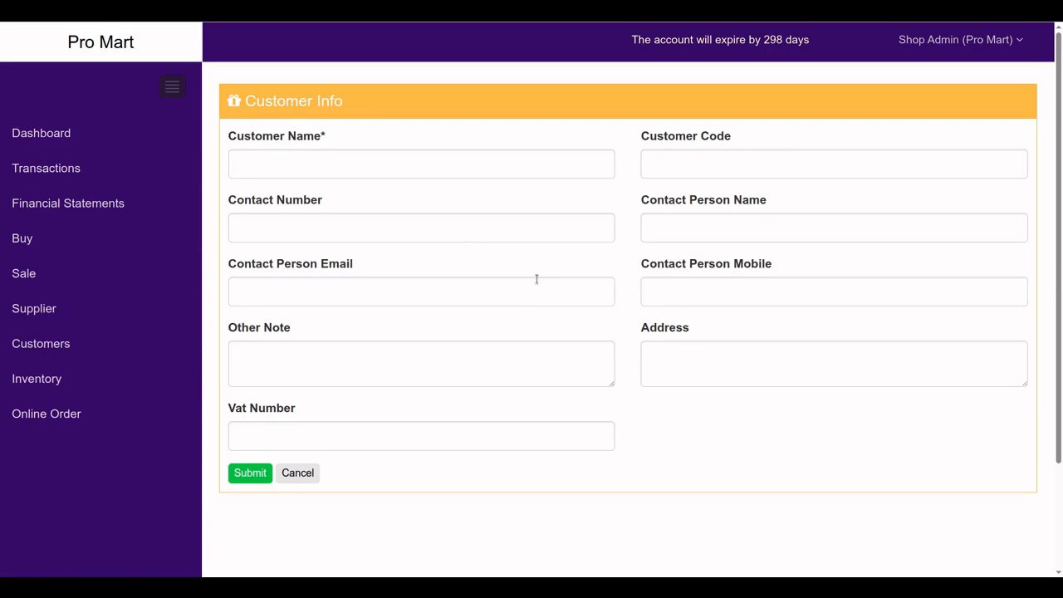
left_click(315, 165)
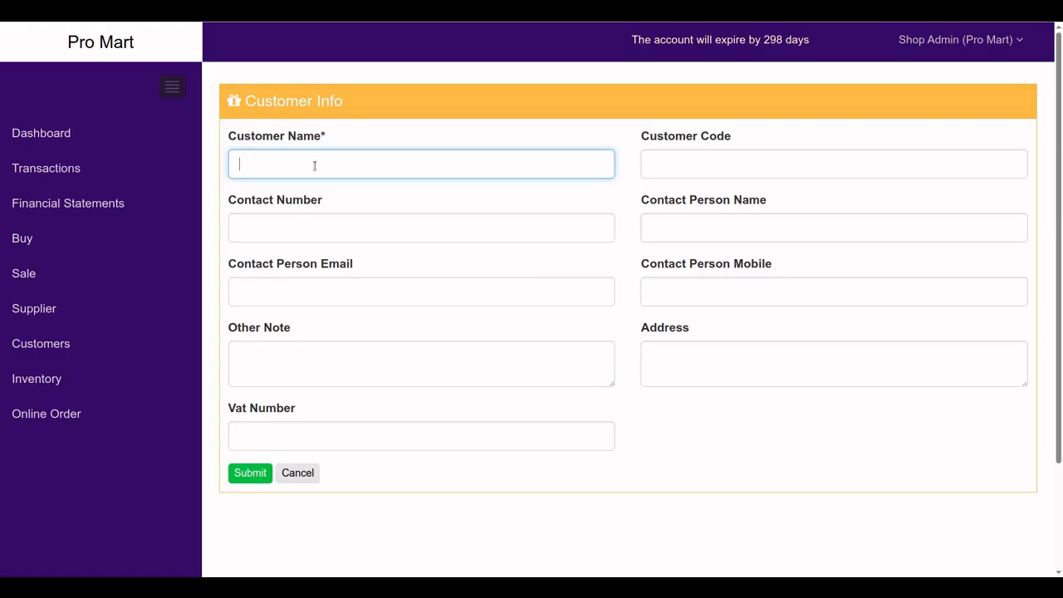
type("Customer 1")
left_click(253, 475)
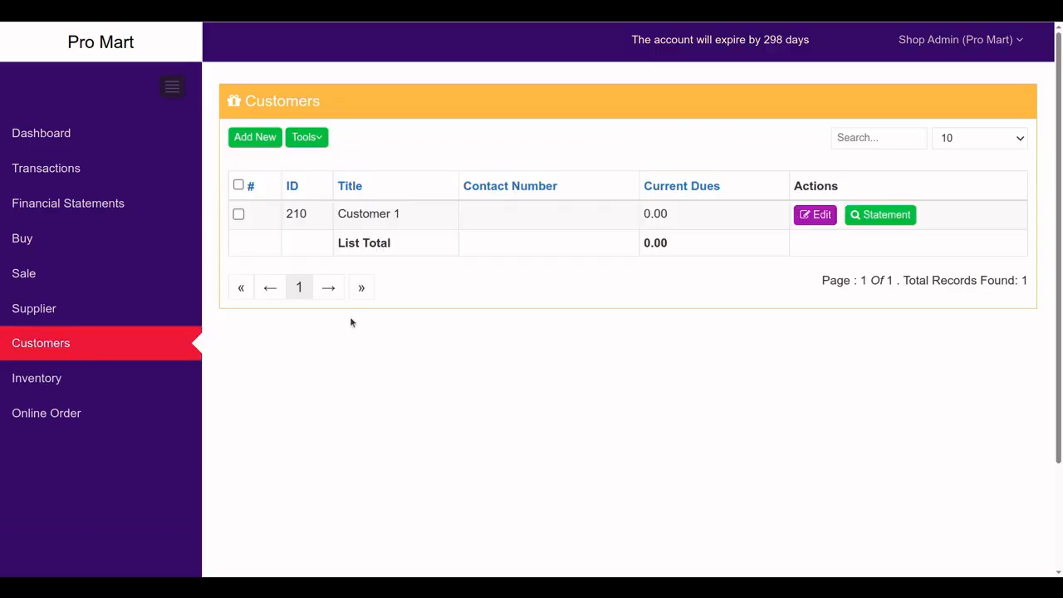
Start a second customer and enter the name 'Running customer'
left_click(267, 144)
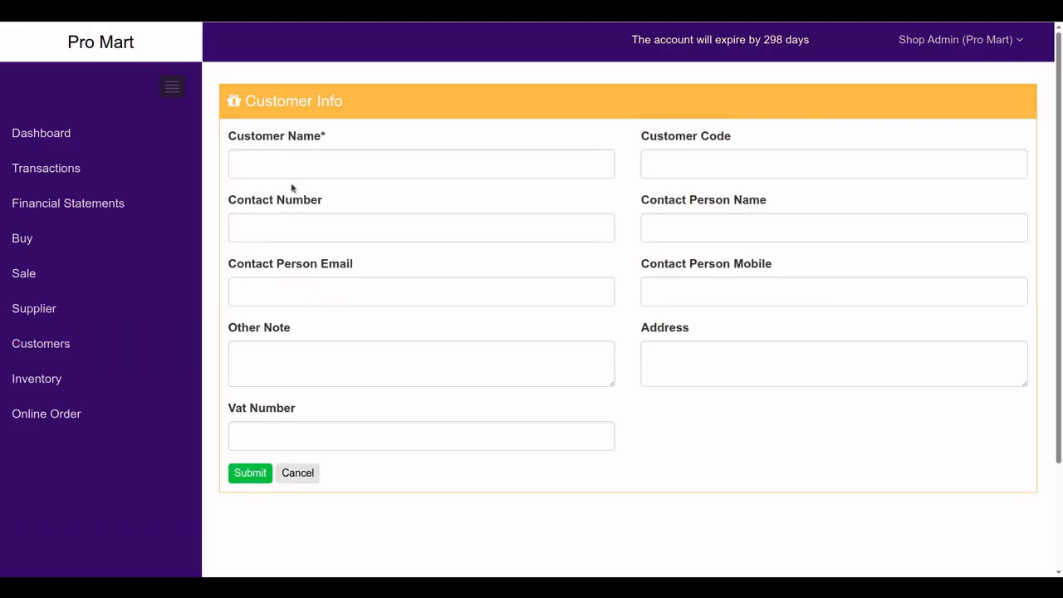
left_click(291, 173)
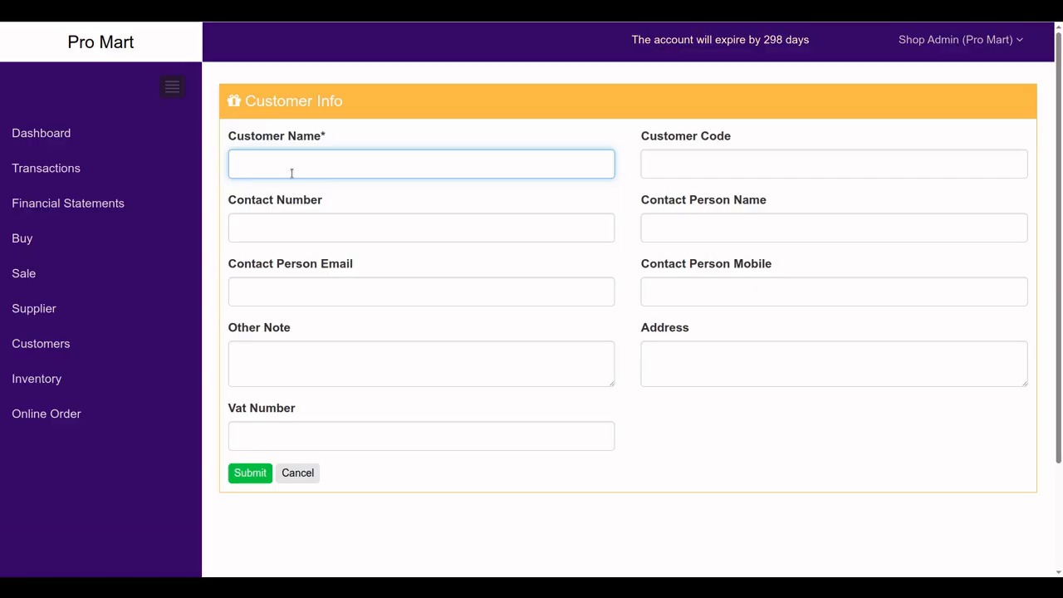
type("Running customer")
Save 'Running customer' and view Customer 1's 2025-03-01 to 2025-03-07 statement, all 0.00
left_click(254, 472)
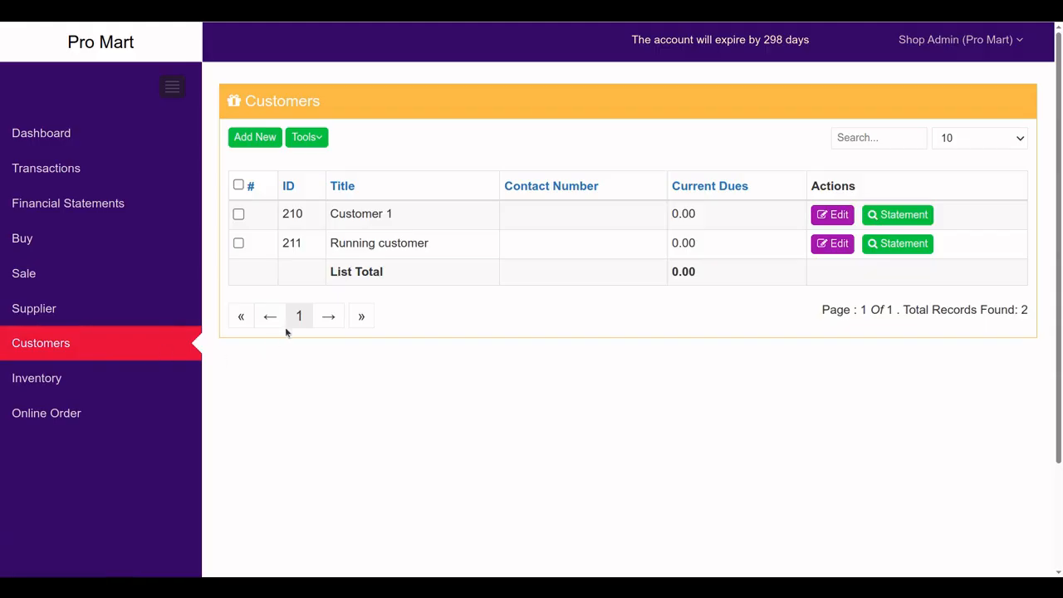
left_click(904, 219)
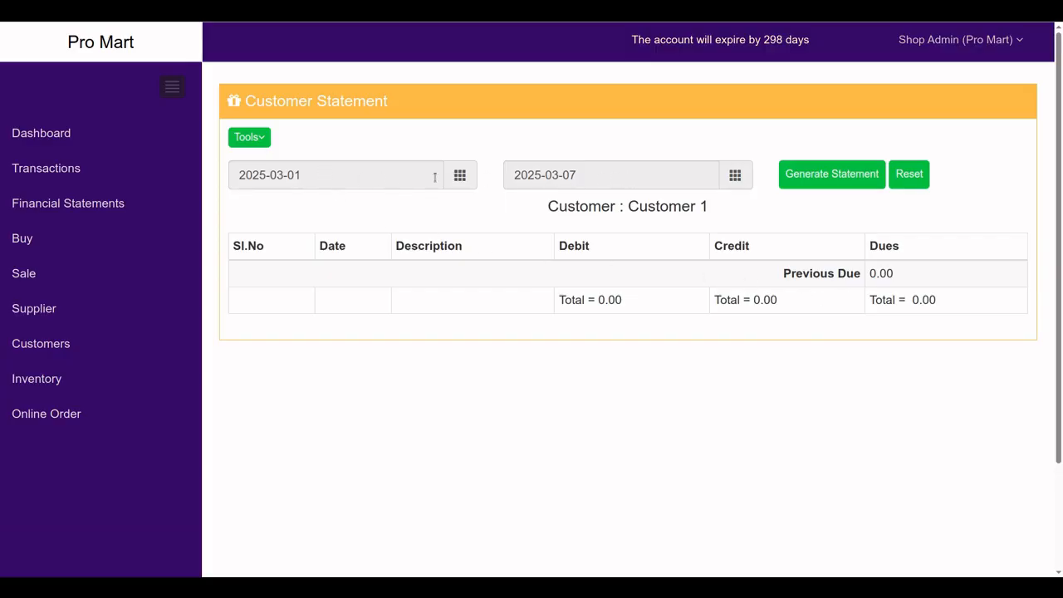
left_click(262, 138)
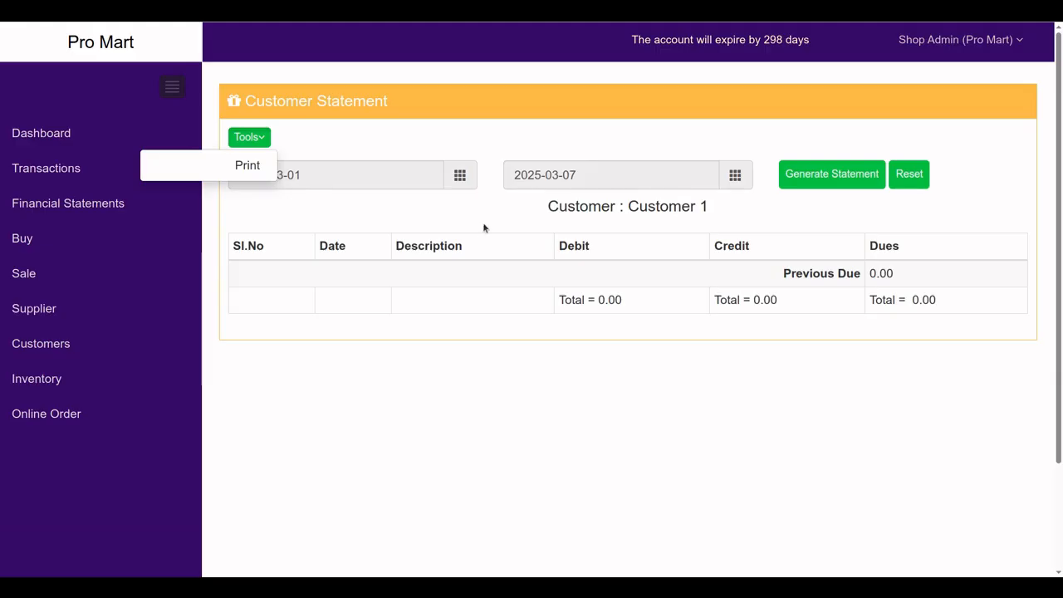
left_click(433, 334)
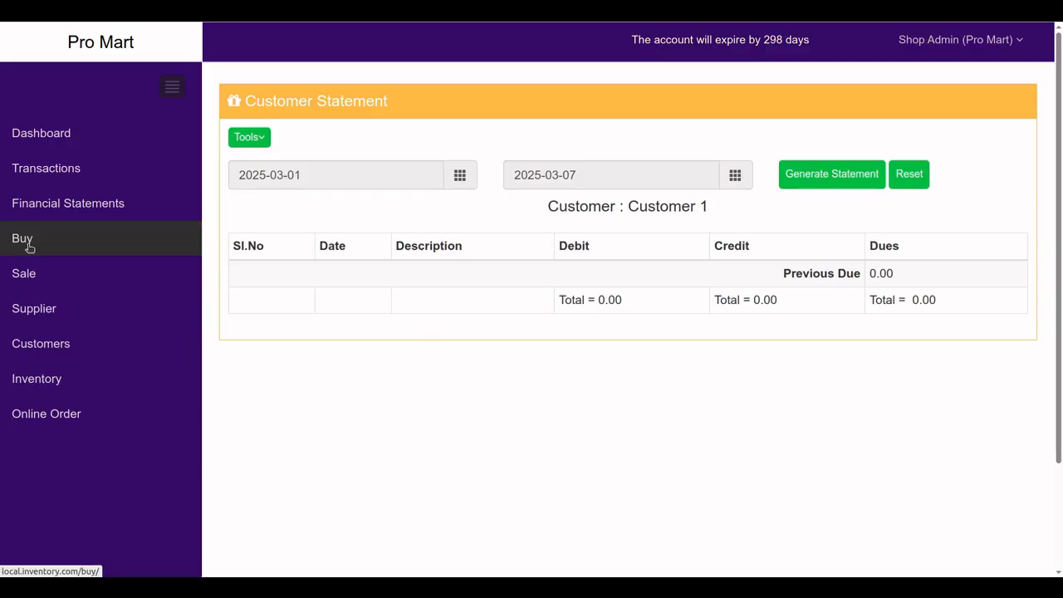
Open the Inventory list and check its page and record count
left_click(43, 387)
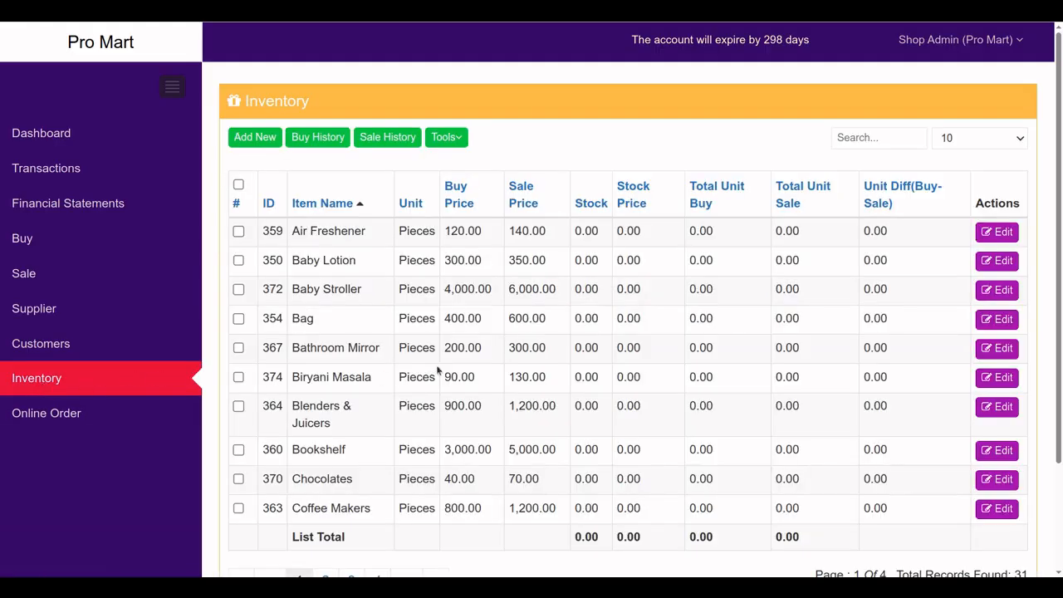
scroll(831, 516, "down", 1)
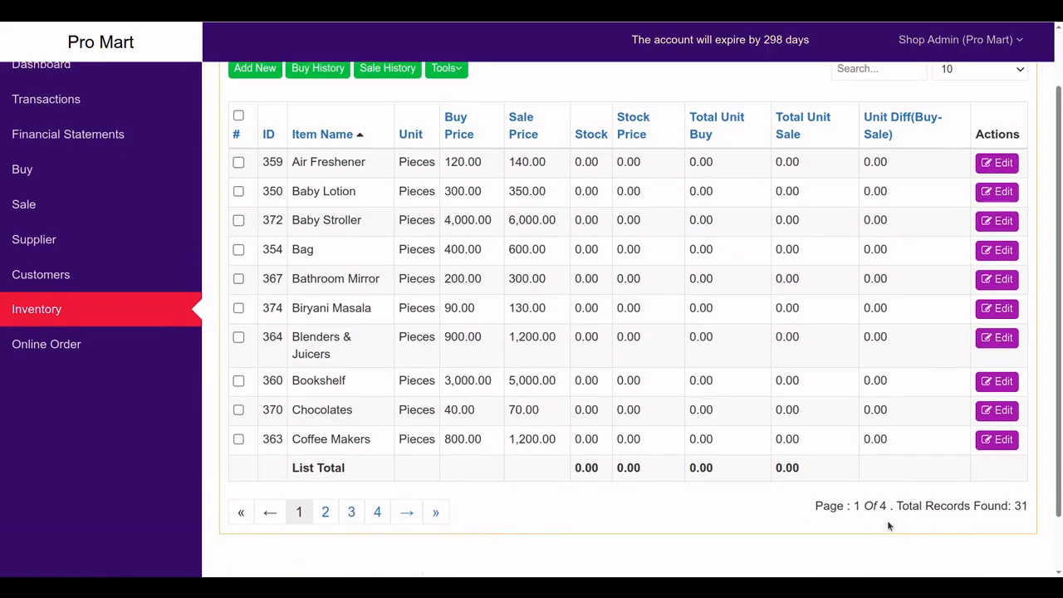
left_click_drag(1018, 505, 1034, 510)
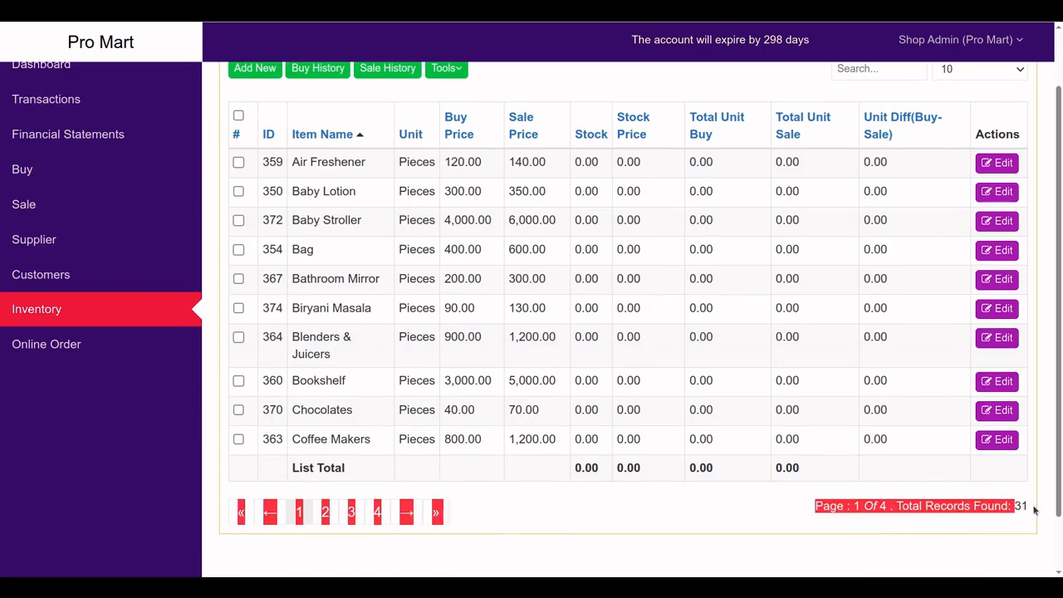
left_click(955, 500)
scroll(734, 457, "up", 1)
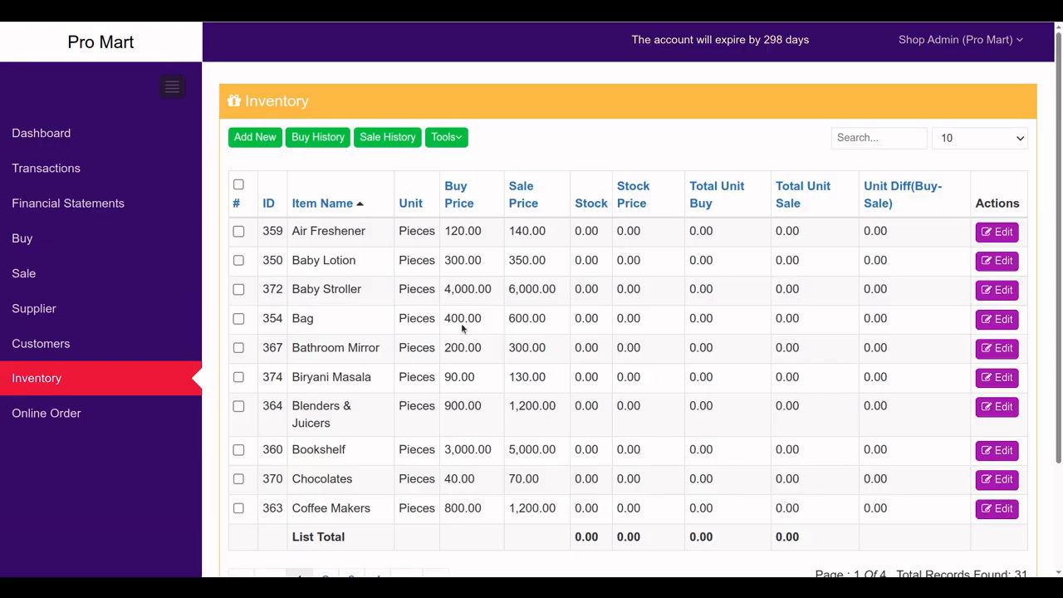
Add Test item 1 with unit Kilogram, buy price 3 and sale price 7
left_click(251, 138)
left_click(290, 166)
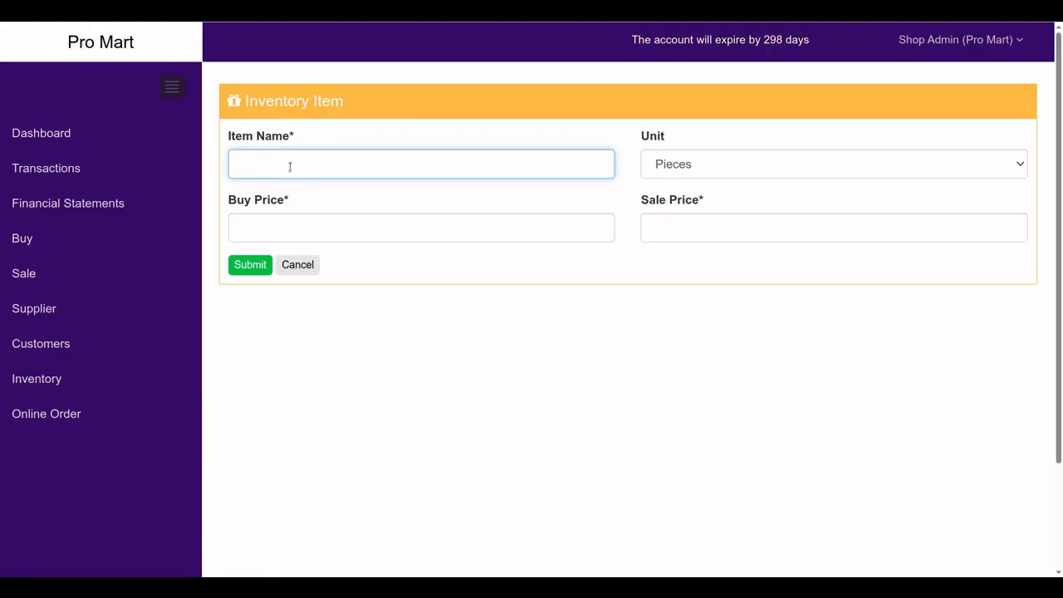
type("Test item 1")
left_click(653, 164)
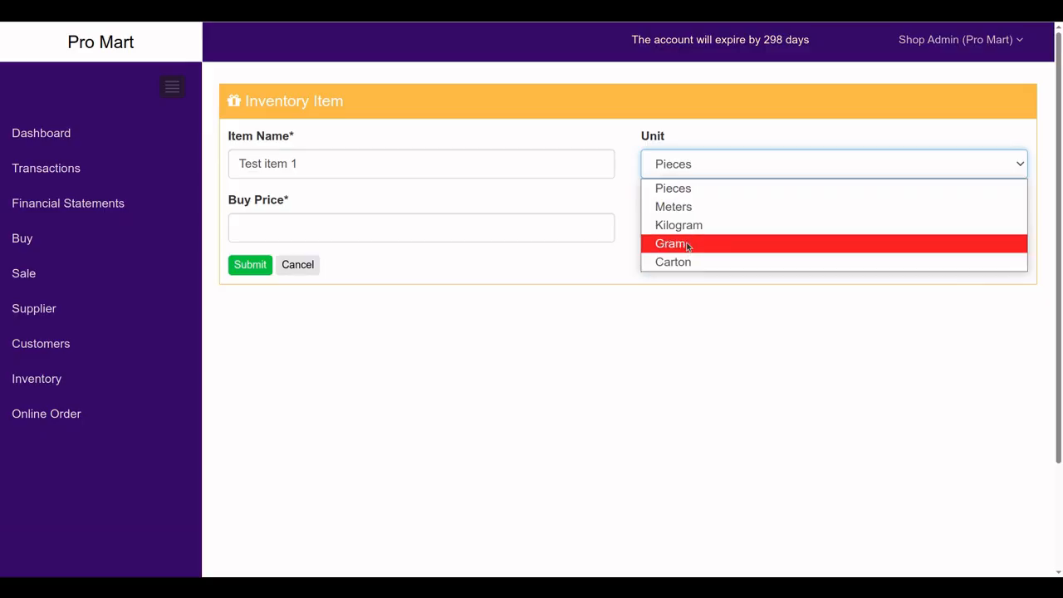
left_click(686, 233)
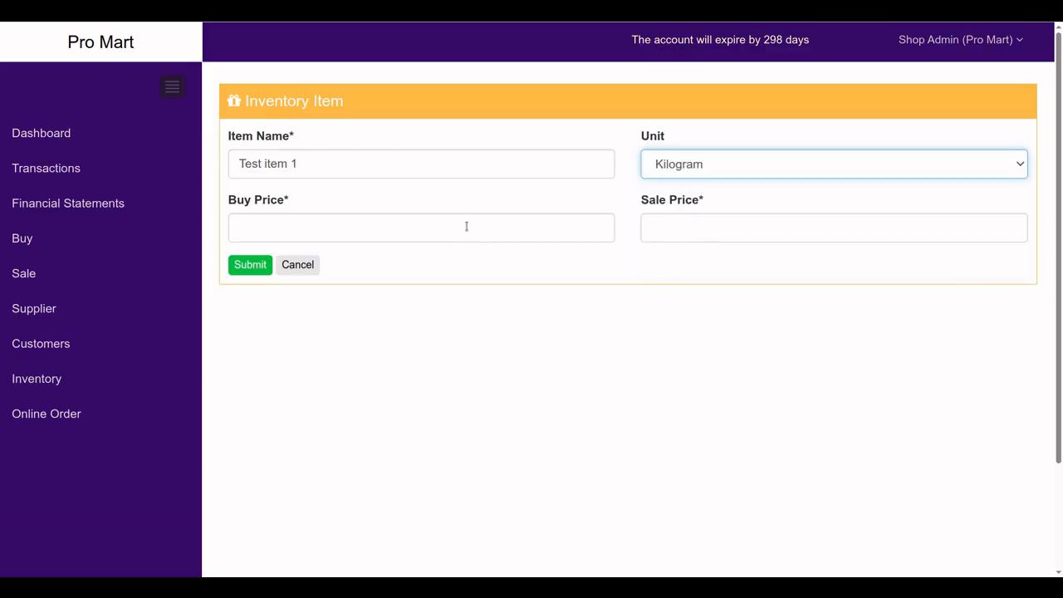
left_click(362, 220)
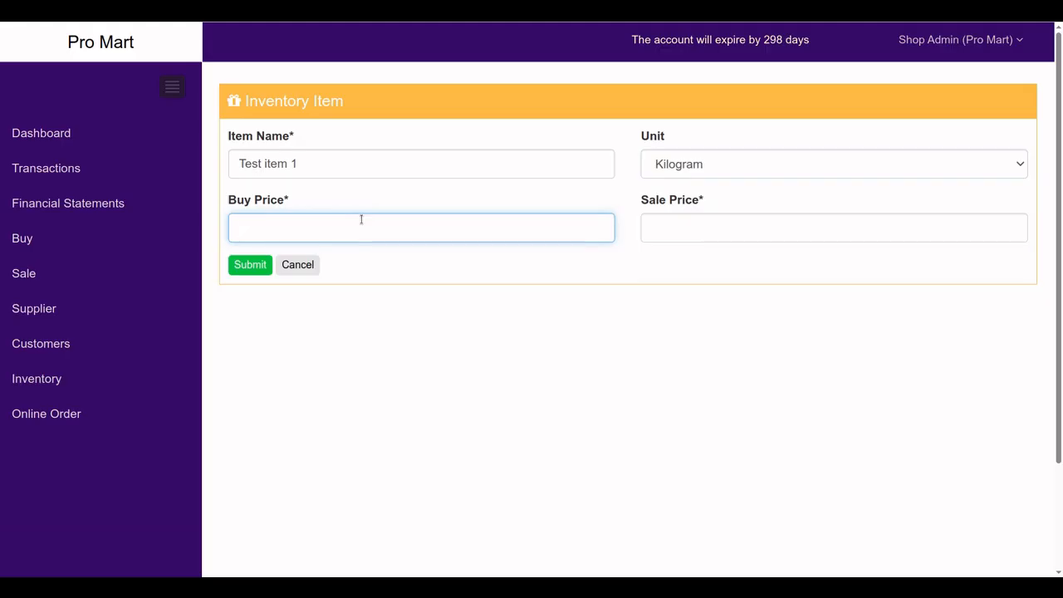
type("3")
left_click(715, 233)
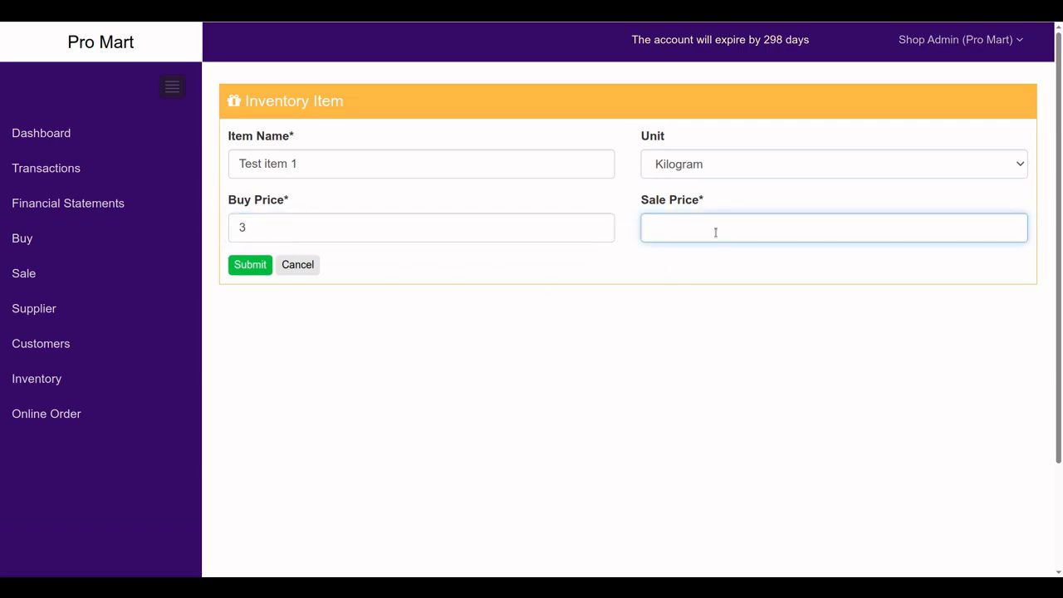
type("7")
left_click(245, 266)
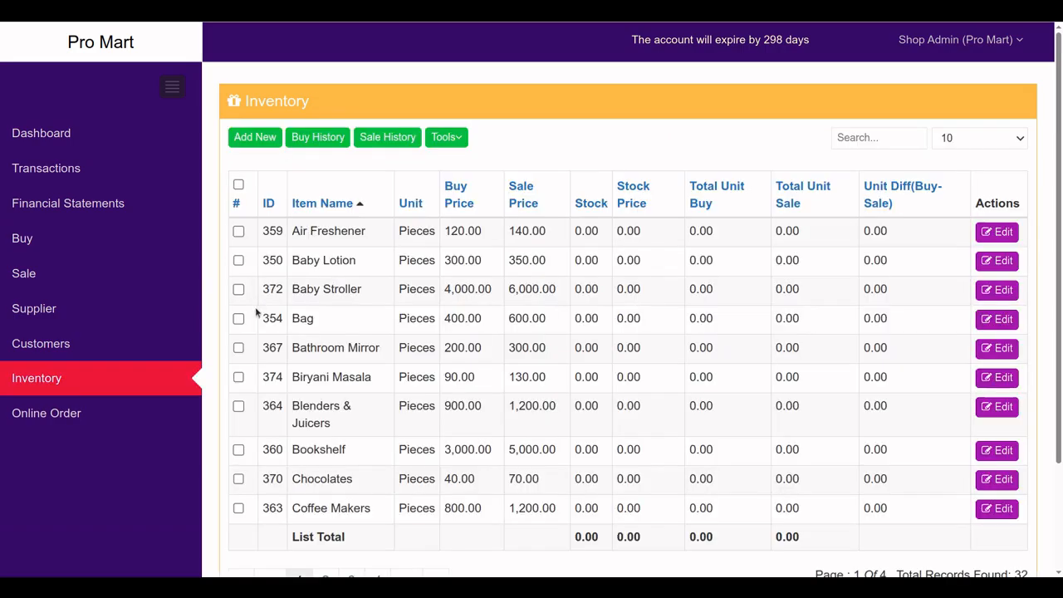
Search the inventory for 'test', sort by stock, then reload the full list sorted by stock
left_click(866, 139)
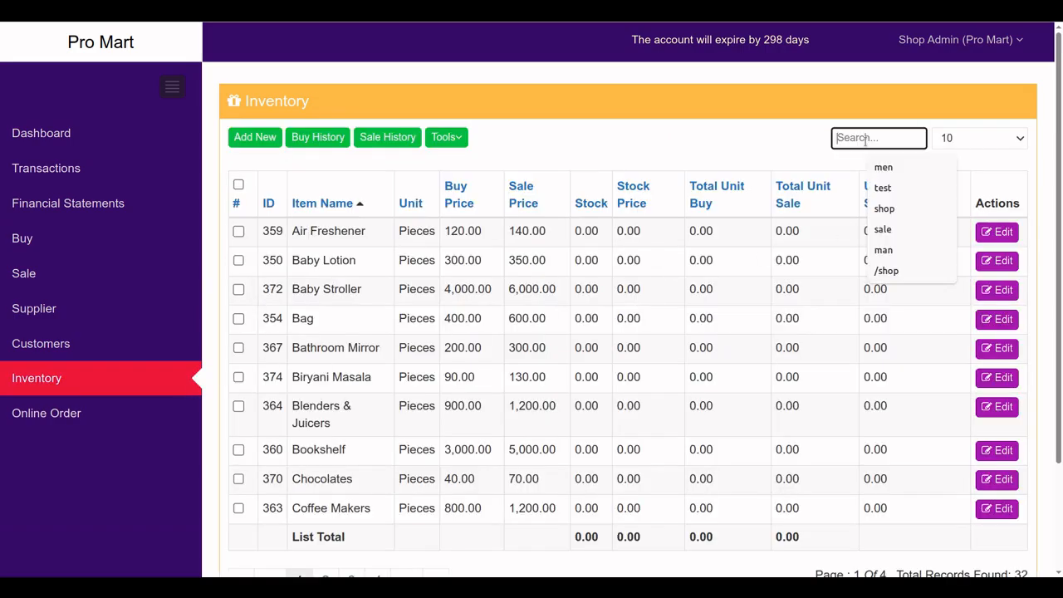
type("test")
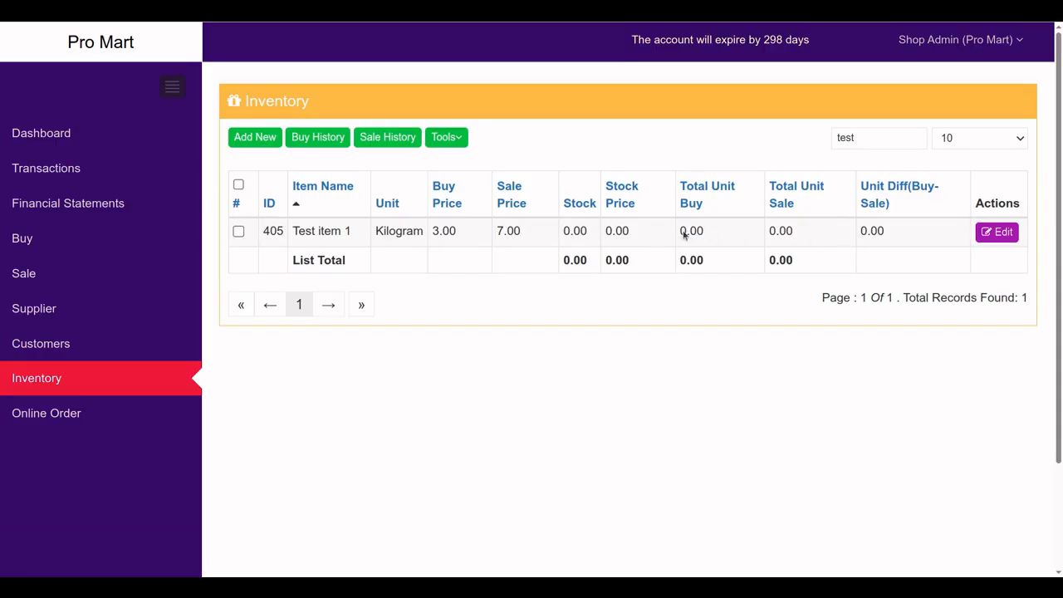
left_click(586, 210)
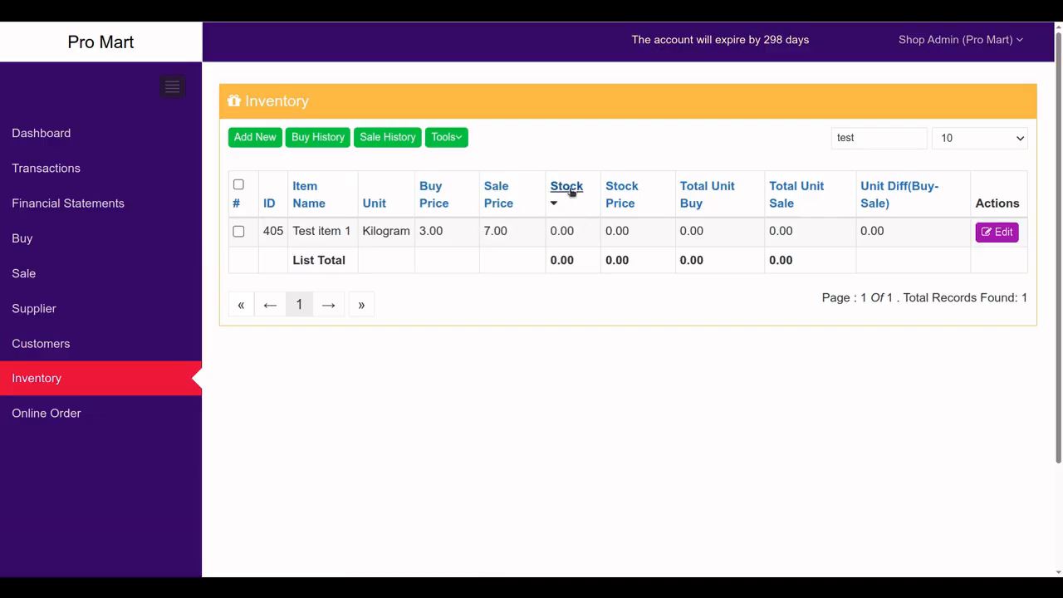
left_click(570, 191)
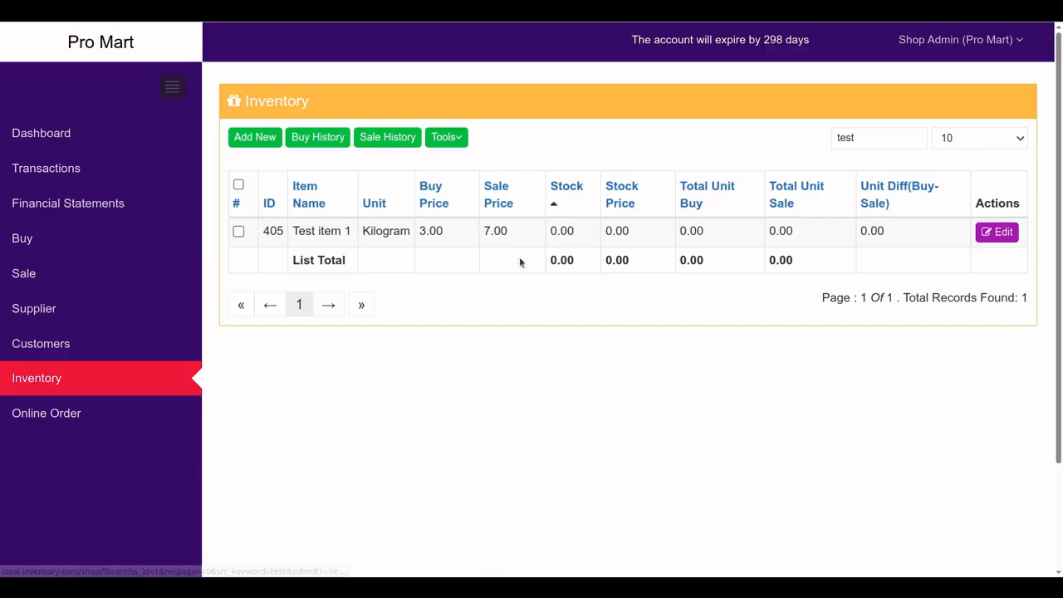
left_click(124, 379)
left_click(587, 207)
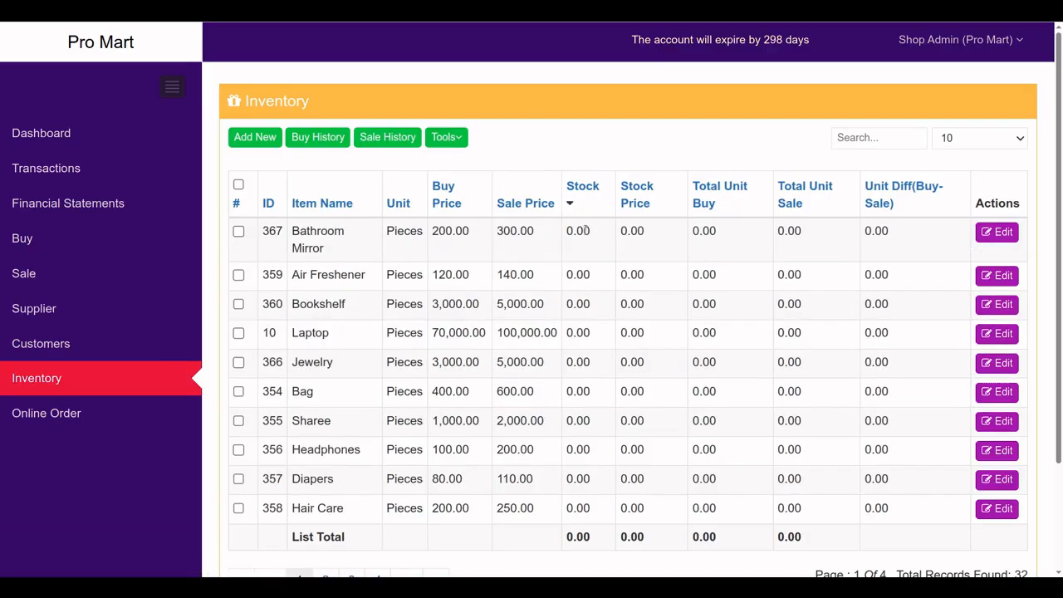
Reverse the stock sort, then view Raw Material Buy History, dismissing Advance Search unused
left_click(587, 188)
left_click(316, 141)
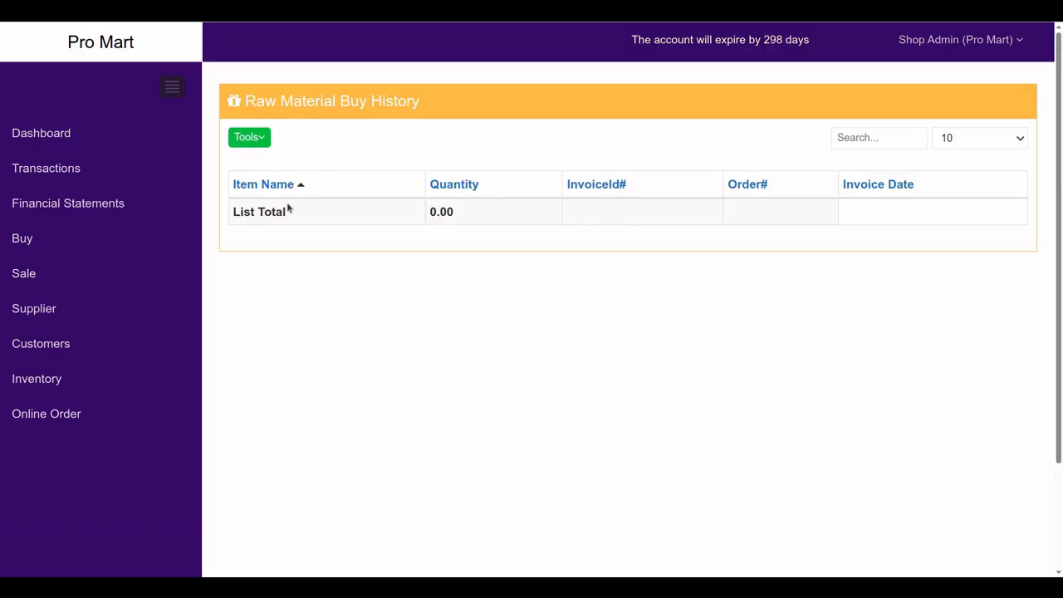
left_click(249, 137)
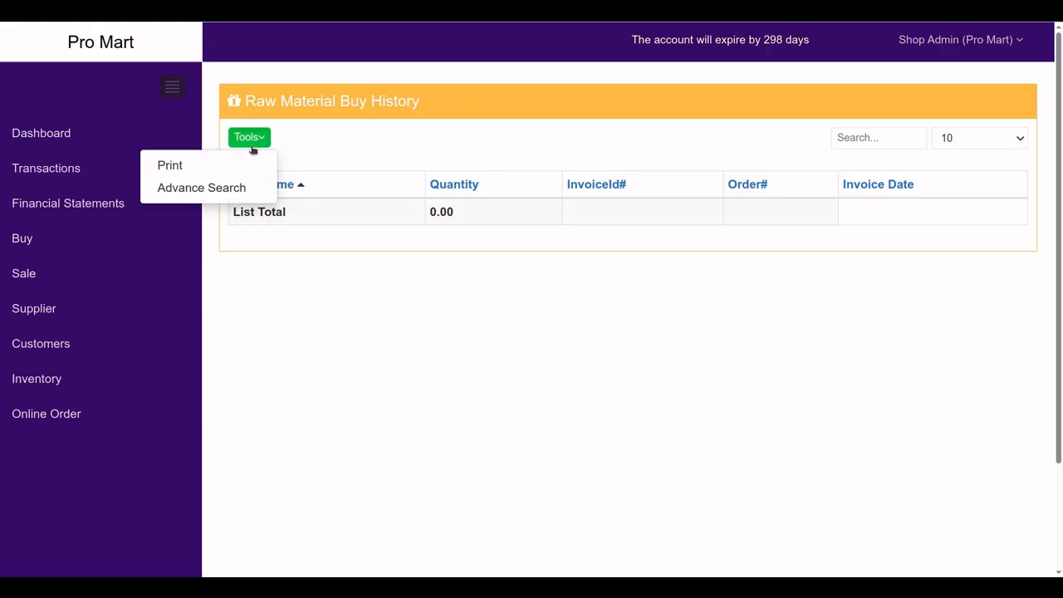
left_click(224, 188)
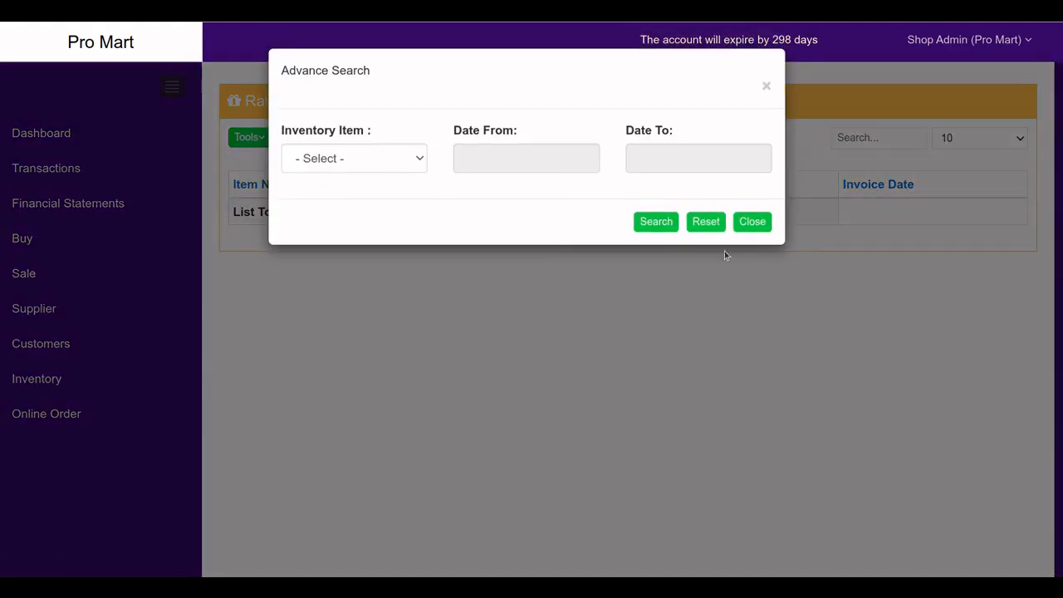
left_click(754, 222)
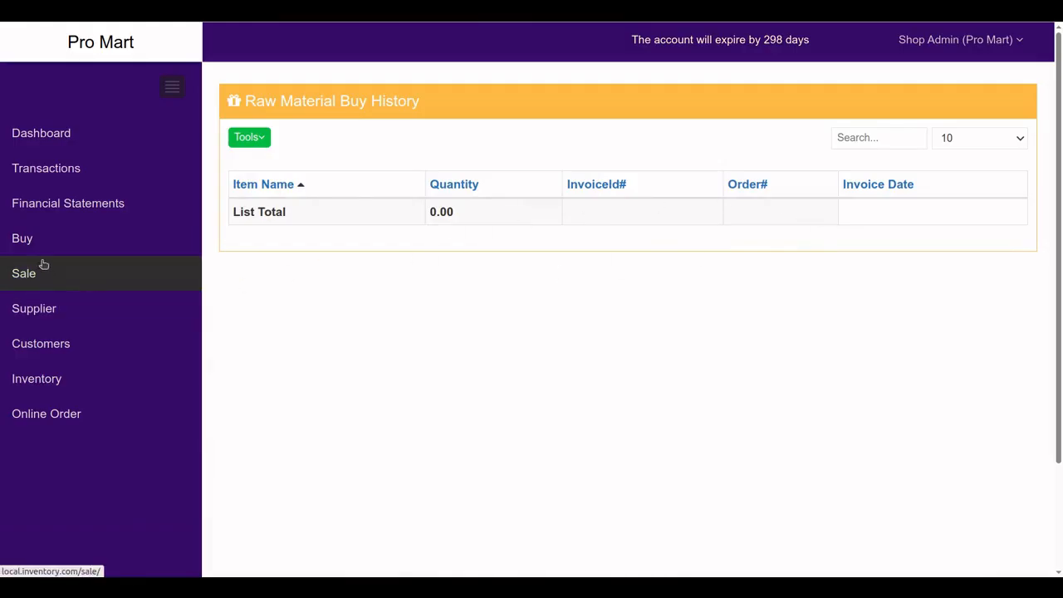
Show inventory items in Barcode View, then go to the Buy list and start a new purchase invoice
left_click(37, 378)
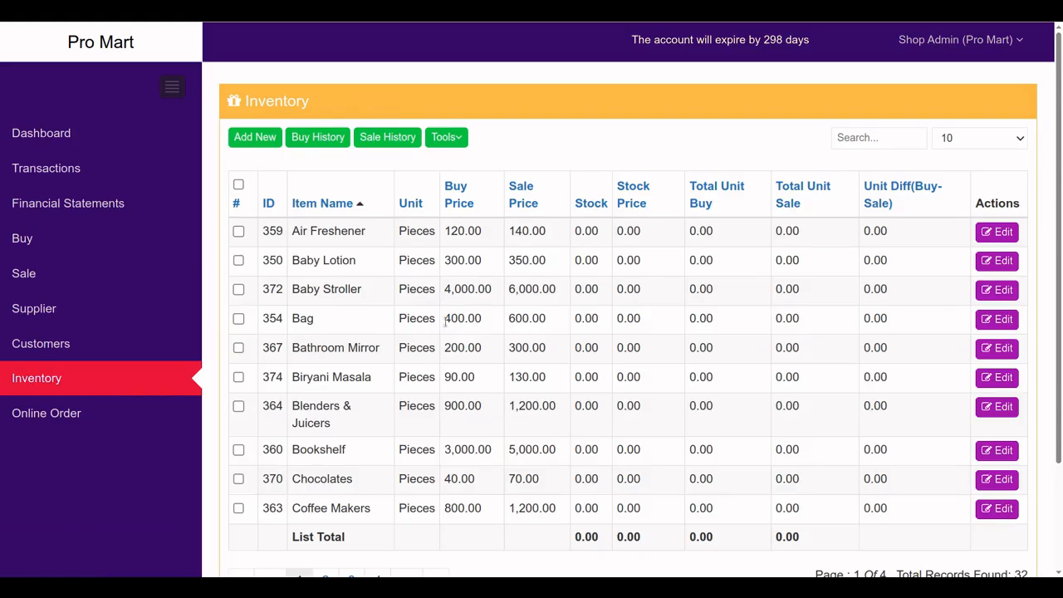
left_click(449, 138)
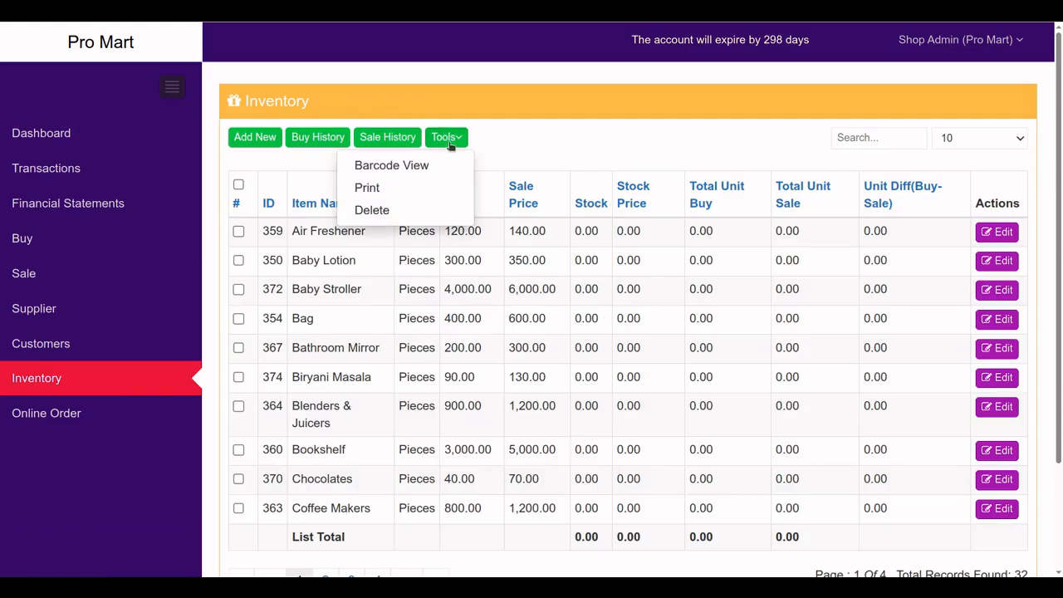
left_click(386, 170)
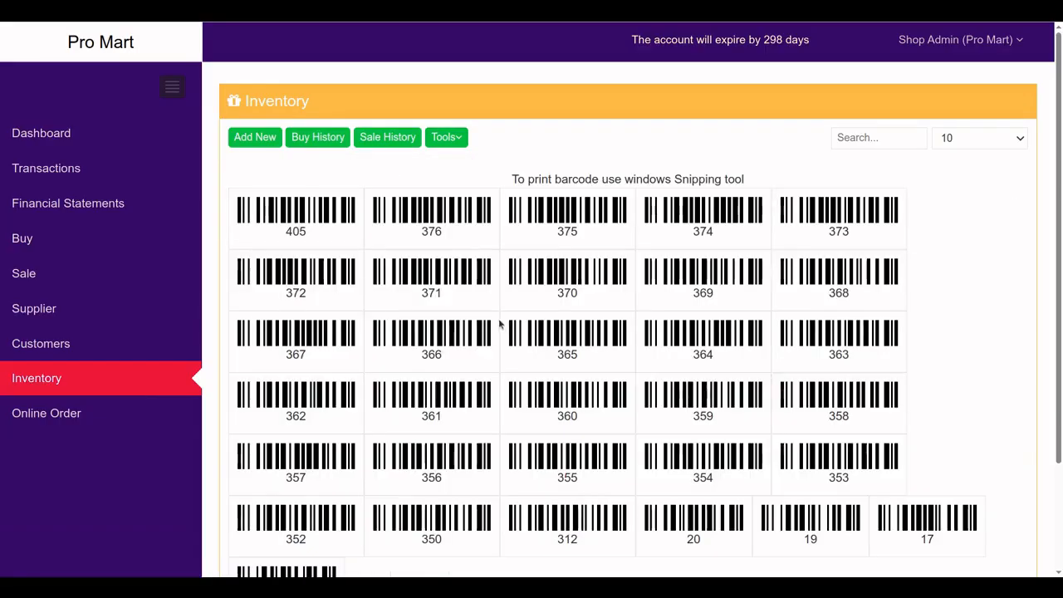
left_click(446, 141)
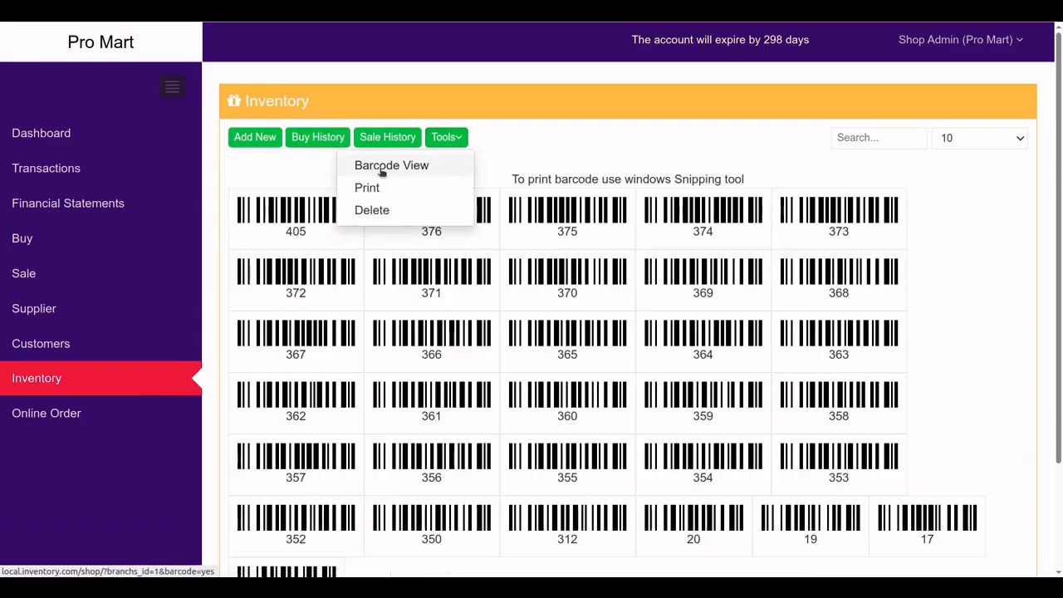
left_click(559, 316)
scroll(523, 362, "down", 1)
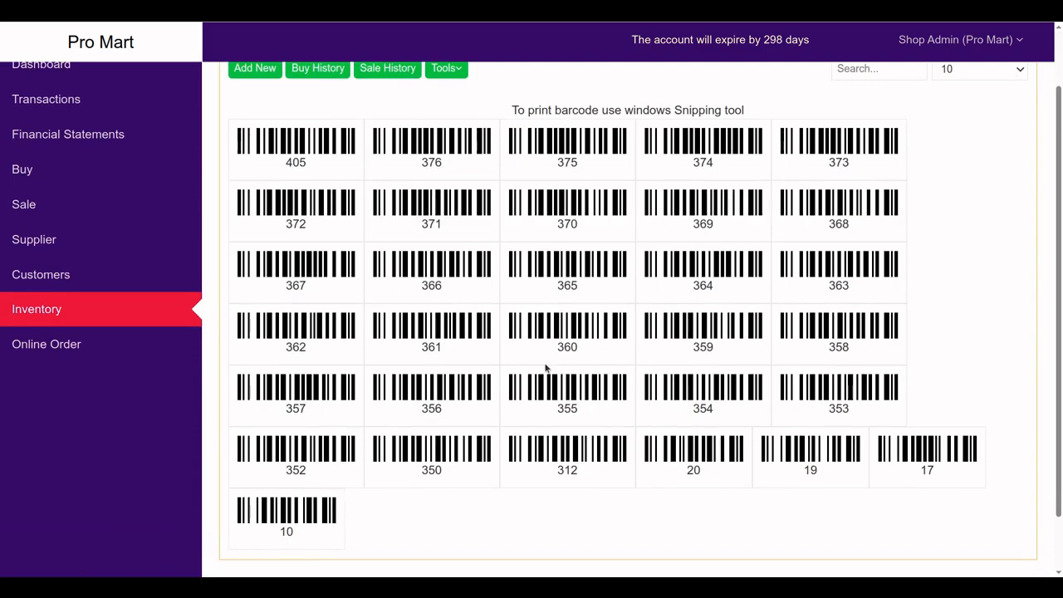
left_click(22, 169)
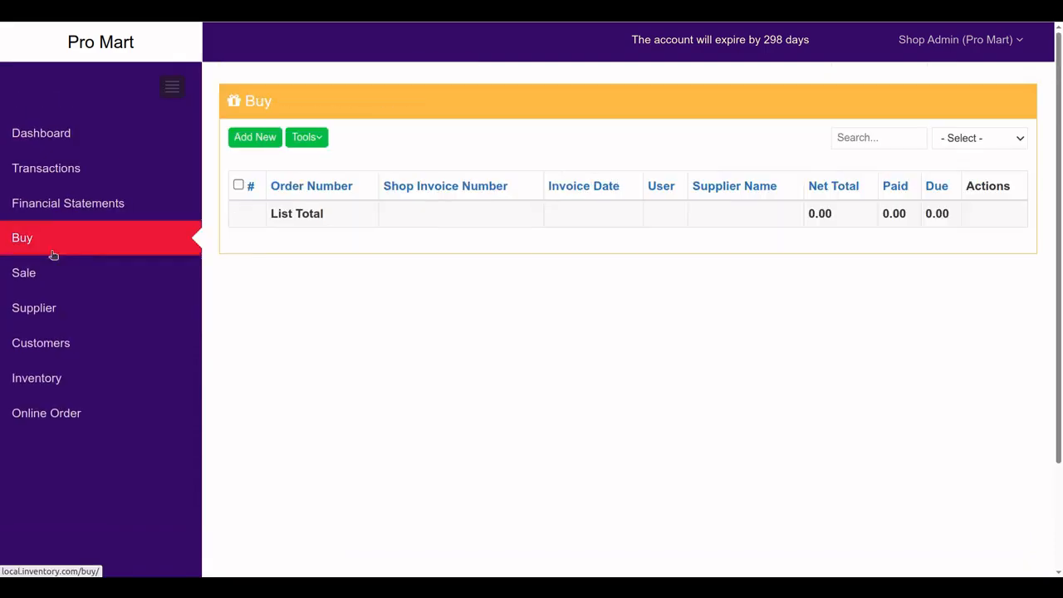
left_click(256, 139)
Fill the invoice header with supplier Supplier 1, shop invoice inv001 and order number 34
left_click(361, 193)
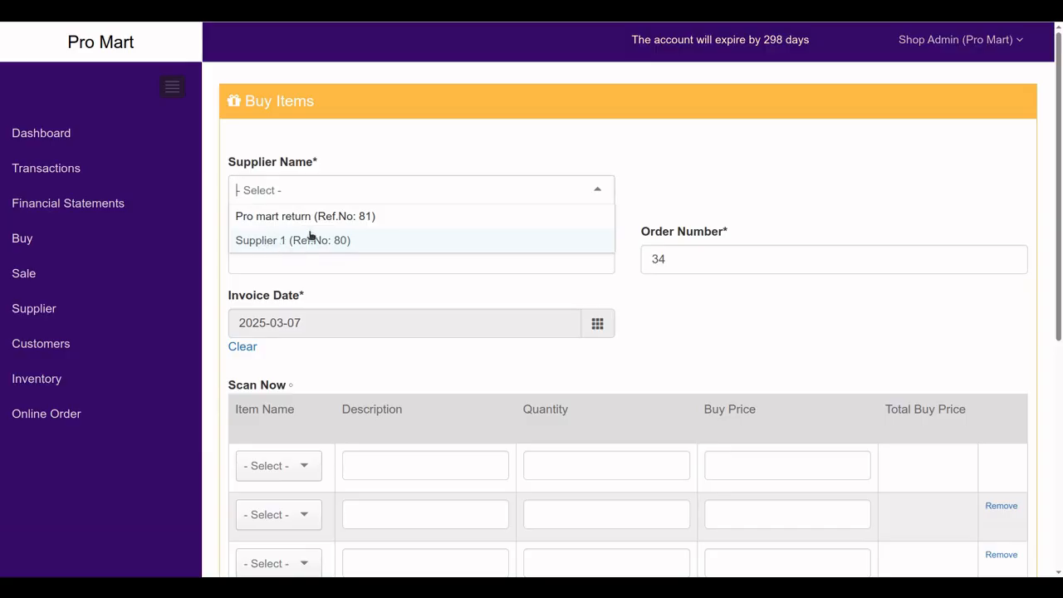
left_click(268, 243)
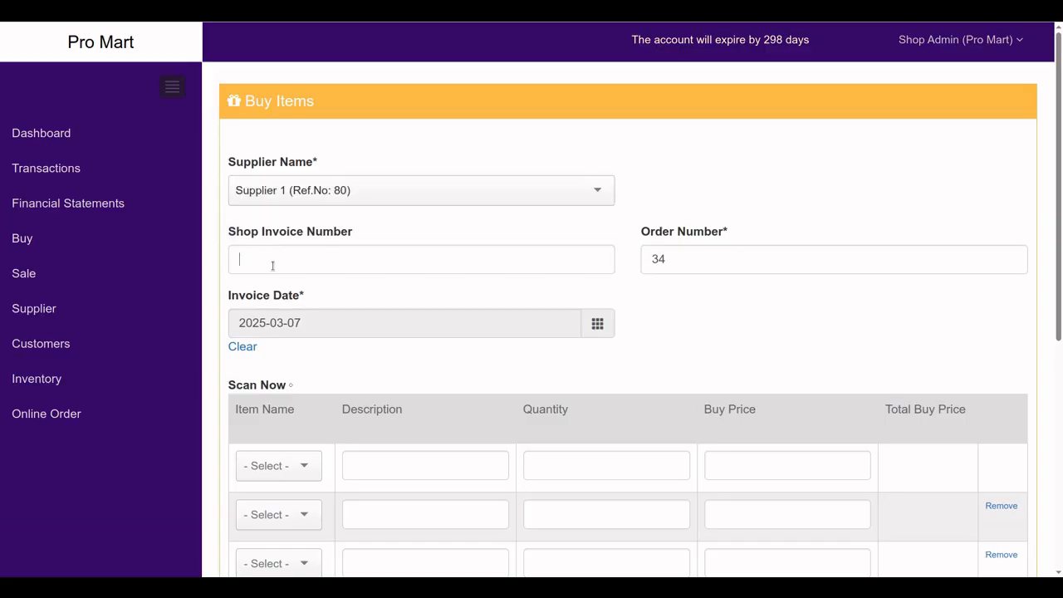
left_click(273, 265)
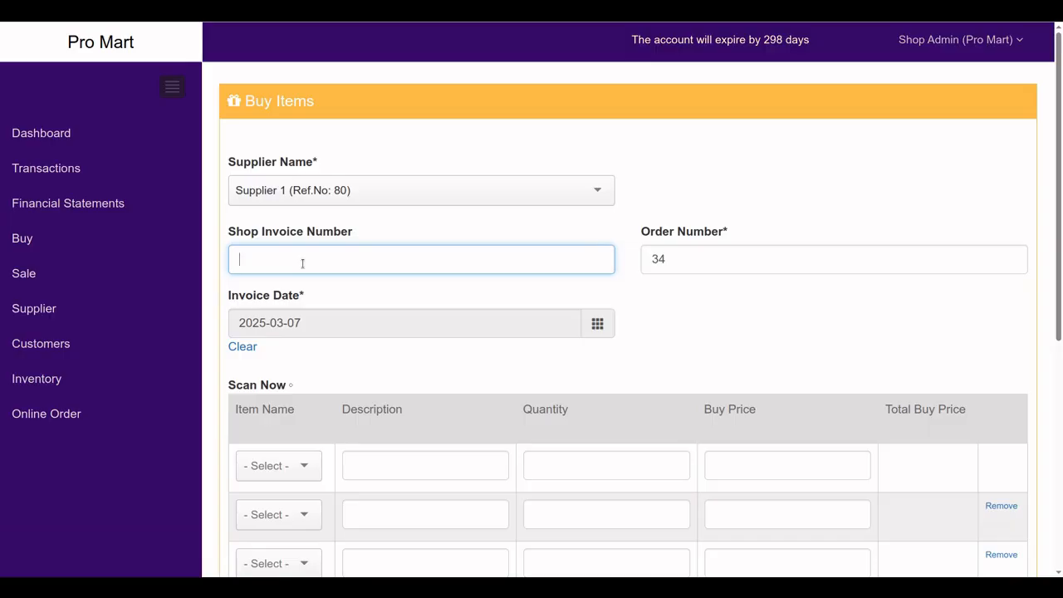
type("inv001")
left_click(653, 250)
left_click_drag(676, 259, 646, 256)
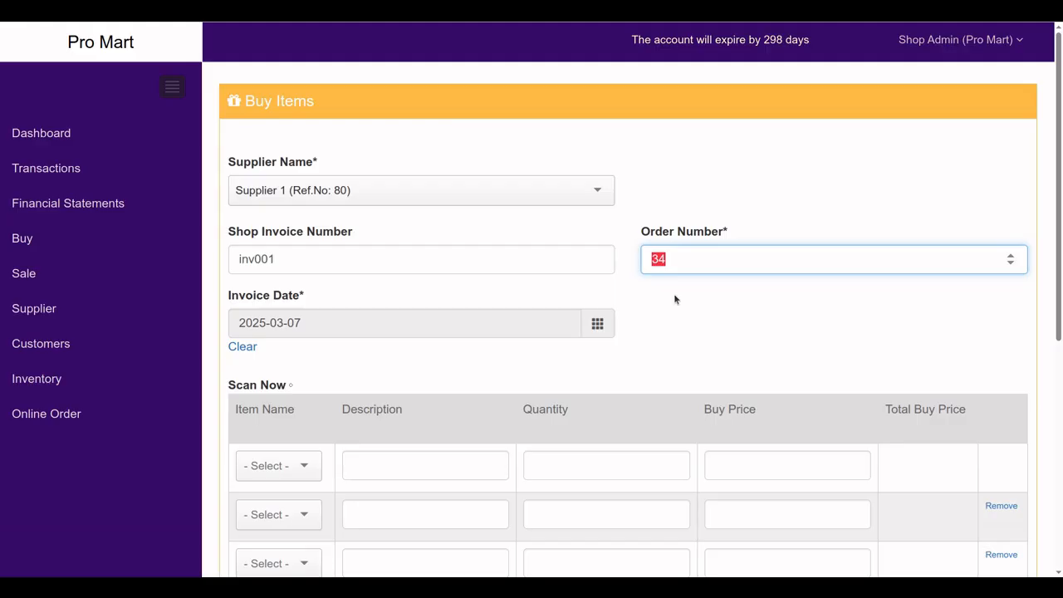
key("BackSpace")
type("34")
Add Test Item 1 as the first row with quantity 10 at buy price 3
scroll(491, 466, "down", 1)
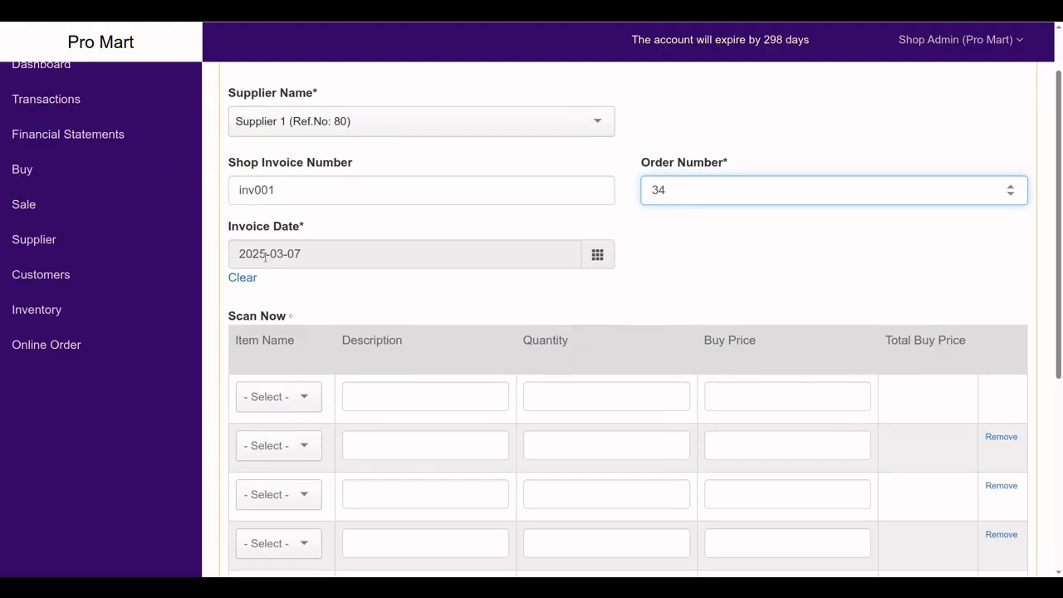
scroll(423, 261, "down", 2)
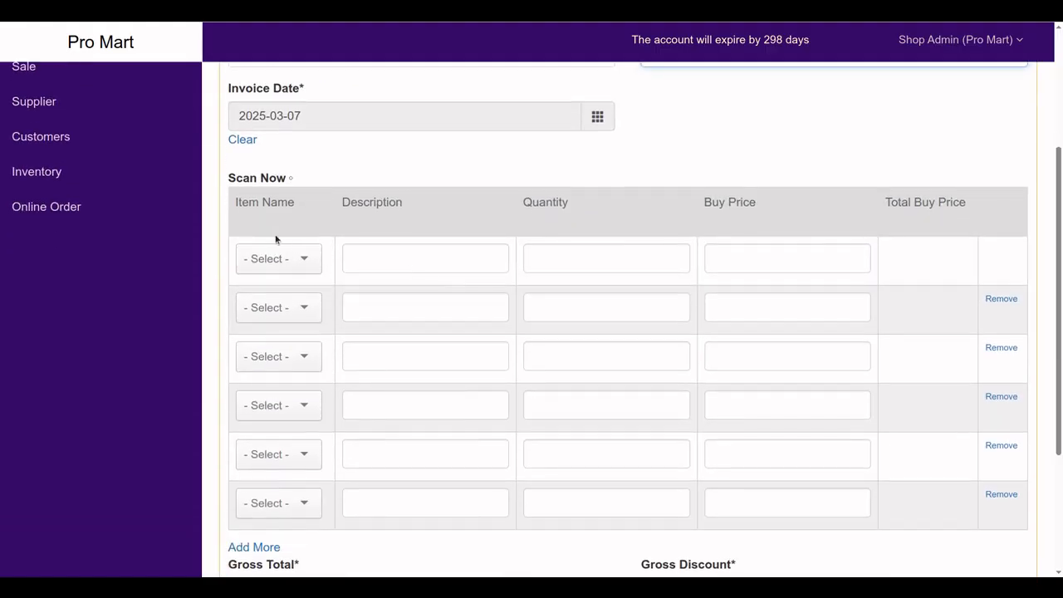
left_click(254, 177)
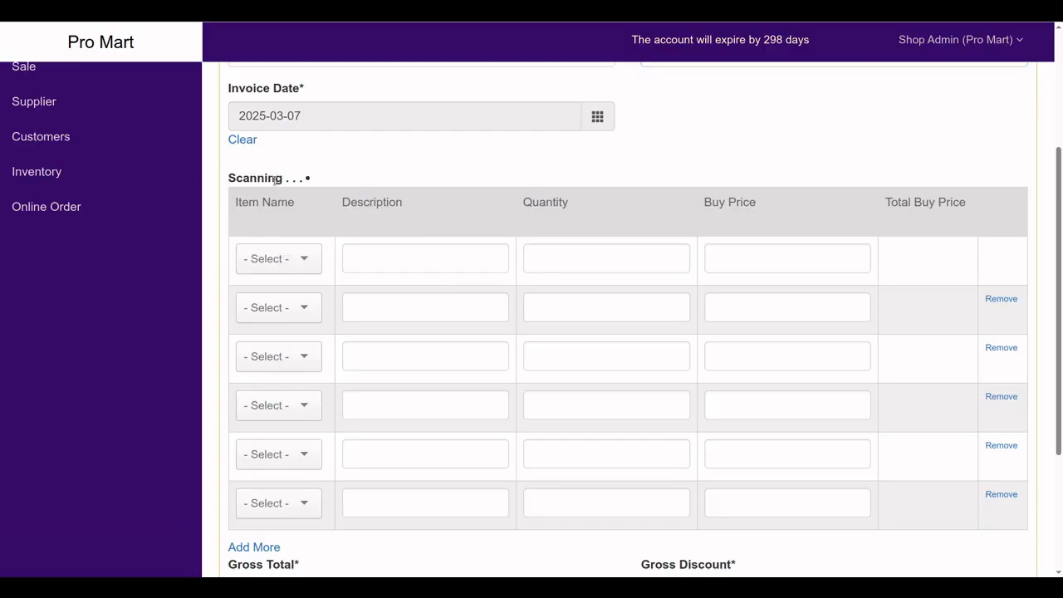
left_click(291, 262)
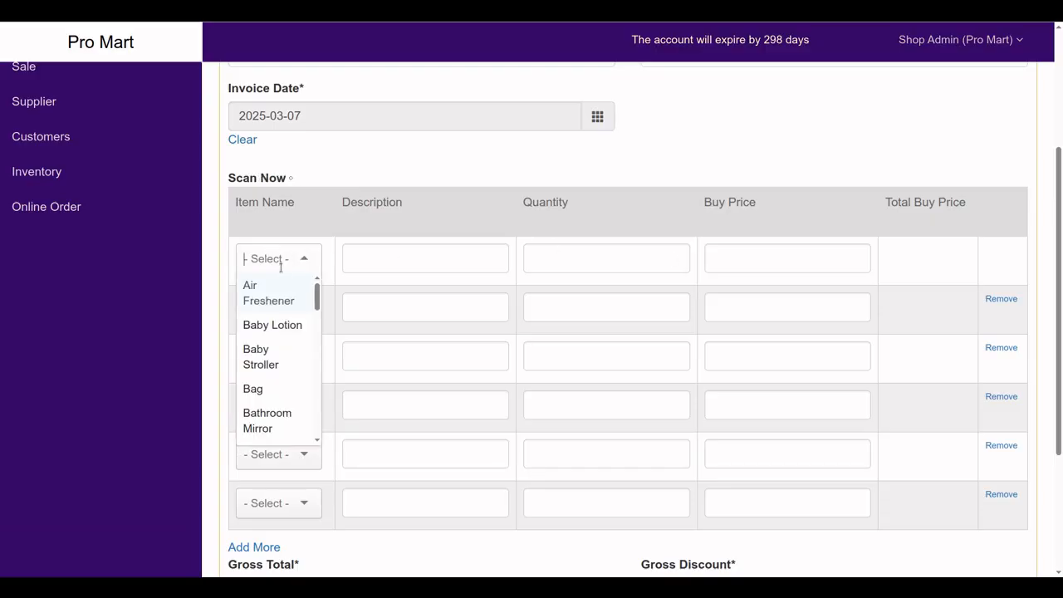
type("te")
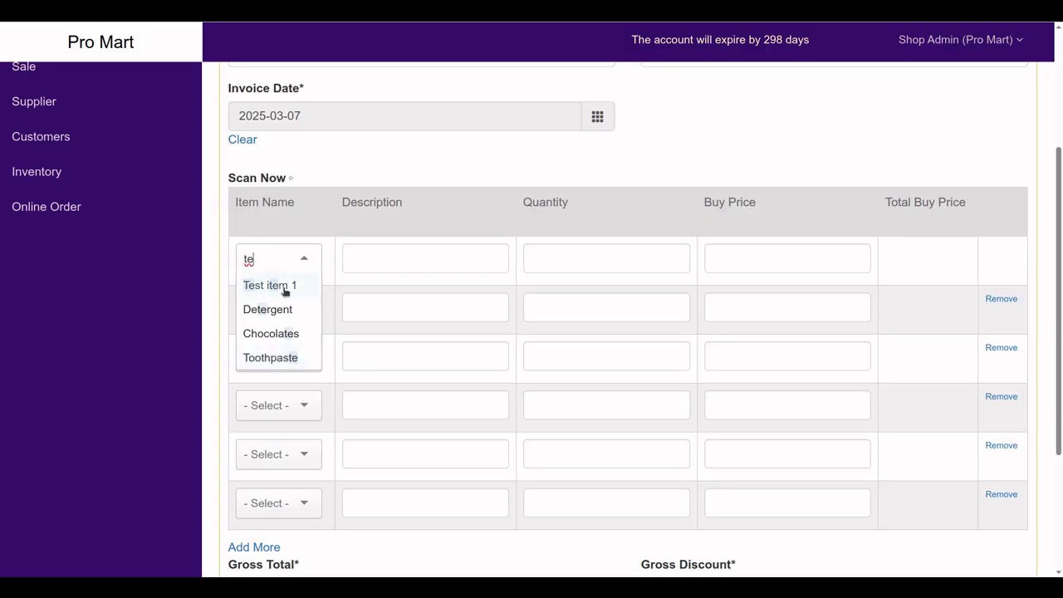
left_click(285, 287)
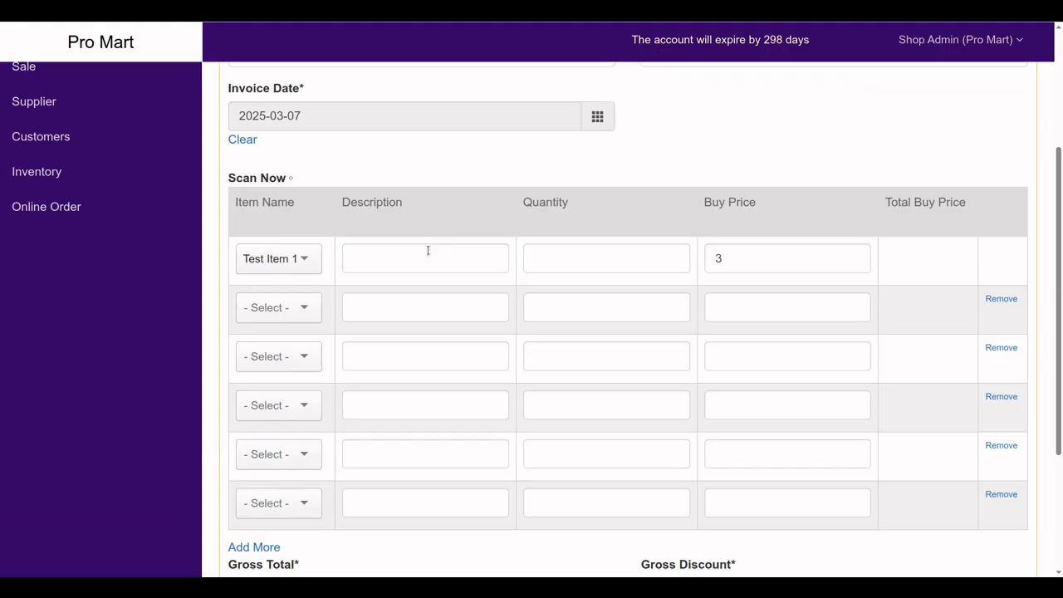
left_click(577, 268)
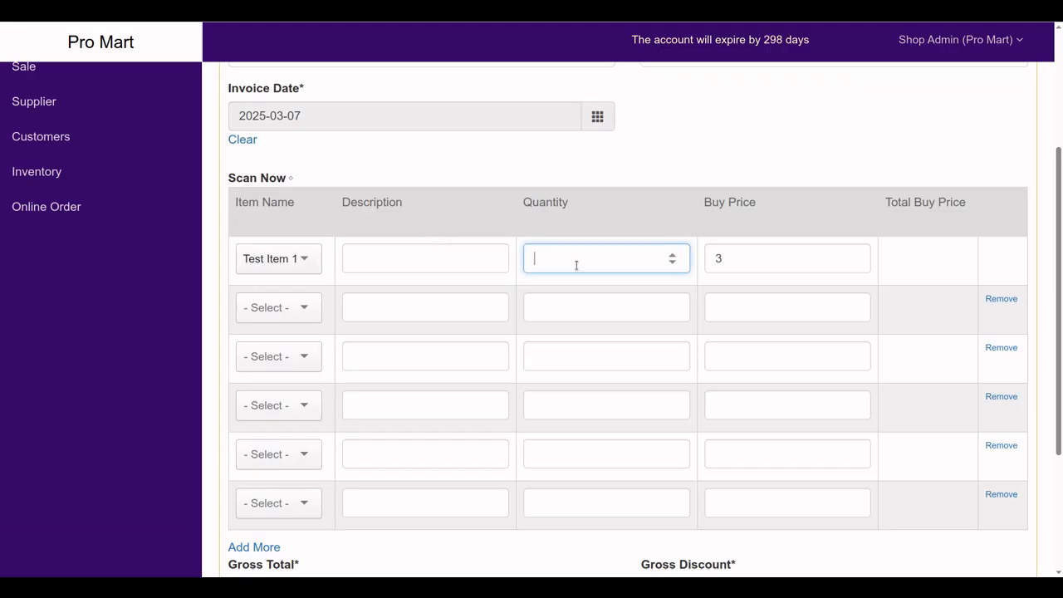
type("10")
left_click(736, 258)
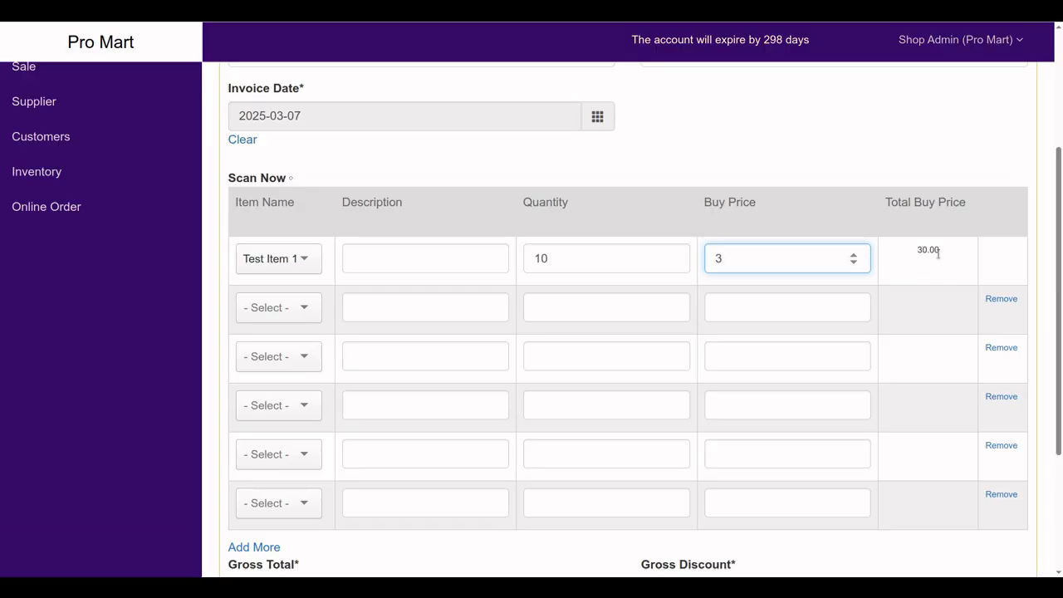
Save the purchase invoice with its 30.00 total
scroll(938, 291, "down", 2)
scroll(938, 290, "down", 1)
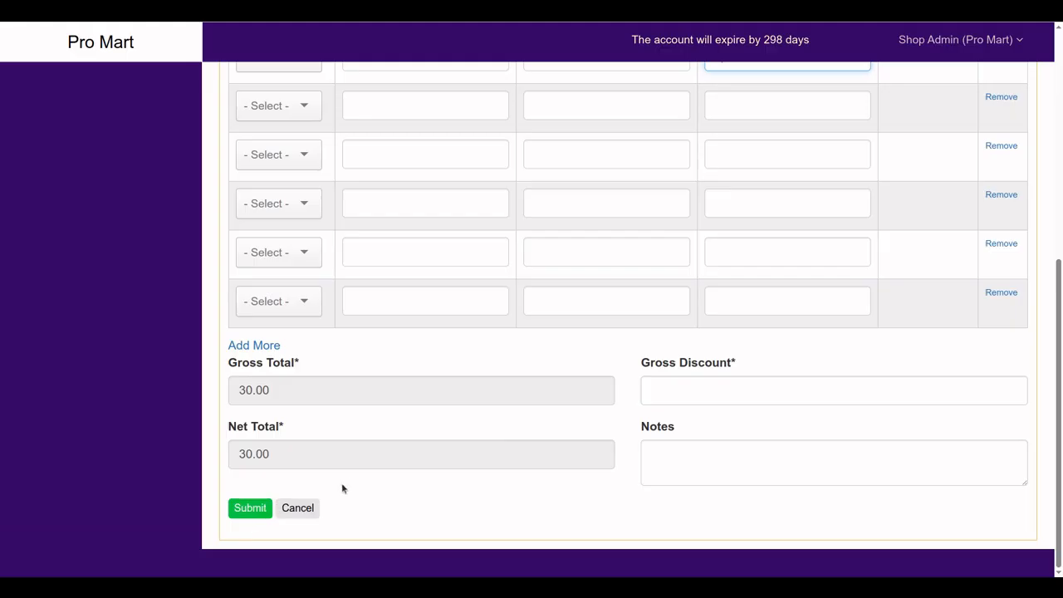
scroll(343, 487, "up", 2)
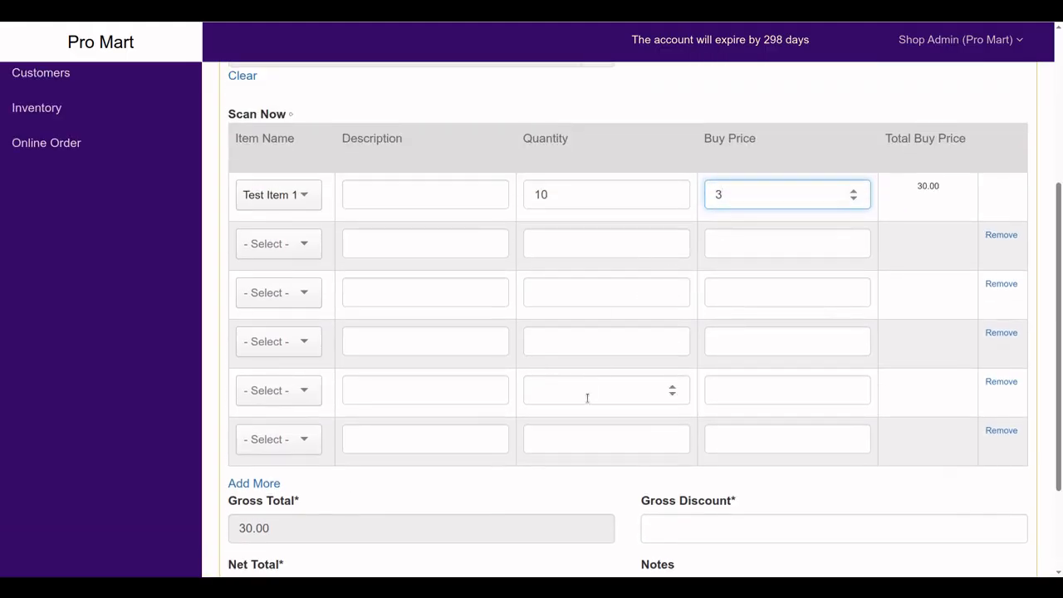
scroll(586, 396, "down", 2)
scroll(600, 241, "up", 2)
scroll(588, 398, "down", 2)
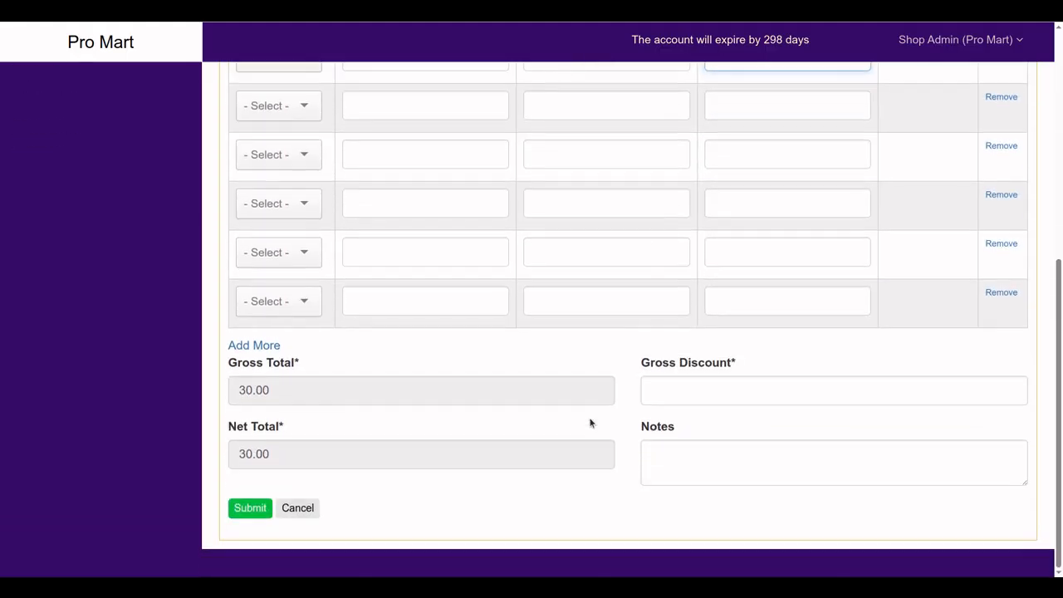
left_click(248, 508)
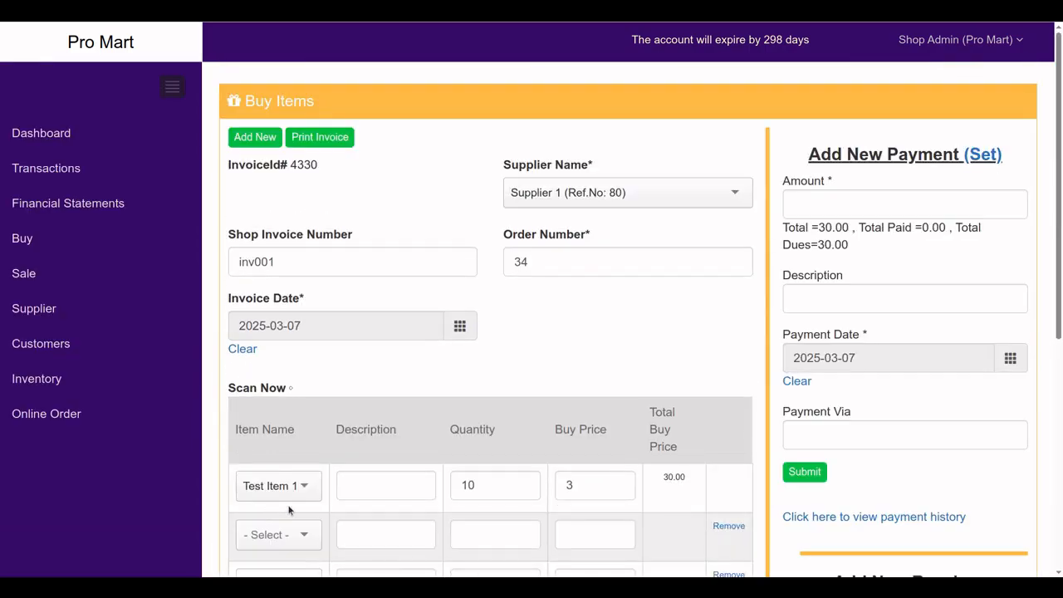
Record a payment of 15 via cash dated 2025-03-07 against the invoice
scroll(422, 413, "down", 3)
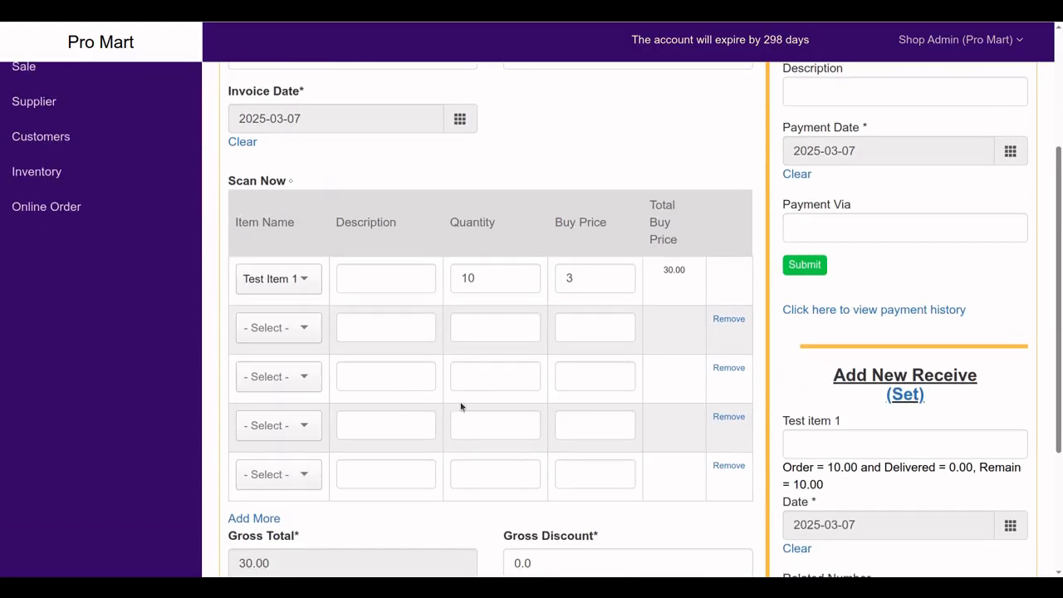
scroll(781, 342, "up", 2)
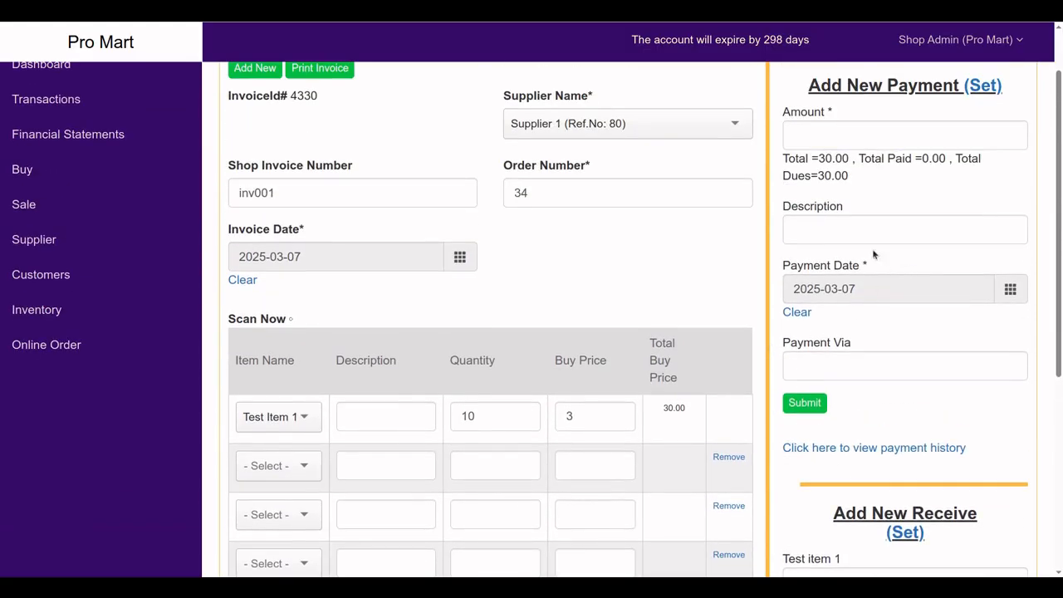
left_click(809, 145)
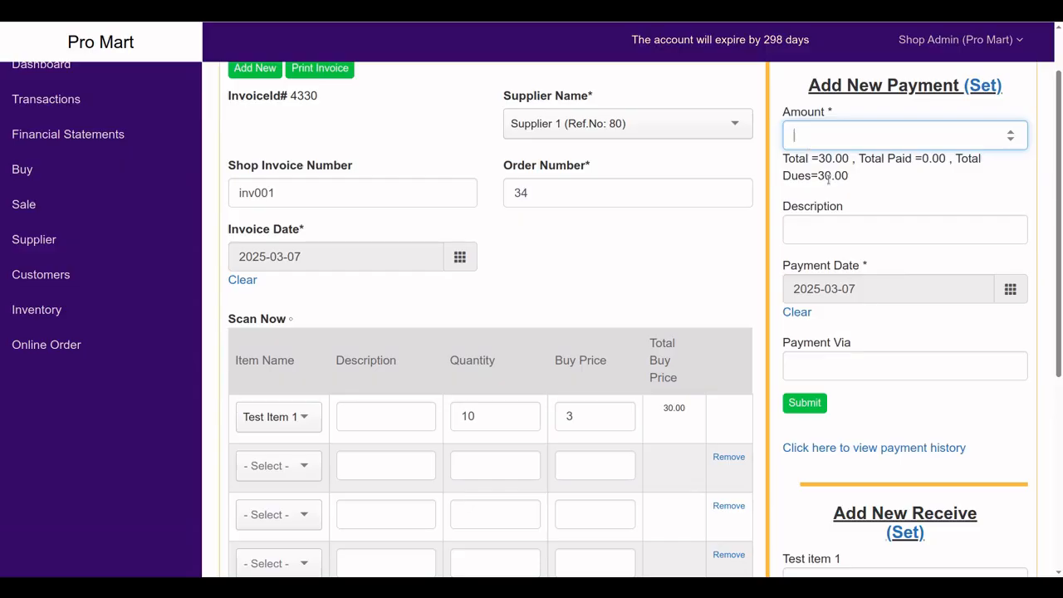
type("15")
left_click(829, 290)
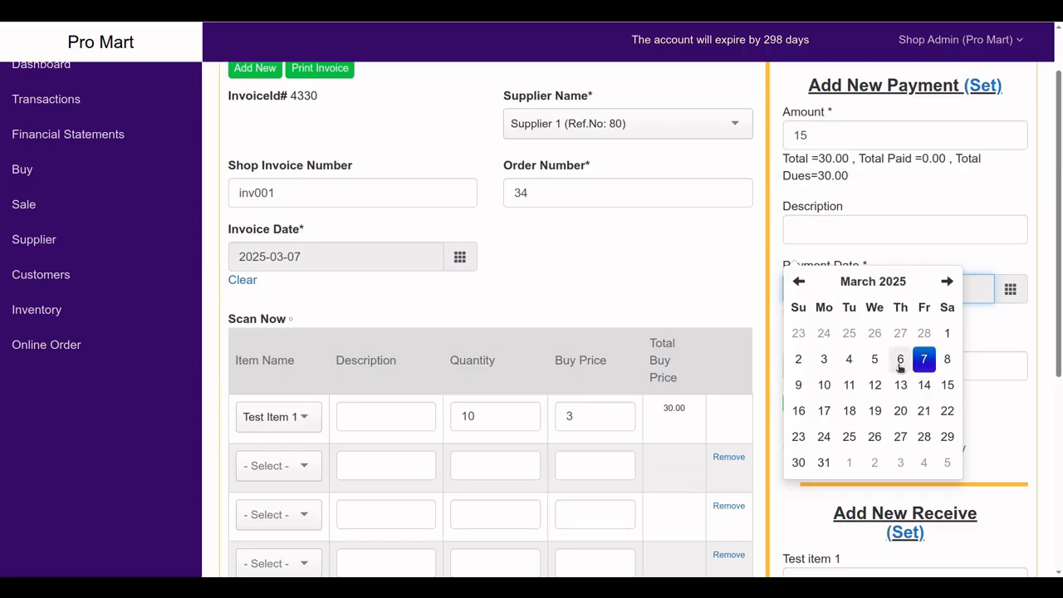
left_click(902, 359)
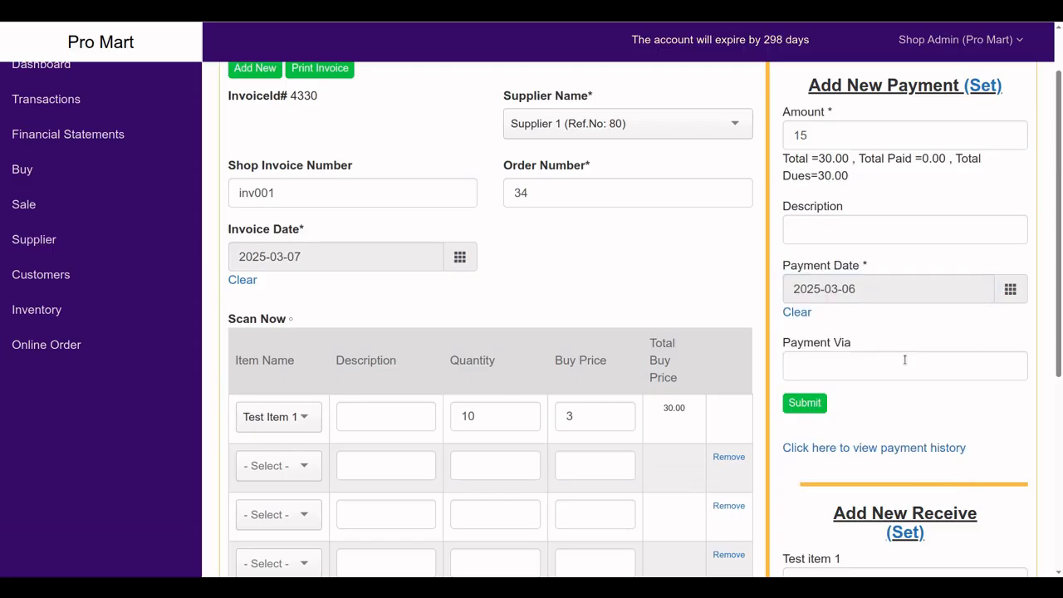
left_click(842, 298)
left_click(923, 359)
left_click(810, 368)
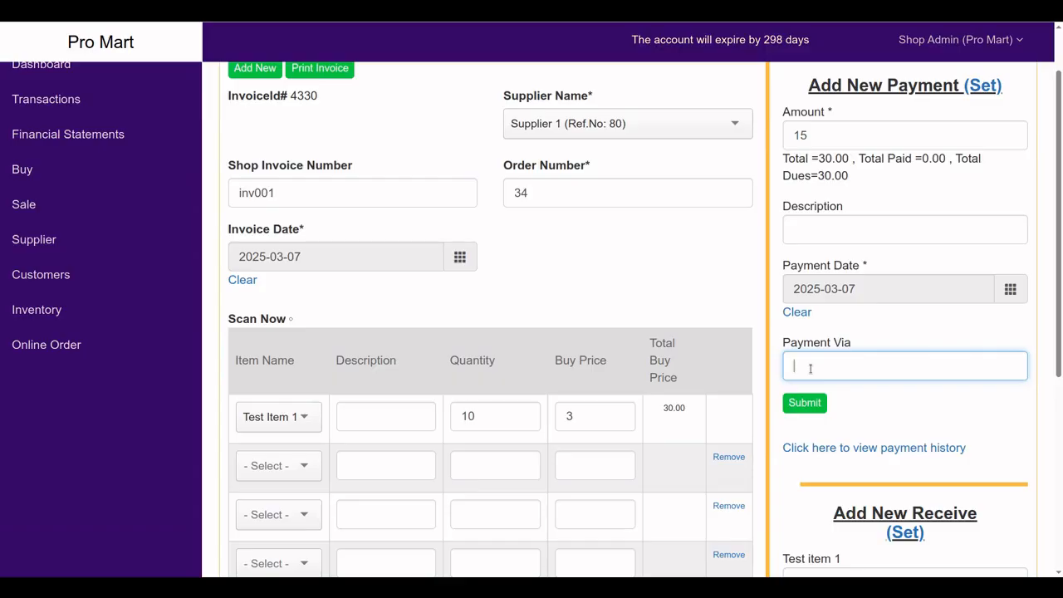
type("cash")
left_click(808, 405)
scroll(847, 424, "down", 2)
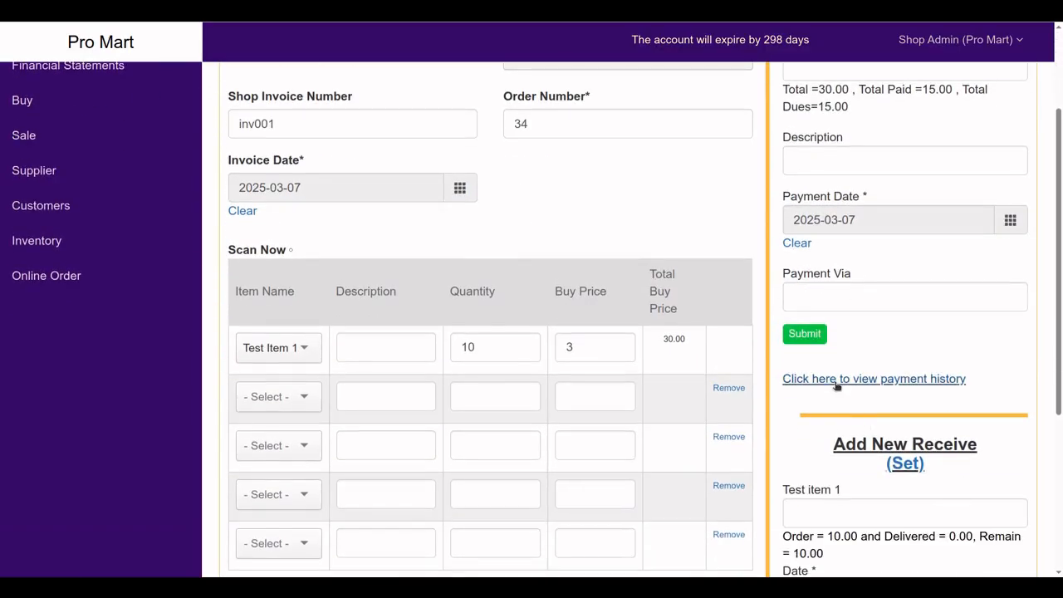
scroll(852, 353, "up", 2)
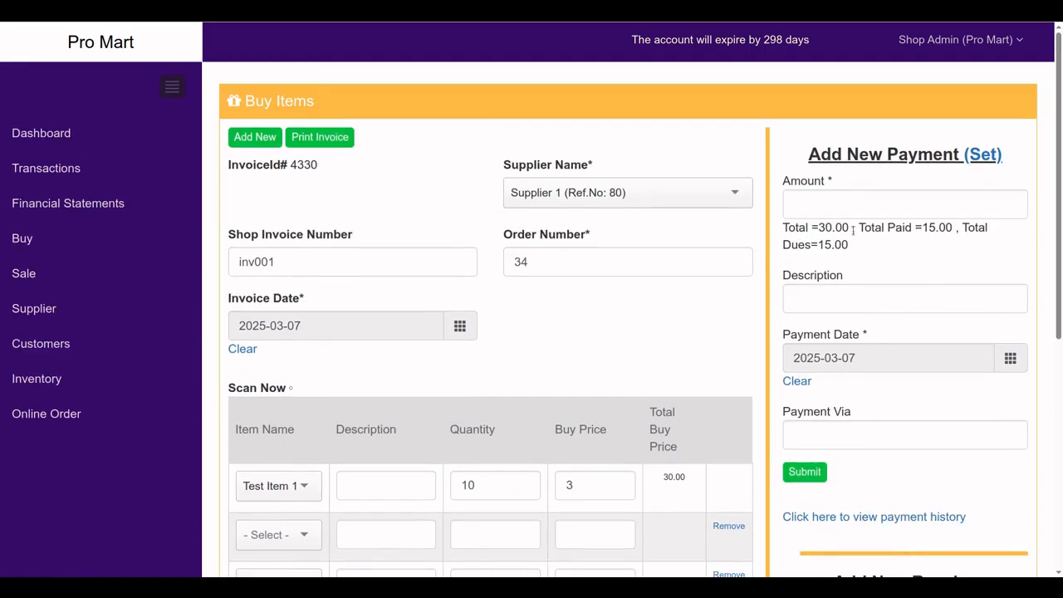
Record a second payment of 6 via cash, bringing total paid to 21.00
left_click_drag(939, 233, 912, 236)
left_click_drag(825, 245, 842, 246)
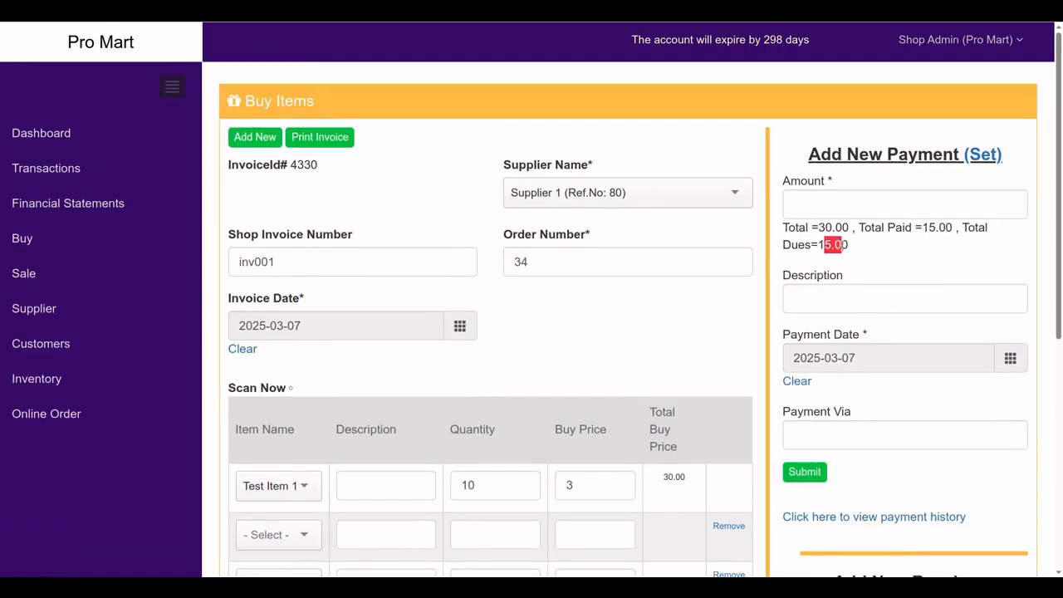
left_click(830, 300)
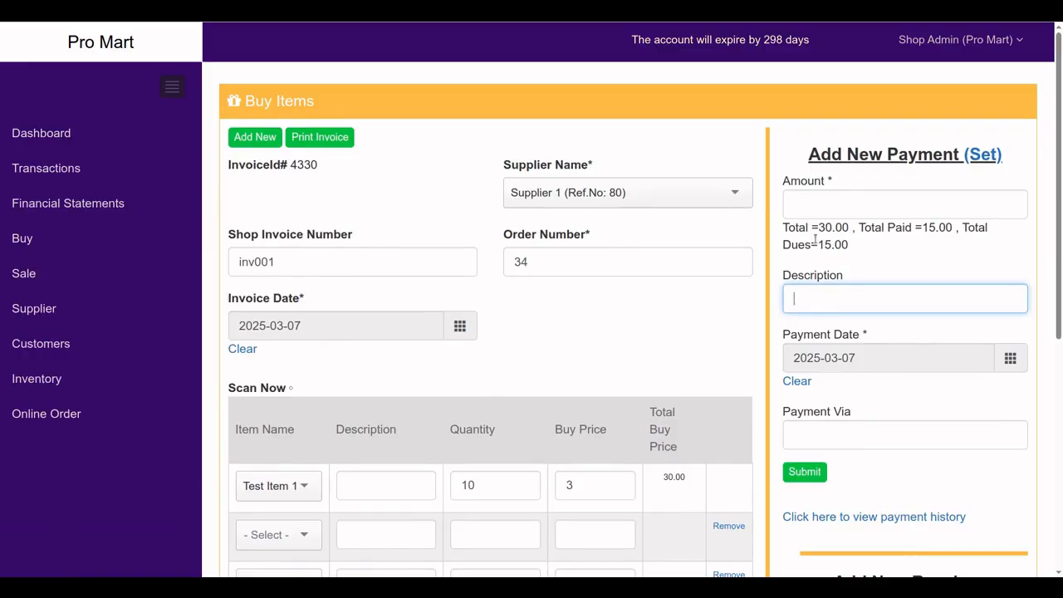
left_click(805, 213)
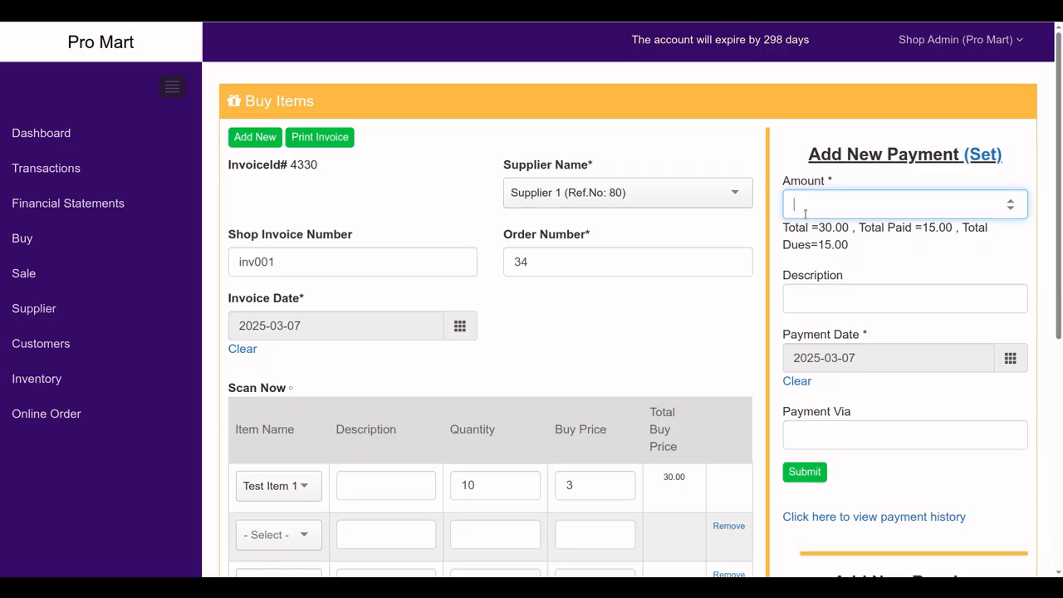
type("6")
left_click(838, 305)
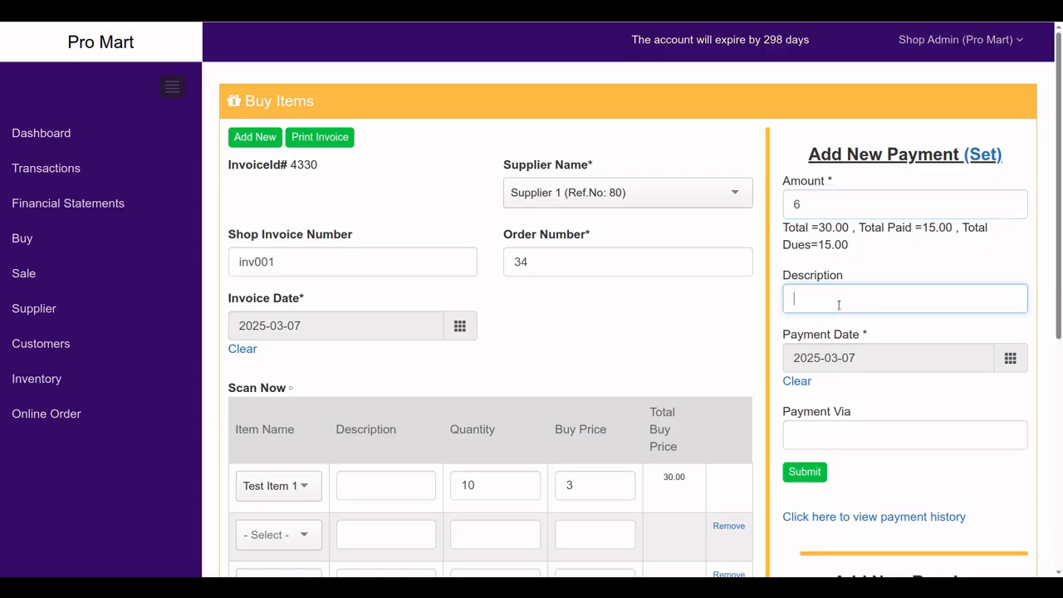
left_click(819, 429)
type("cash")
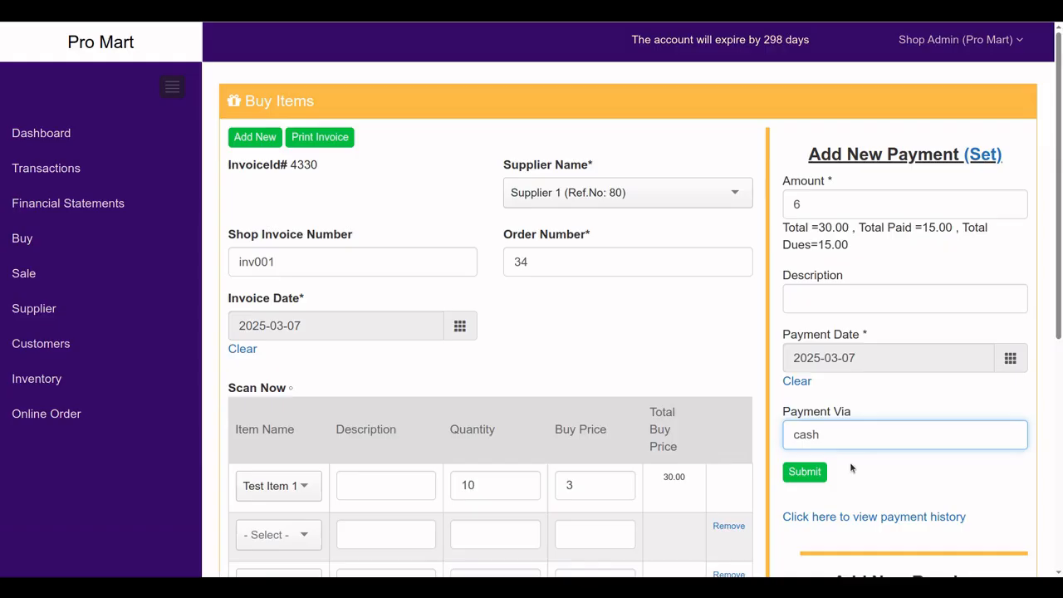
scroll(831, 457, "down", 1)
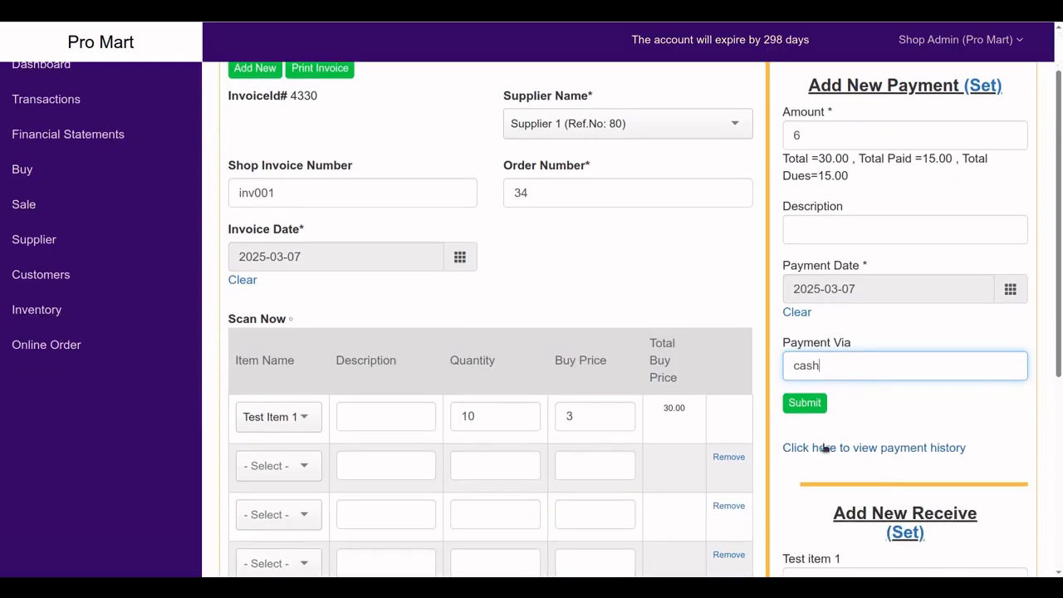
left_click(802, 402)
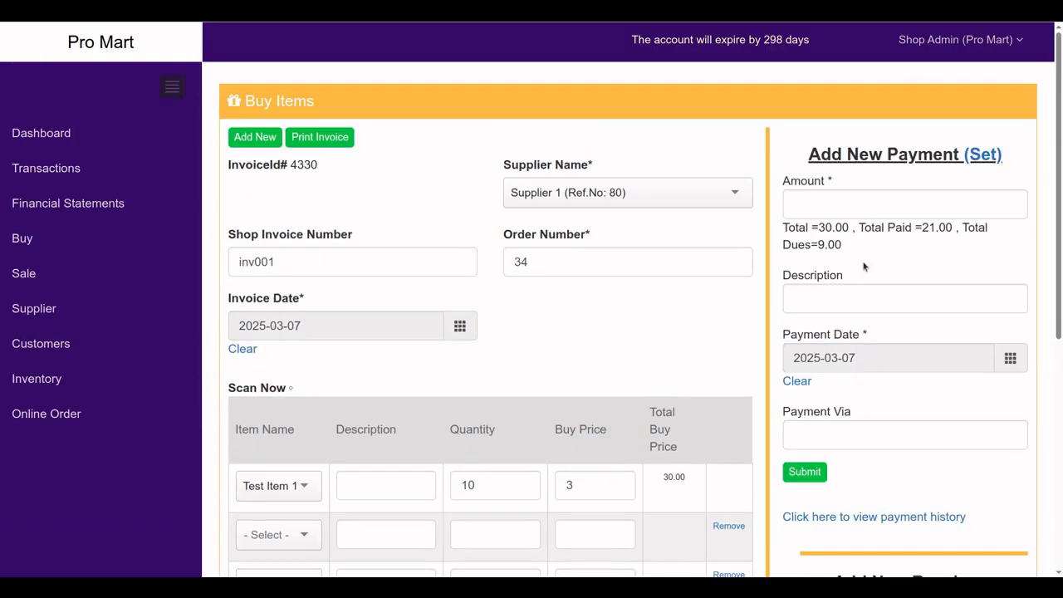
Review the invoice's payment history and confirm 9.00 remains due
scroll(882, 421, "down", 2)
left_click(826, 380)
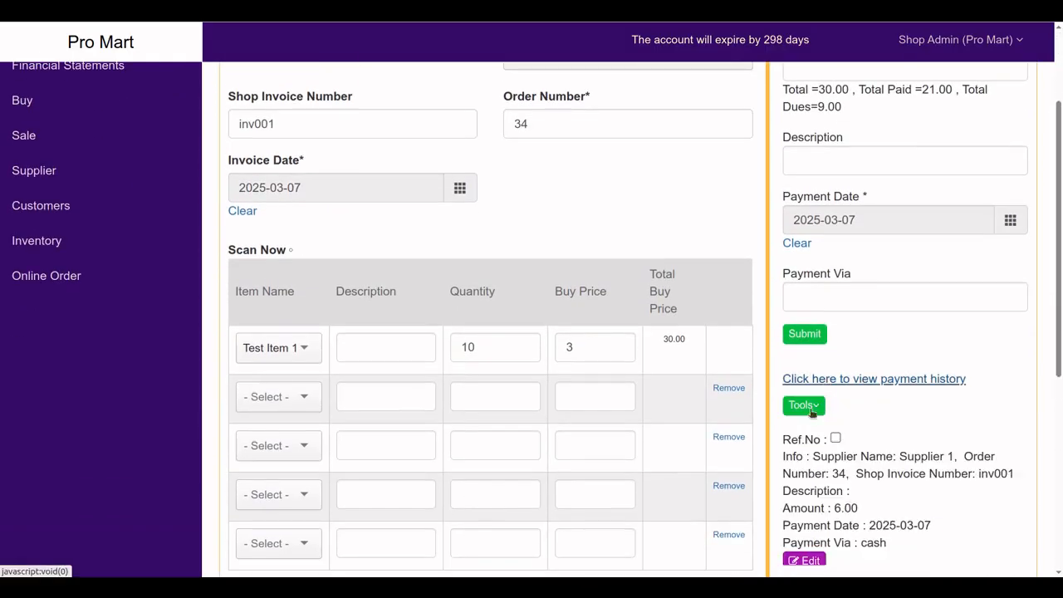
scroll(828, 387, "down", 3)
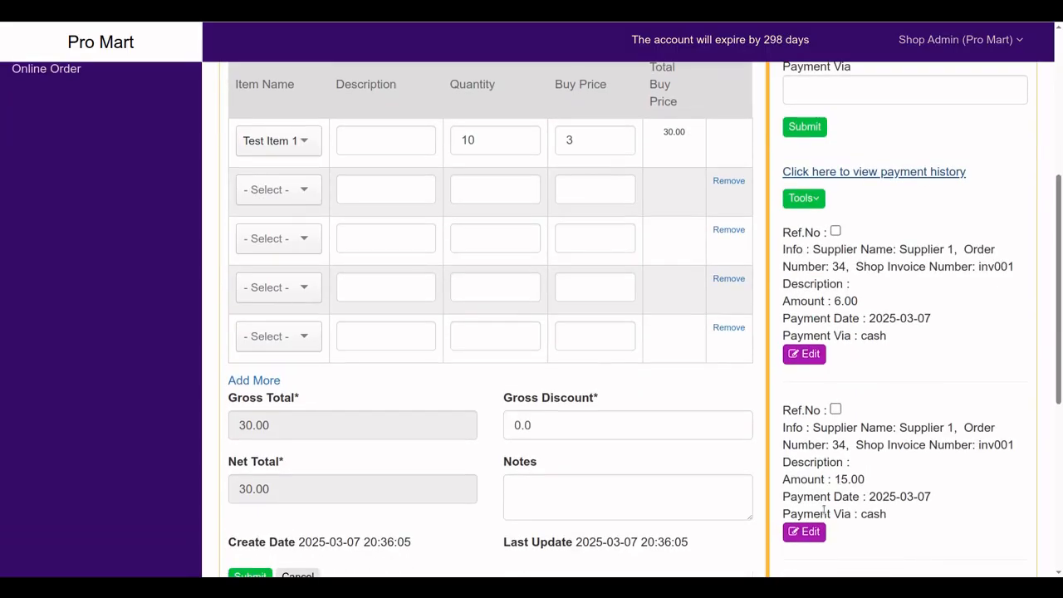
scroll(826, 490, "up", 3)
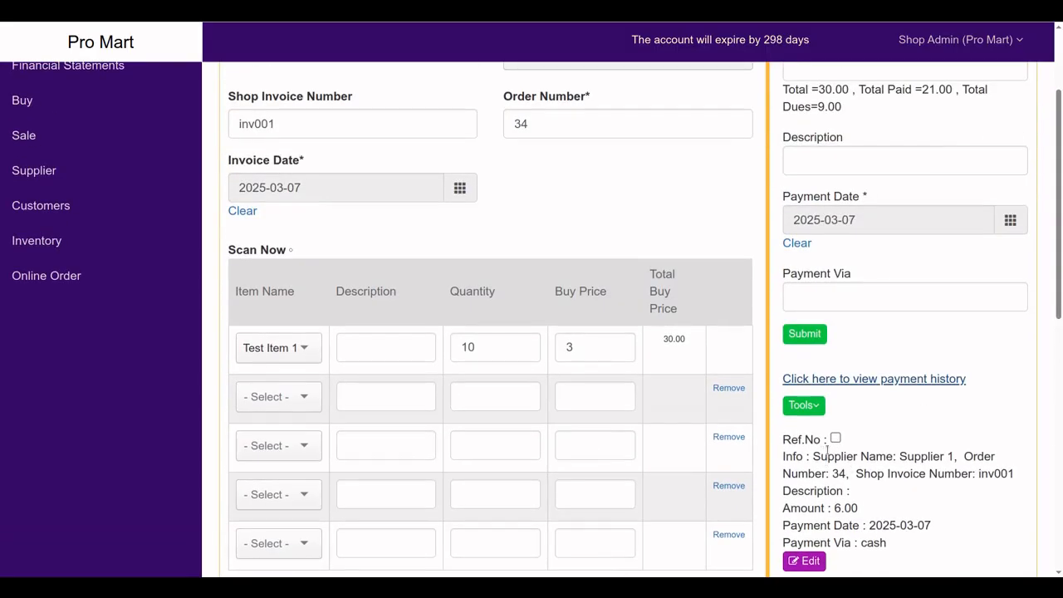
left_click(816, 411)
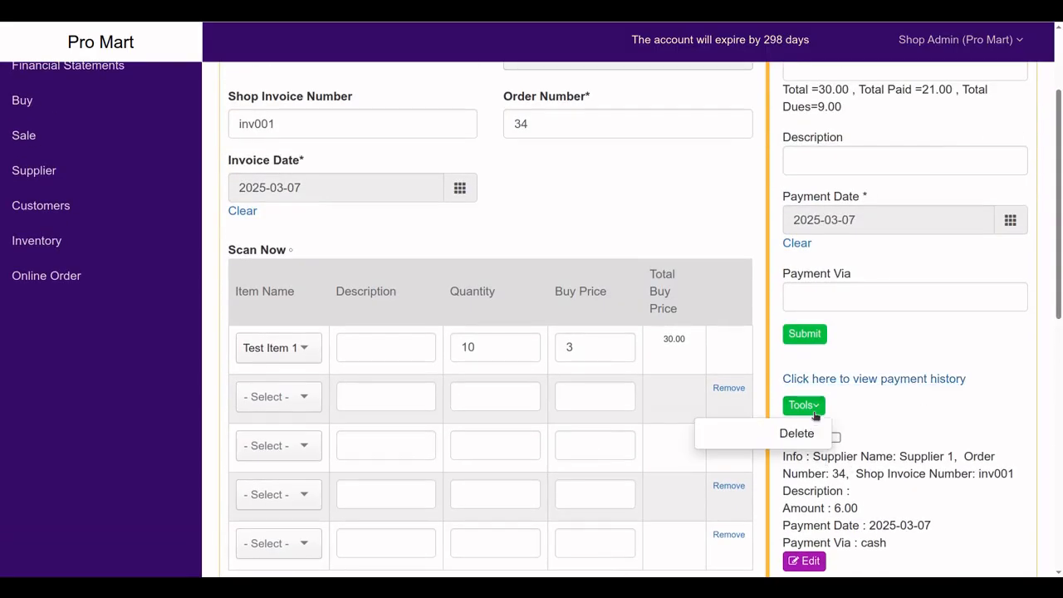
left_click(855, 500)
scroll(881, 470, "down", 2)
scroll(881, 470, "up", 4)
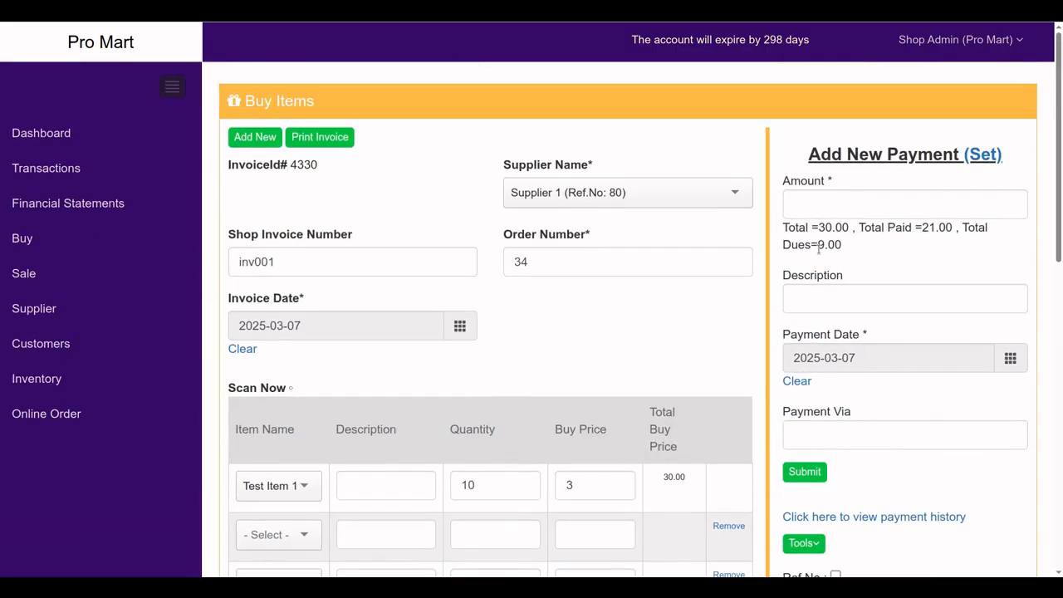
left_click_drag(845, 249, 810, 250)
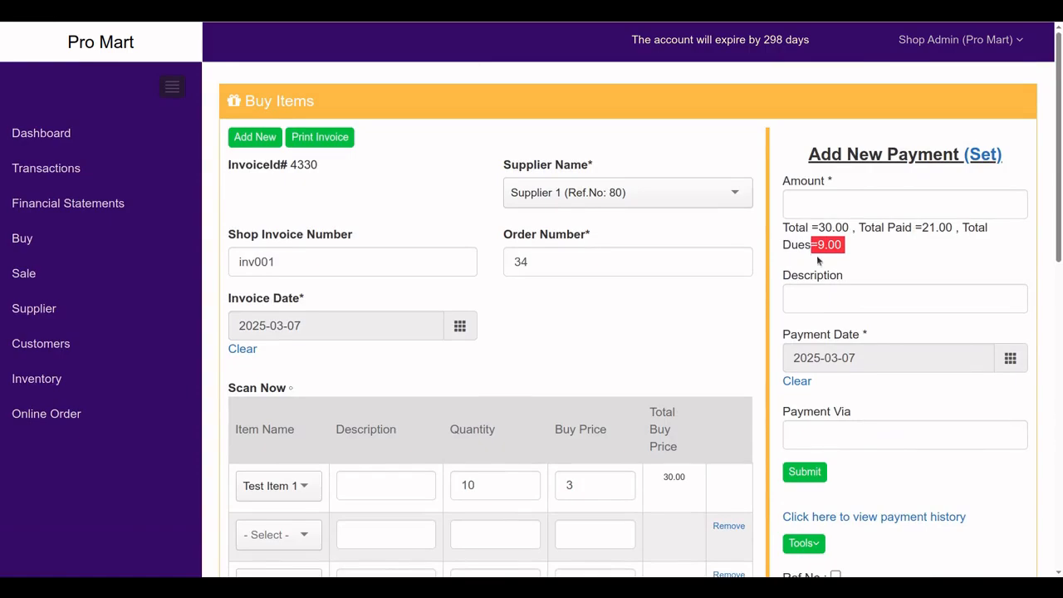
Receive the full quantity of 10 Test item 1 against the invoice, dated 2025-03-07
left_click(873, 270)
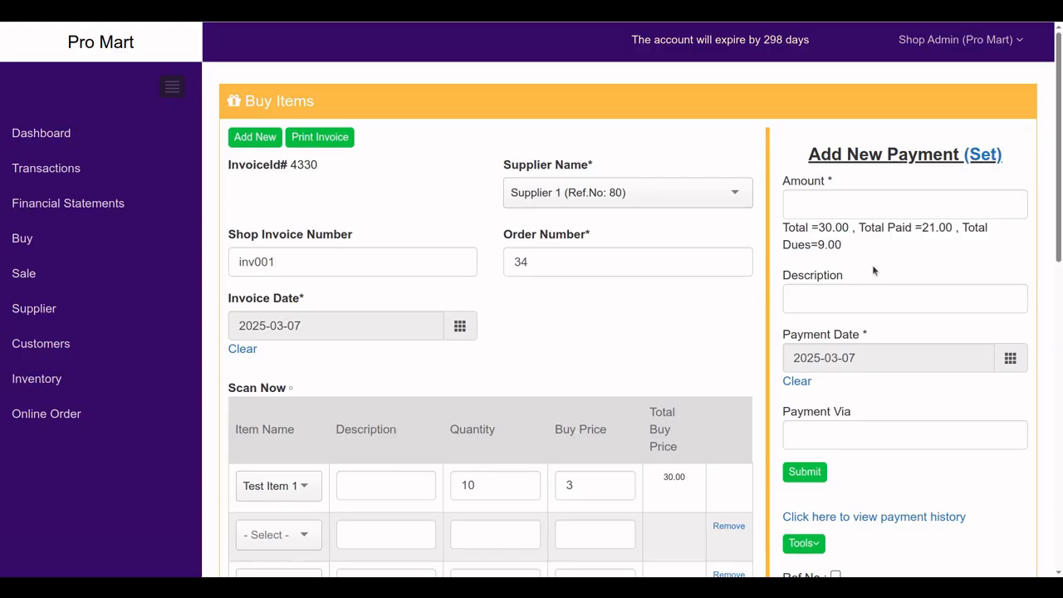
scroll(873, 270, "down", 10)
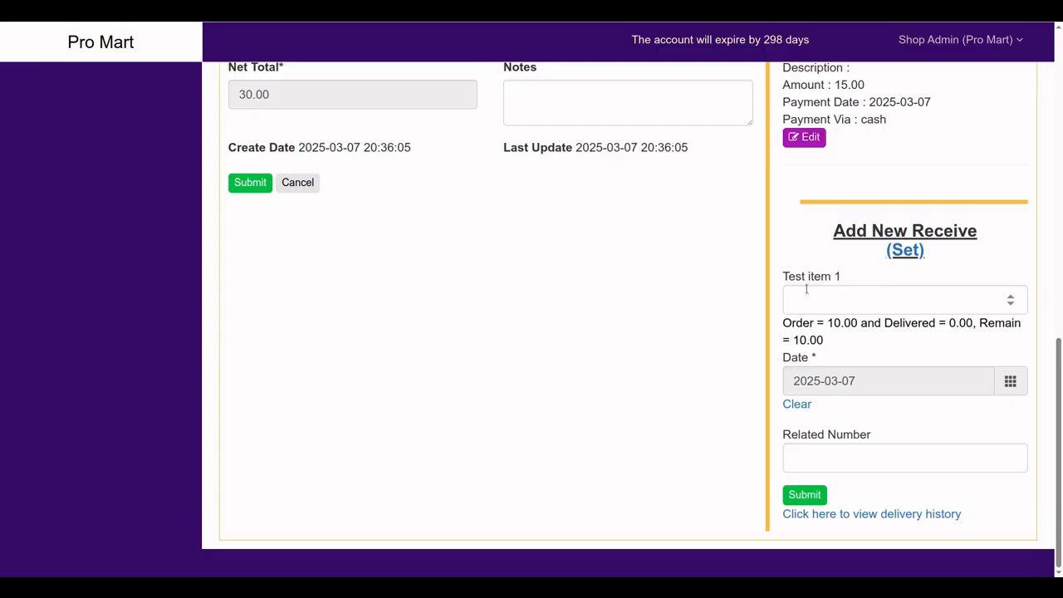
left_click_drag(787, 276, 840, 278)
left_click(908, 256)
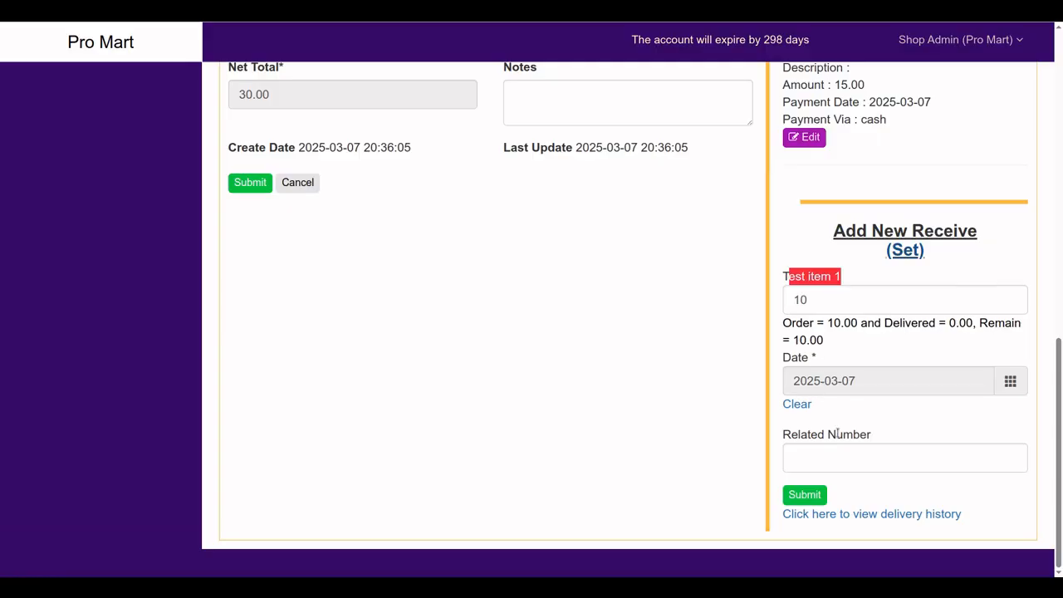
left_click(821, 456)
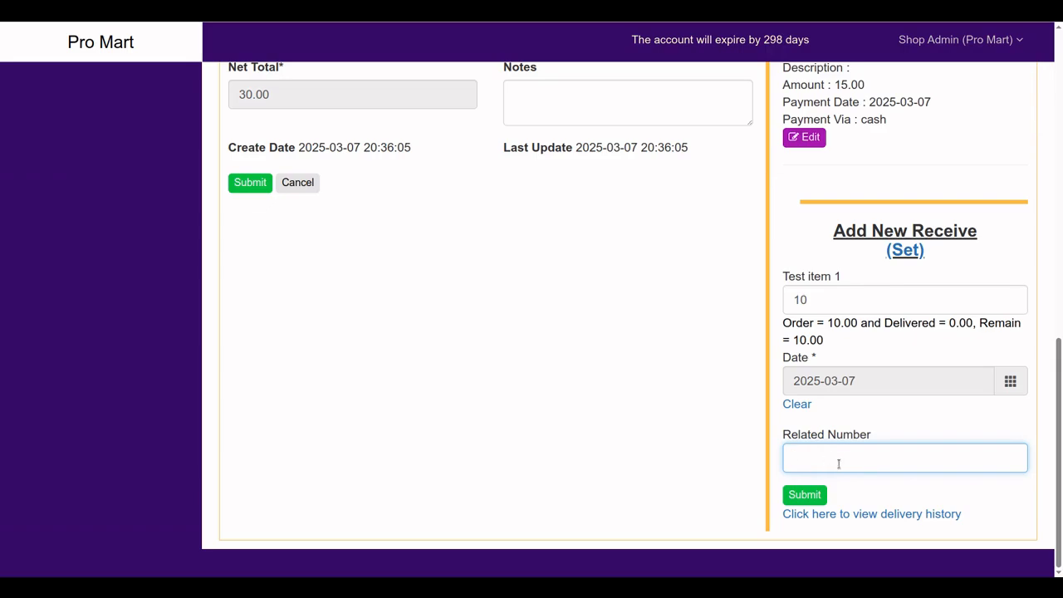
left_click(813, 501)
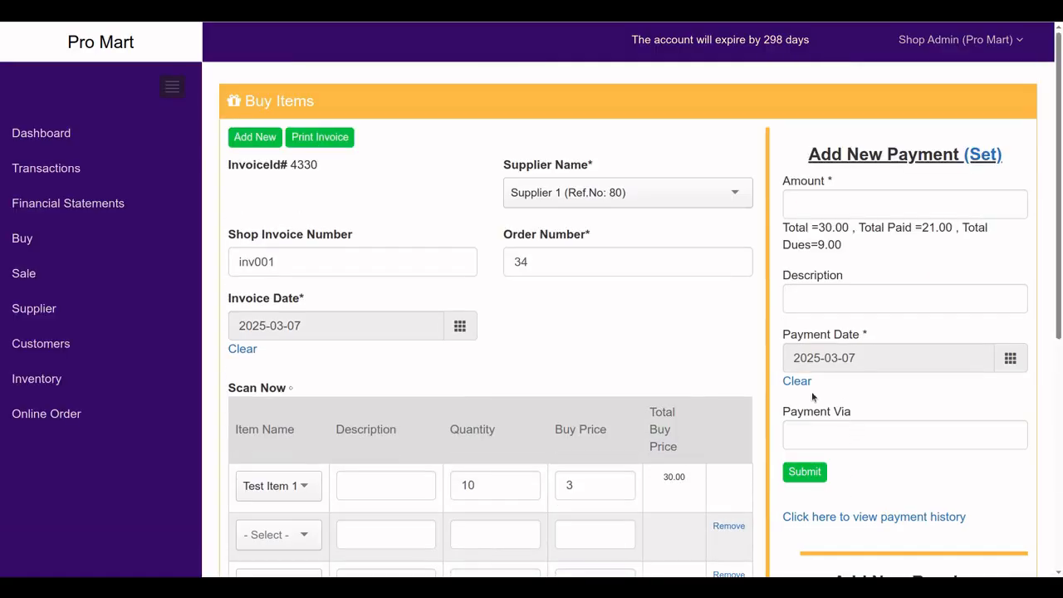
Open the Buy list and check order 34's payment dues: 30.00 total, 21.00 paid, 9.00 due
left_click(32, 242)
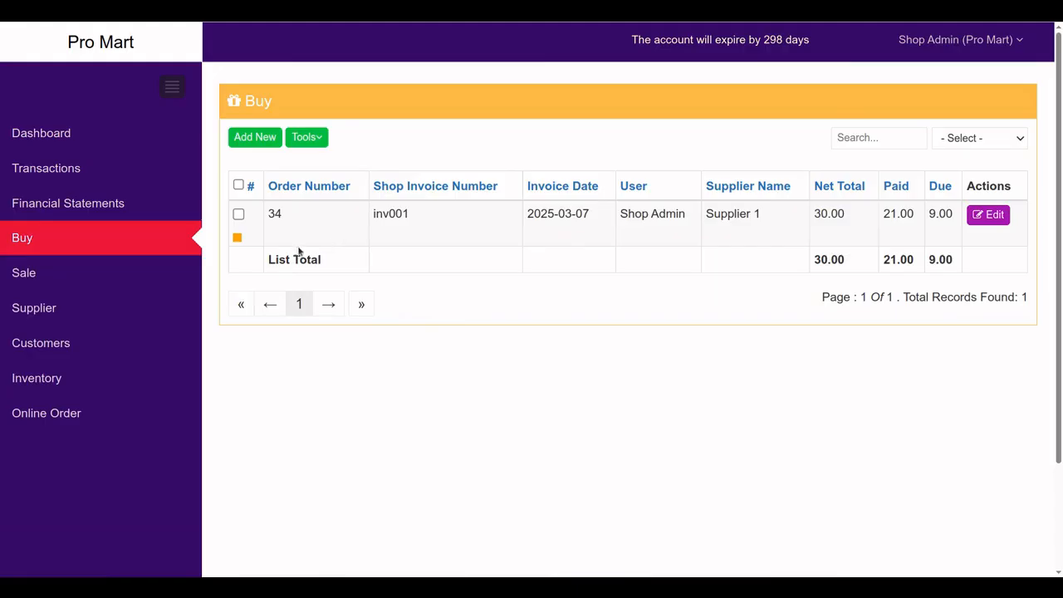
mouse_move(237, 241)
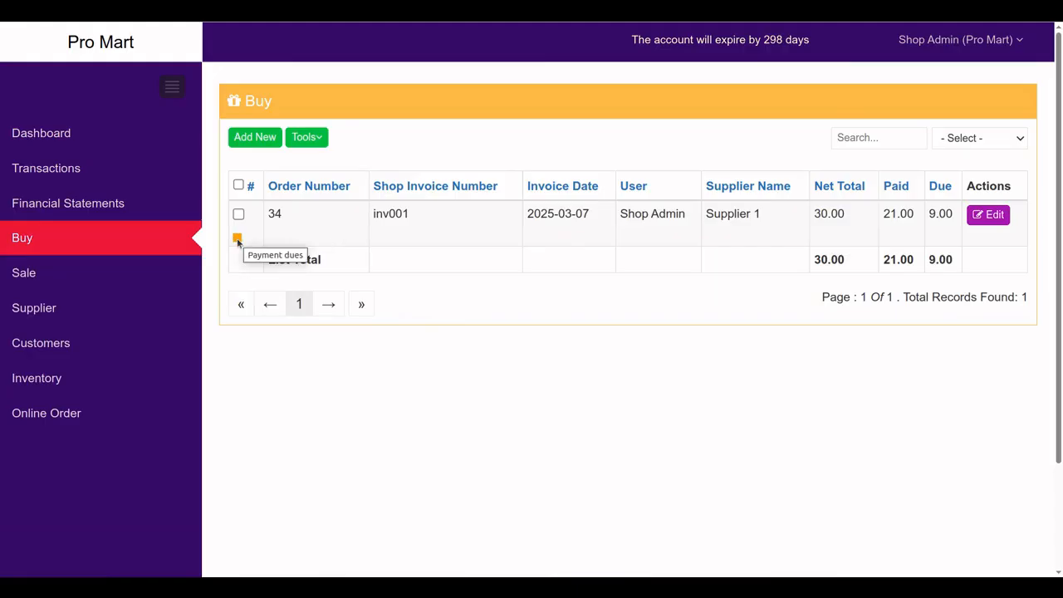
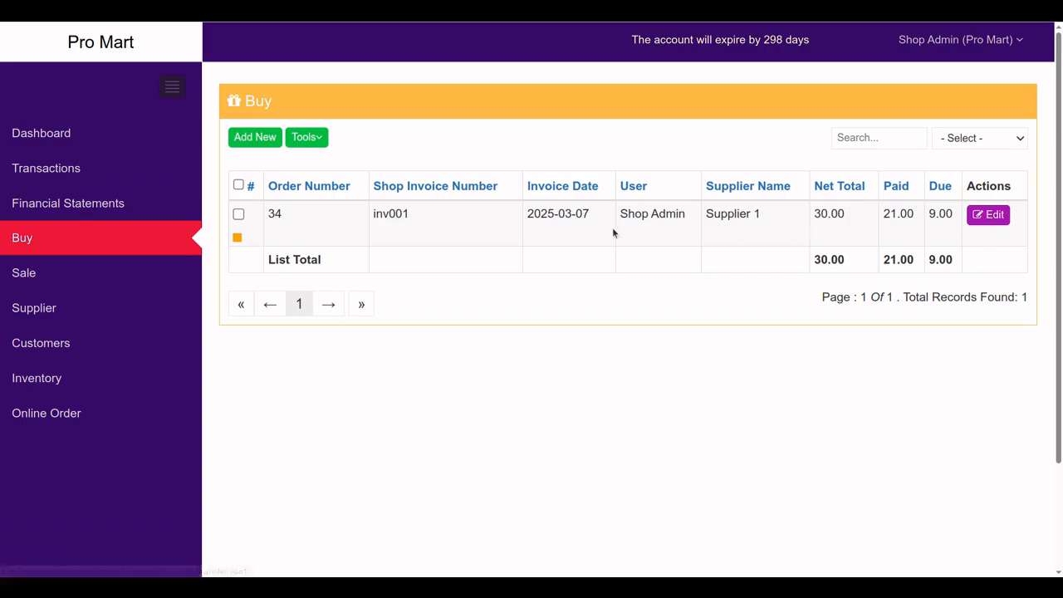
Pay the remaining 9.00 on invoice 4330 and confirm order 34 shows 0.00 due
left_click(980, 221)
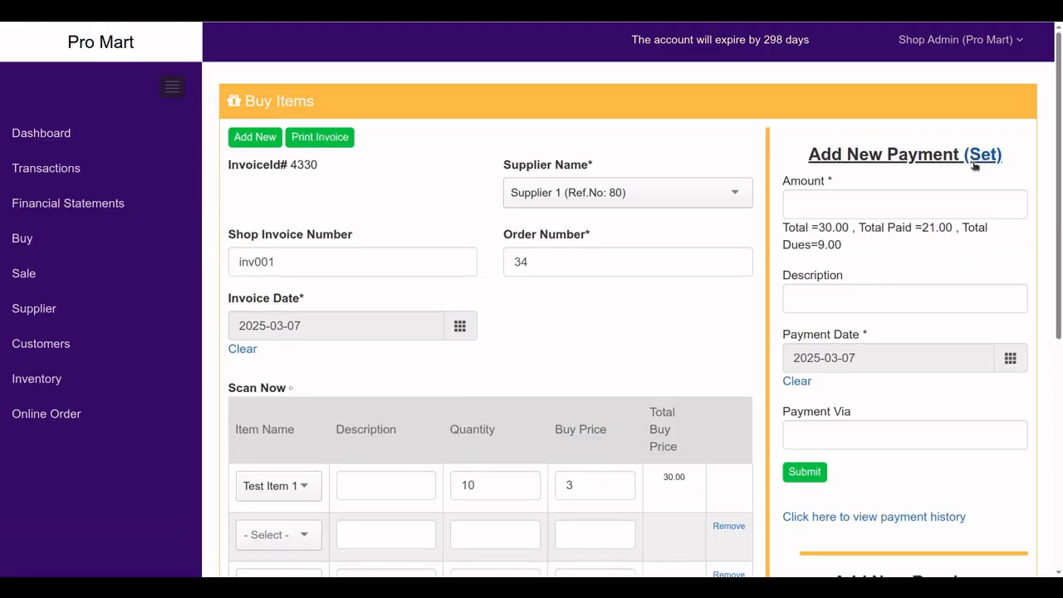
left_click_drag(818, 245, 828, 245)
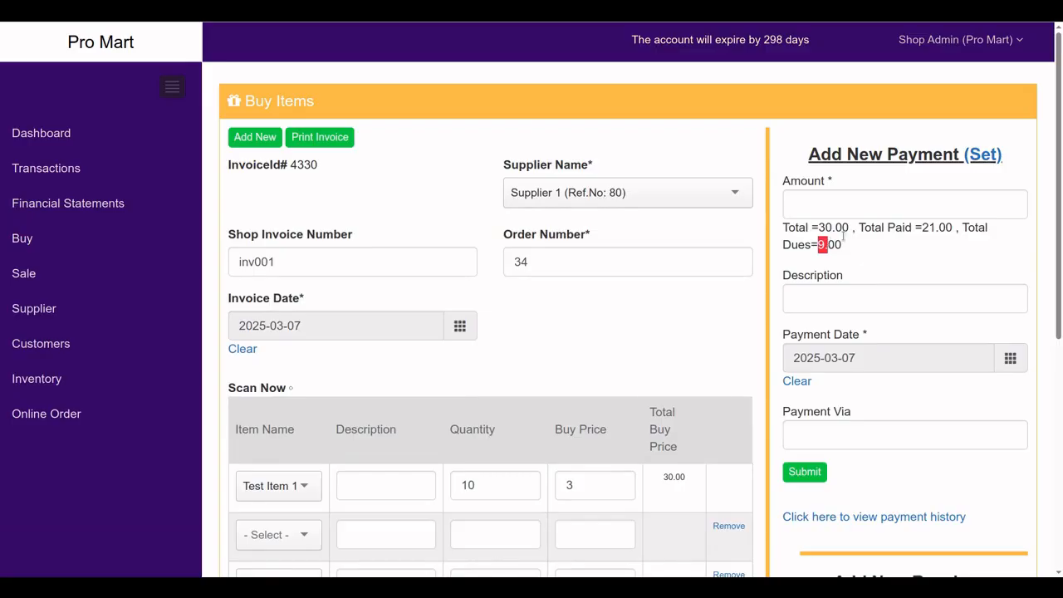
left_click(985, 155)
scroll(833, 349, "down", 2)
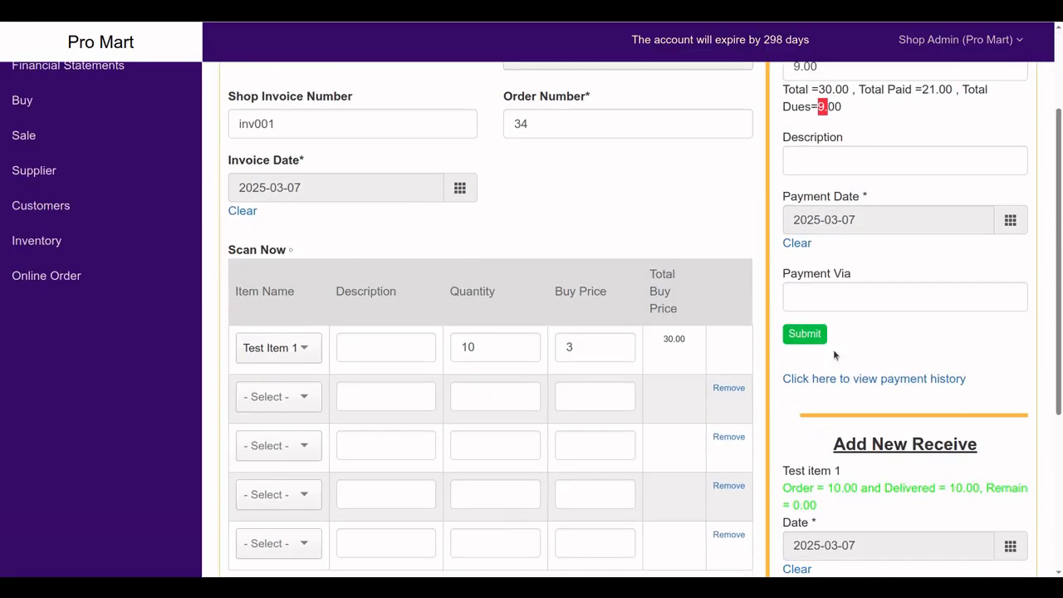
left_click(804, 332)
scroll(808, 361, "down", 3)
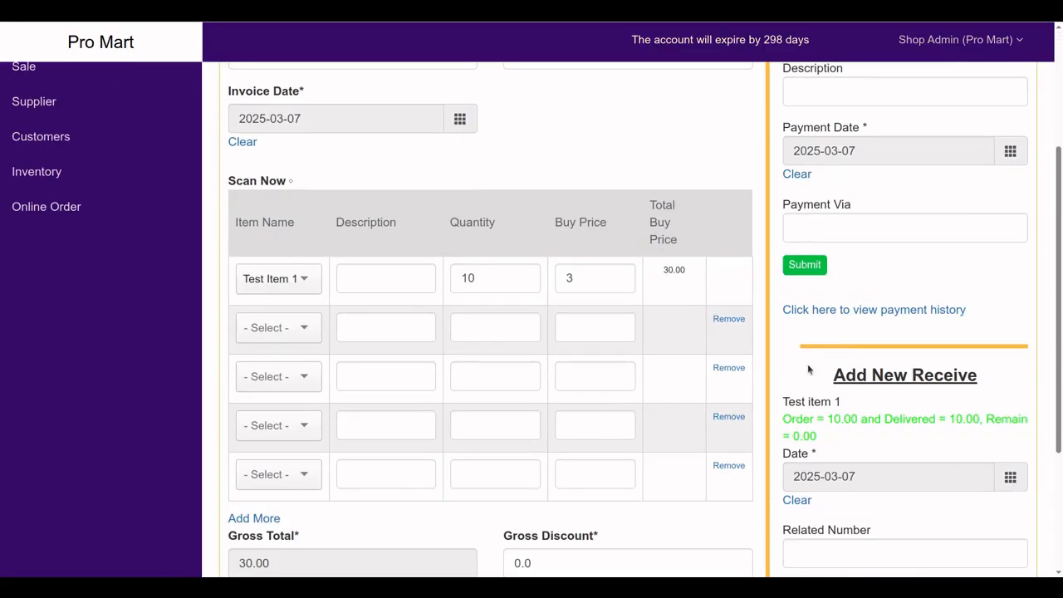
scroll(864, 449, "up", 3)
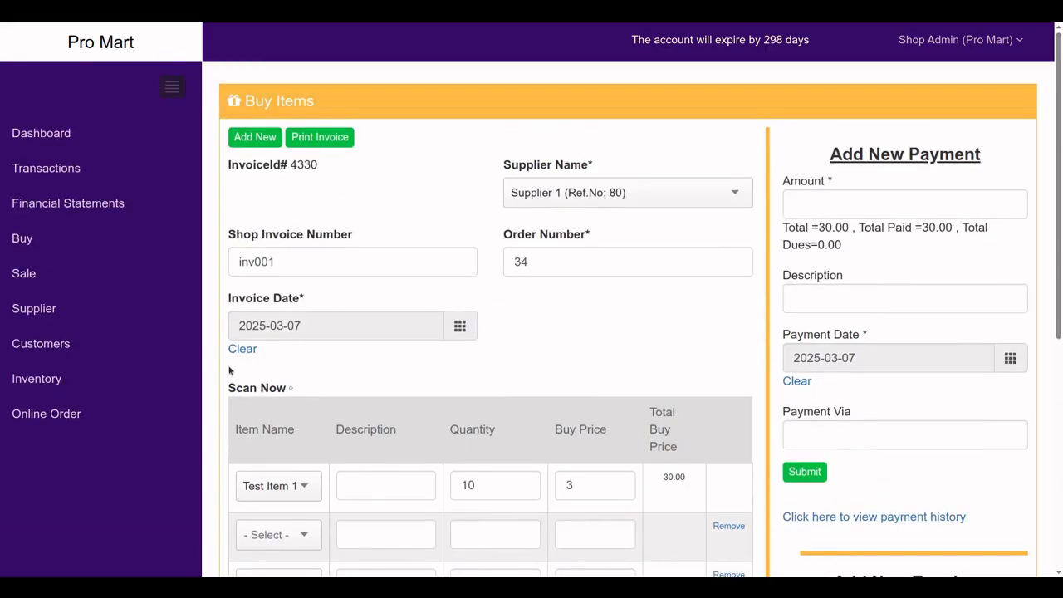
left_click(36, 243)
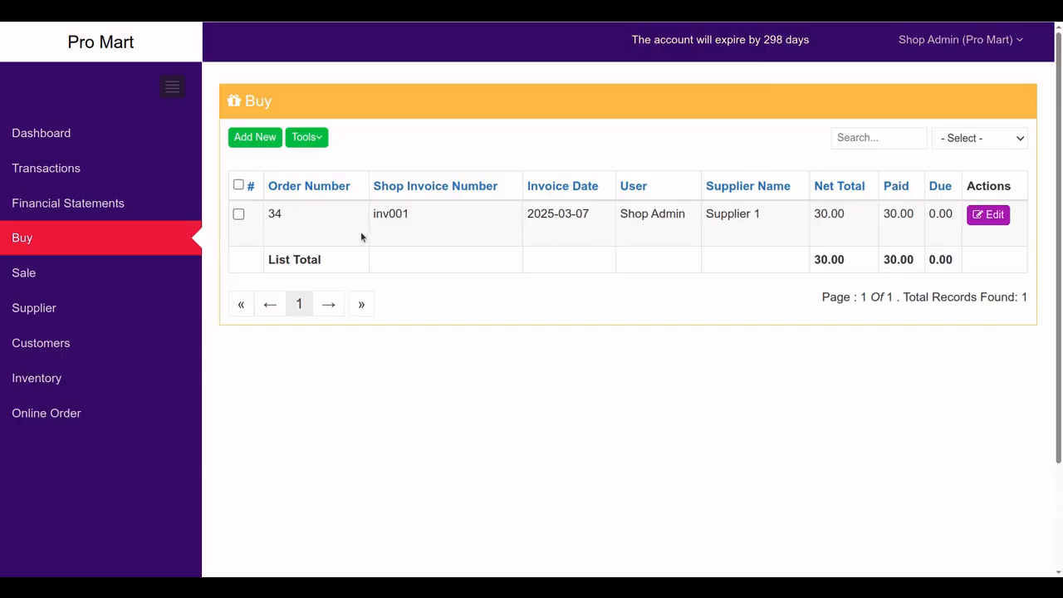
Search inventory for 'test' to confirm Test item 1 has 10 in stock at 3.00
left_click(38, 385)
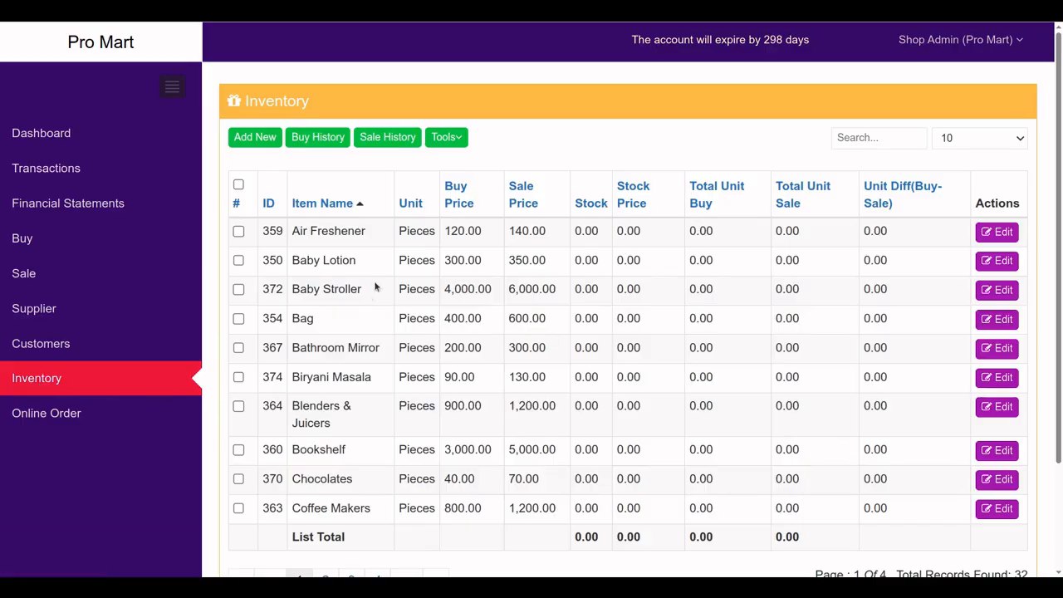
left_click(849, 139)
type("test")
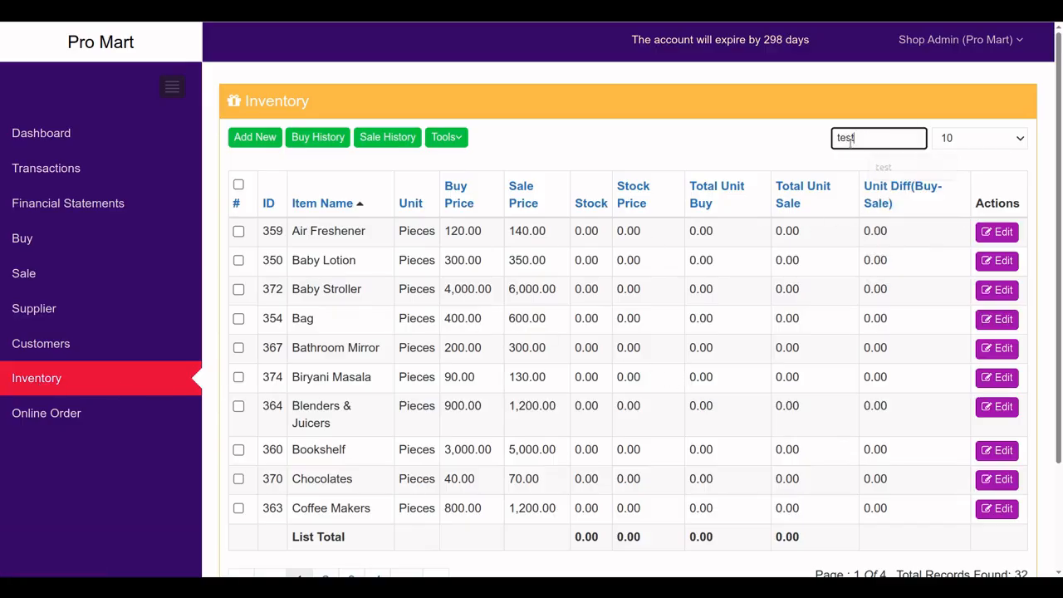
key("Return")
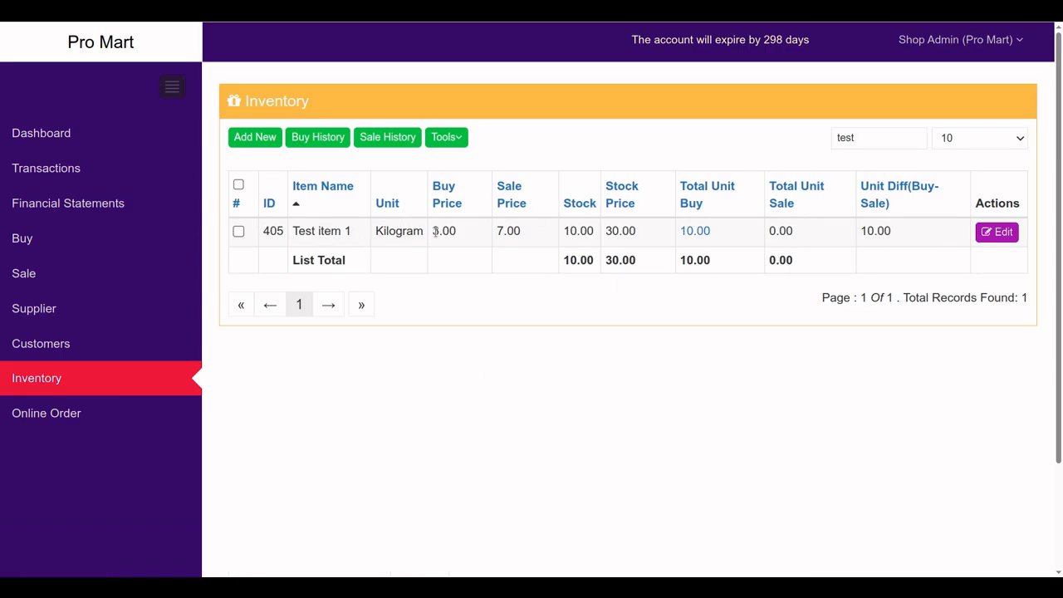
left_click_drag(438, 232, 449, 232)
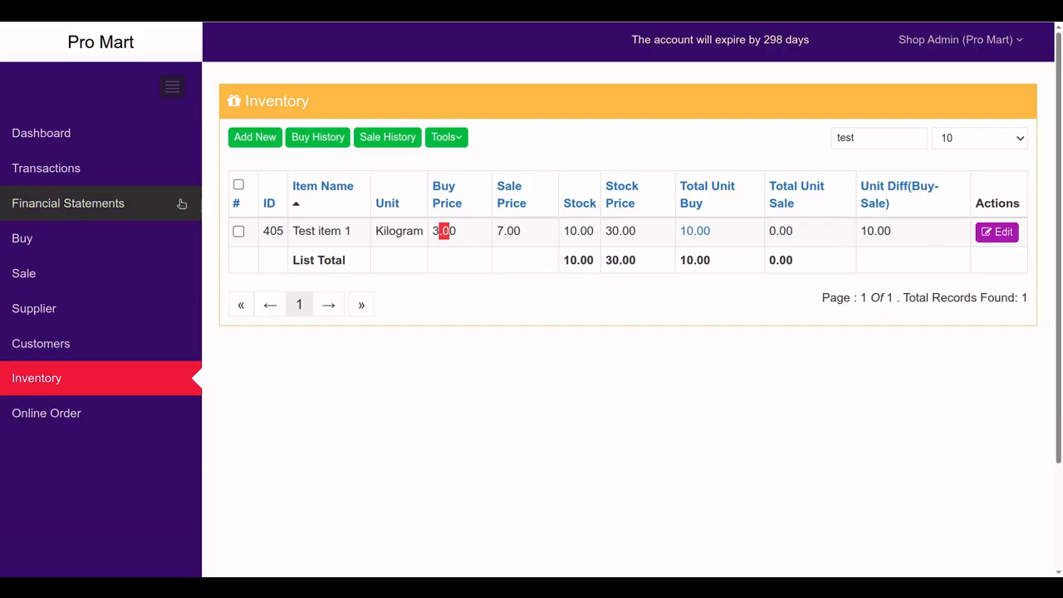
left_click(125, 207)
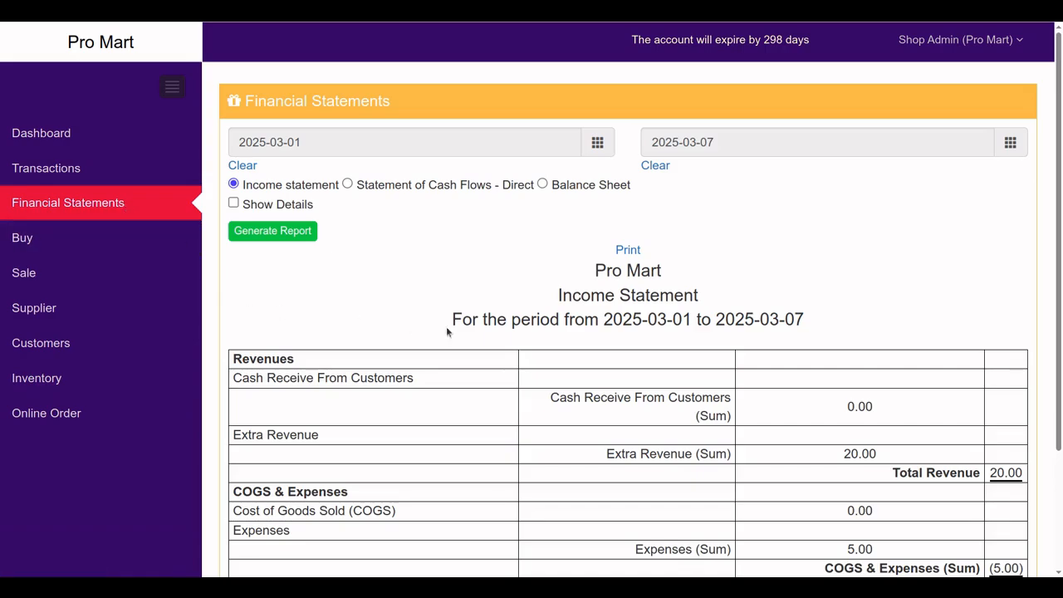
Generate the 2025-03-07 balance sheet and verify cash 80.00 with both sides totalling 112
left_click(541, 185)
left_click(274, 213)
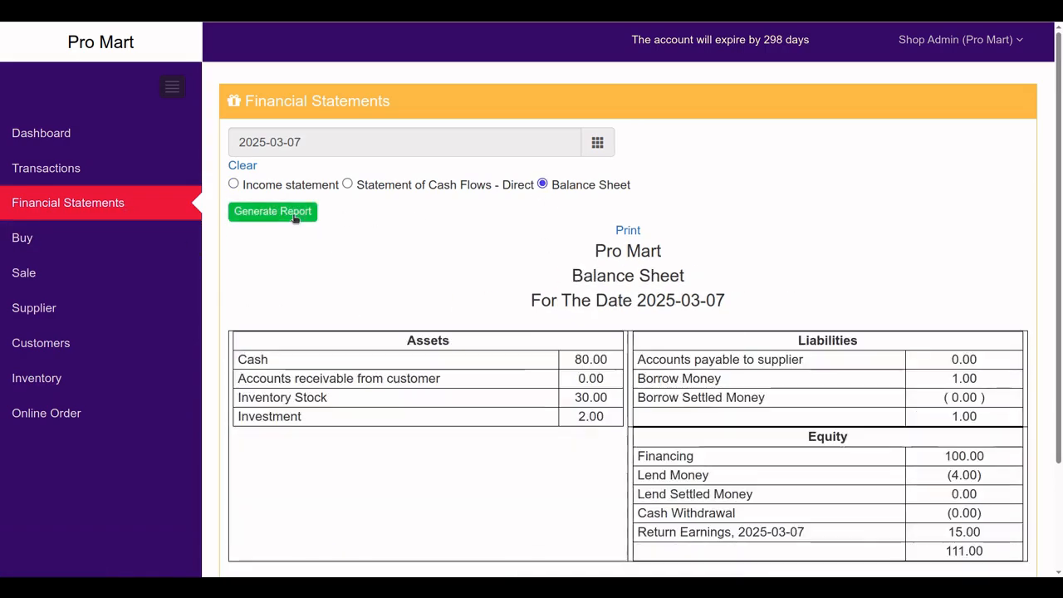
scroll(562, 350, "down", 2)
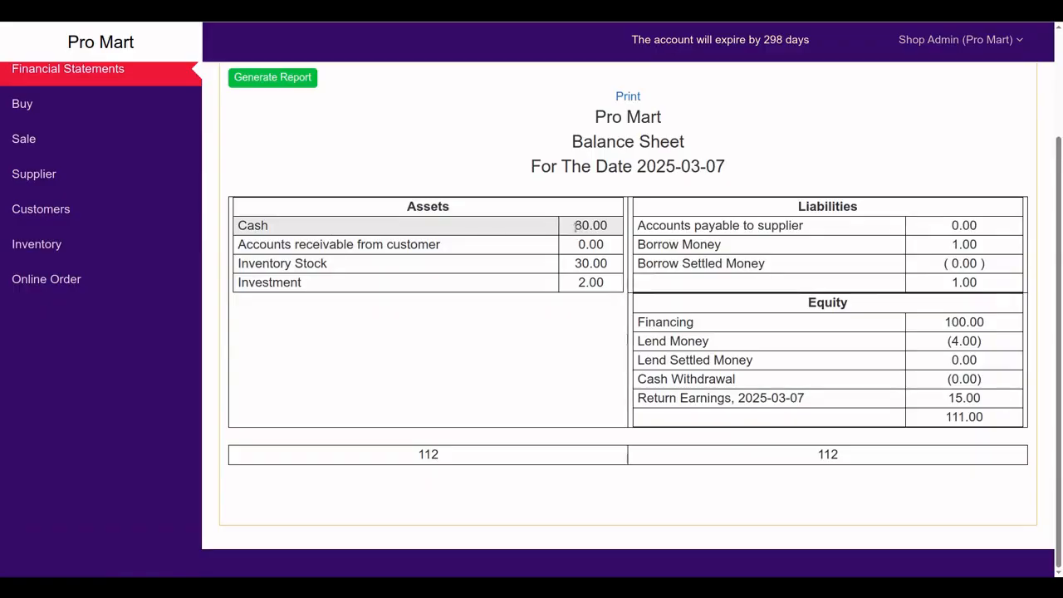
left_click_drag(575, 225, 599, 230)
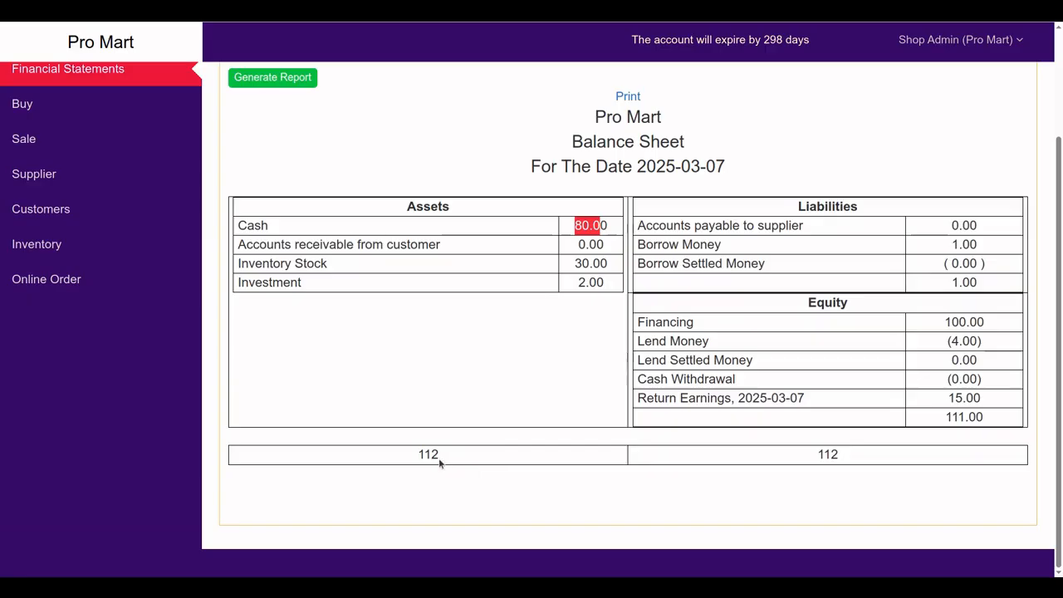
left_click_drag(439, 455, 417, 455)
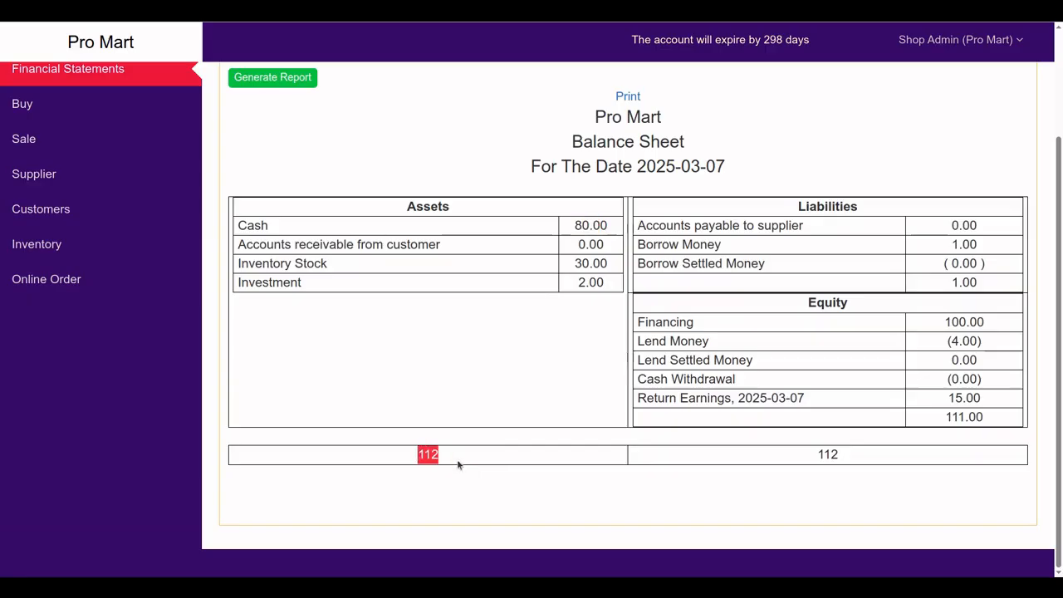
scroll(461, 463, "up", 2)
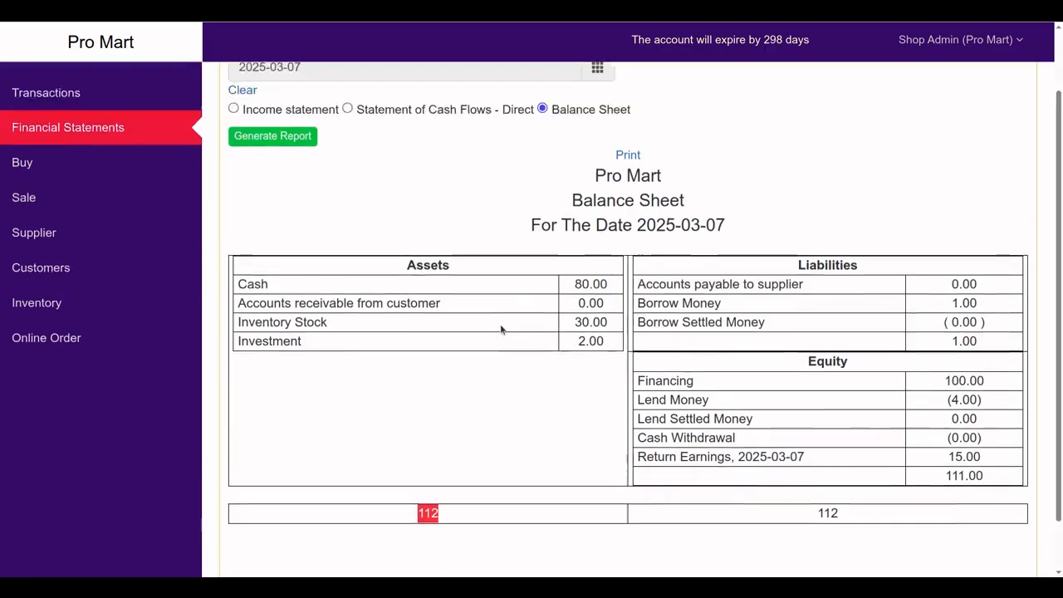
left_click(348, 186)
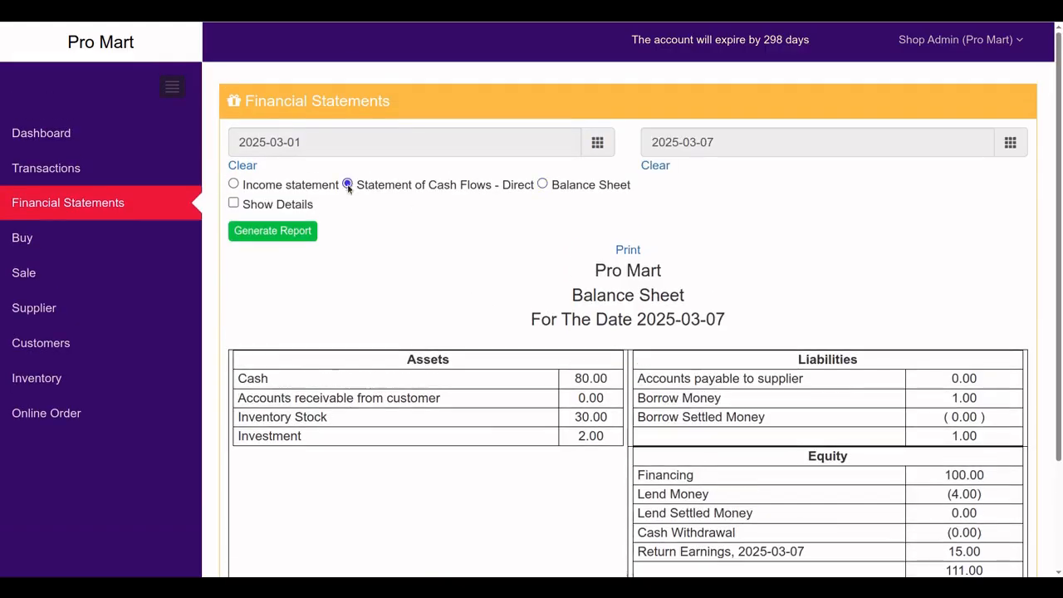
Generate the direct cash flow statement and check its 80.00 ending cash balance
left_click(287, 231)
scroll(640, 353, "down", 5)
scroll(639, 353, "down", 1)
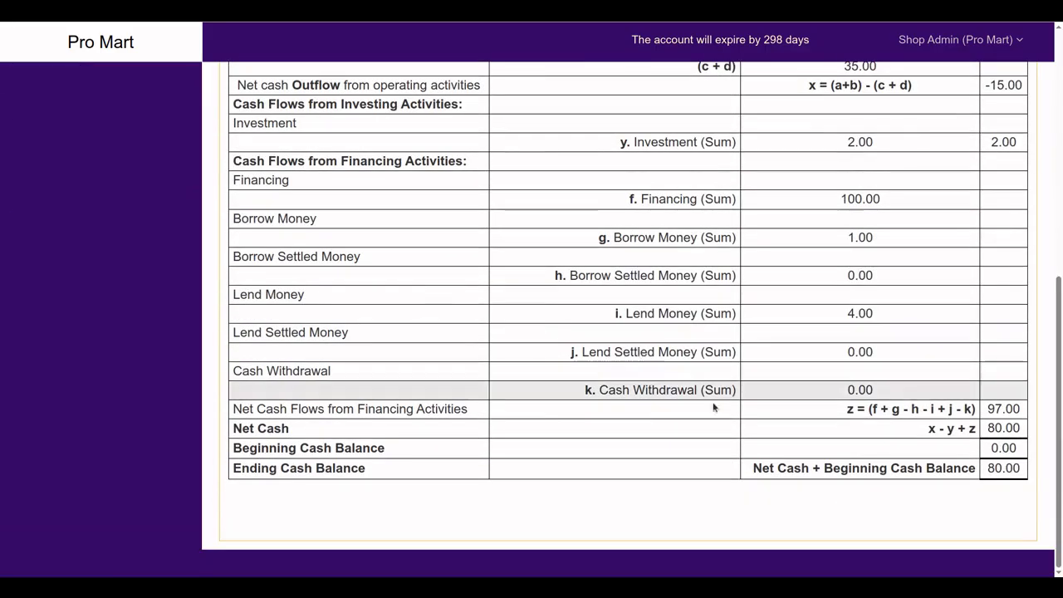
left_click_drag(988, 469, 1023, 470)
scroll(1022, 469, "up", 6)
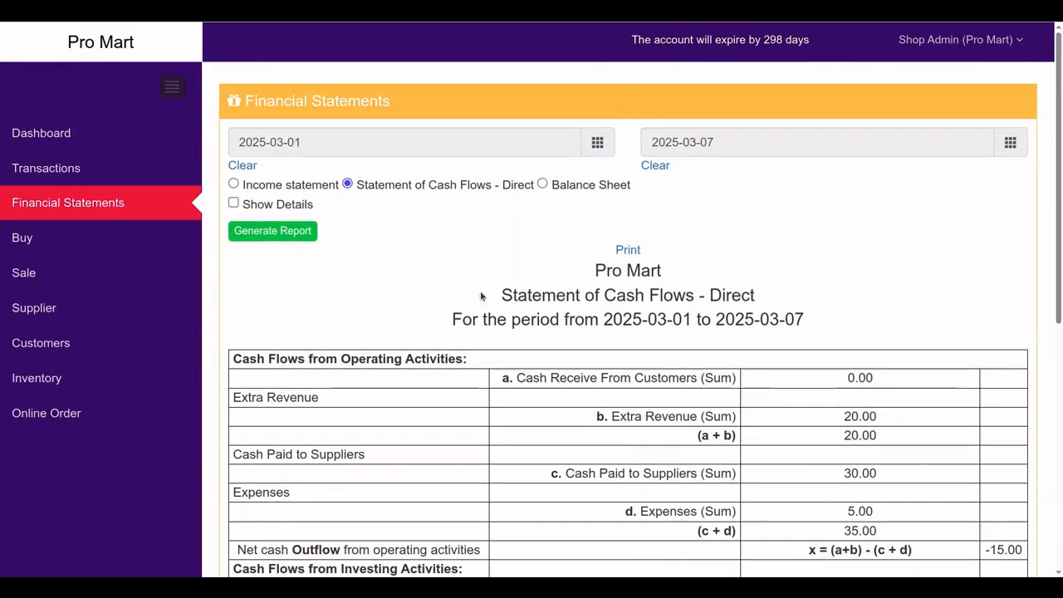
Regenerate the statement with details shown and recheck the 80.00 ending cash balance
left_click(234, 202)
left_click(261, 236)
scroll(348, 315, "down", 5)
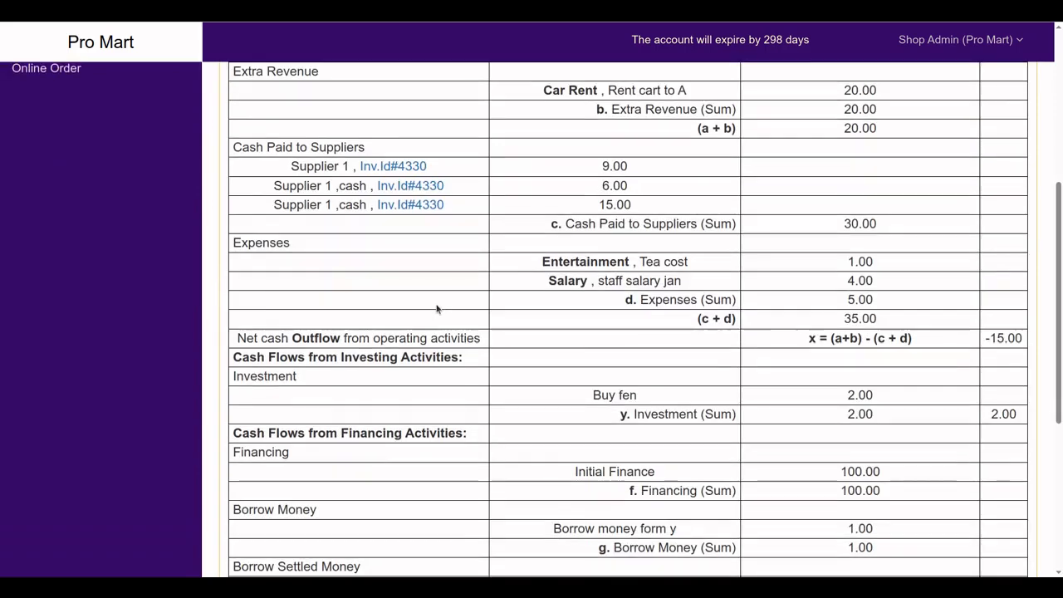
scroll(374, 303, "up", 3)
scroll(321, 324, "down", 1)
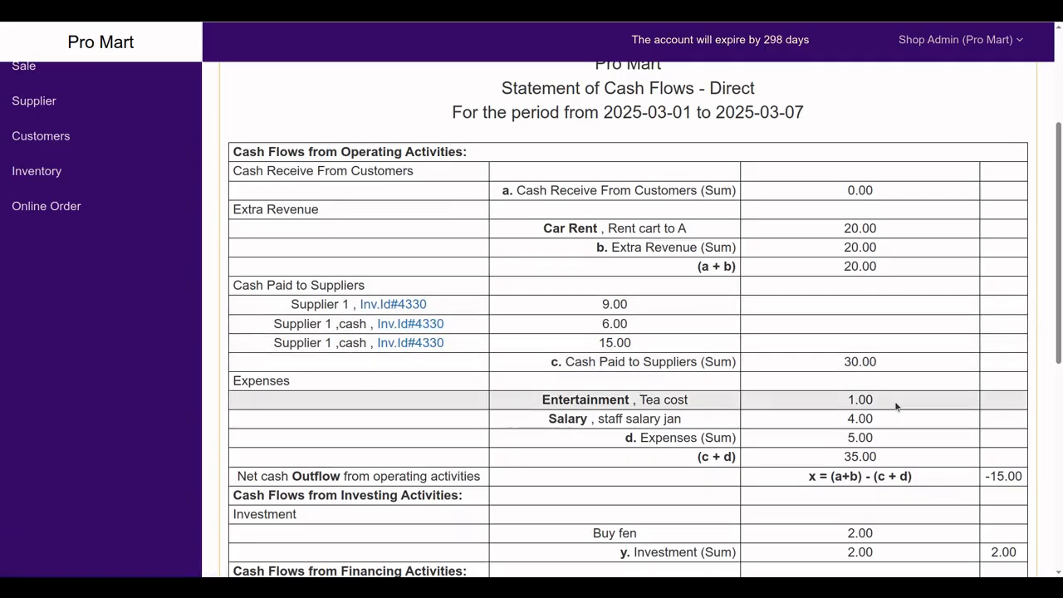
scroll(895, 406, "down", 5)
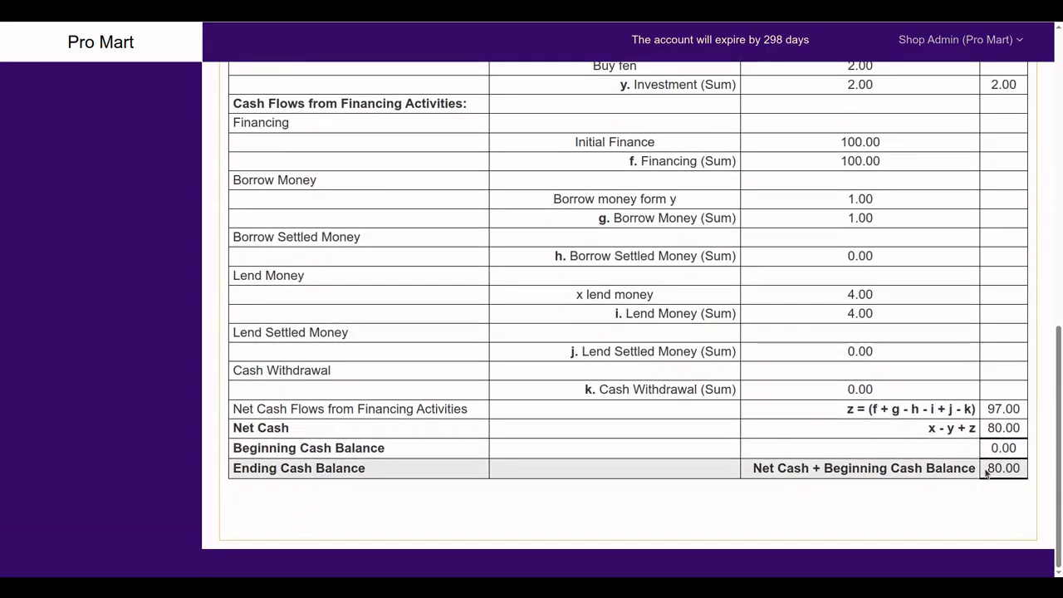
left_click_drag(986, 472, 1026, 468)
scroll(868, 259, "up", 4)
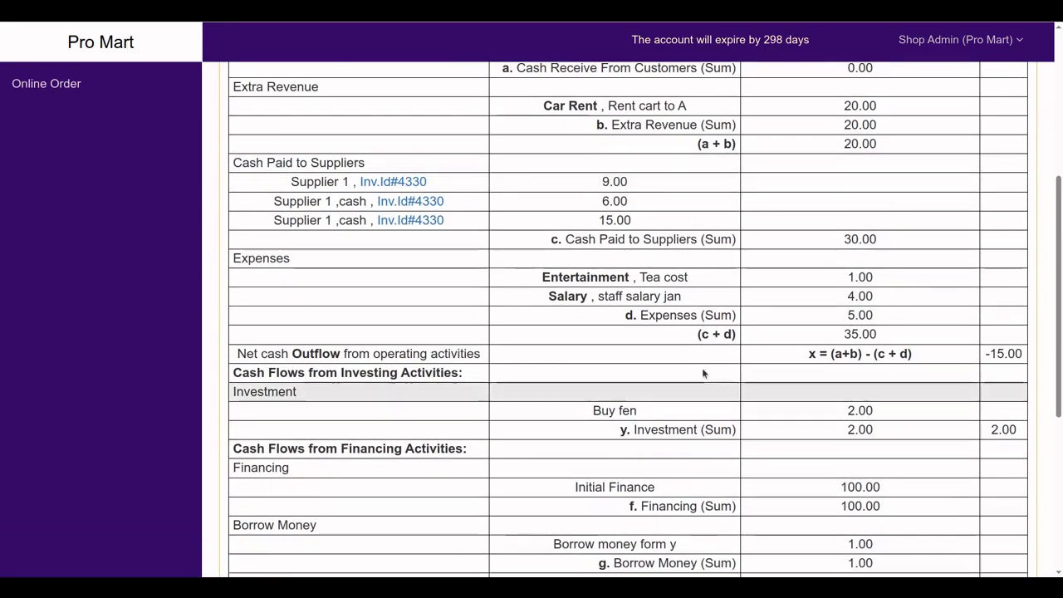
scroll(703, 368, "up", 3)
scroll(344, 206, "up", 2)
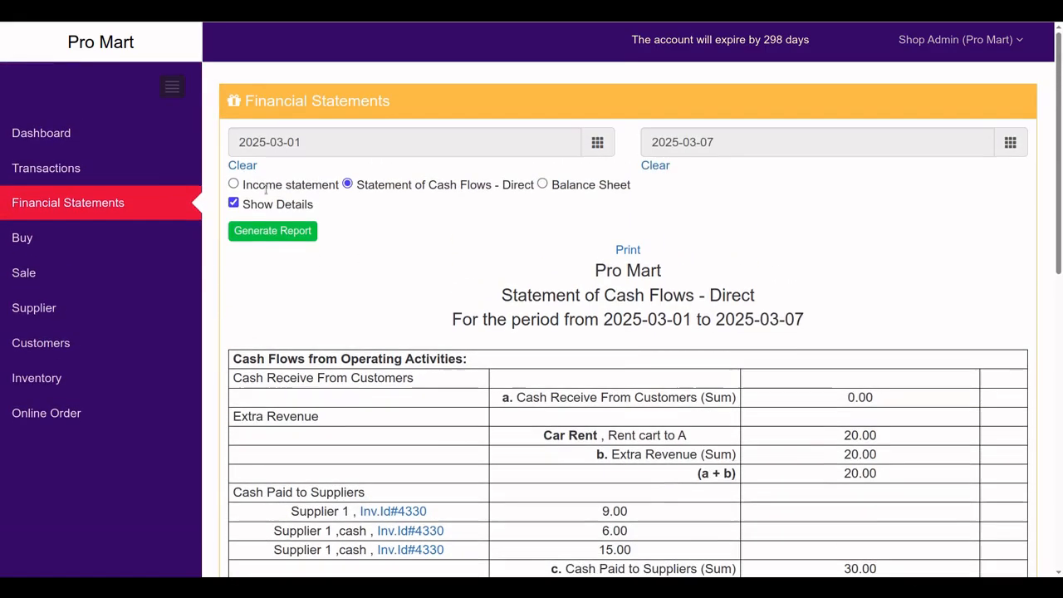
Regenerate the statement without details, then open and cancel the print dialog
left_click(234, 203)
left_click(255, 233)
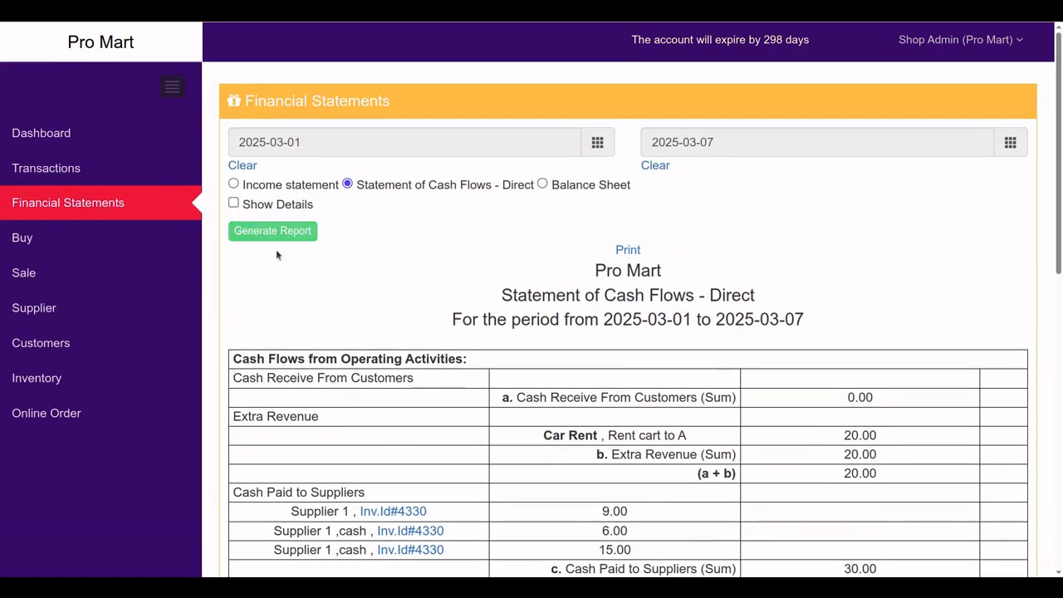
scroll(392, 313, "down", 3)
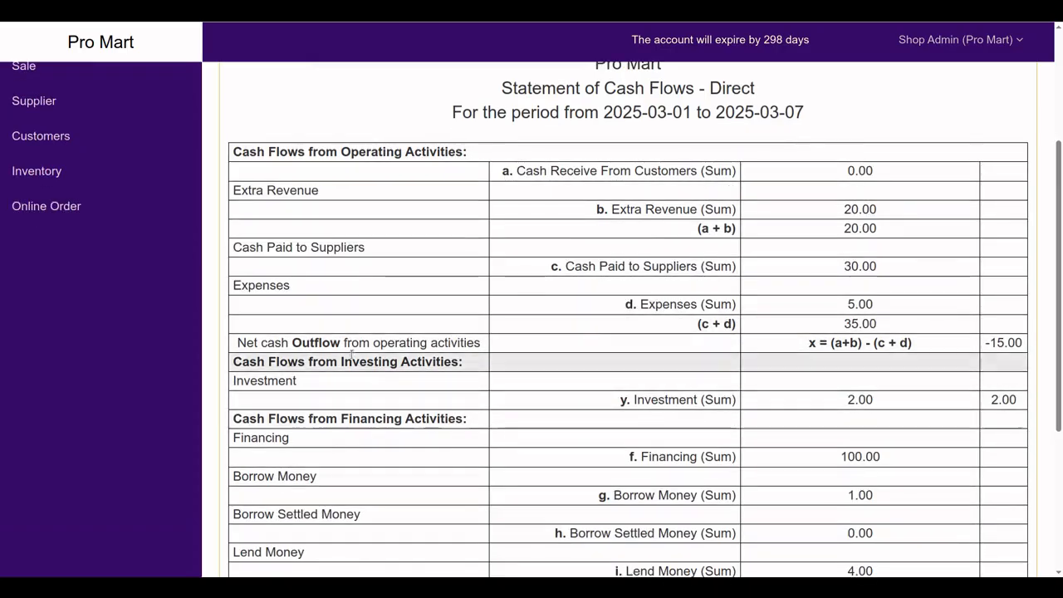
scroll(499, 332, "down", 2)
scroll(602, 251, "down", 2)
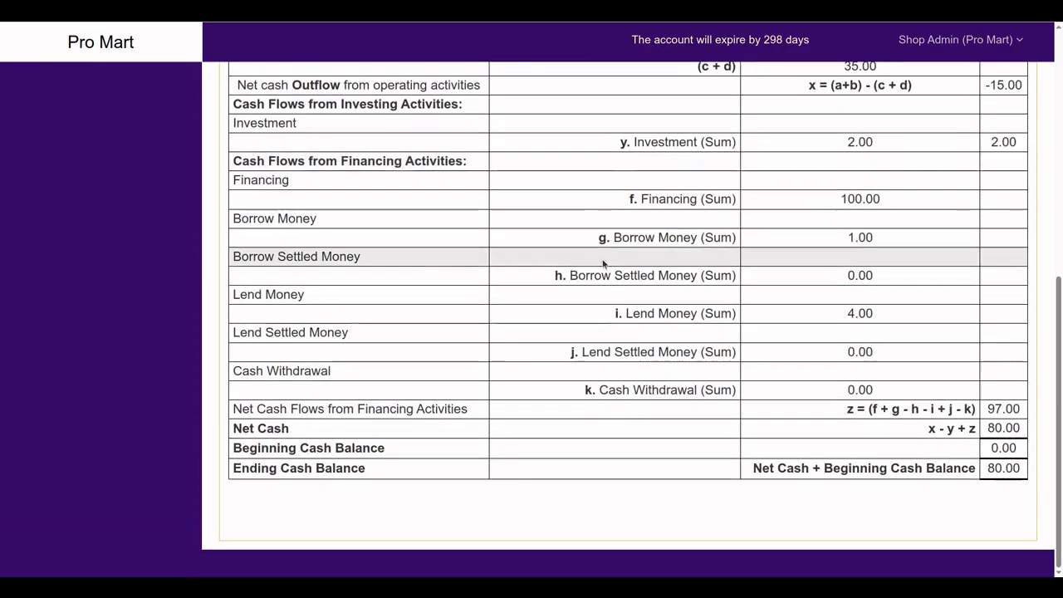
scroll(498, 257, "up", 6)
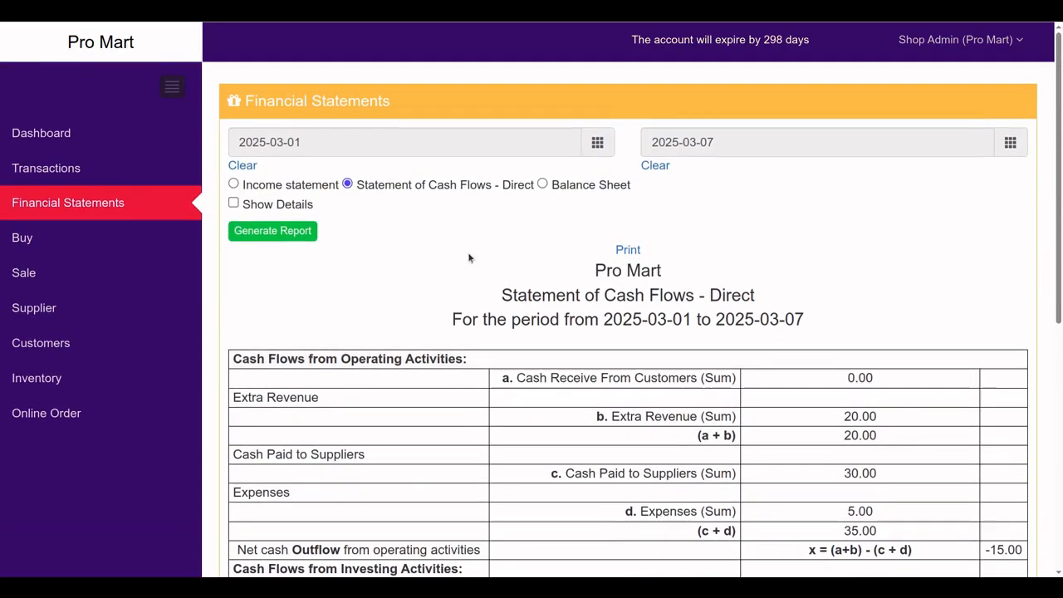
left_click(628, 249)
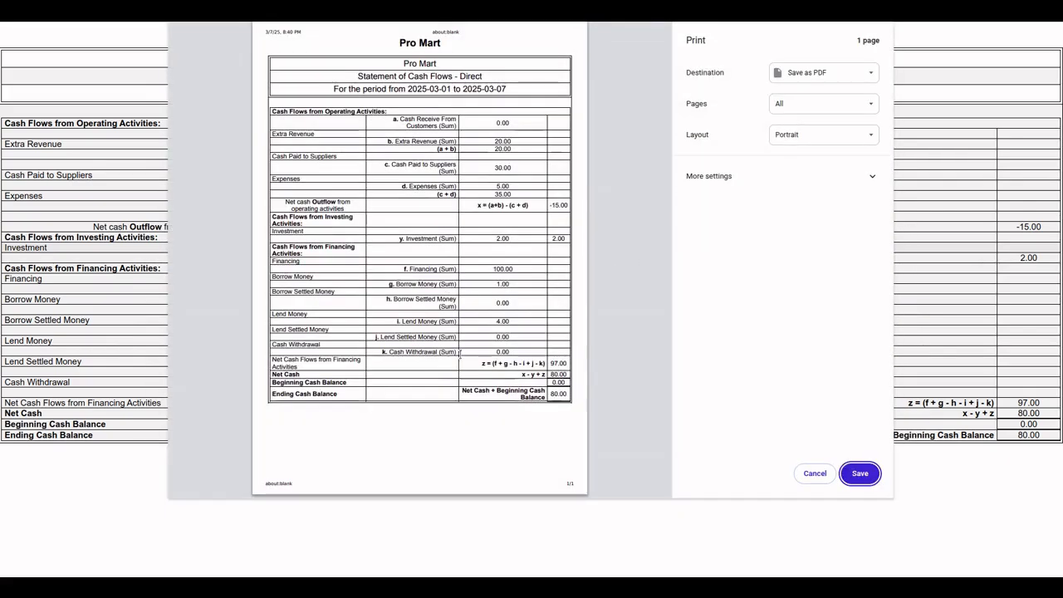
left_click(818, 475)
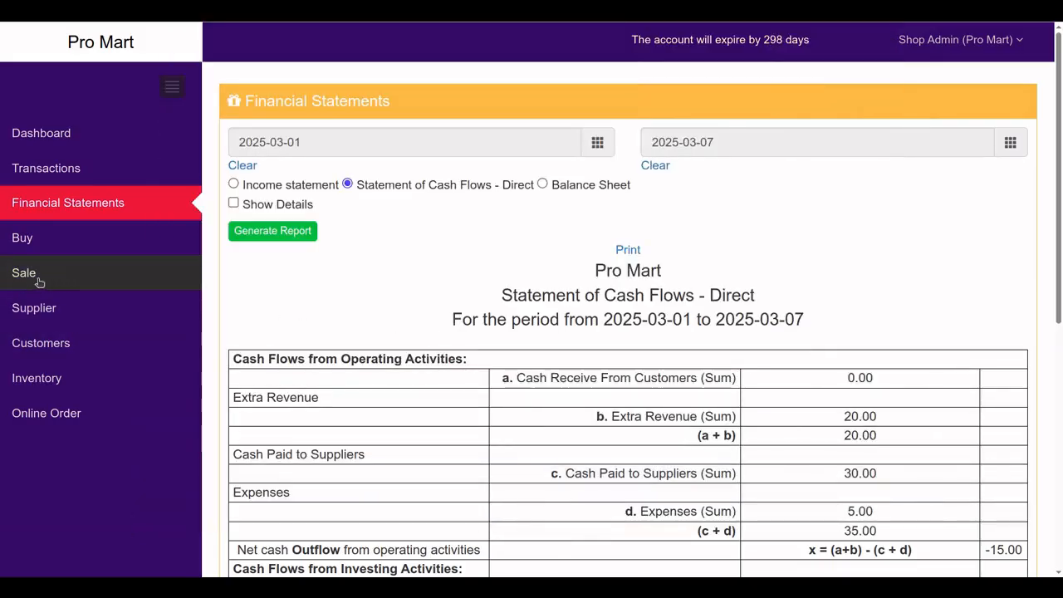
Start a new sale for Customer 1 and enter a shop invoice number
left_click(31, 274)
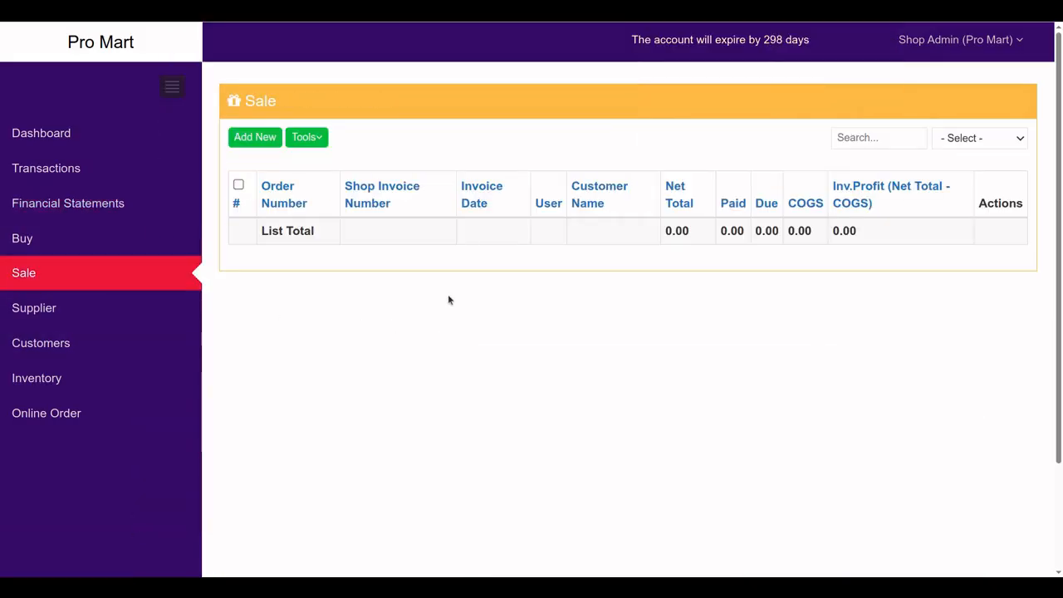
left_click(260, 144)
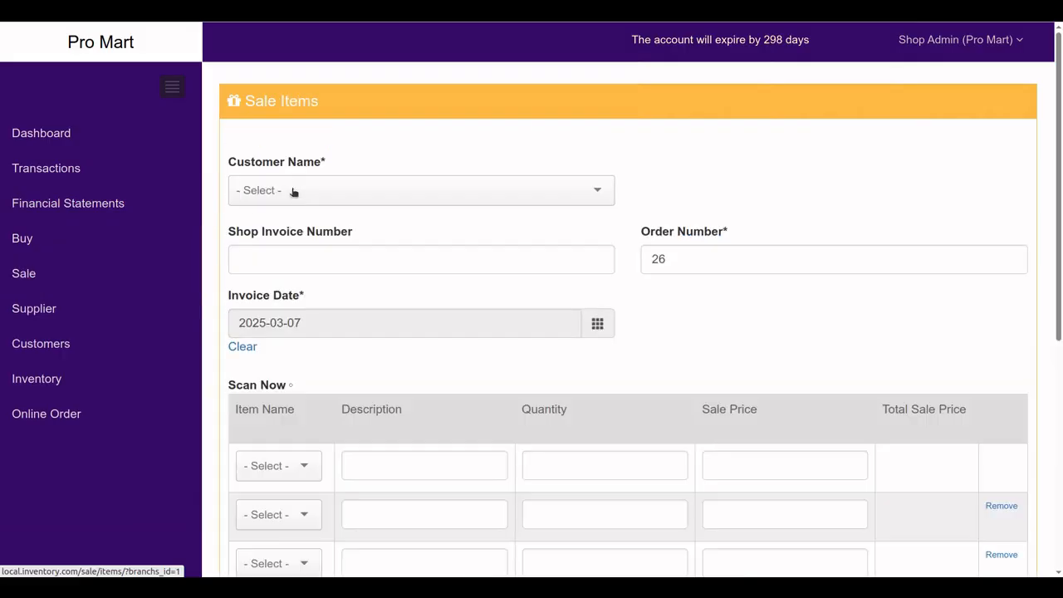
left_click(22, 274)
left_click(259, 144)
left_click(315, 190)
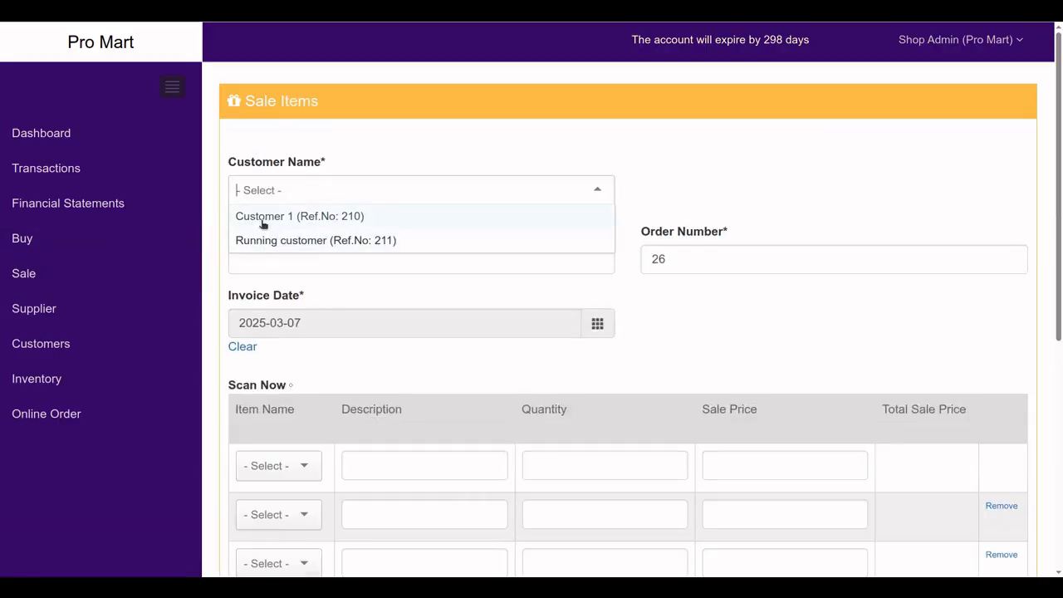
left_click(261, 219)
left_click(296, 260)
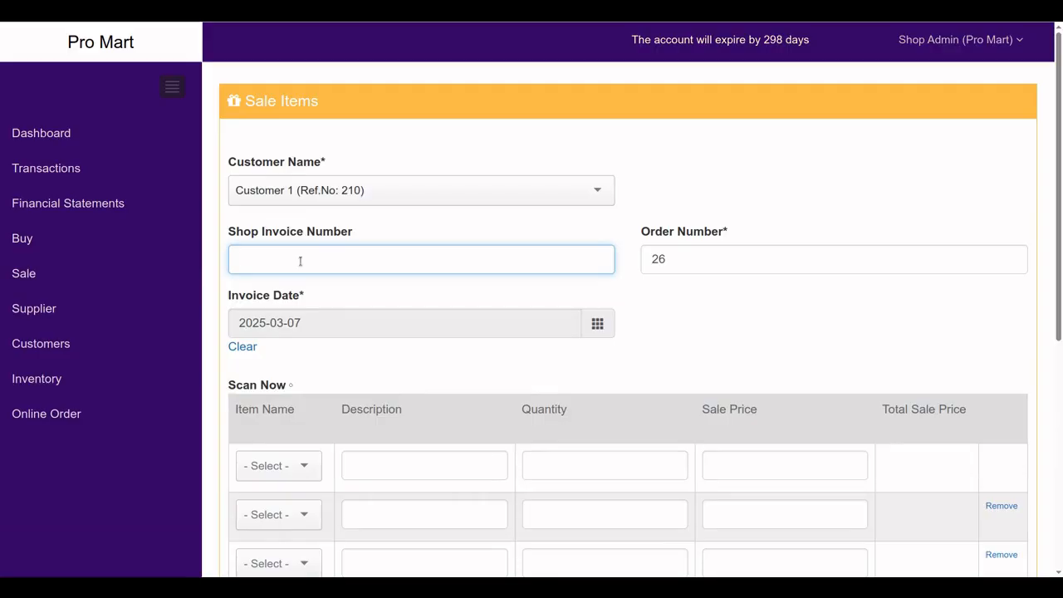
type("inve")
type("001")
scroll(416, 366, "down", 2)
scroll(582, 257, "up", 1)
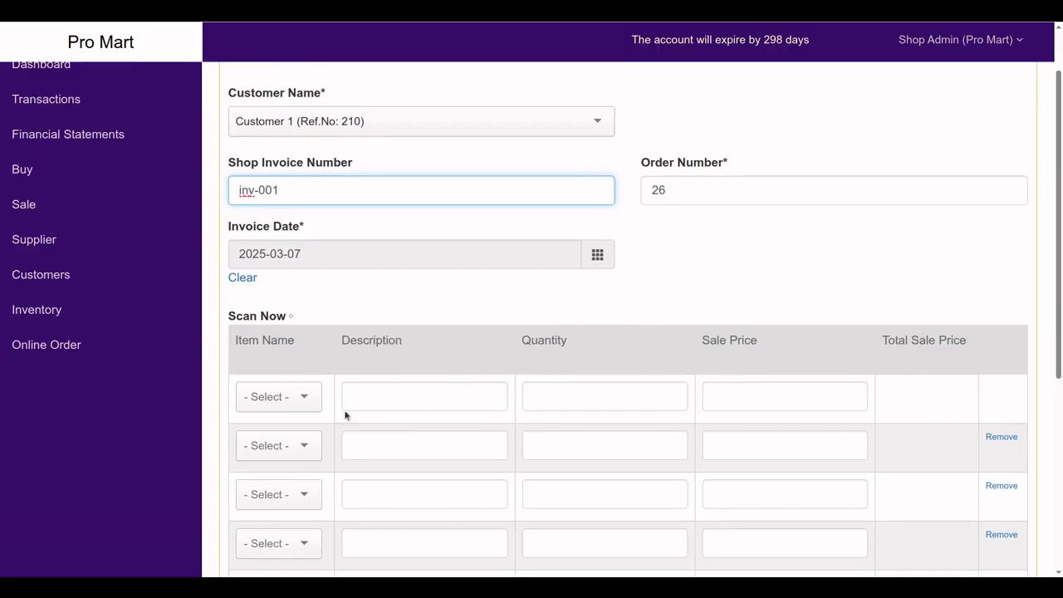
Add Test Item 1 as the first item with quantity 20
left_click(283, 400)
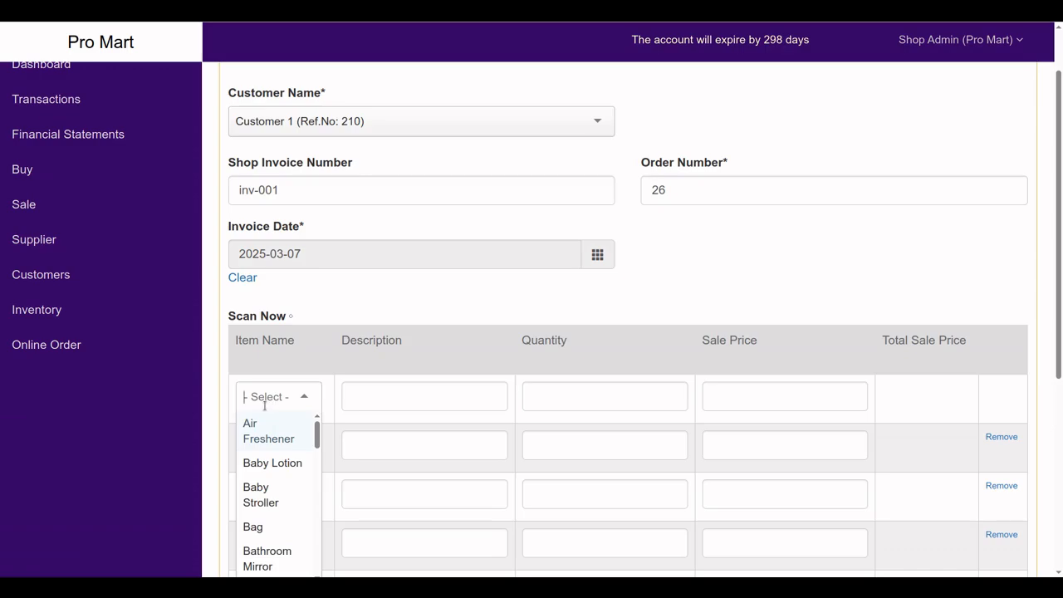
type("test")
left_click(270, 425)
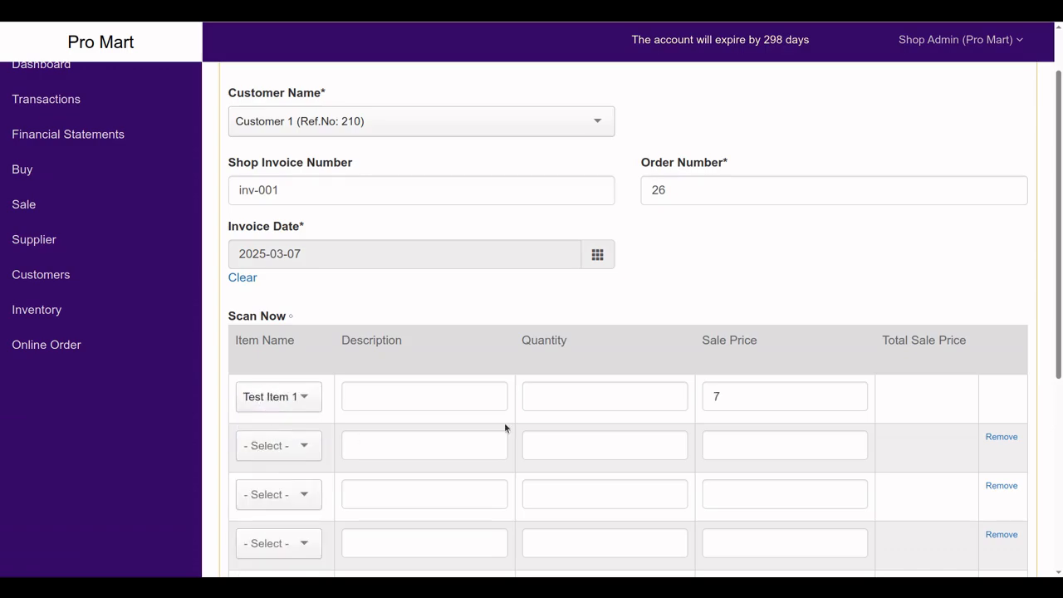
scroll(504, 422, "down", 3)
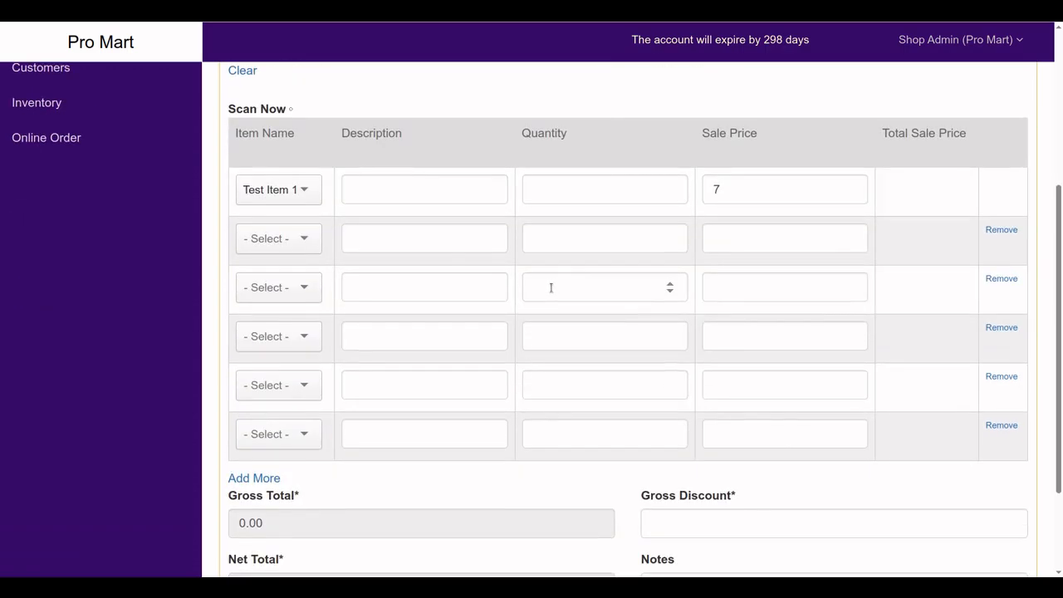
left_click(561, 191)
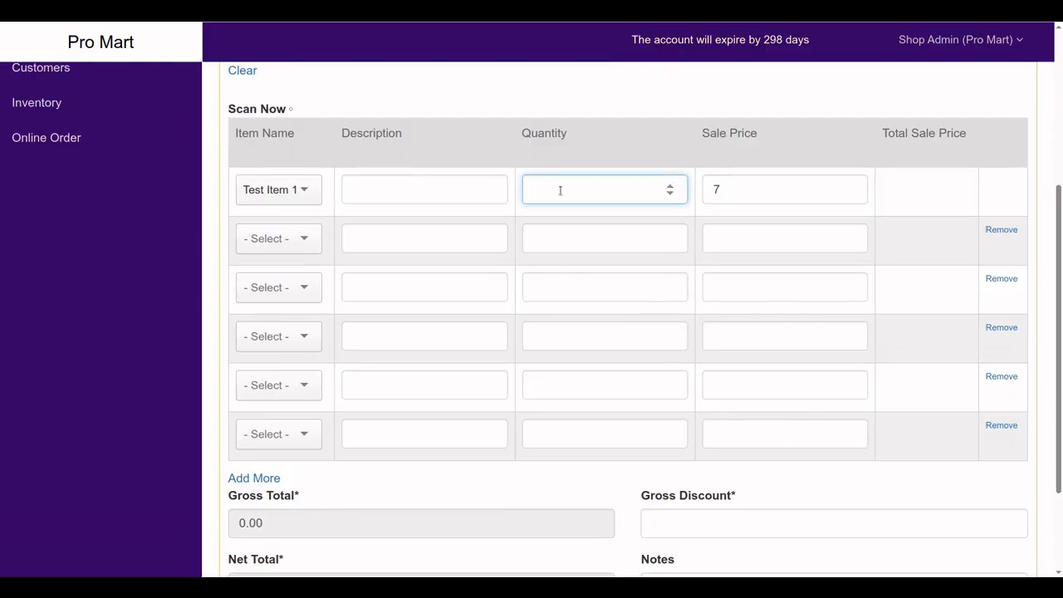
type("20")
Submit the sale and see it rejected for insufficient Test item 1 stock
scroll(560, 190, "down", 3)
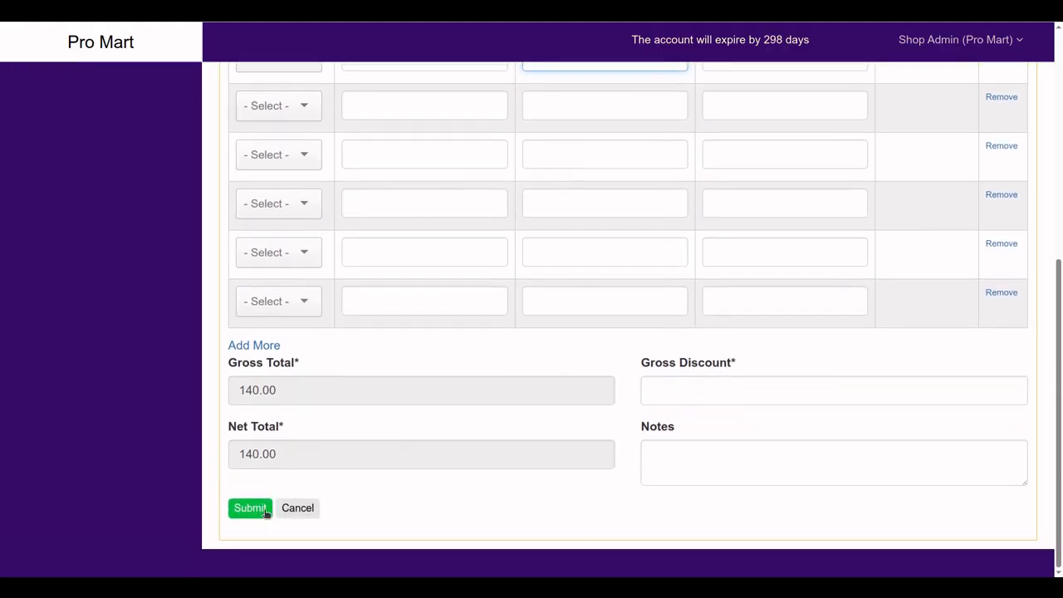
left_click(266, 509)
scroll(559, 395, "down", 3)
scroll(560, 394, "down", 3)
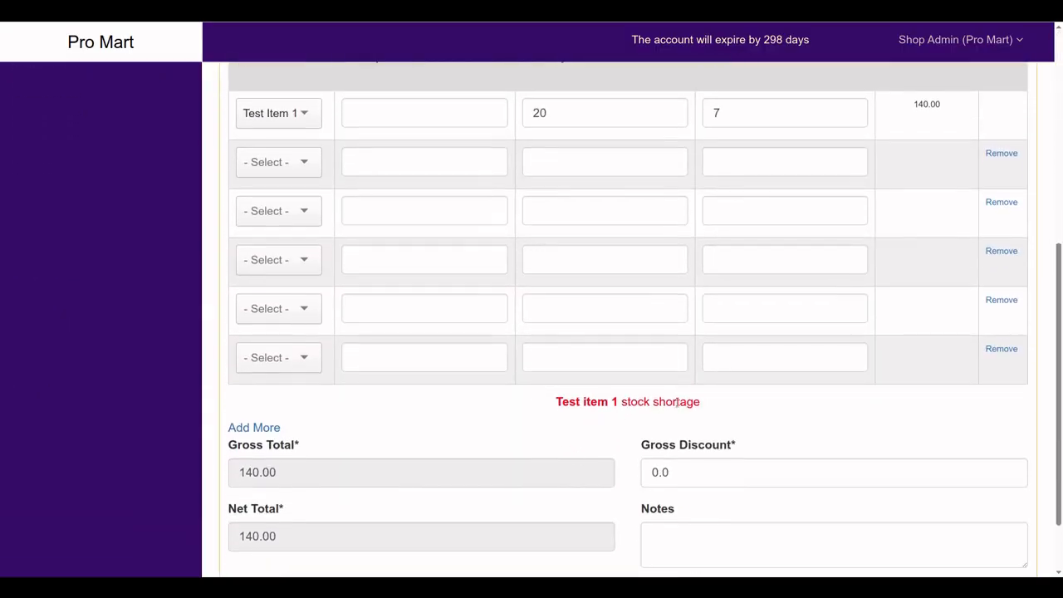
scroll(677, 402, "up", 1)
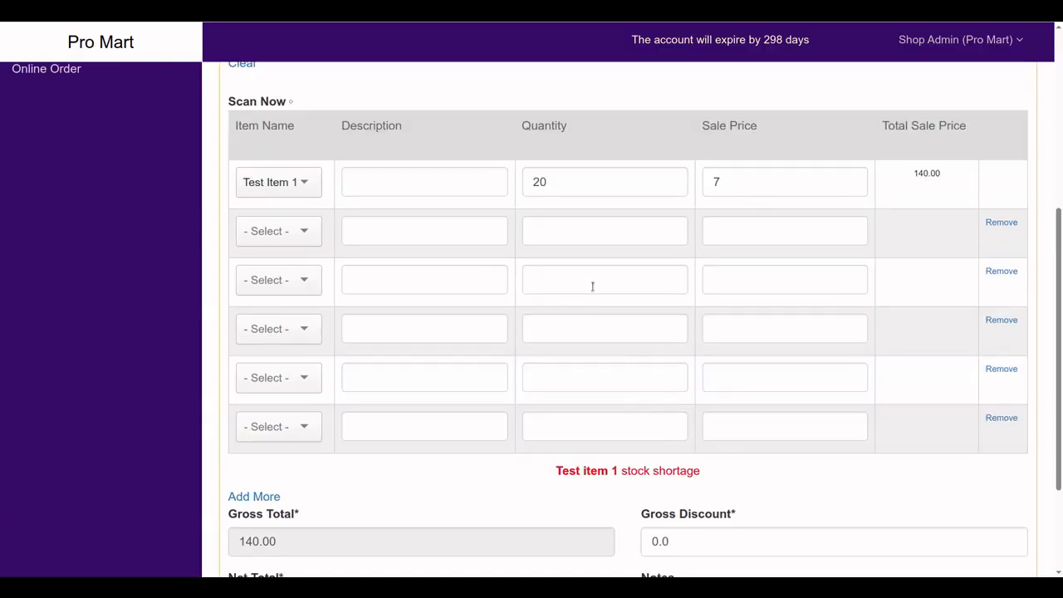
Change Test Item 1's quantity from 20 to 2, bringing the total to 14.00
left_click(563, 192)
left_click_drag(560, 185, 531, 187)
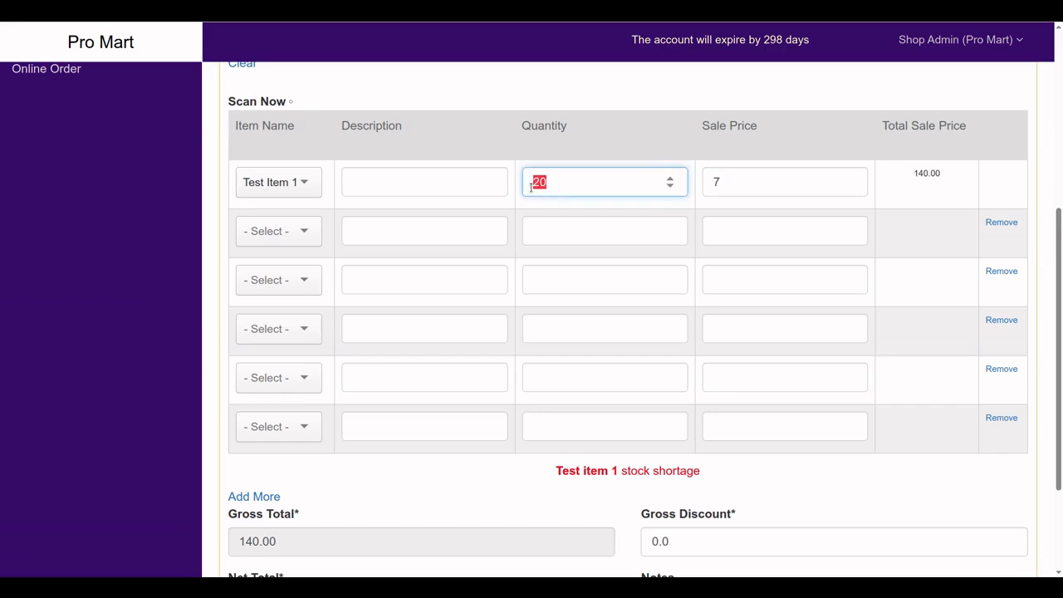
type("2")
left_click(919, 175)
left_click_drag(919, 175, 942, 181)
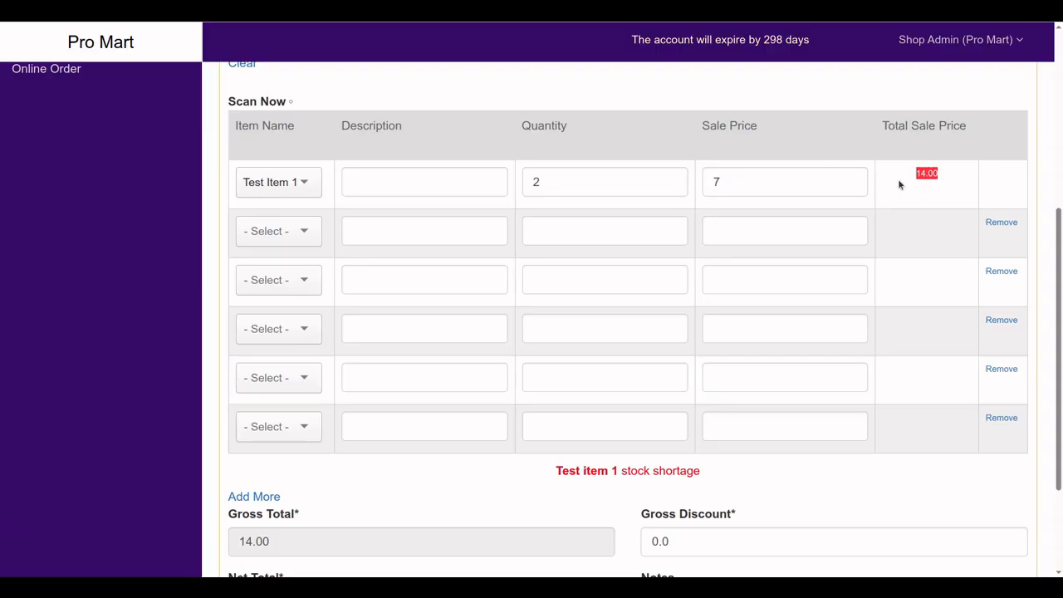
scroll(909, 272, "down", 3)
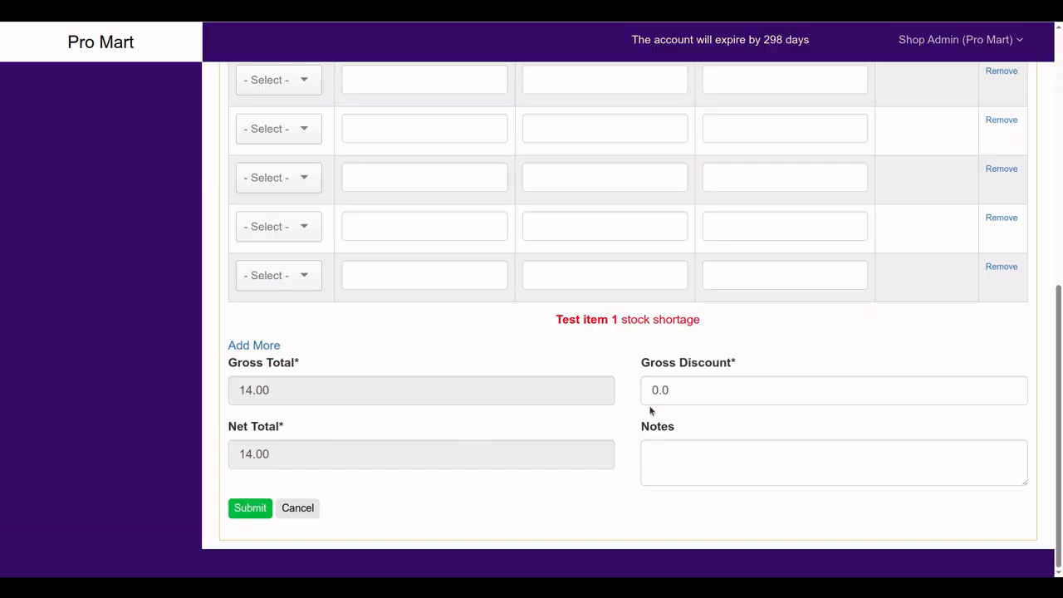
scroll(650, 408, "up", 2)
Try gross discounts of 2 and 1, then clear the gross discount
left_click_drag(700, 527, 640, 527)
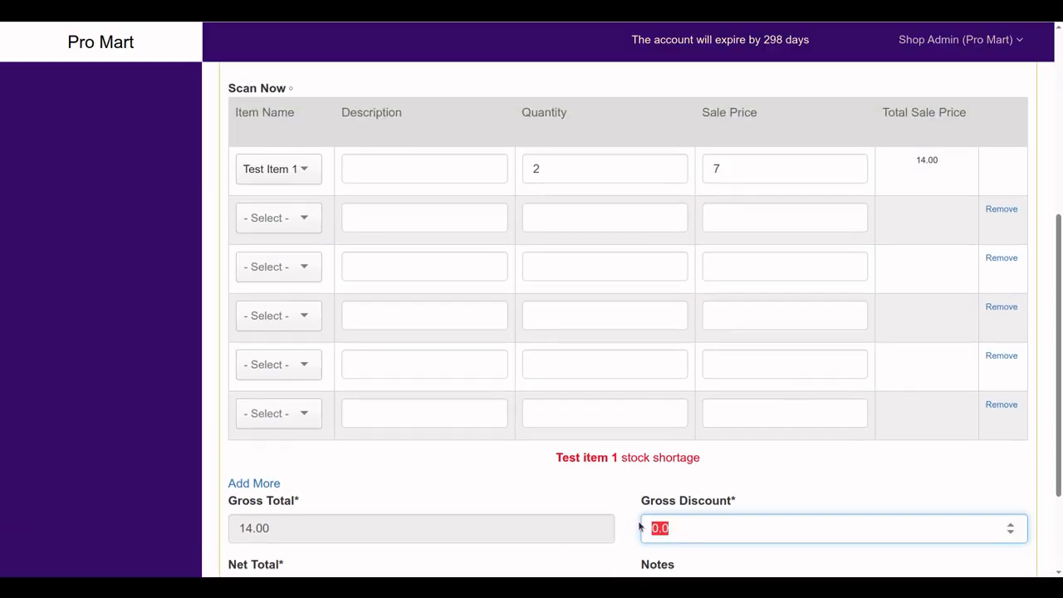
type("22")
scroll(640, 526, "down", 2)
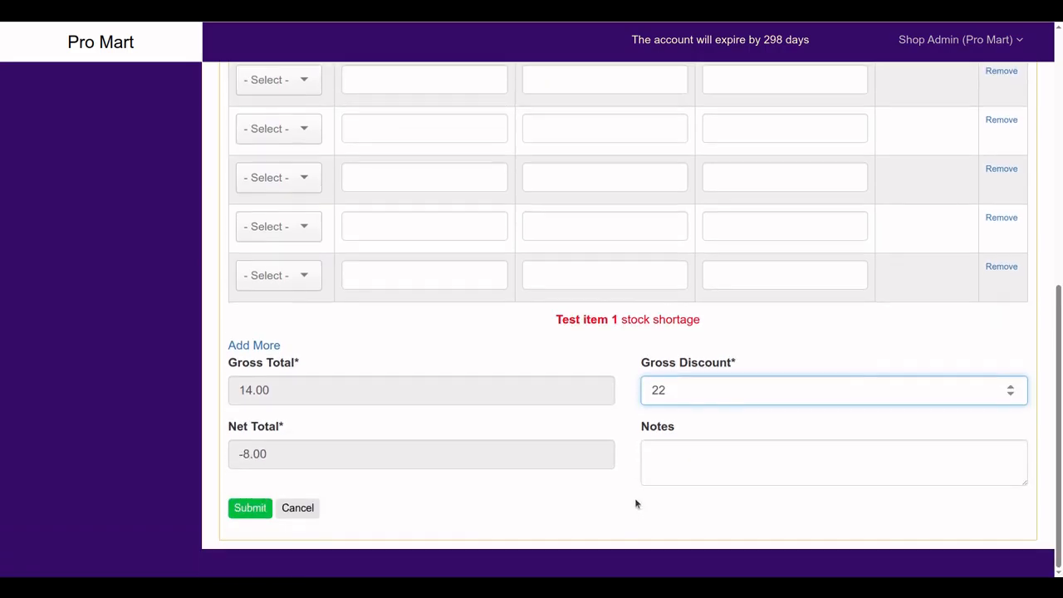
left_click_drag(680, 396, 642, 392)
type("1")
scroll(521, 439, "up", 1)
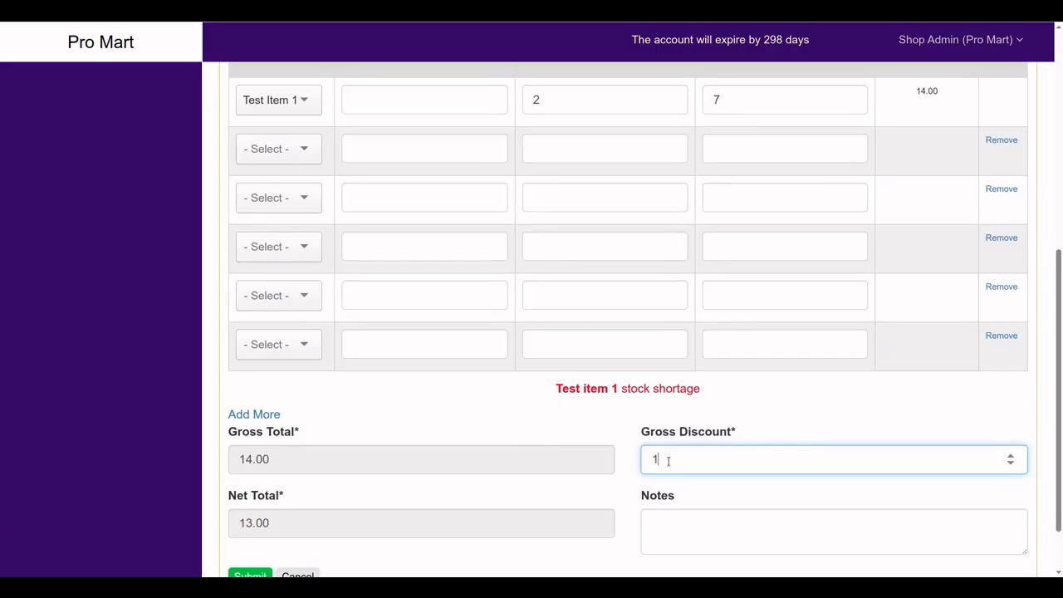
left_click_drag(668, 461, 644, 459)
key("BackSpace")
left_click(652, 510)
scroll(644, 490, "up", 3)
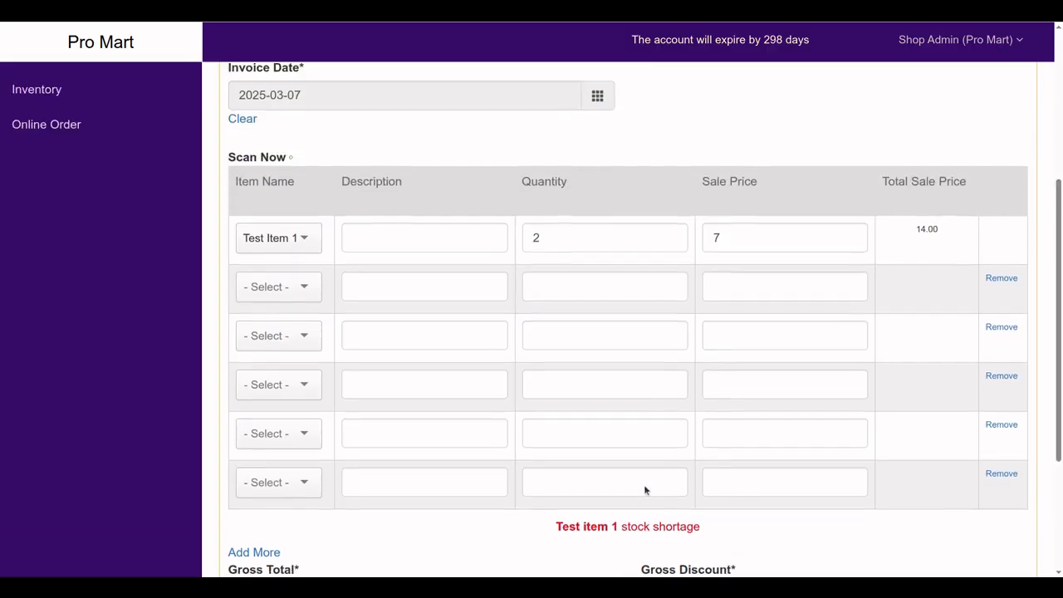
scroll(659, 411, "down", 4)
scroll(662, 424, "up", 3)
Raise Test Item 1's sale price from 7 to 8, making the total 16.00
left_click_drag(735, 239, 707, 245)
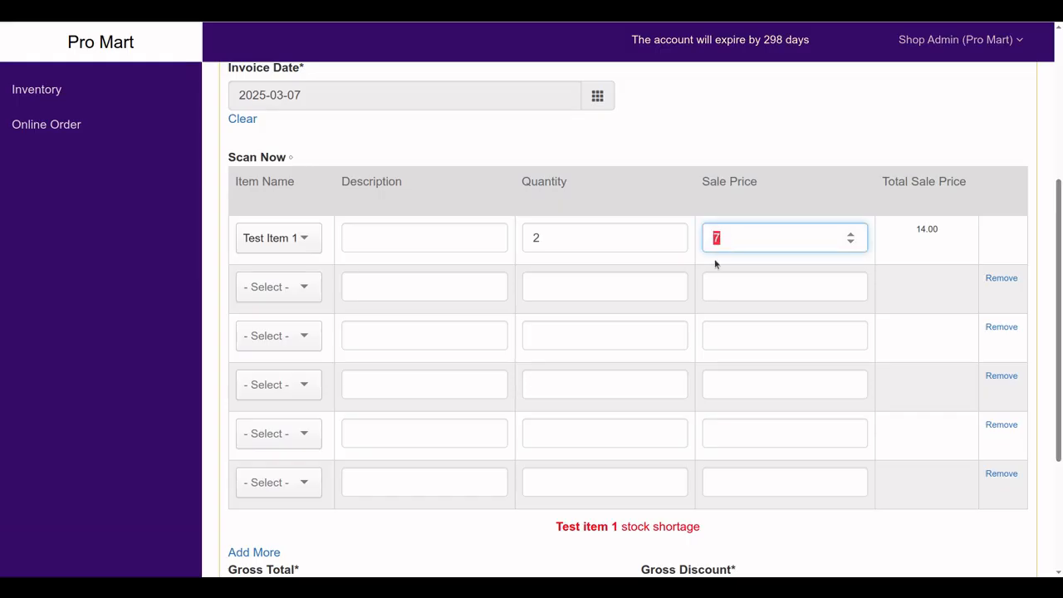
type("8")
left_click_drag(917, 229, 942, 236)
scroll(893, 327, "down", 3)
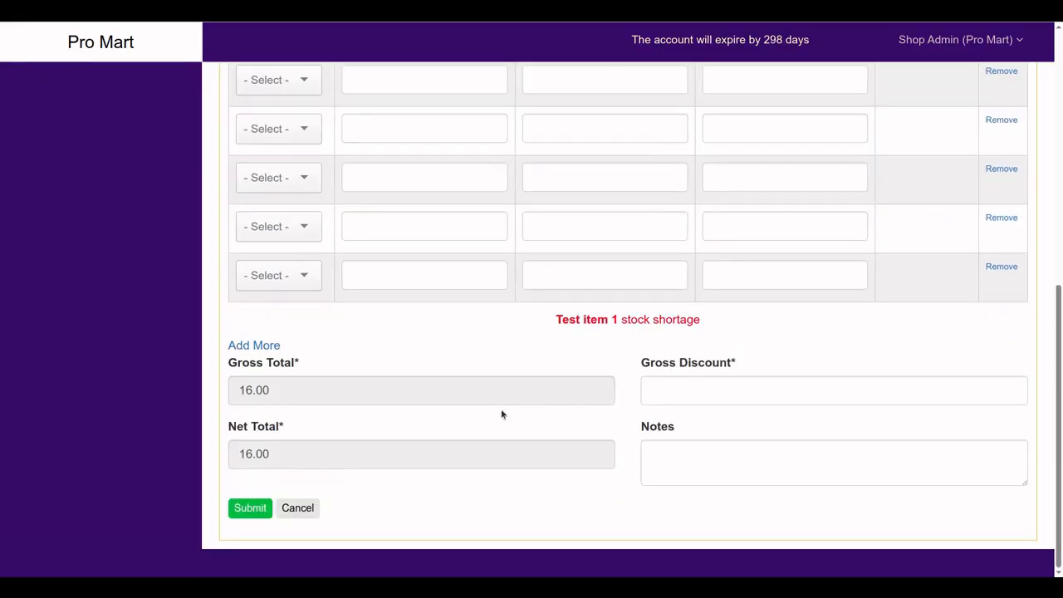
scroll(510, 421, "up", 5)
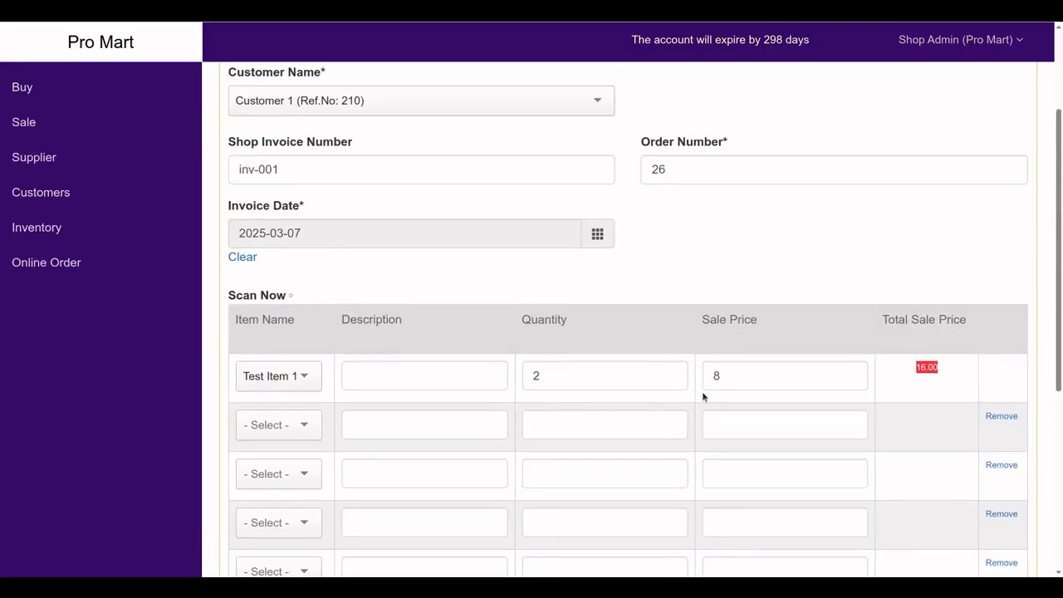
Add a Baby Lotion item row, then remove it from the sale
scroll(609, 413, "down", 1)
left_click(318, 362)
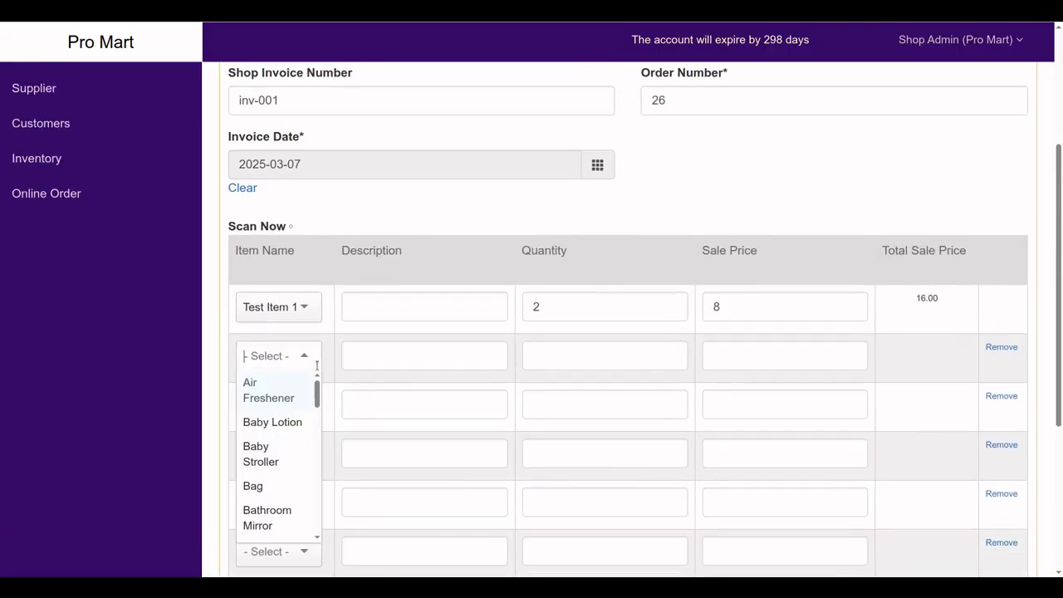
left_click(271, 423)
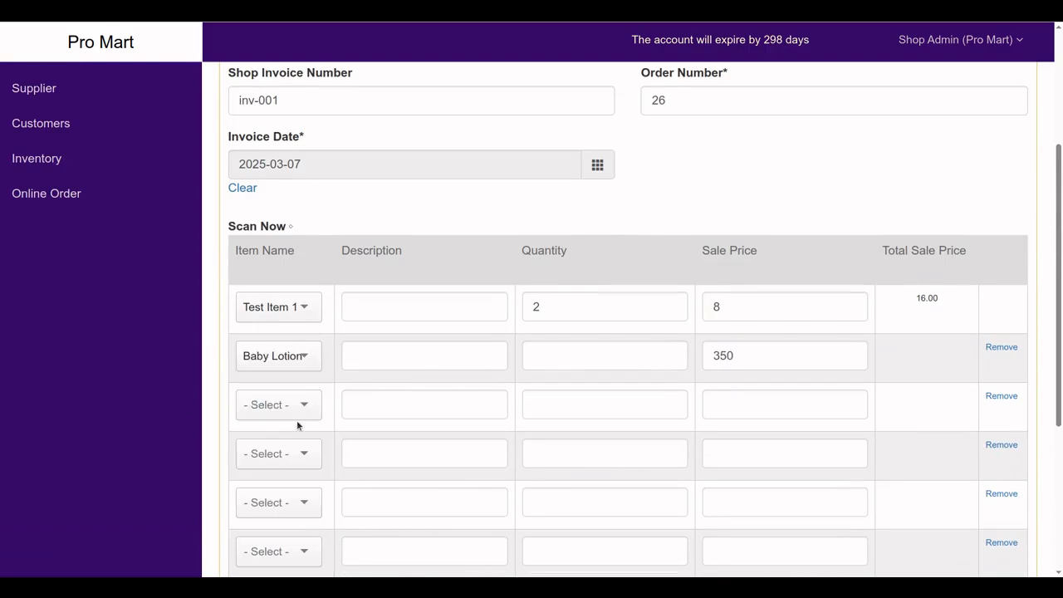
left_click(301, 363)
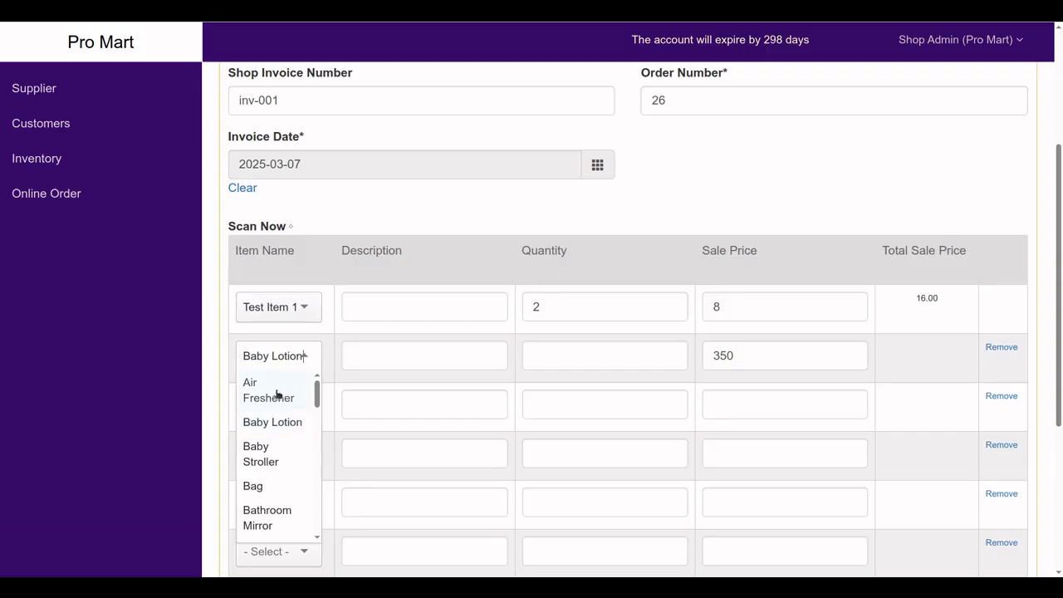
scroll(277, 393, "up", 3)
scroll(316, 399, "down", 6)
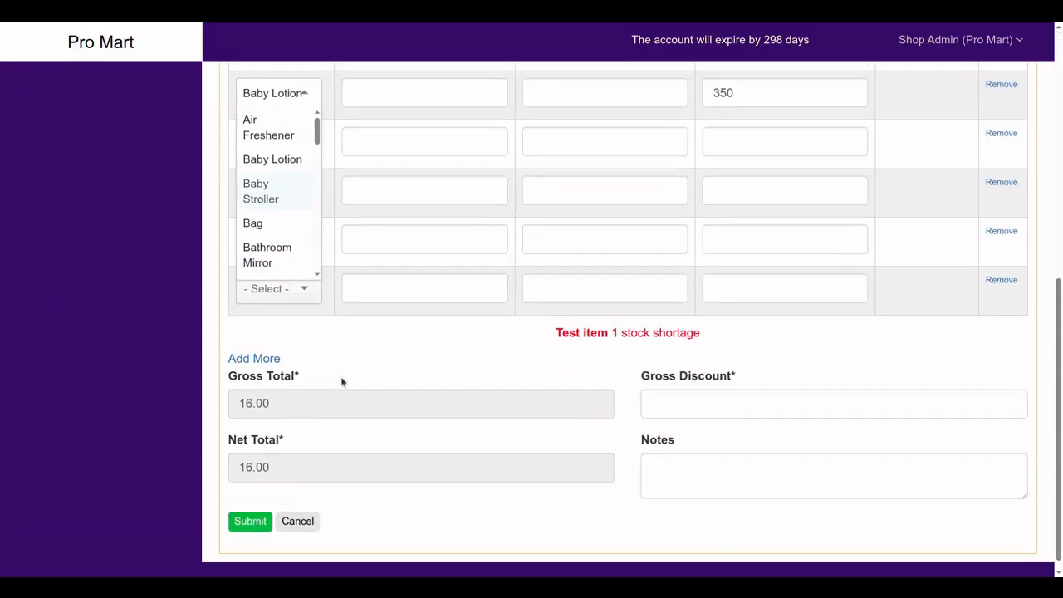
left_click(266, 358)
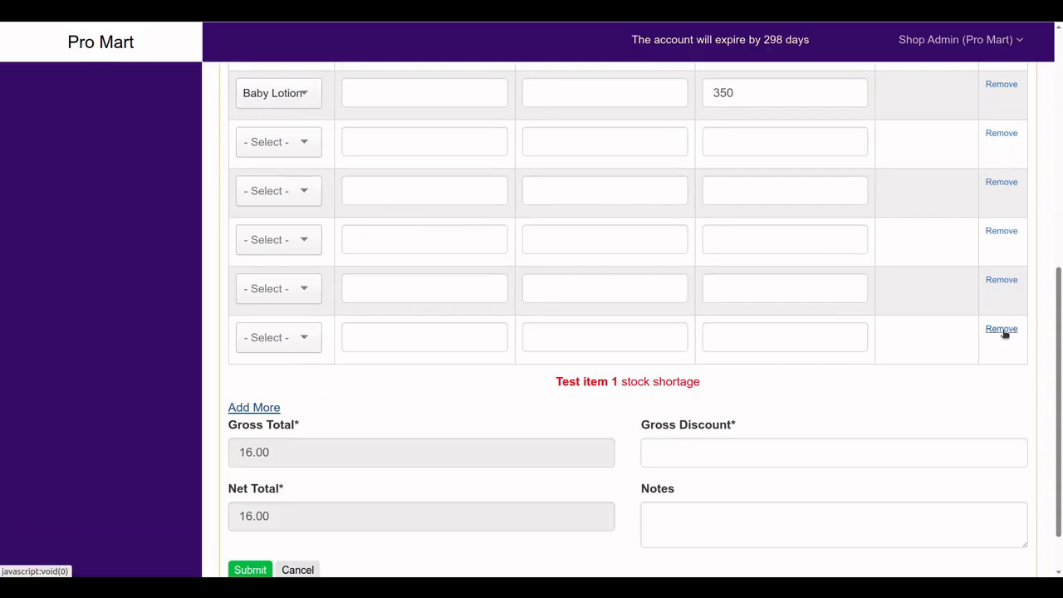
scroll(769, 380, "up", 4)
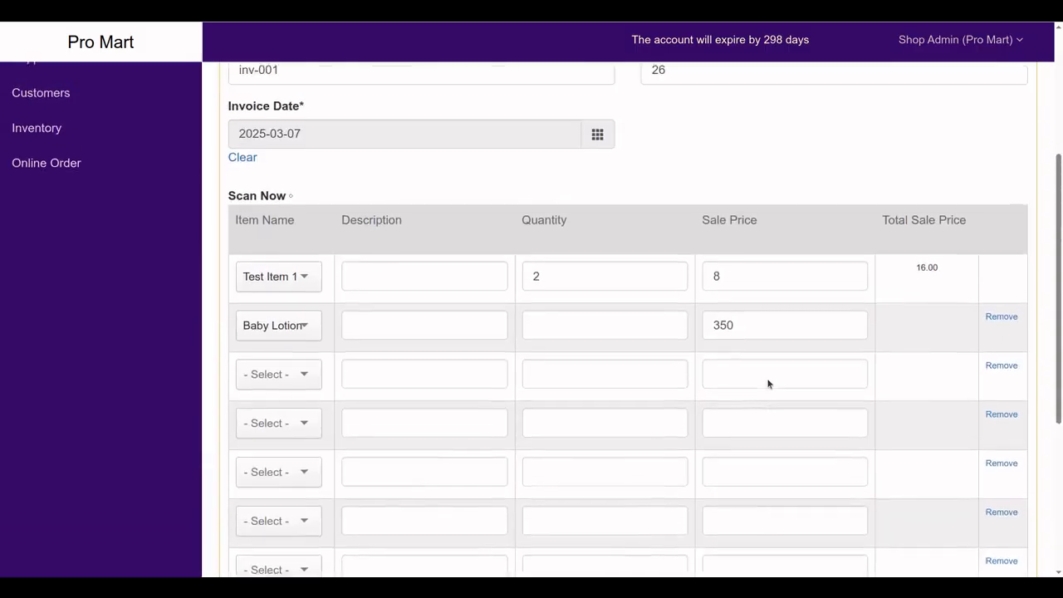
left_click(283, 369)
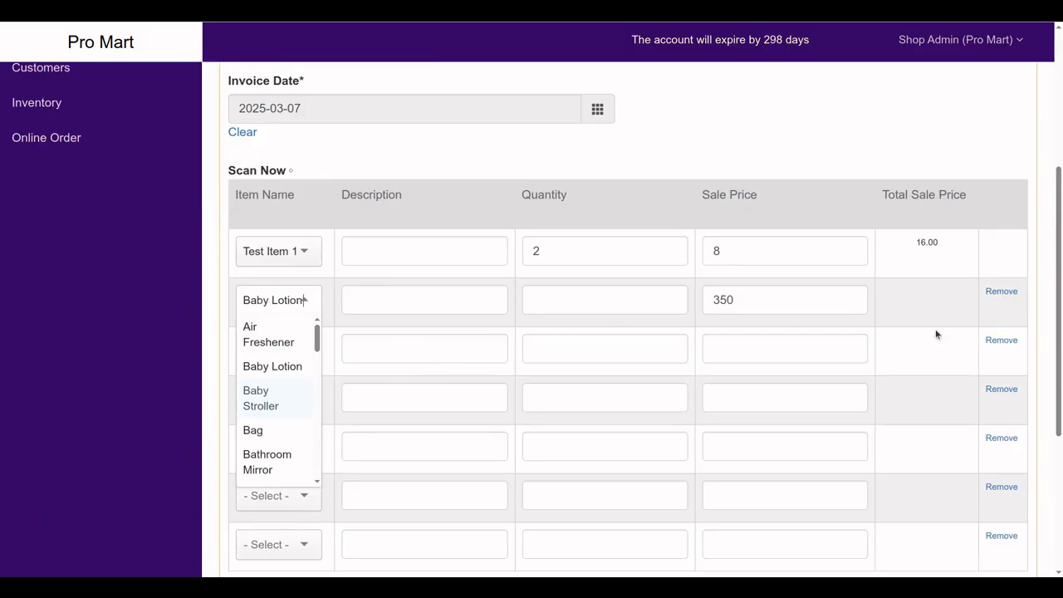
left_click(1001, 292)
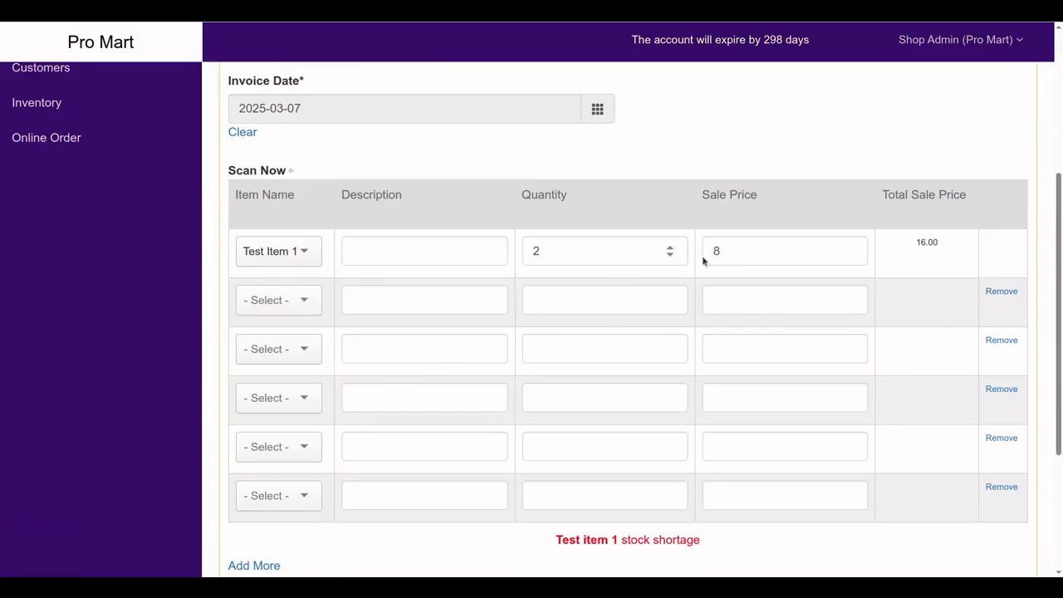
Set the sale price back to 7 and save the sale as invoice 4331
left_click_drag(727, 253, 703, 254)
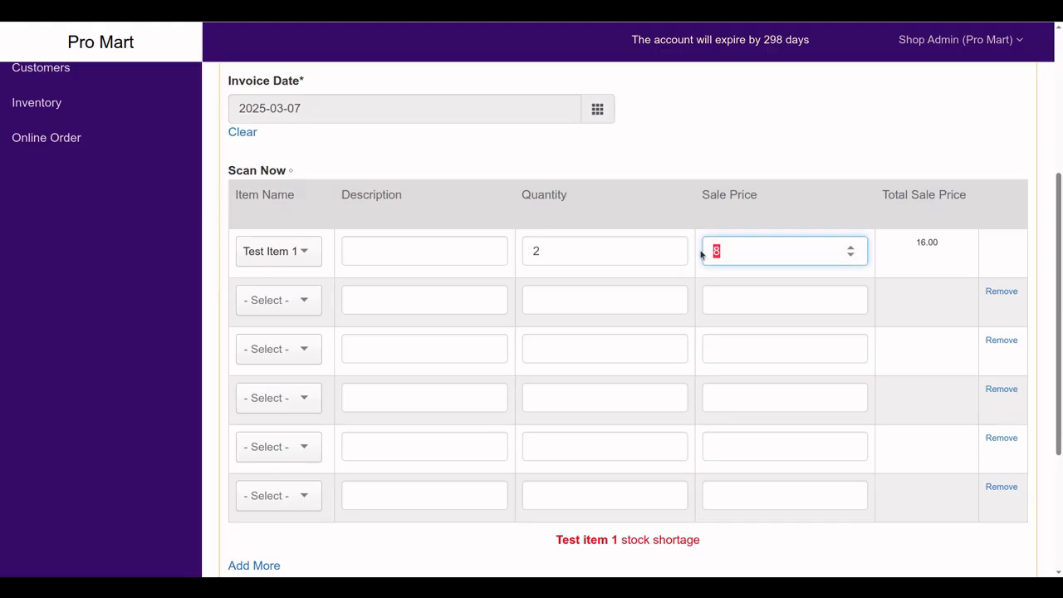
type("7")
scroll(787, 395, "down", 3)
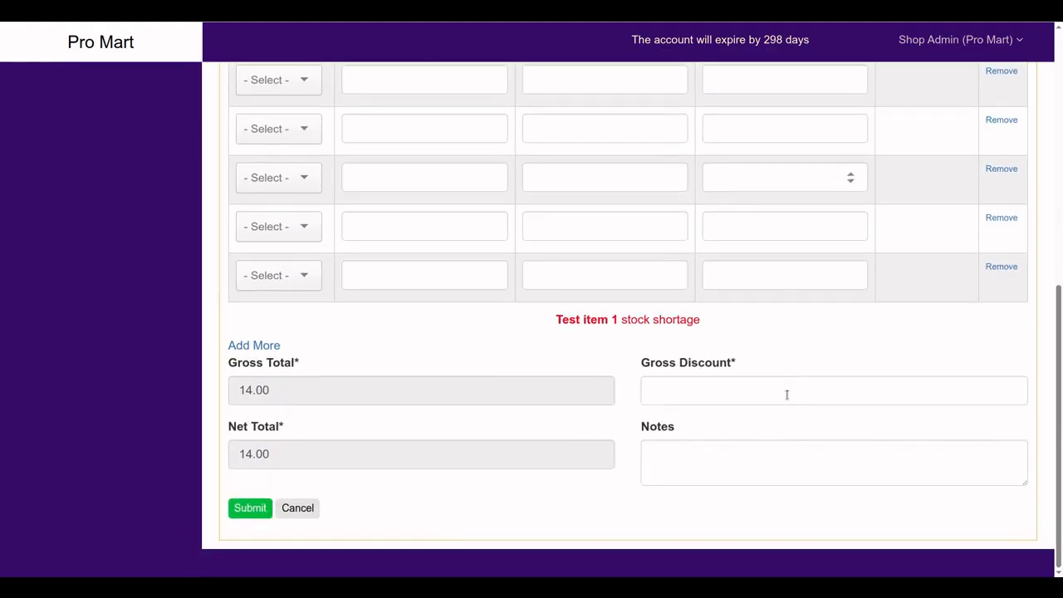
left_click(261, 507)
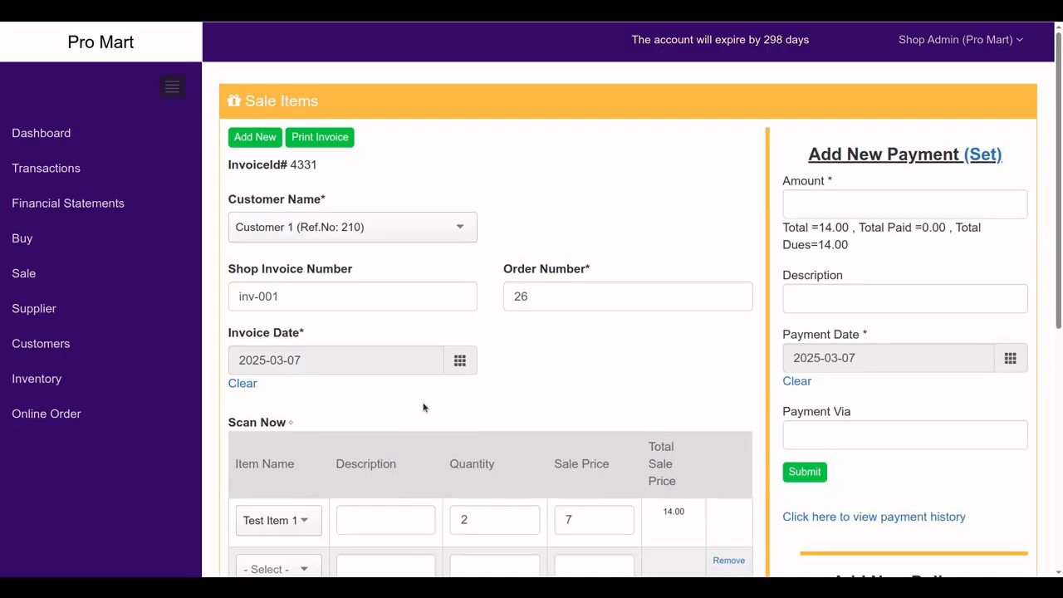
Record a full 14.00 payment on invoice 4331
scroll(423, 408, "down", 2)
scroll(424, 408, "up", 1)
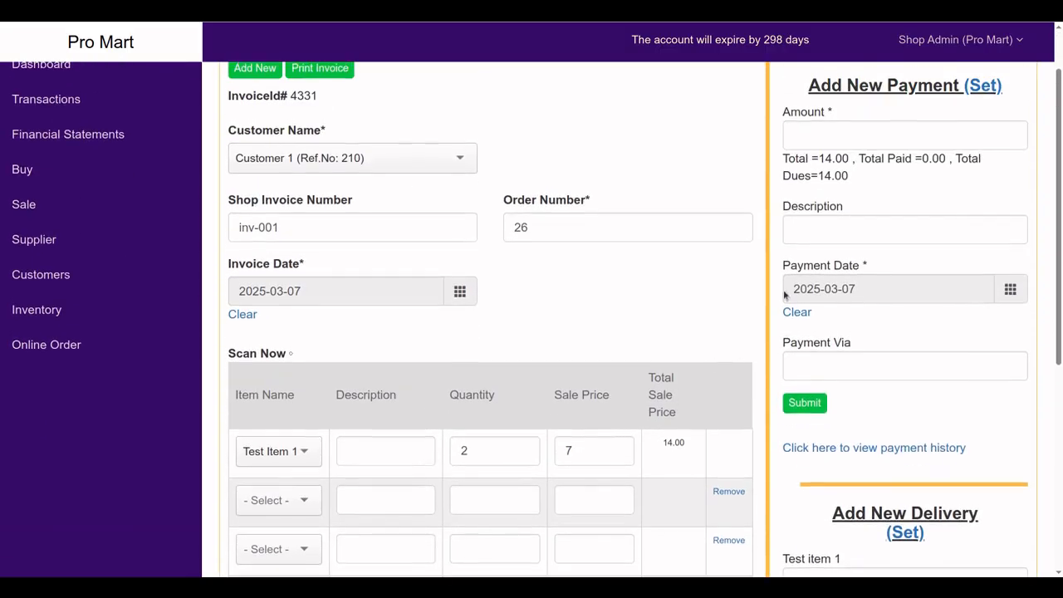
scroll(871, 238, "up", 1)
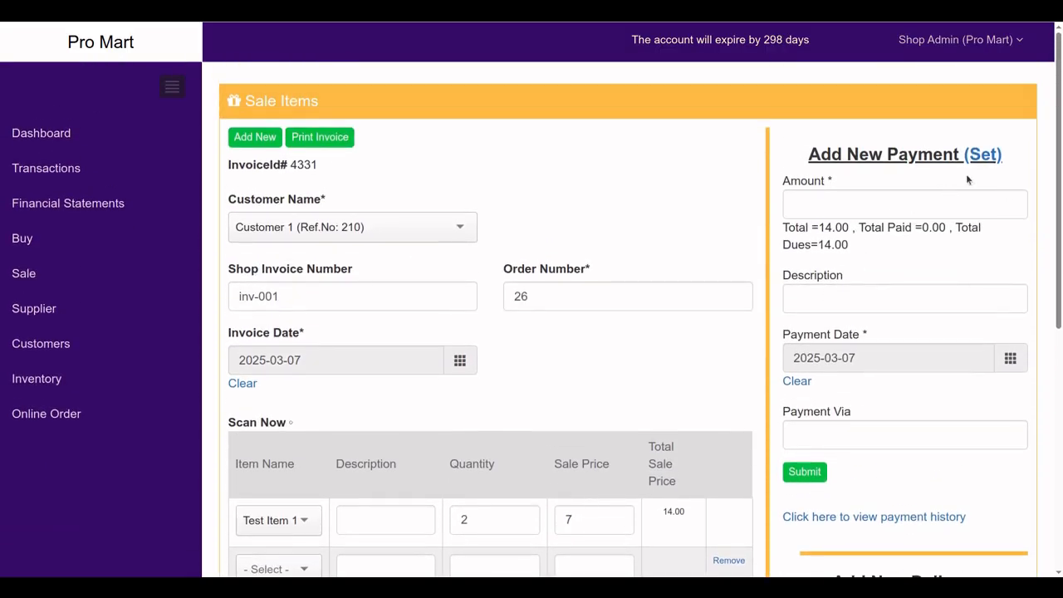
left_click(987, 158)
left_click_drag(833, 203, 784, 199)
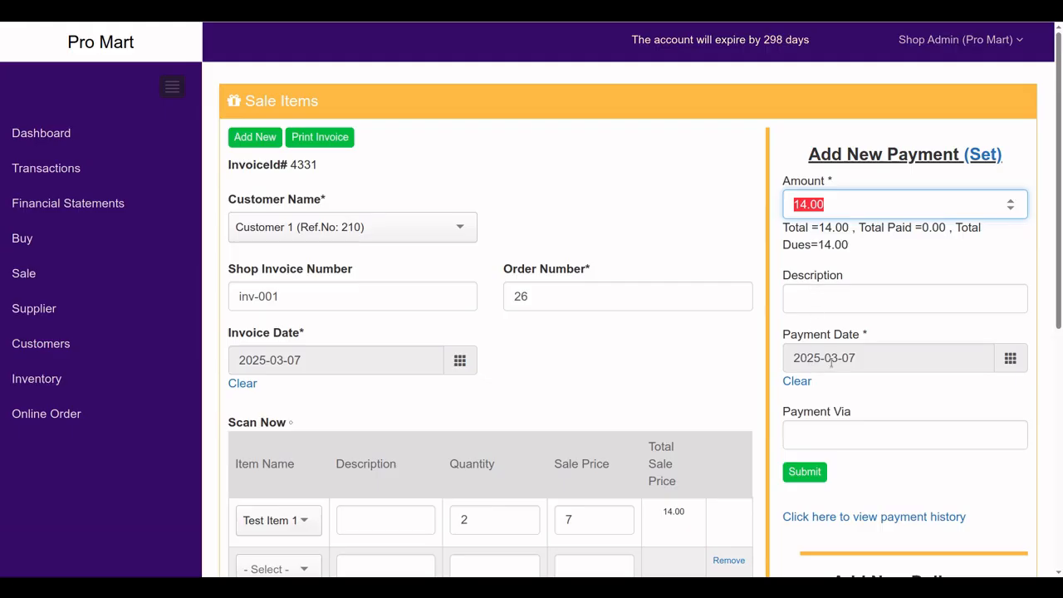
scroll(835, 426, "down", 1)
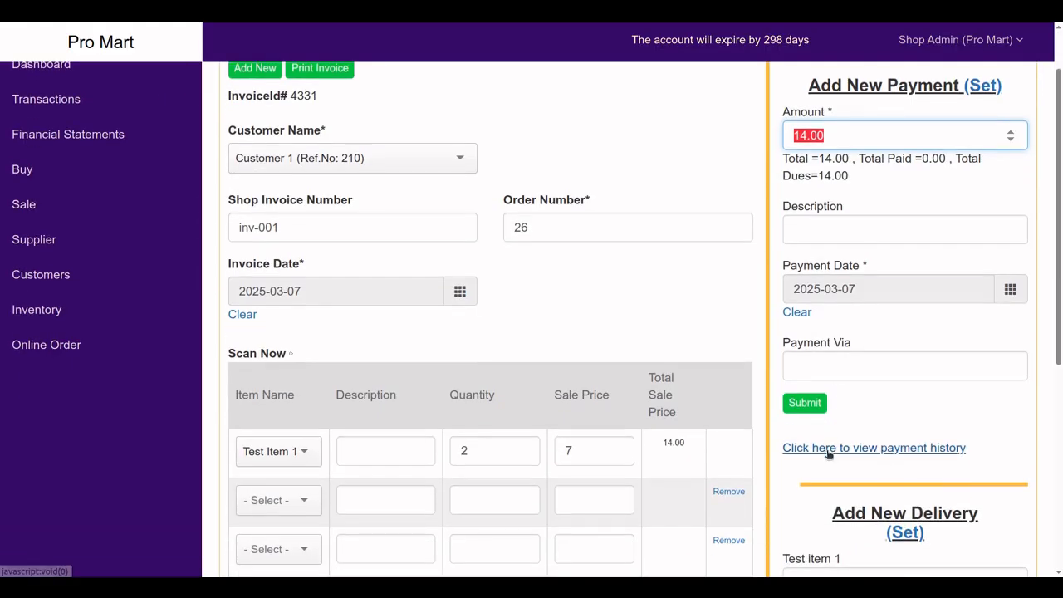
left_click(815, 411)
View the payment history, confirming 14.00 paid and 0.00 due
scroll(825, 424, "down", 2)
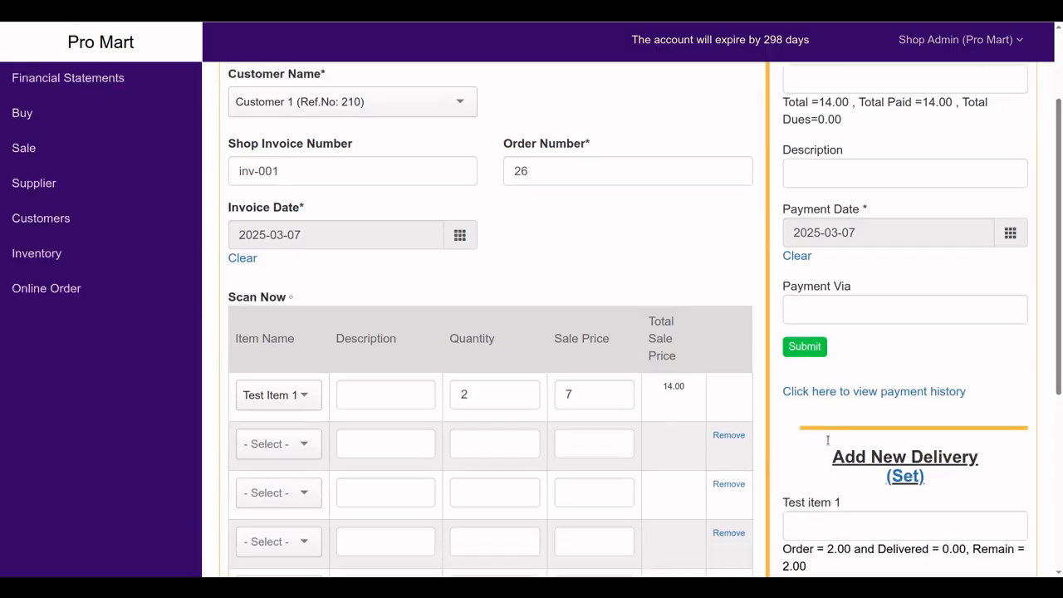
left_click(819, 381)
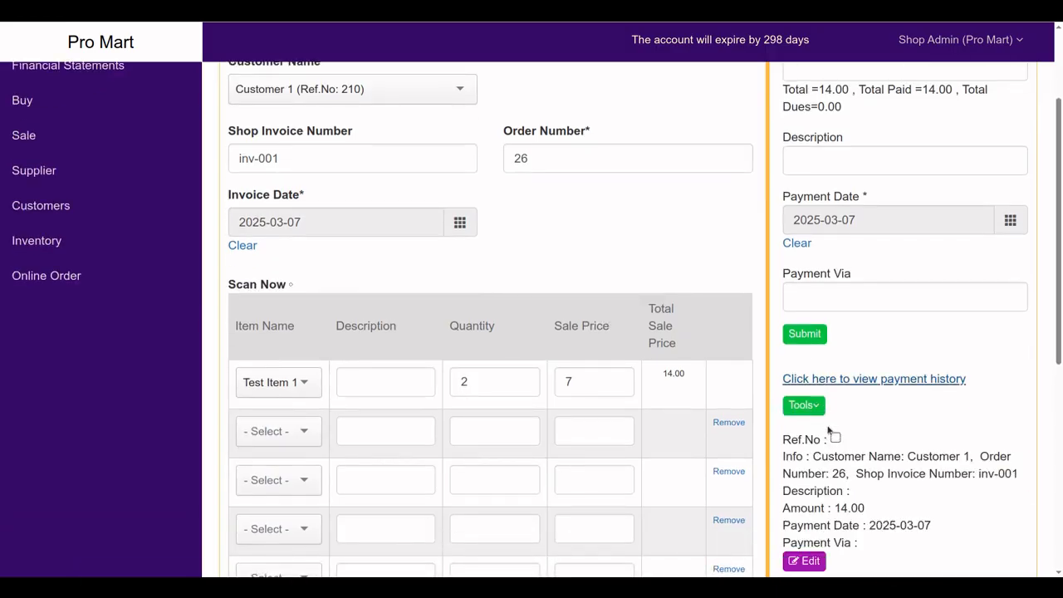
scroll(868, 400, "up", 2)
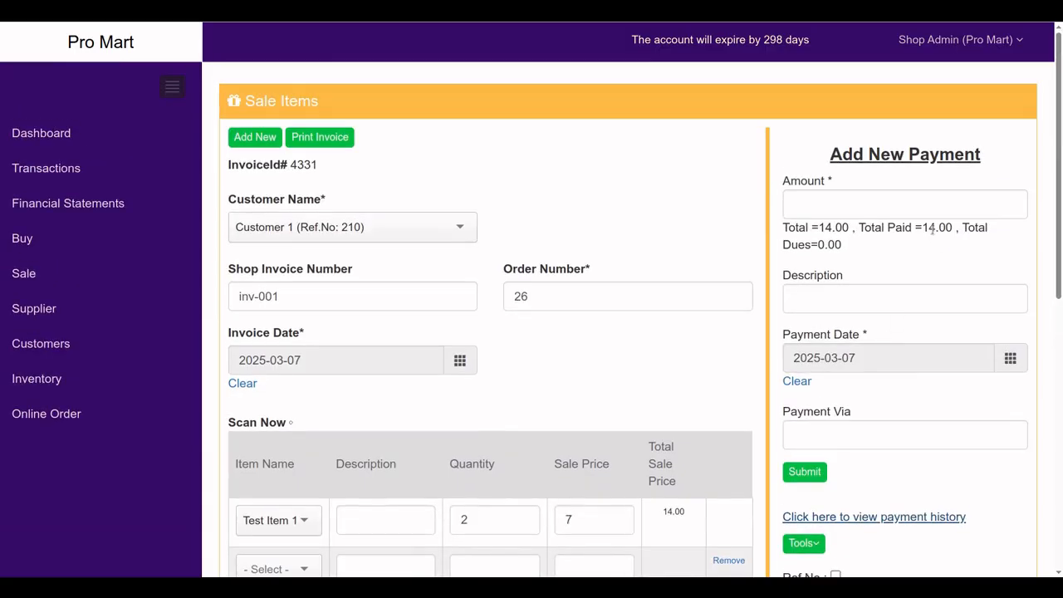
scroll(914, 390, "down", 8)
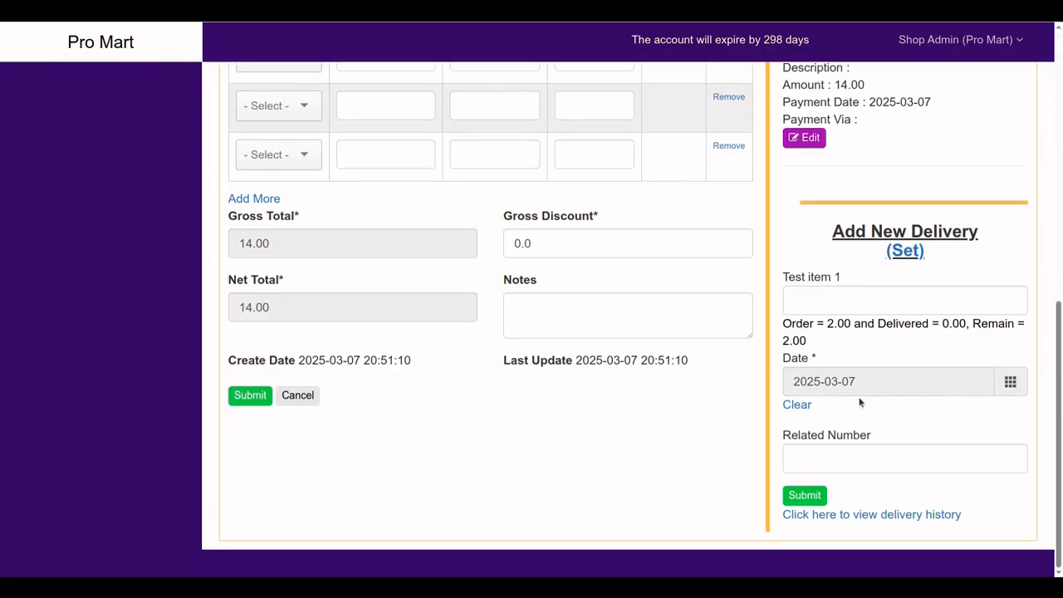
Enter a delivery of 2 Test item 1 on invoice 4331, dated 2025-03-07
left_click(814, 308)
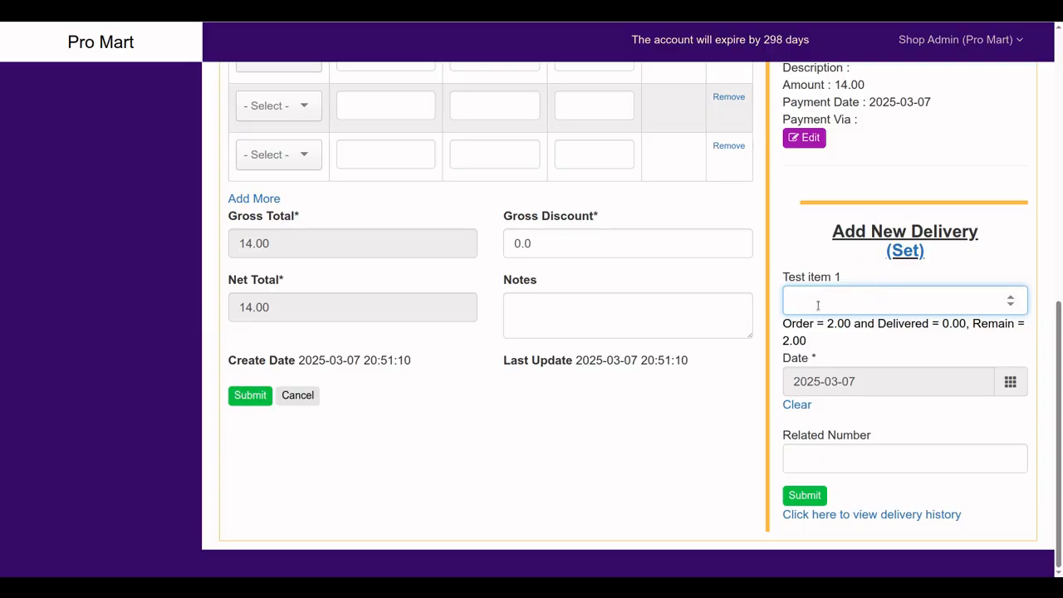
left_click(907, 252)
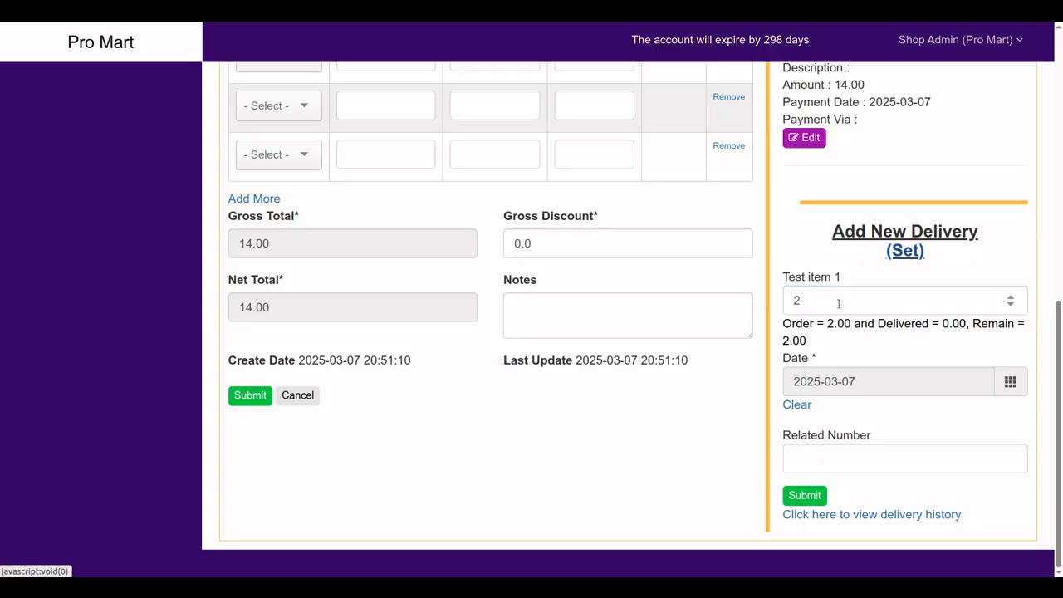
left_click(807, 497)
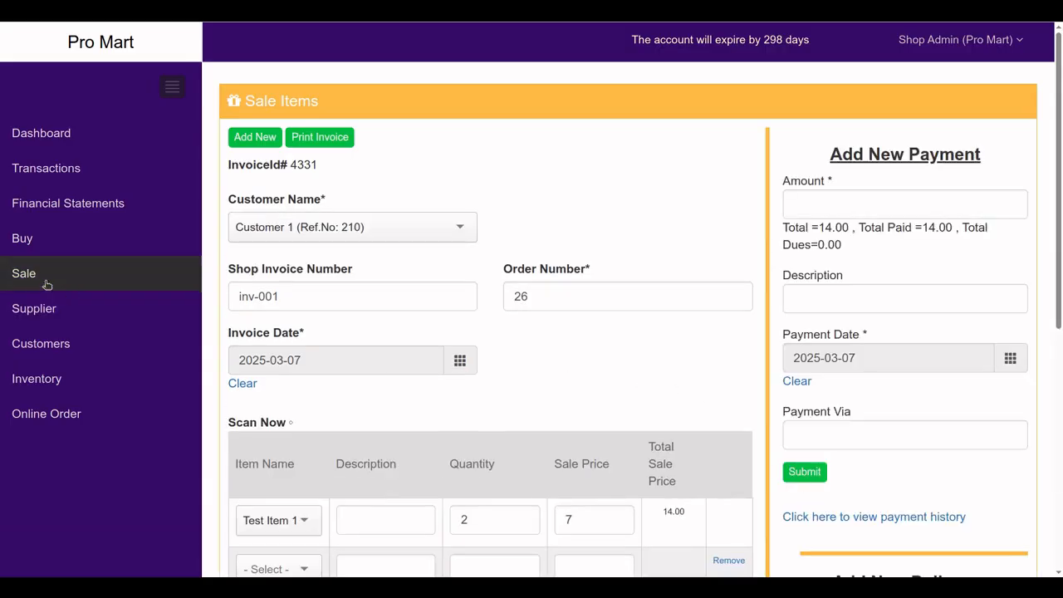
In the Sale list, check order 26's Inv.Profit of 8.00 against its 6.00 COGS
left_click(25, 274)
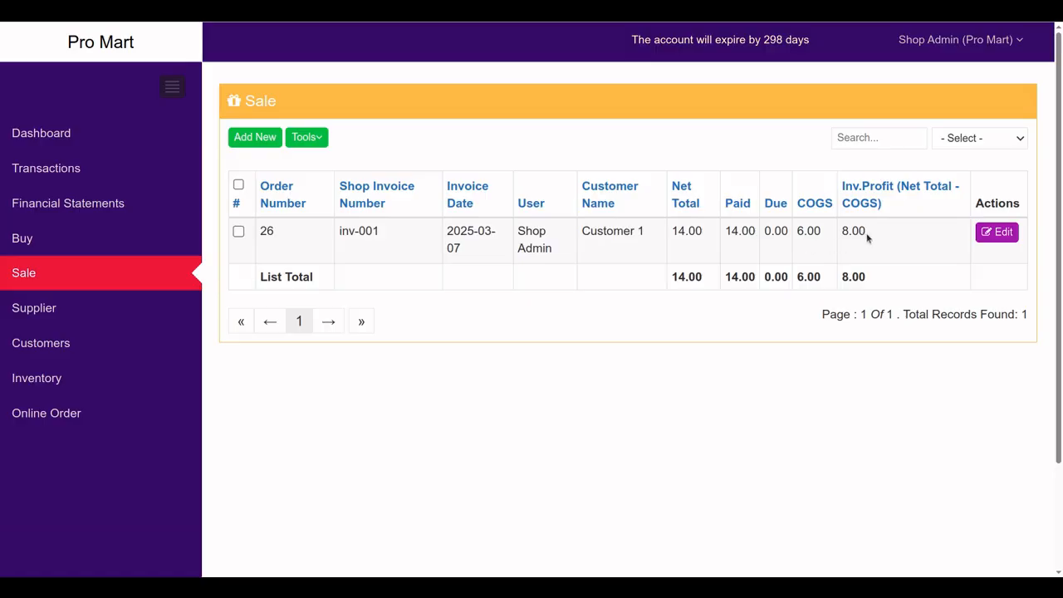
left_click_drag(869, 238, 835, 243)
left_click(872, 243)
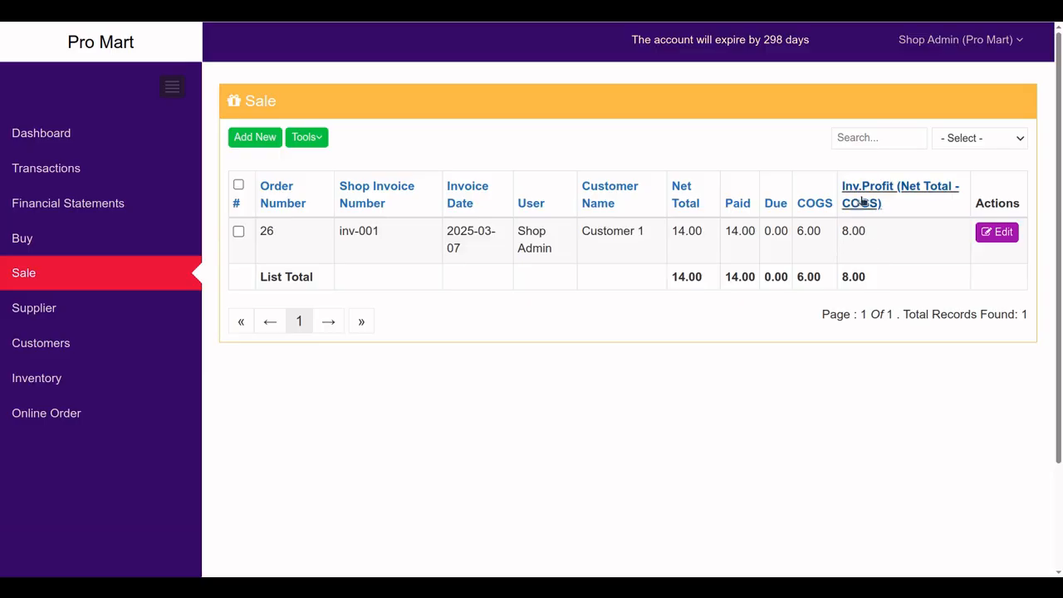
left_click_drag(867, 240, 841, 235)
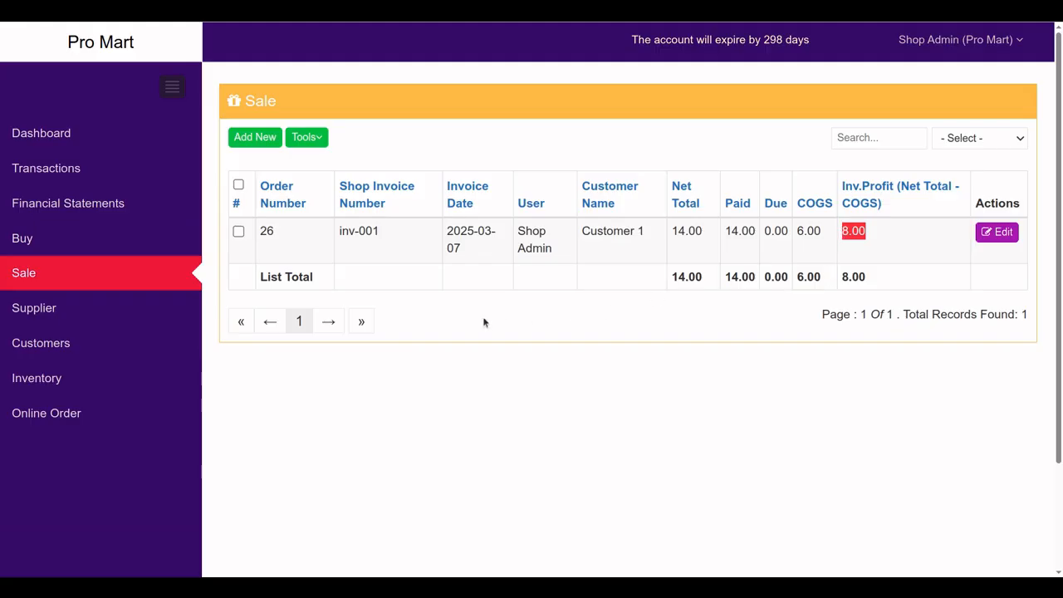
left_click(52, 208)
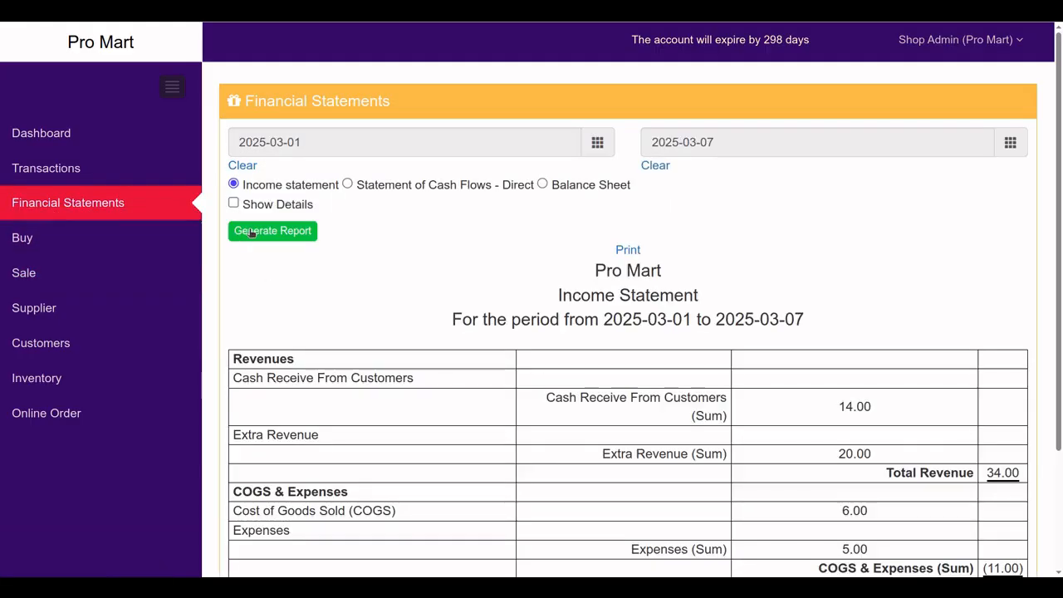
Regenerate the 2025-03-01 to 2025-03-07 income statement with Show Details enabled
scroll(634, 373, "down", 2)
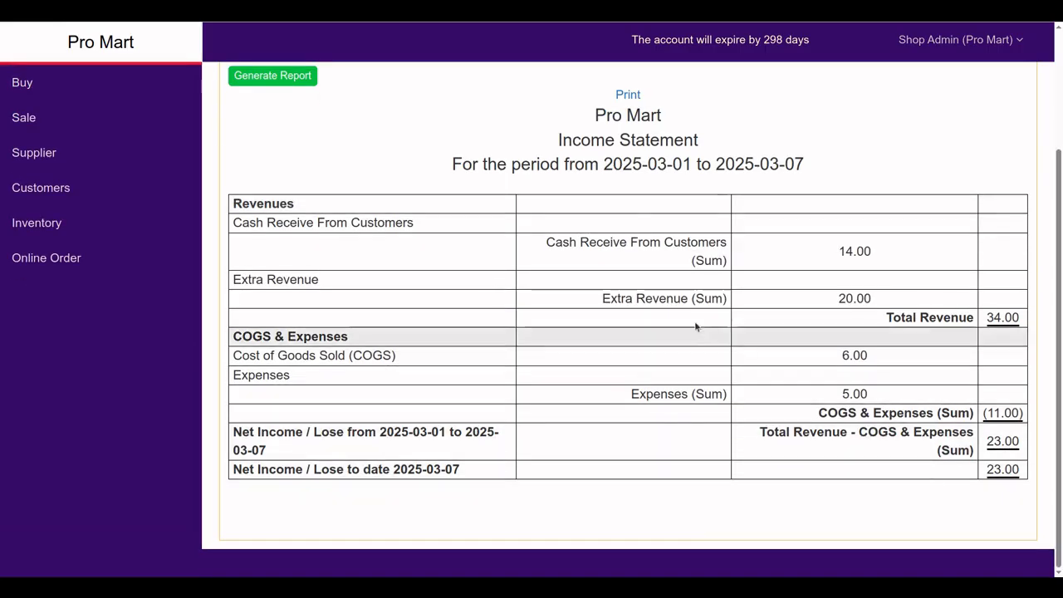
scroll(581, 291, "up", 2)
scroll(600, 360, "down", 2)
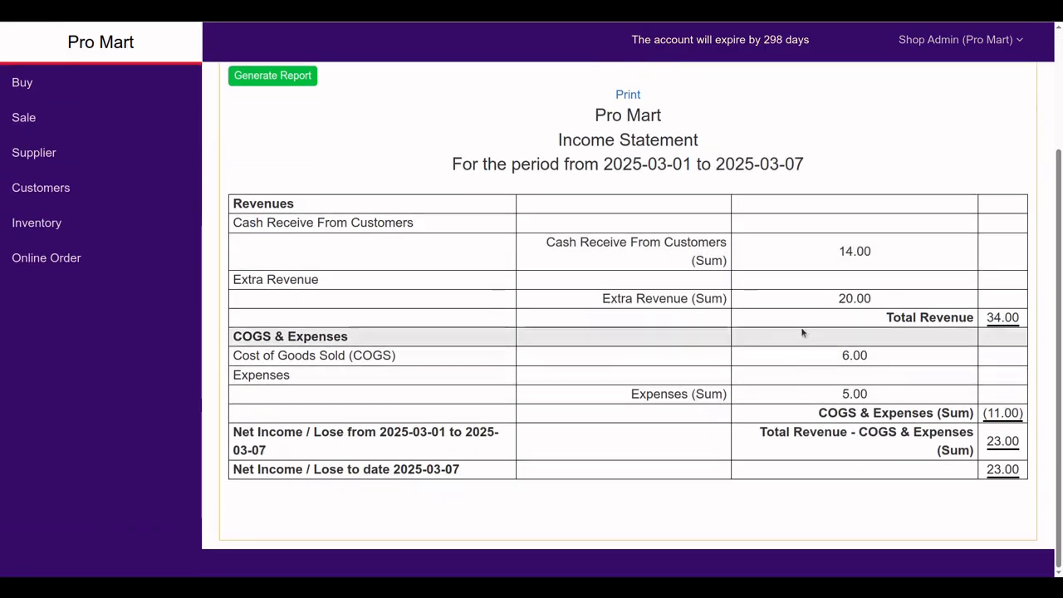
scroll(582, 307, "up", 3)
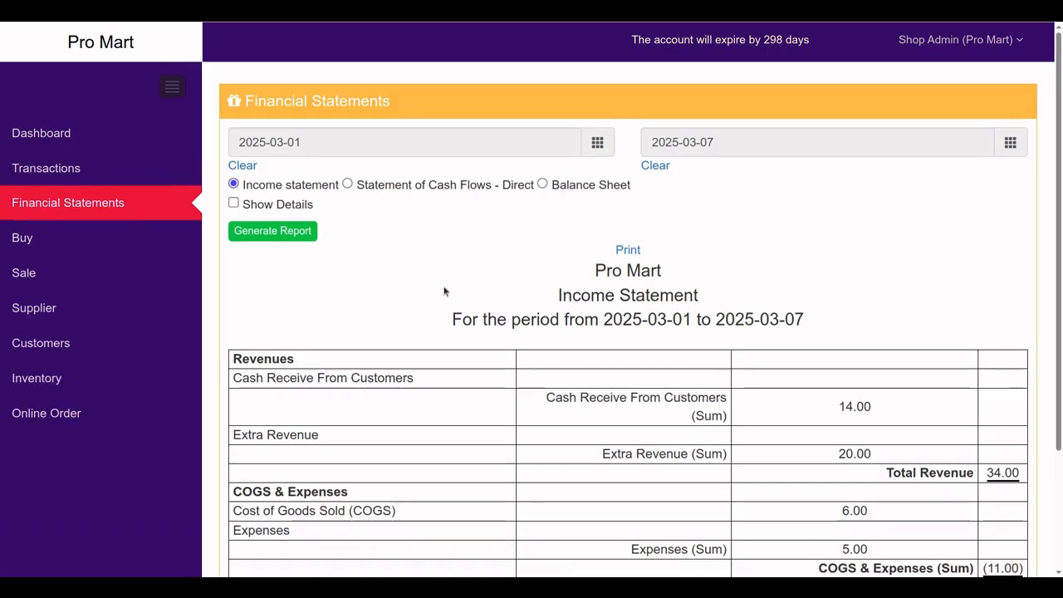
left_click(234, 203)
left_click(260, 233)
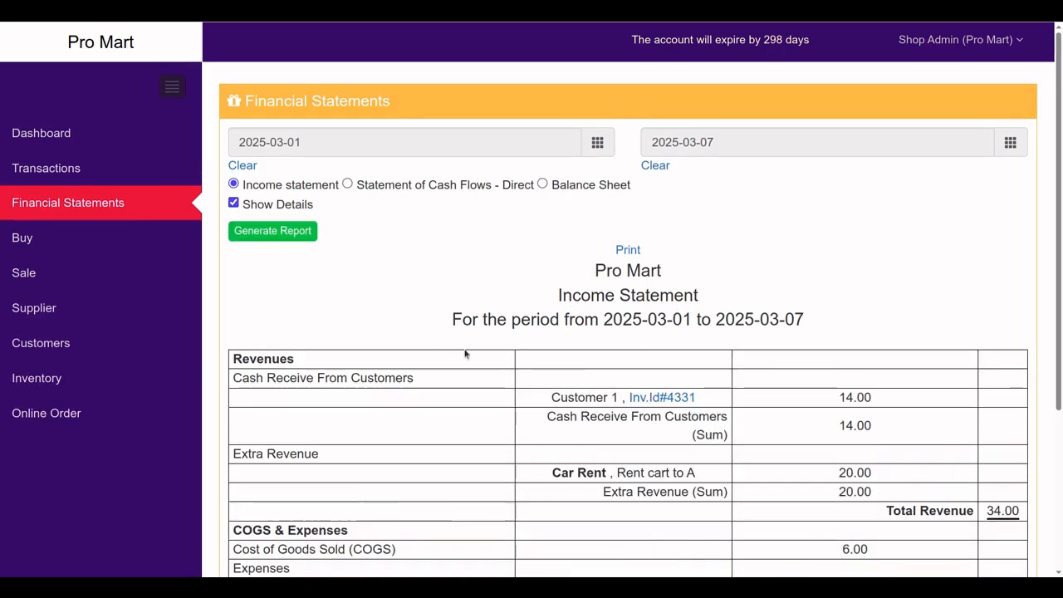
Confirm Customer 1's 14.00 receipt and the 6.00 cost of goods sold in the detail rows
scroll(490, 362, "down", 3)
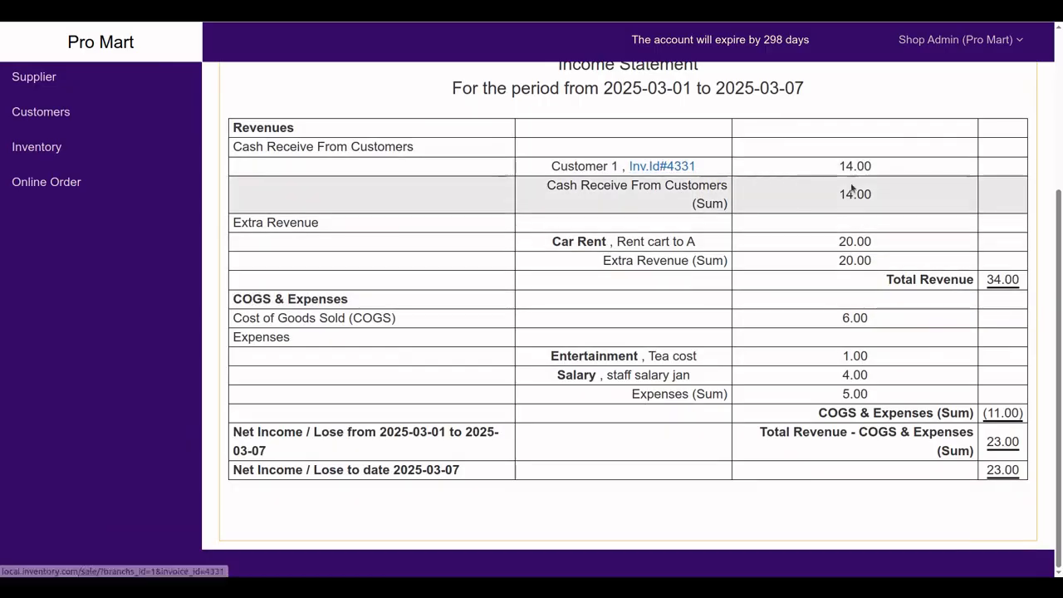
left_click_drag(843, 165, 880, 174)
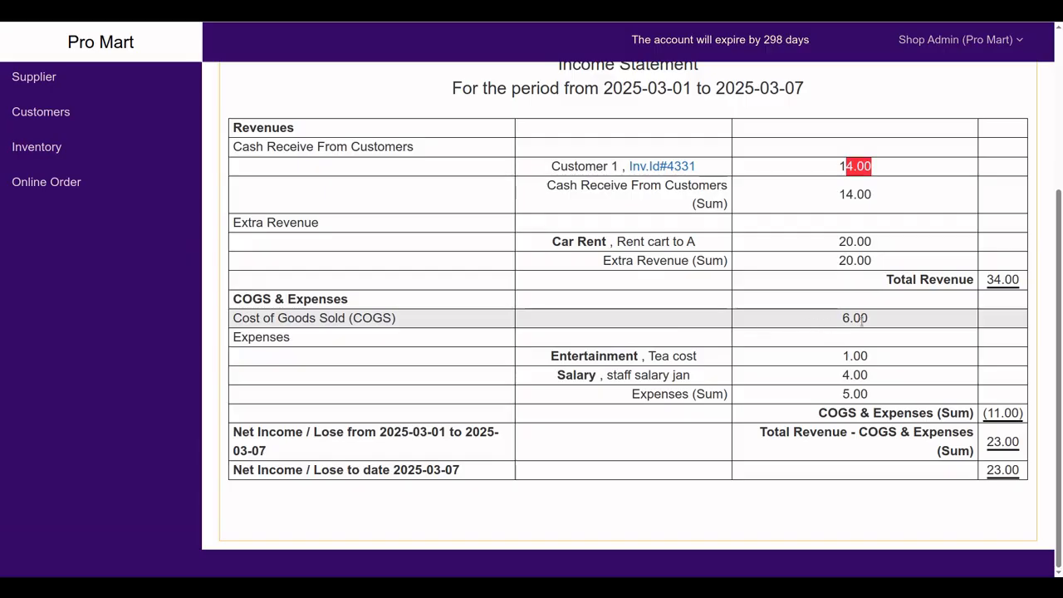
left_click_drag(843, 318, 871, 319)
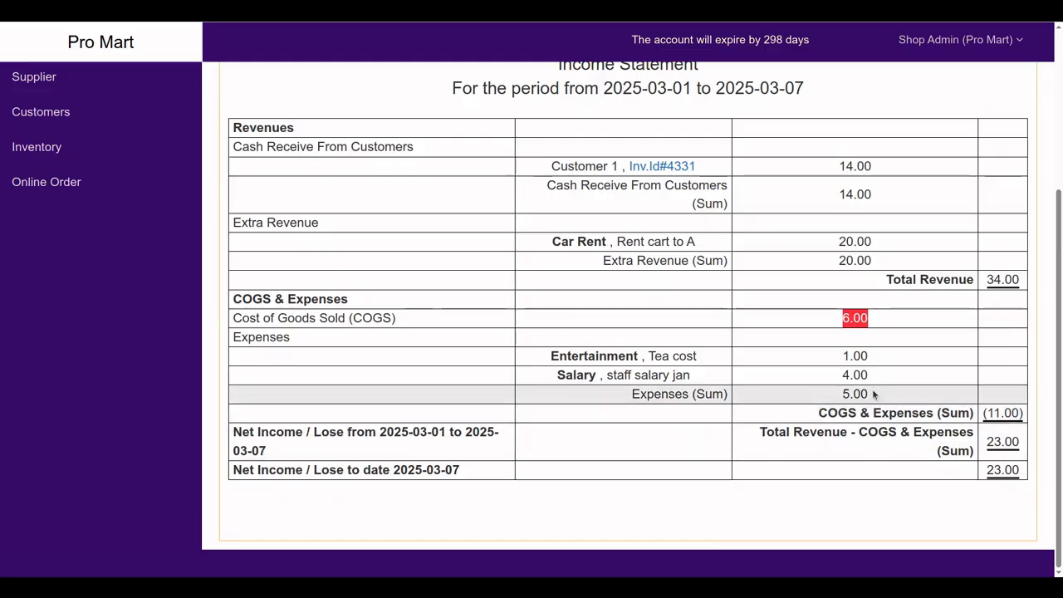
scroll(594, 234, "up", 3)
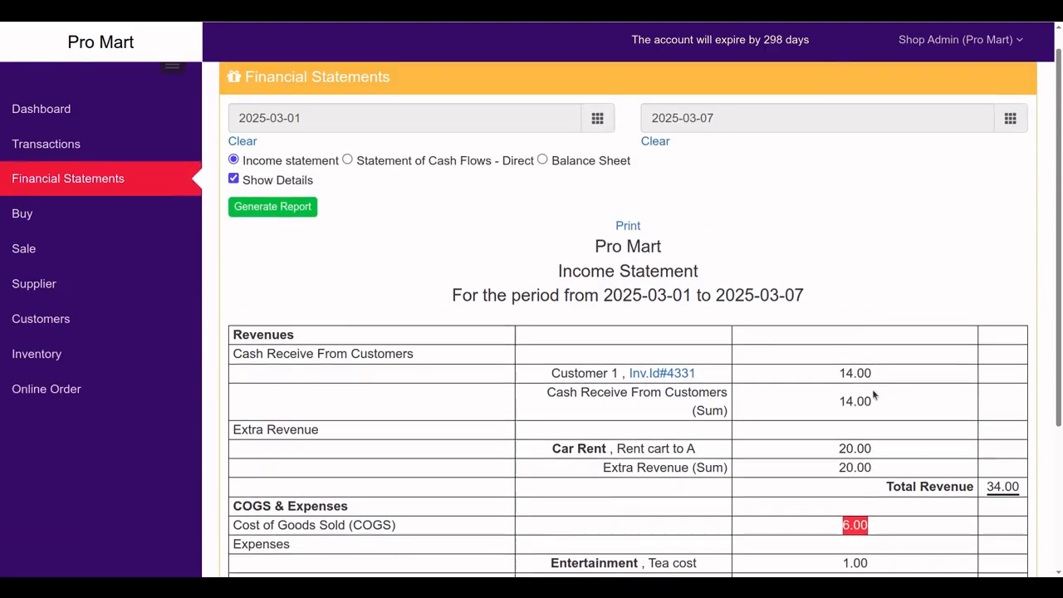
Generate the 2025-03-07 balance sheet and compare both 120 totals and the 23.00 return earnings
left_click(544, 162)
left_click(293, 187)
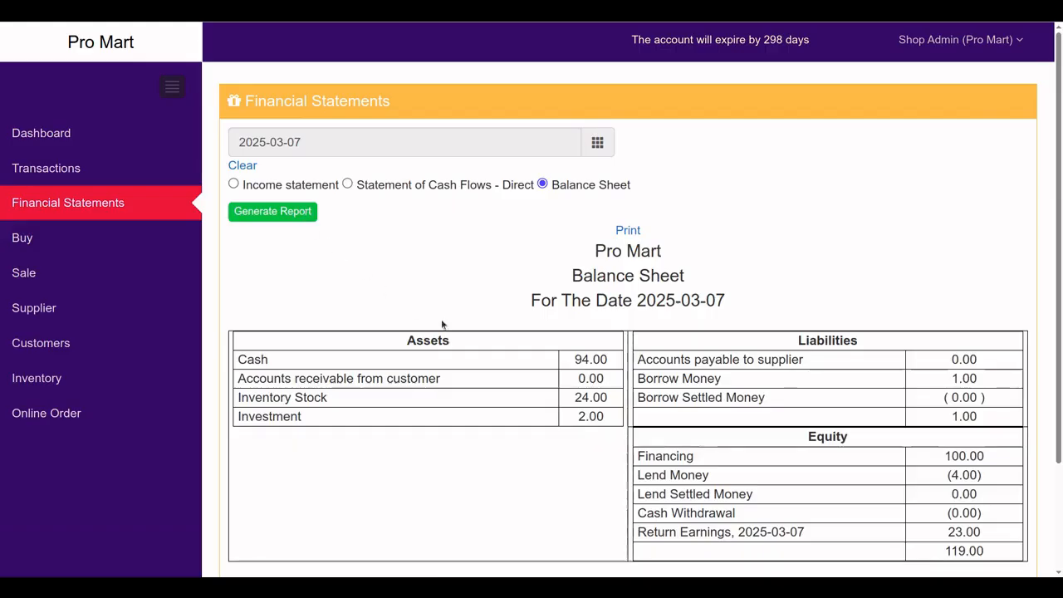
scroll(554, 385, "down", 2)
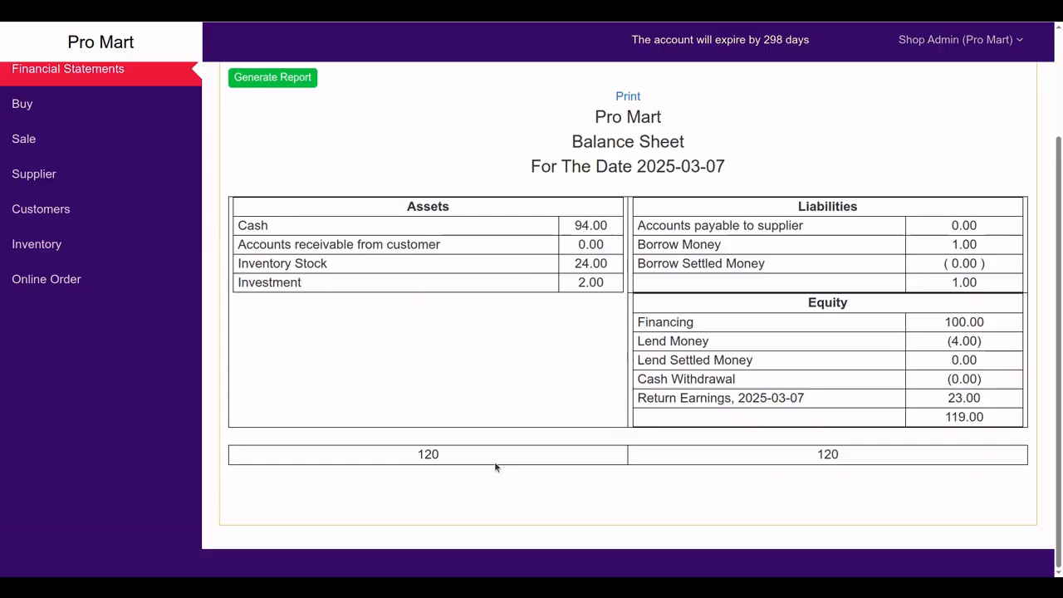
double_click(440, 458)
left_click_drag(820, 454, 848, 465)
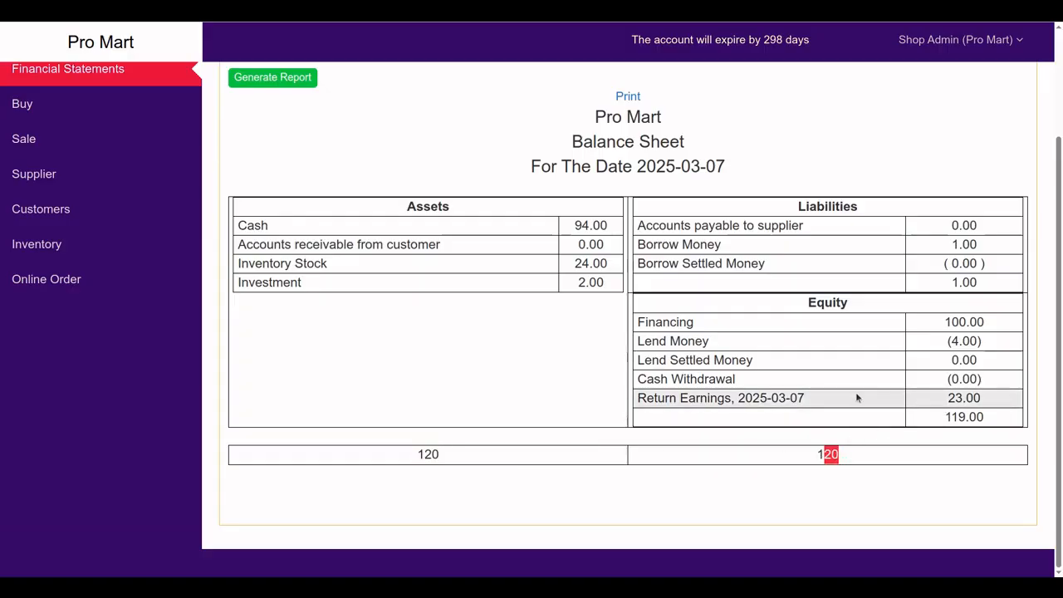
left_click_drag(947, 398, 988, 407)
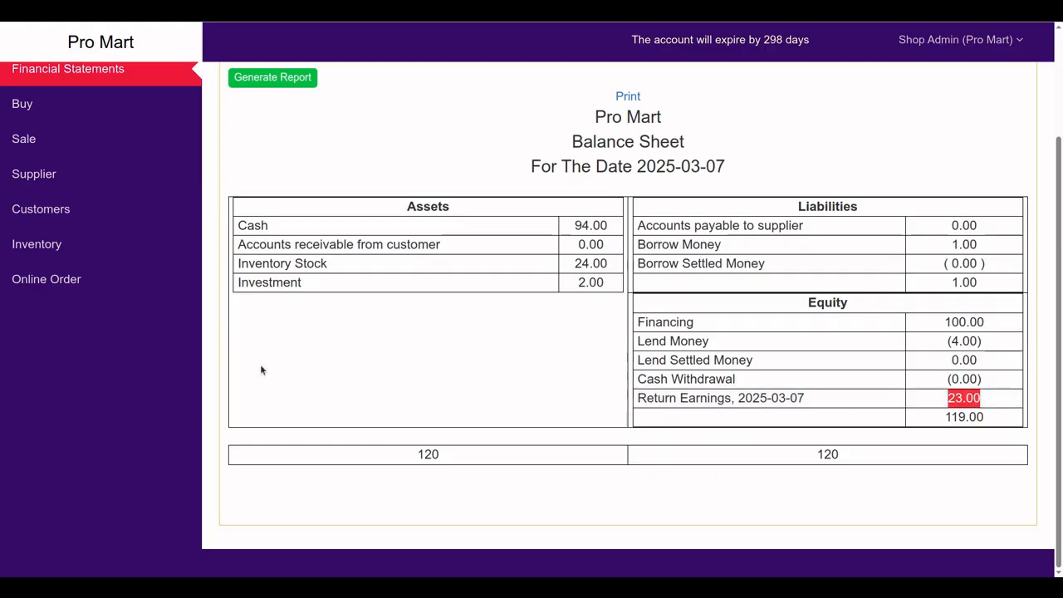
left_click(33, 141)
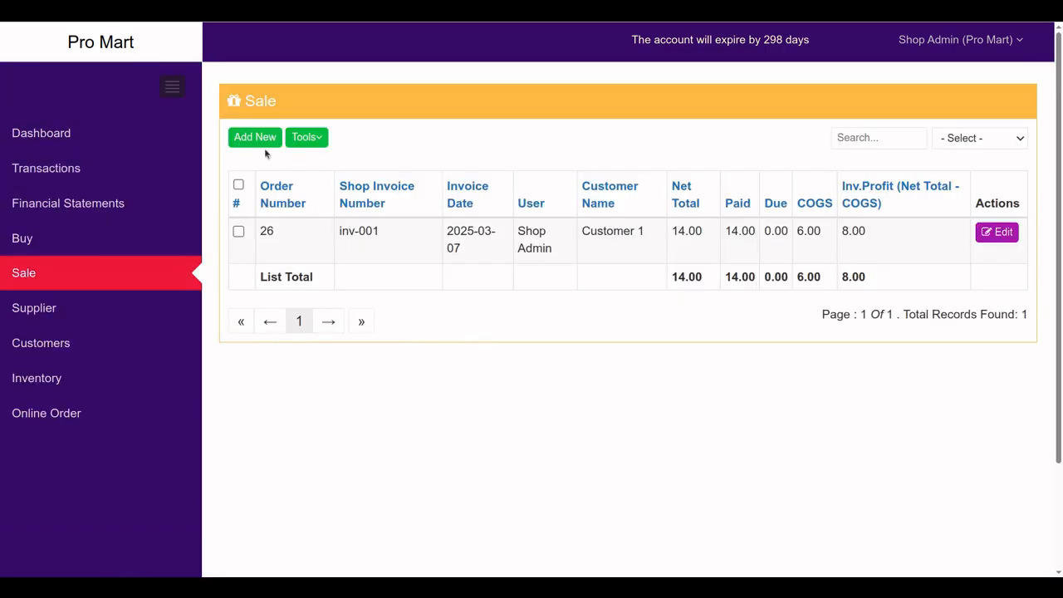
Open the advanced sale search, look at its customer, invoice and date filters, then close it unchanged
left_click(307, 141)
left_click(286, 165)
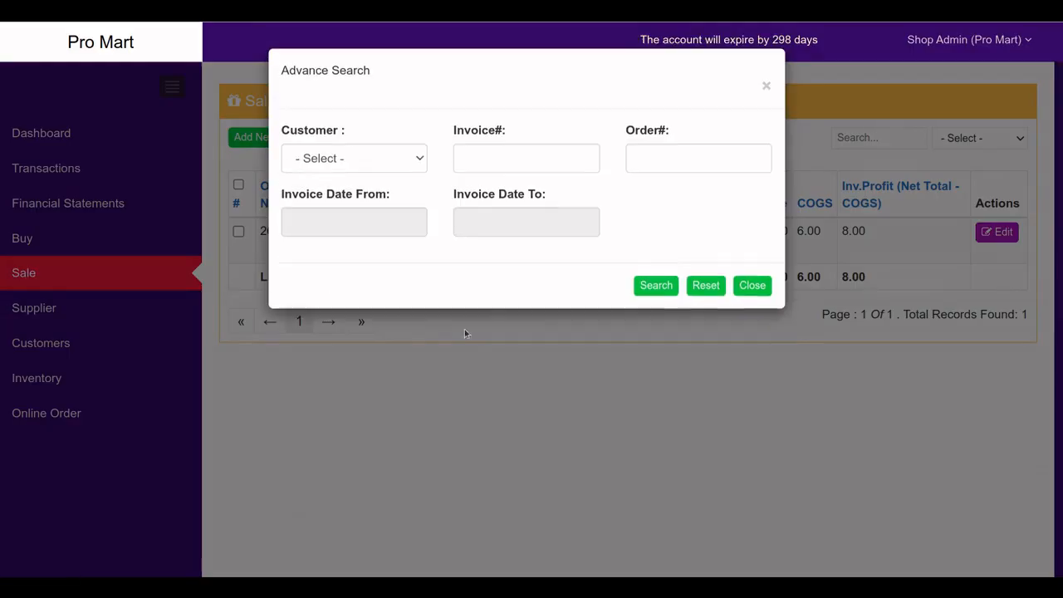
left_click(383, 166)
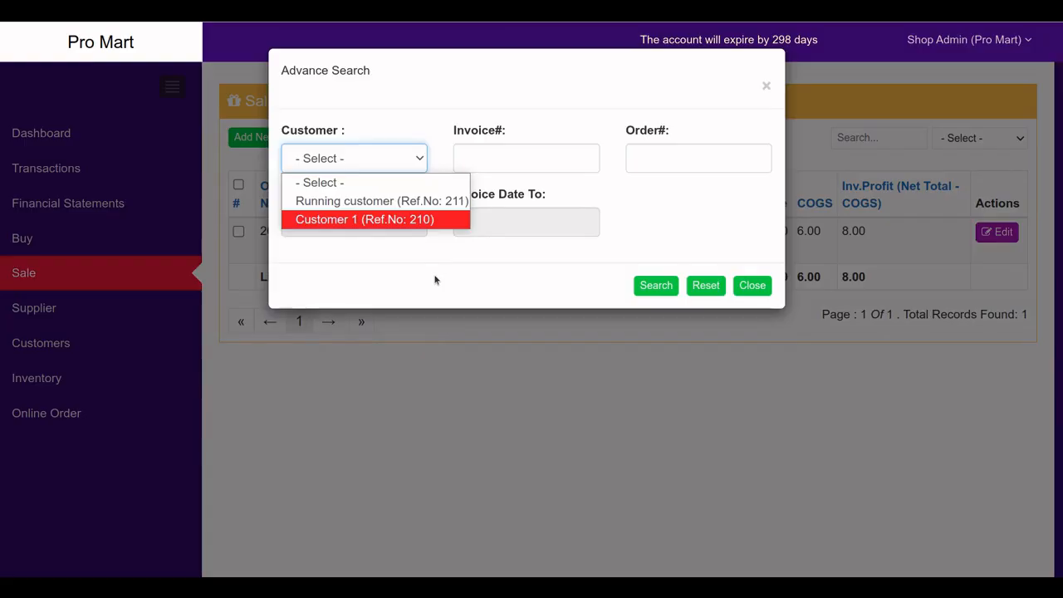
left_click(470, 266)
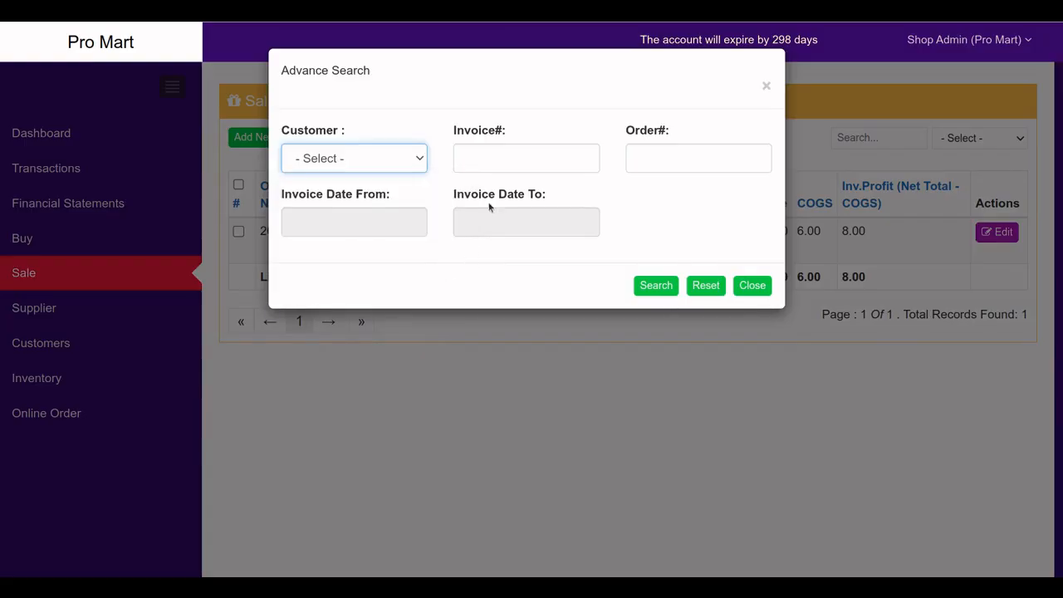
left_click(495, 165)
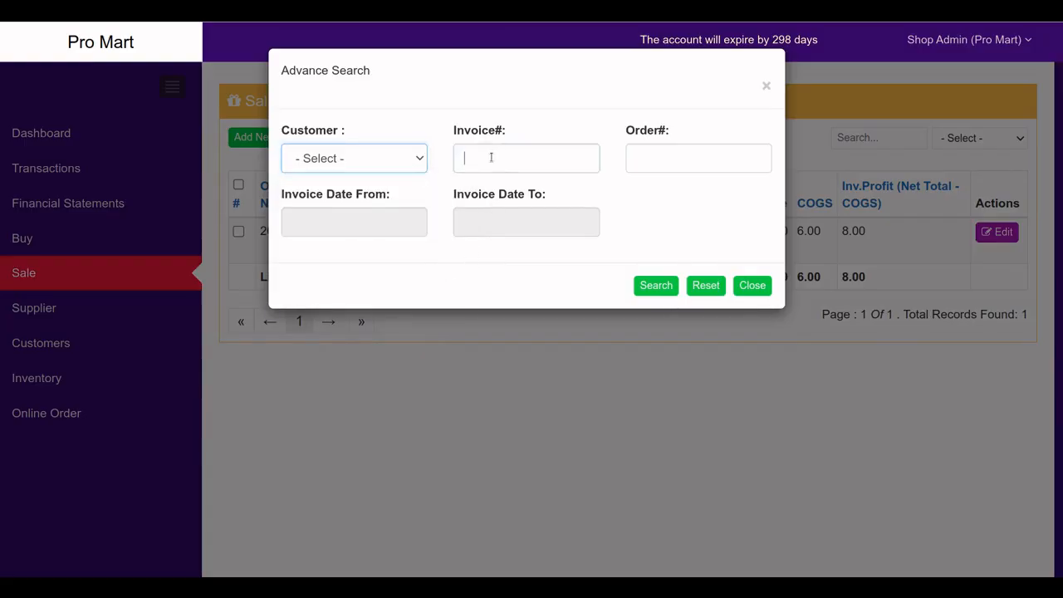
left_click(411, 217)
left_click(500, 263)
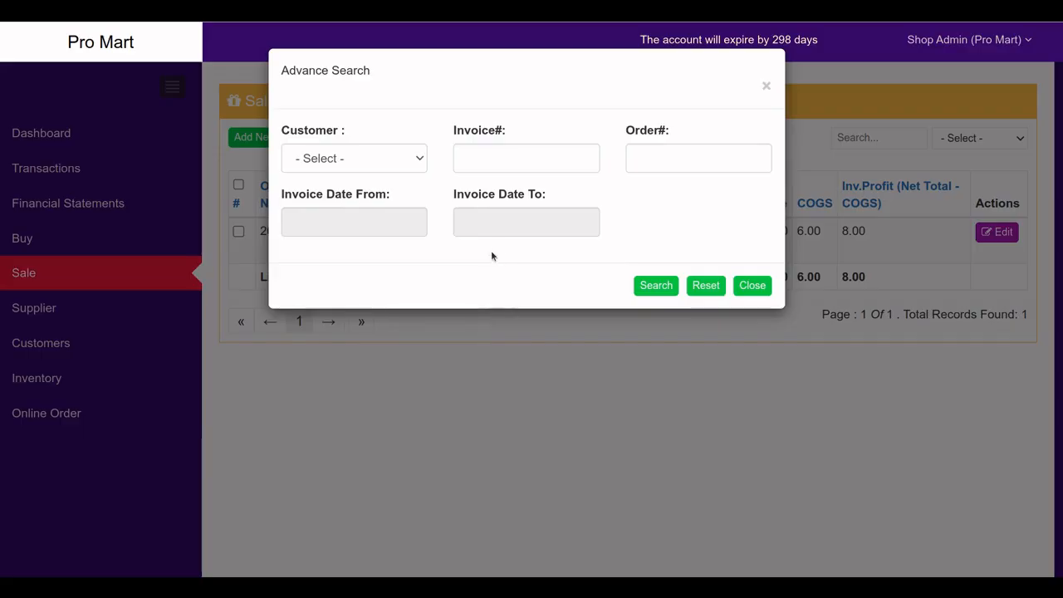
left_click(523, 163)
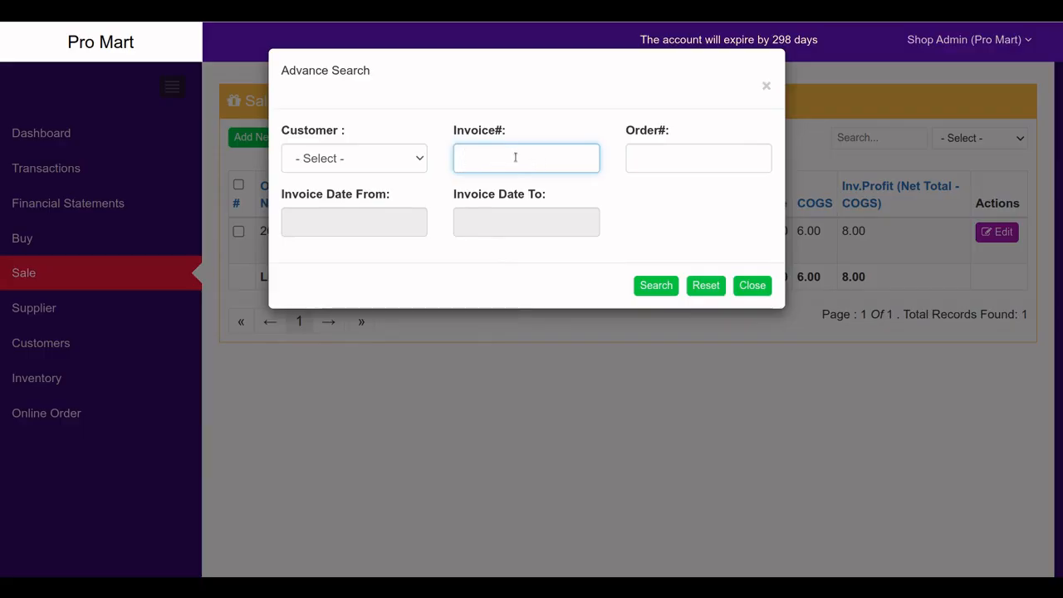
left_click(758, 293)
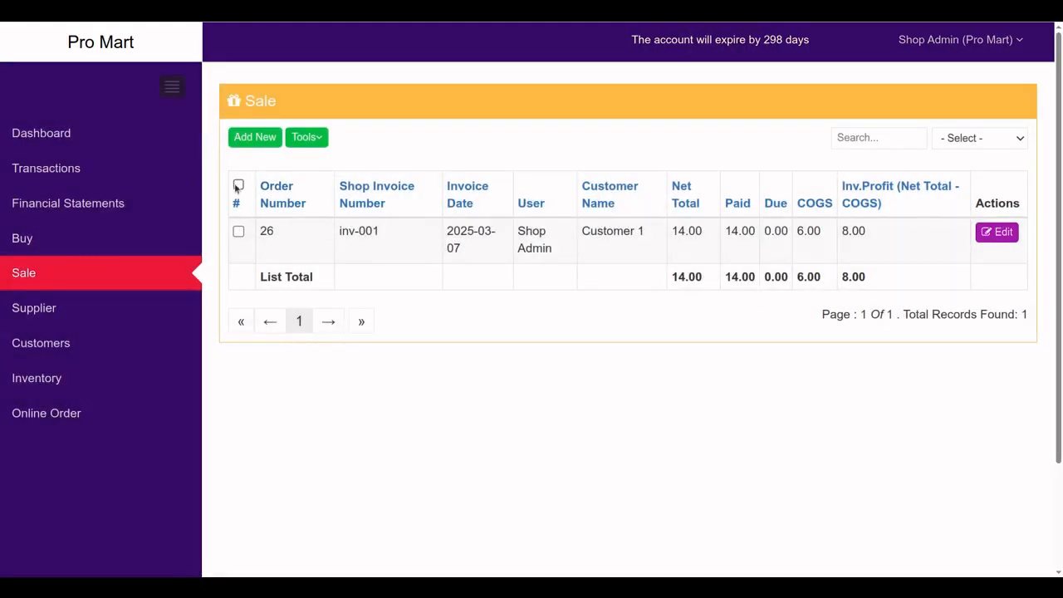
left_click(238, 185)
left_click(311, 141)
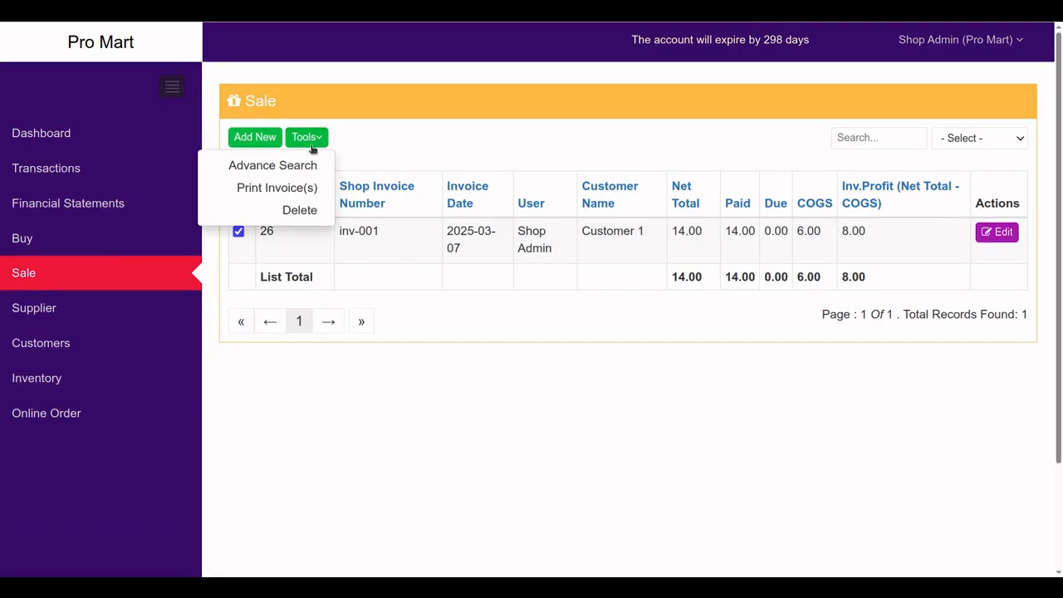
left_click(268, 187)
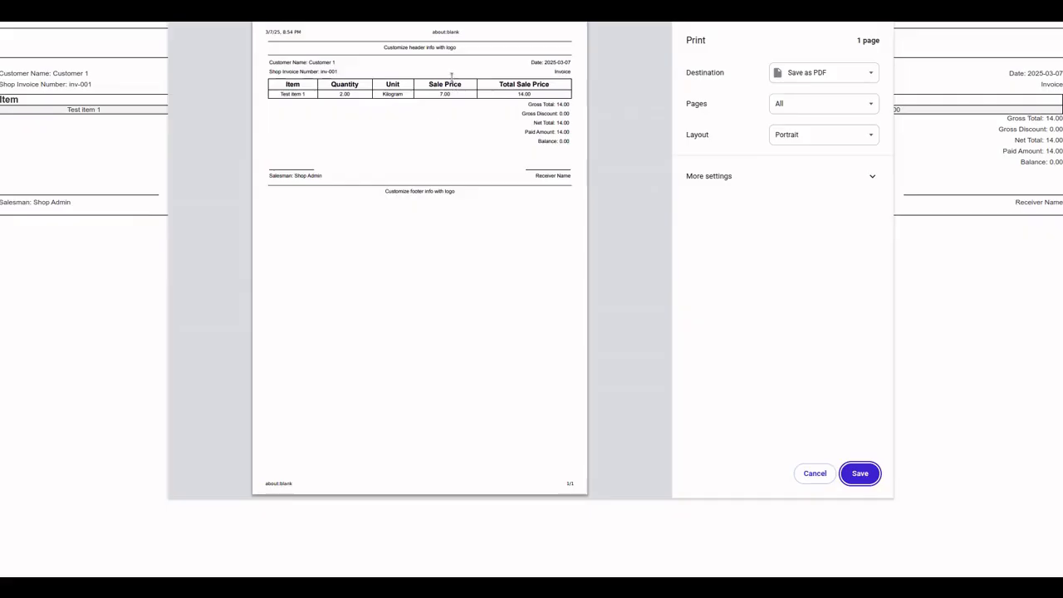
left_click_drag(383, 47, 455, 50)
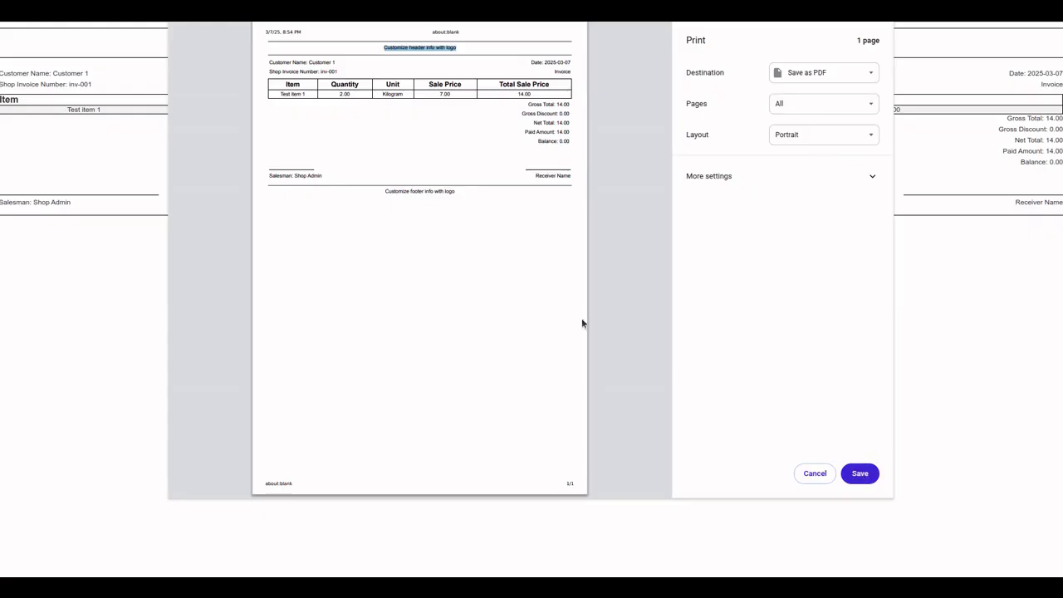
left_click(816, 473)
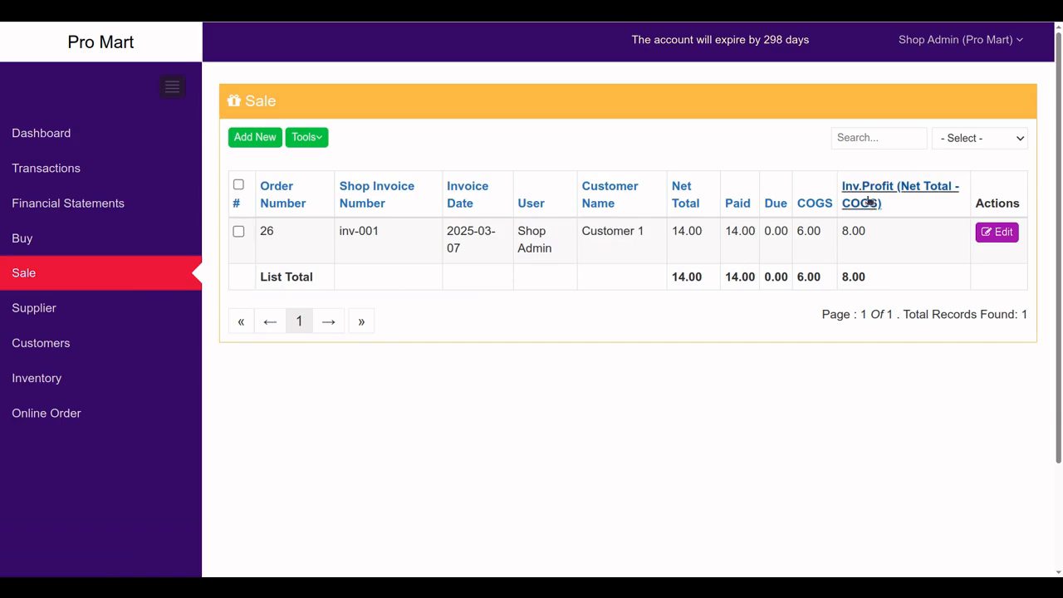
left_click(862, 139)
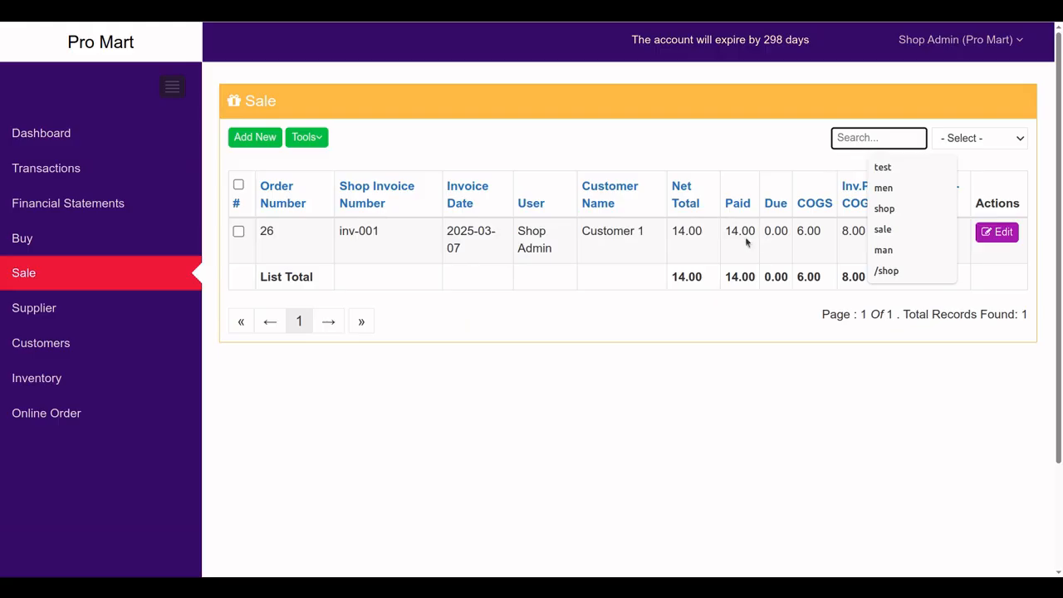
left_click(621, 299)
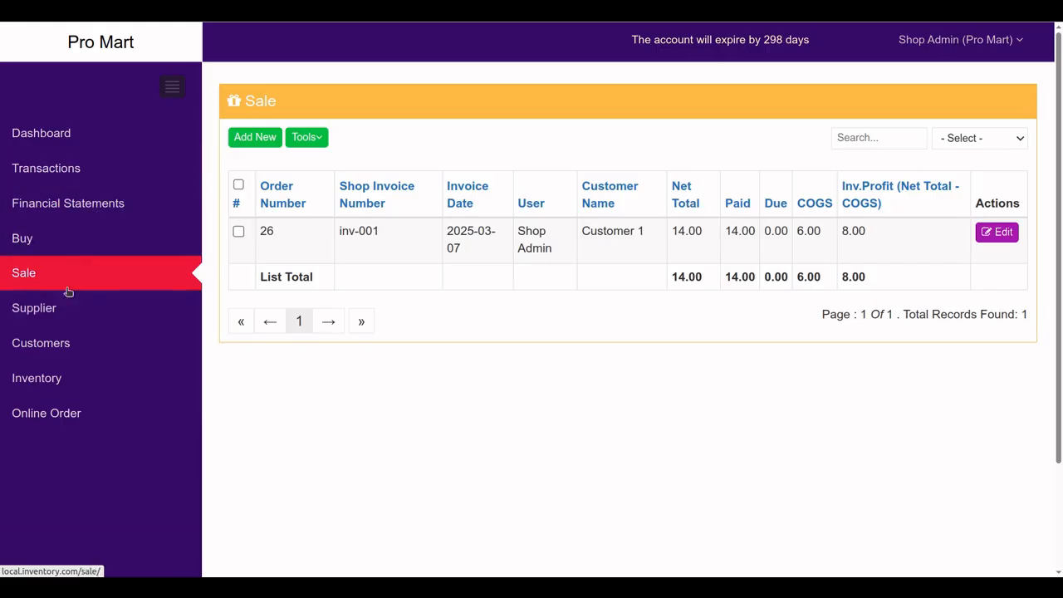
left_click(38, 378)
Search inventory for 'test', check Test item 1's stock and unit diff of 8.00, then view buy history
left_click(867, 138)
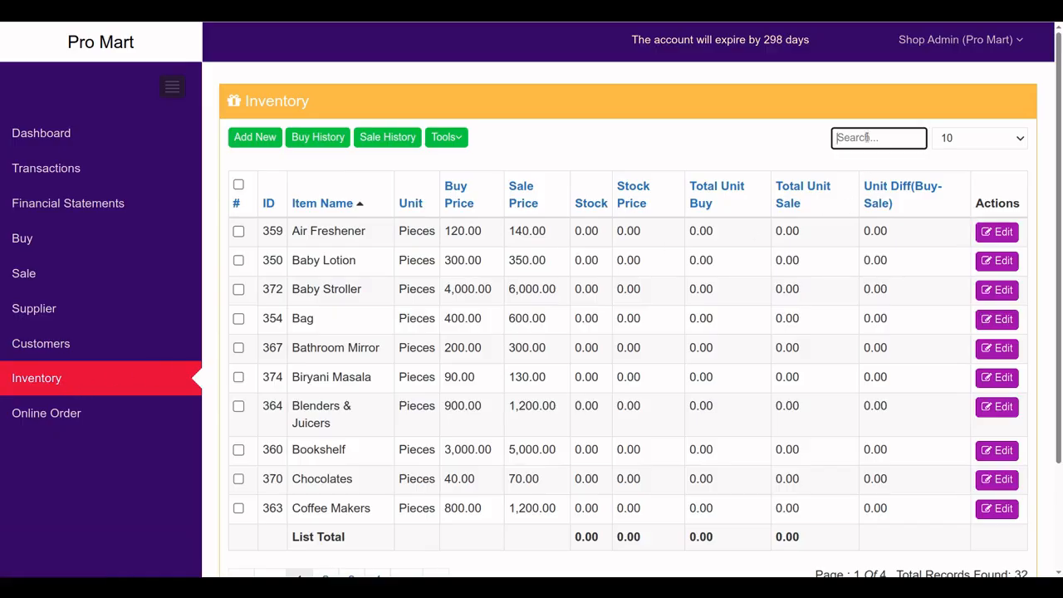
type("test")
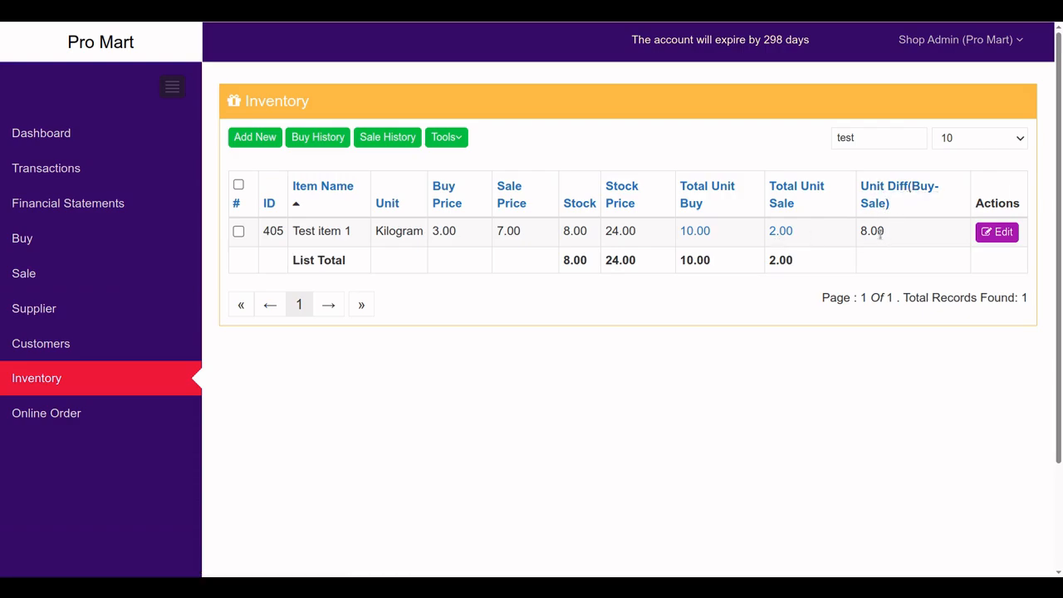
left_click_drag(887, 236, 861, 234)
left_click_drag(589, 234, 565, 231)
left_click(333, 141)
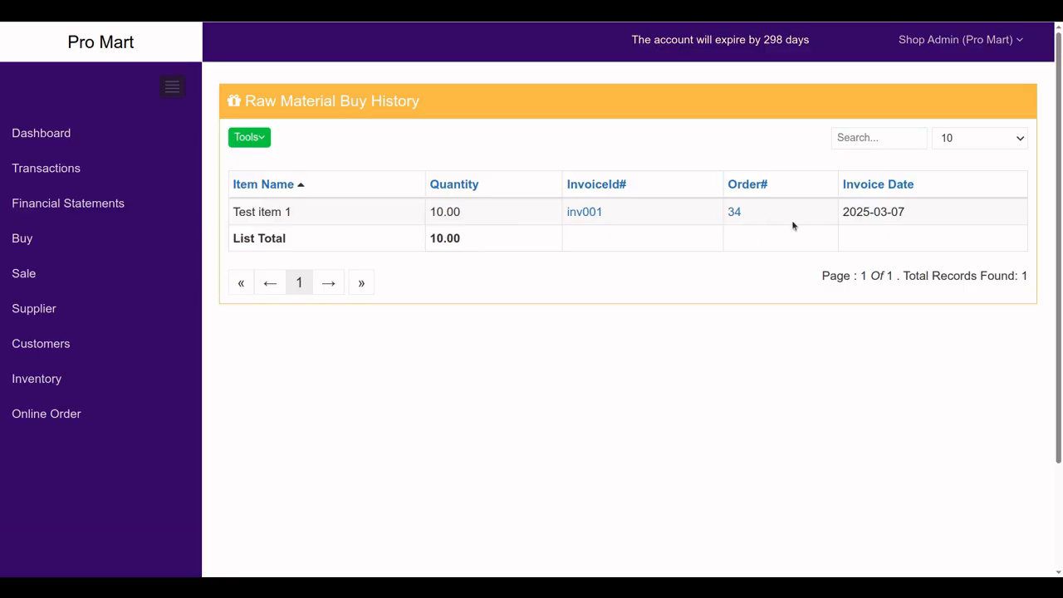
Trace Test item 1 from purchase order 34 through its sale history to sale invoice inv-001
left_click(581, 213)
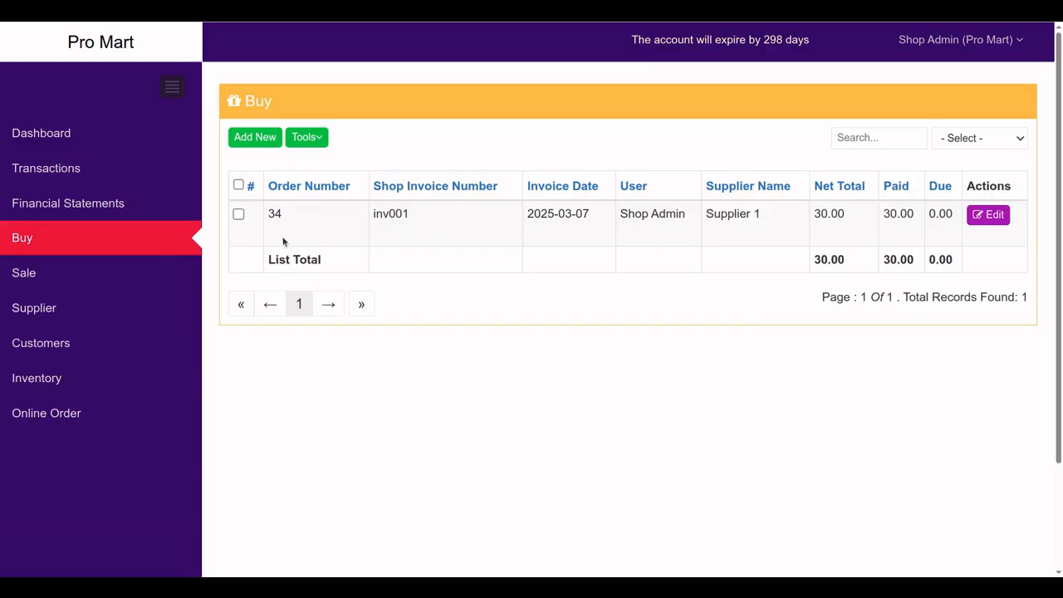
left_click(59, 379)
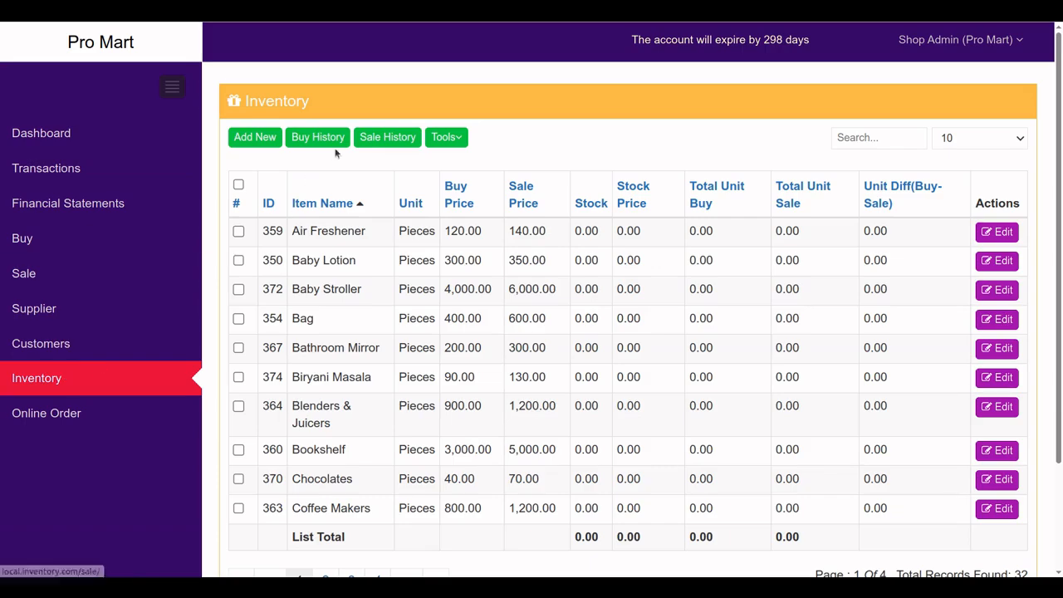
left_click(375, 141)
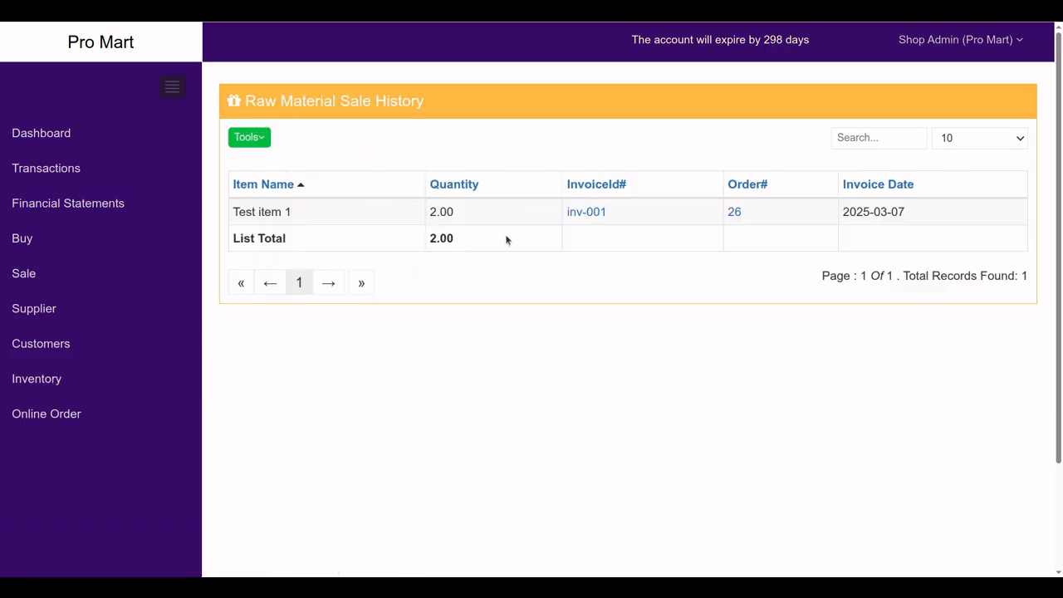
left_click(583, 214)
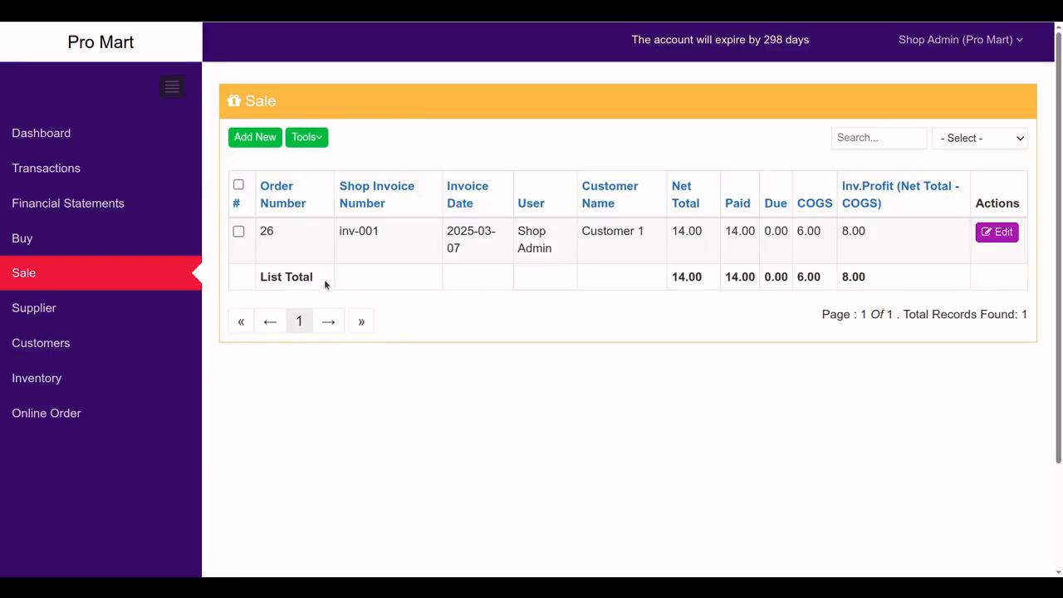
Open sale order 26 for editing and scroll through its Sale Items form
left_click(988, 238)
scroll(701, 340, "down", 2)
scroll(701, 350, "down", 3)
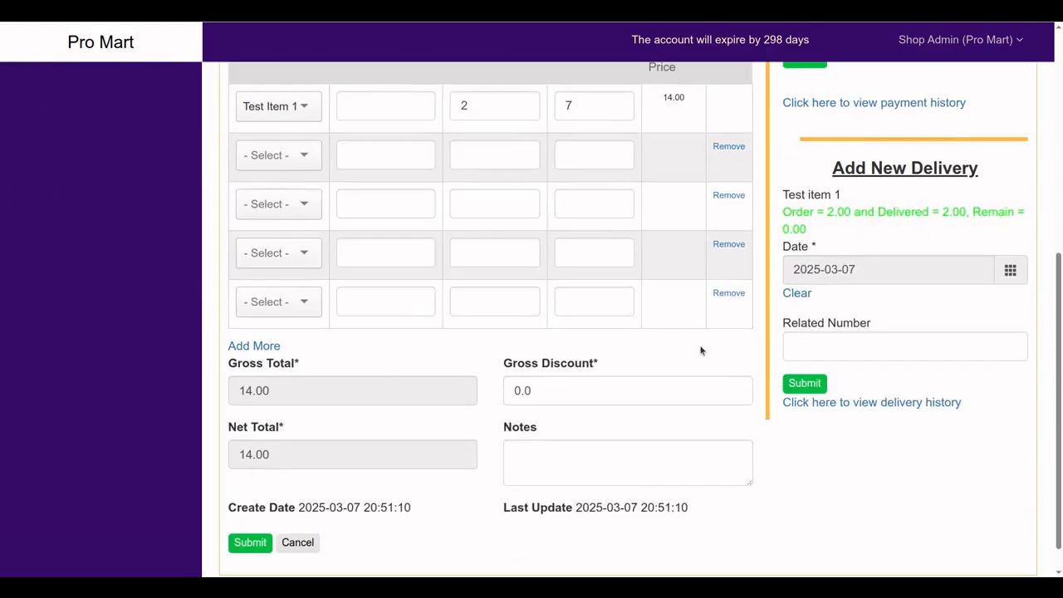
scroll(700, 351, "up", 2)
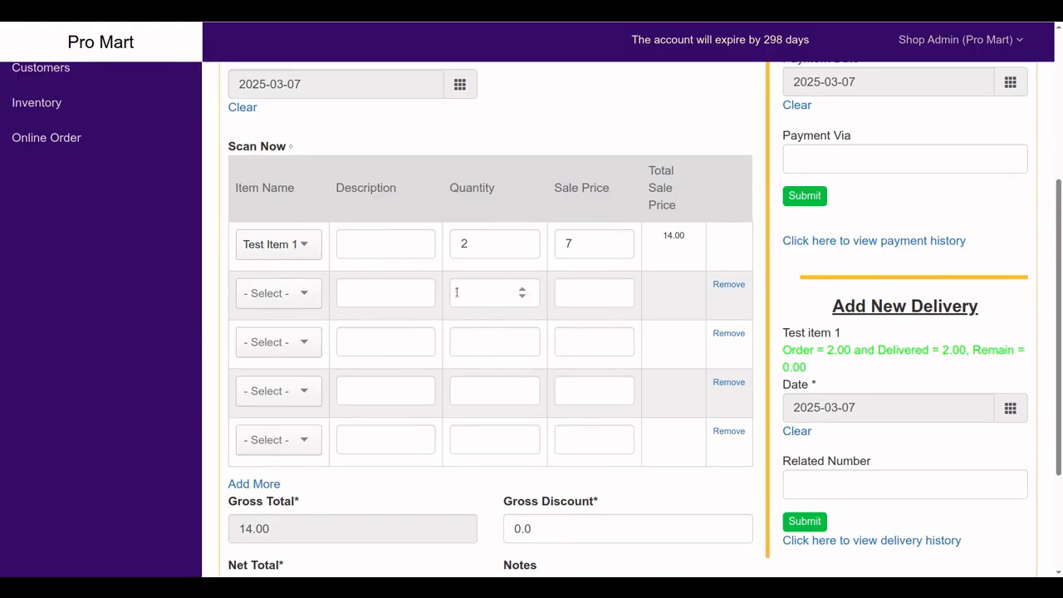
scroll(499, 302, "up", 4)
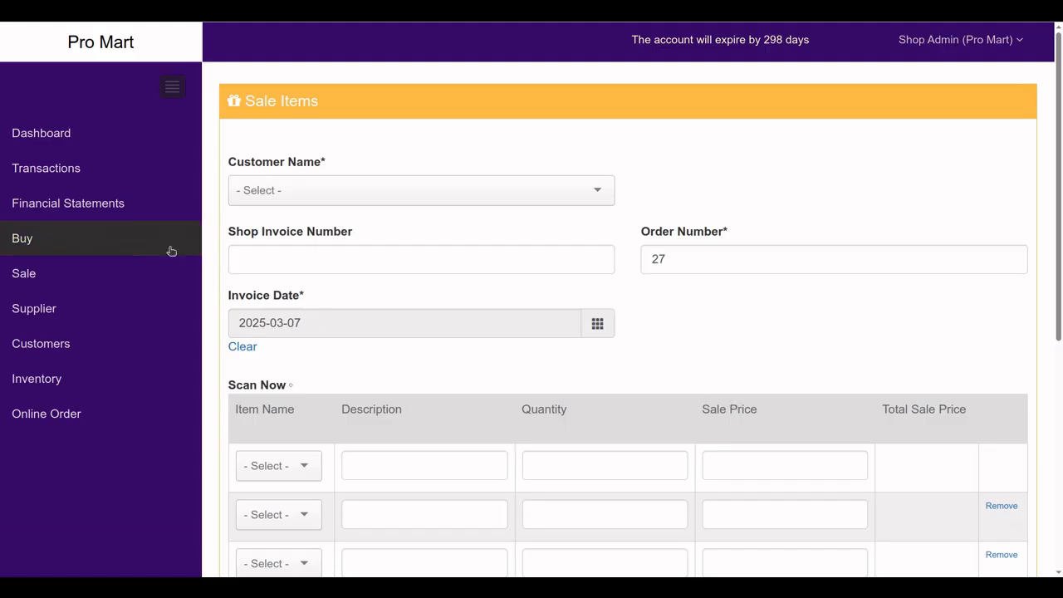
Generate the Balance Sheet report and verify its Cash amount of 94.00
left_click(103, 212)
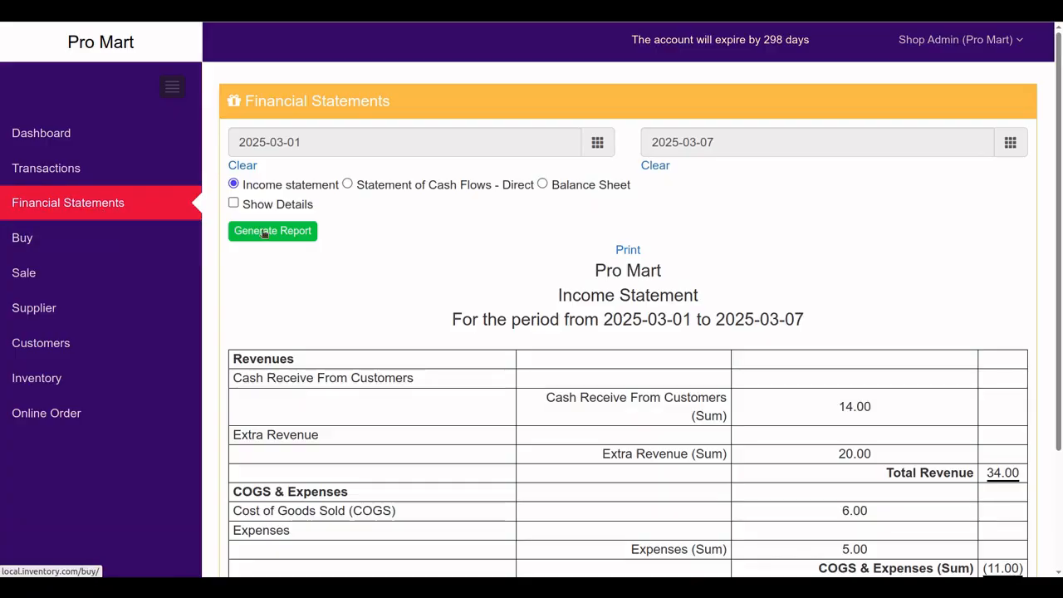
left_click(542, 184)
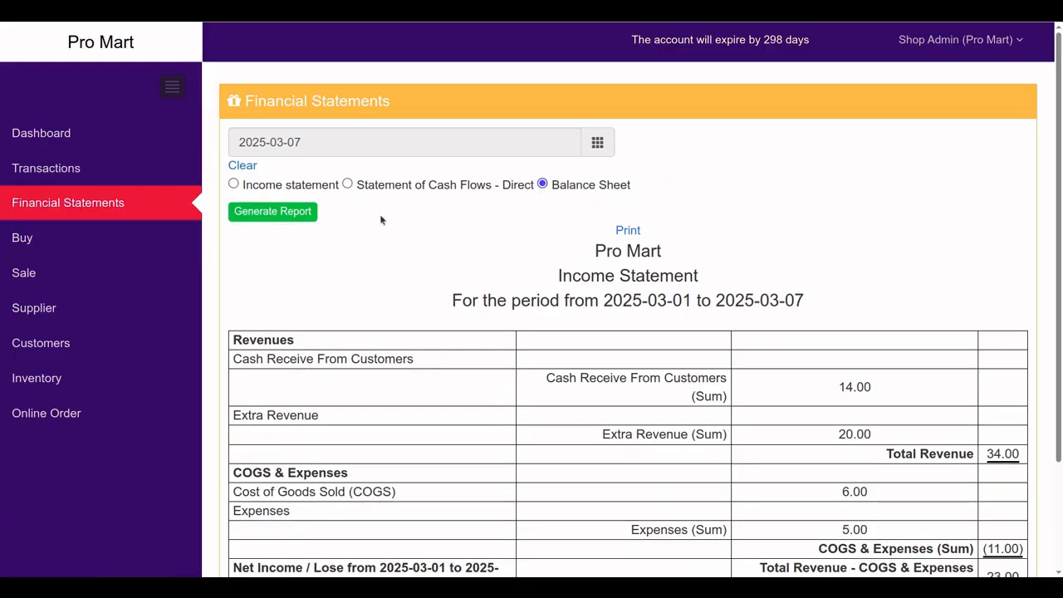
left_click(258, 221)
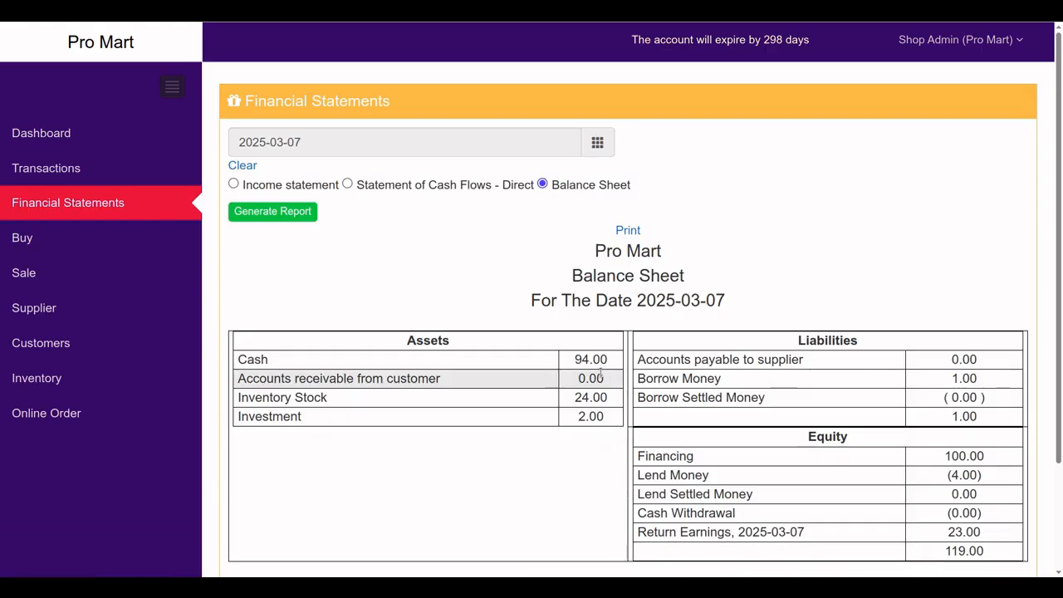
scroll(600, 374, "down", 2)
scroll(670, 397, "up", 1)
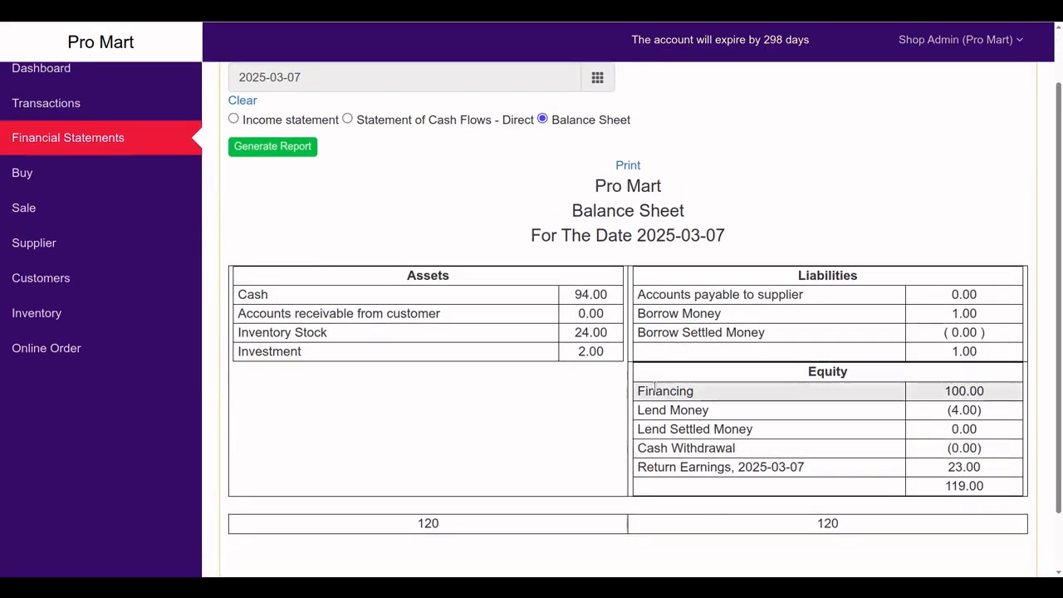
left_click_drag(572, 296, 596, 306)
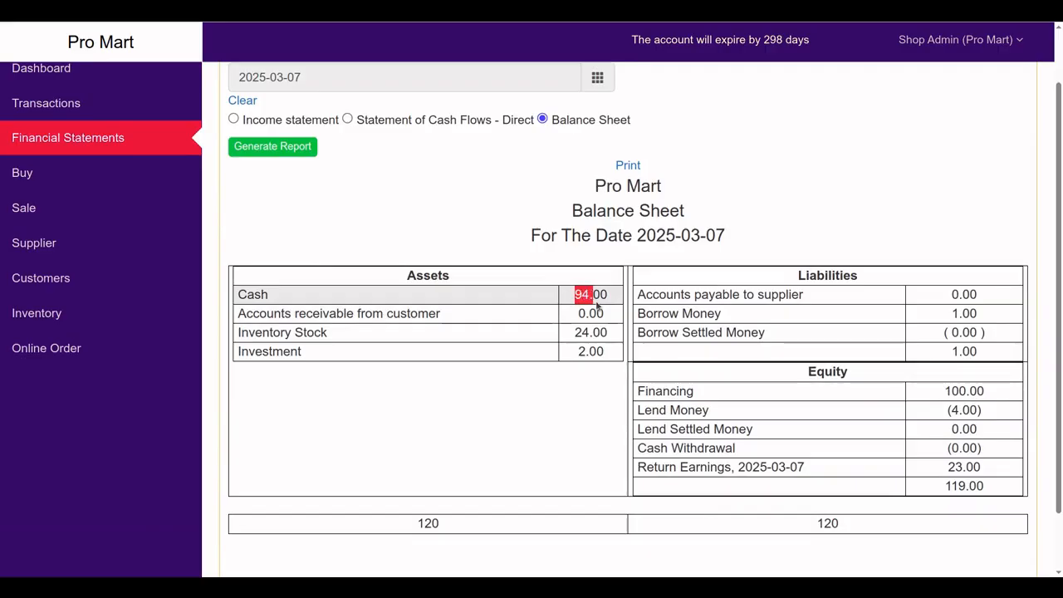
left_click(586, 300)
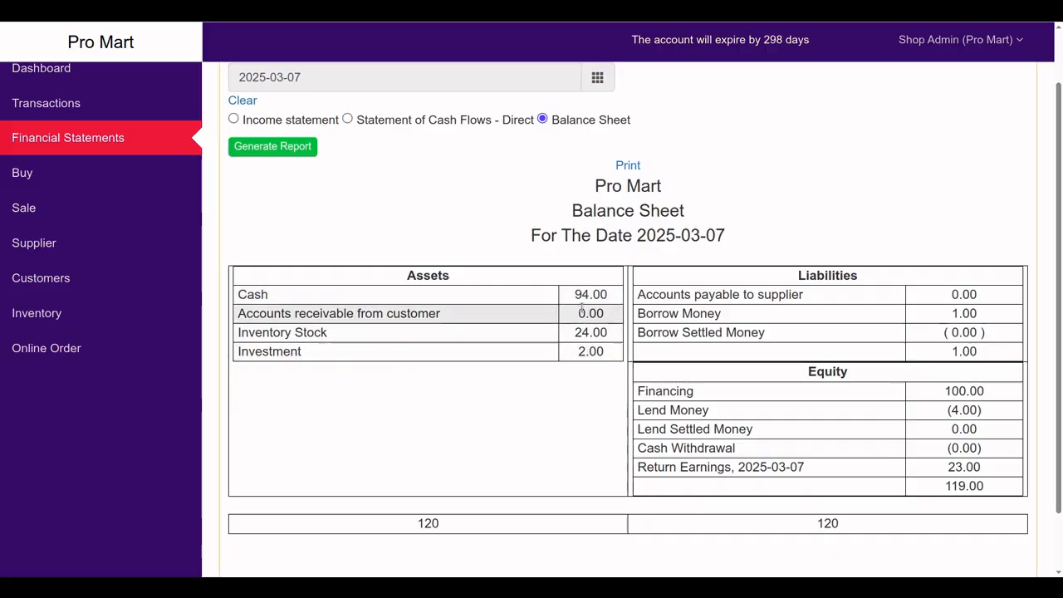
left_click_drag(575, 295, 589, 295)
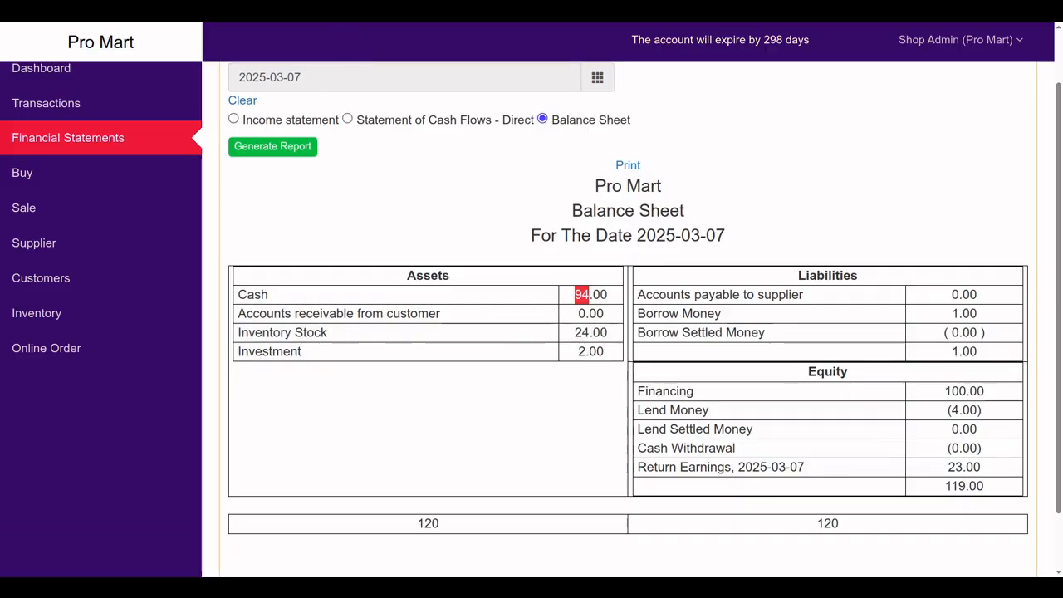
left_click(349, 8)
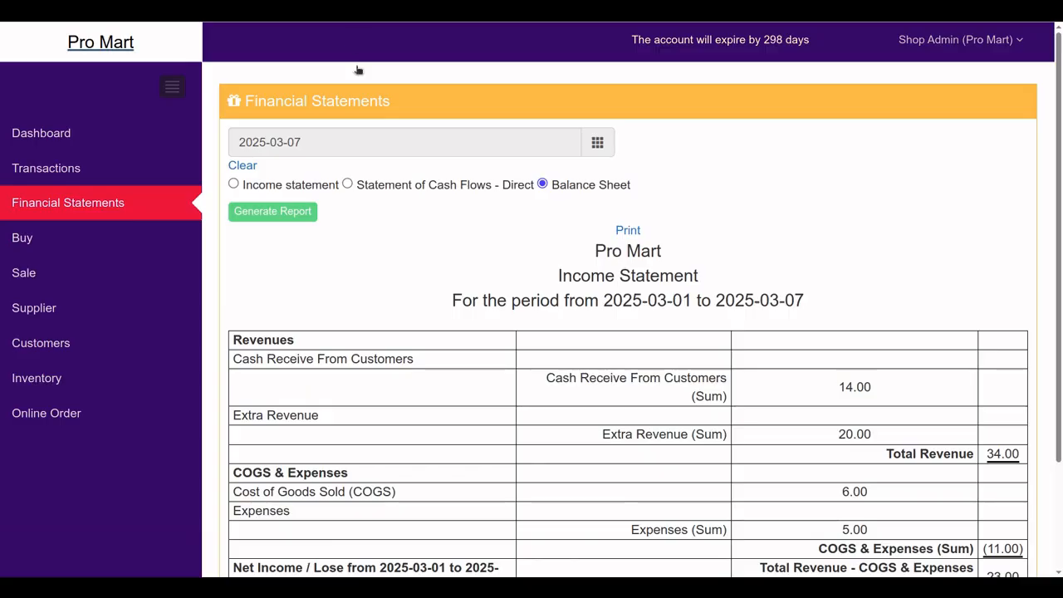
Start a new purchase from supplier Pro mart return with shop invoice number invo002
left_click(25, 248)
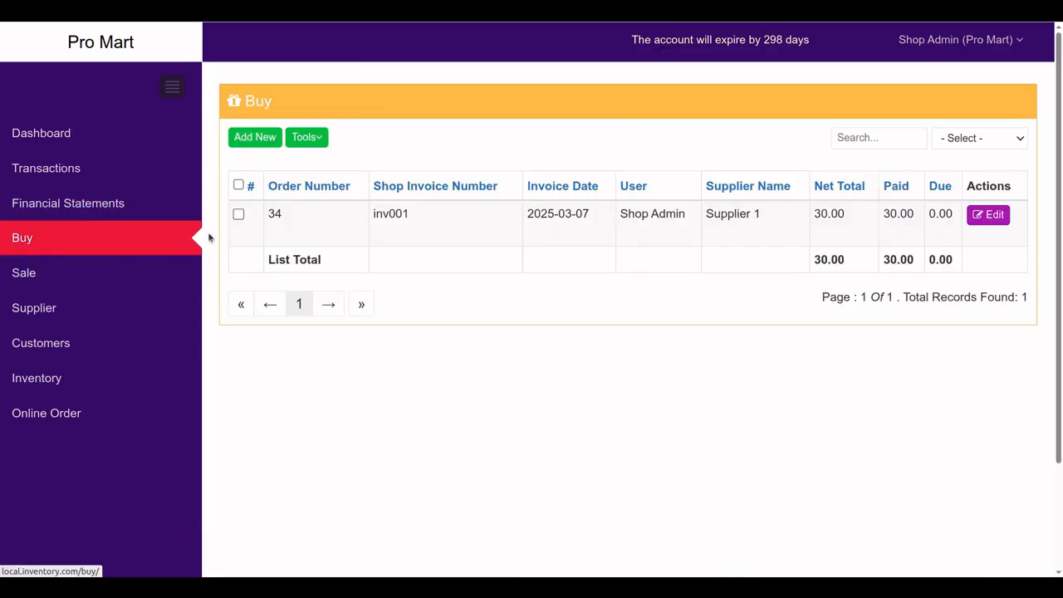
left_click(265, 138)
left_click(314, 198)
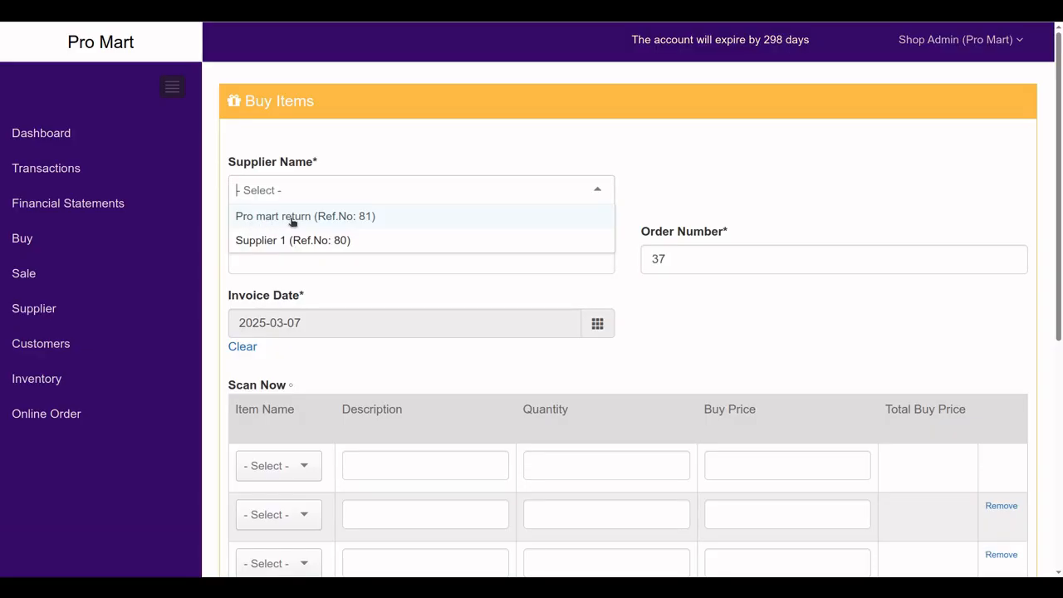
left_click(292, 219)
left_click(311, 257)
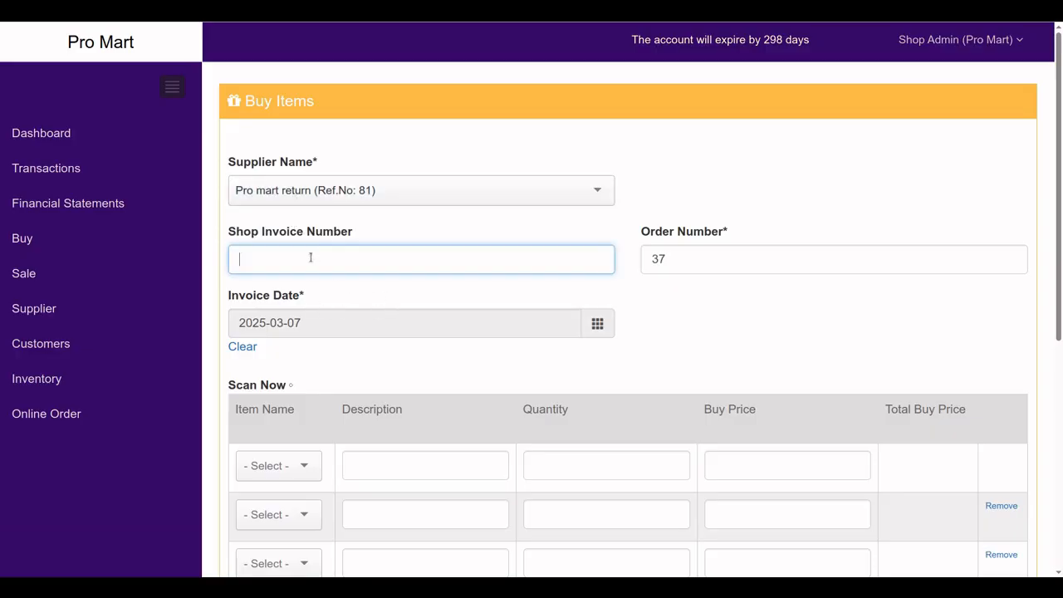
type("invo")
type("002")
scroll(342, 424, "down", 2)
Select Test item 1 for the first invoice line
left_click(272, 328)
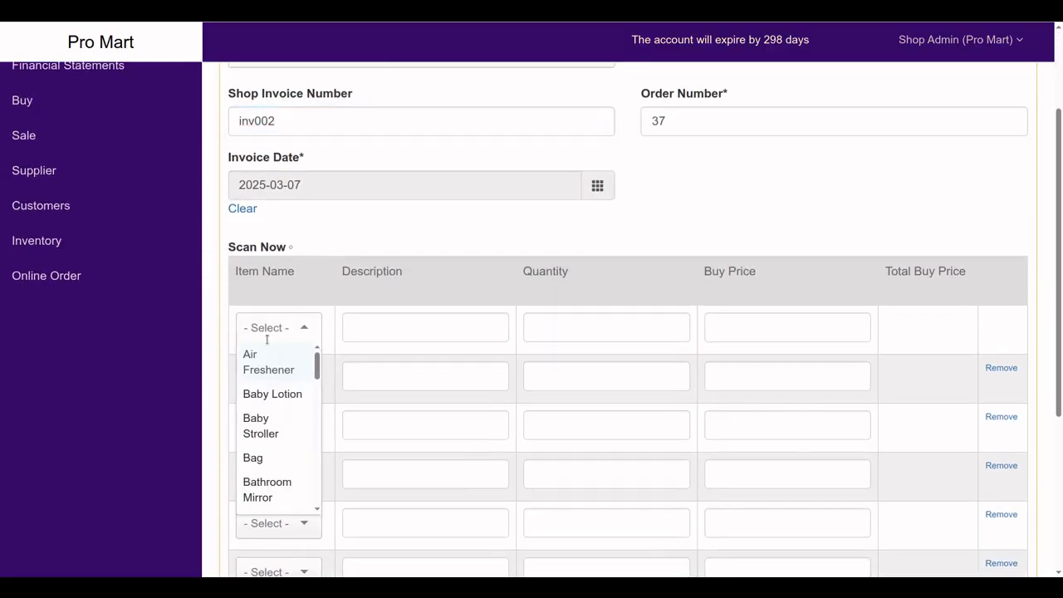
type("tet")
left_click(240, 329)
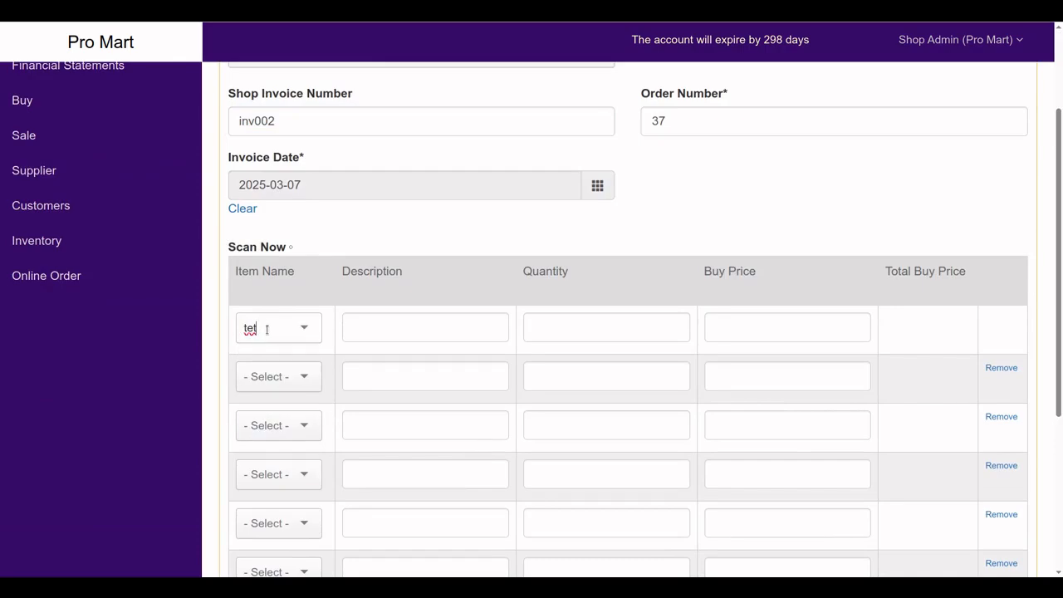
key("BackSpace")
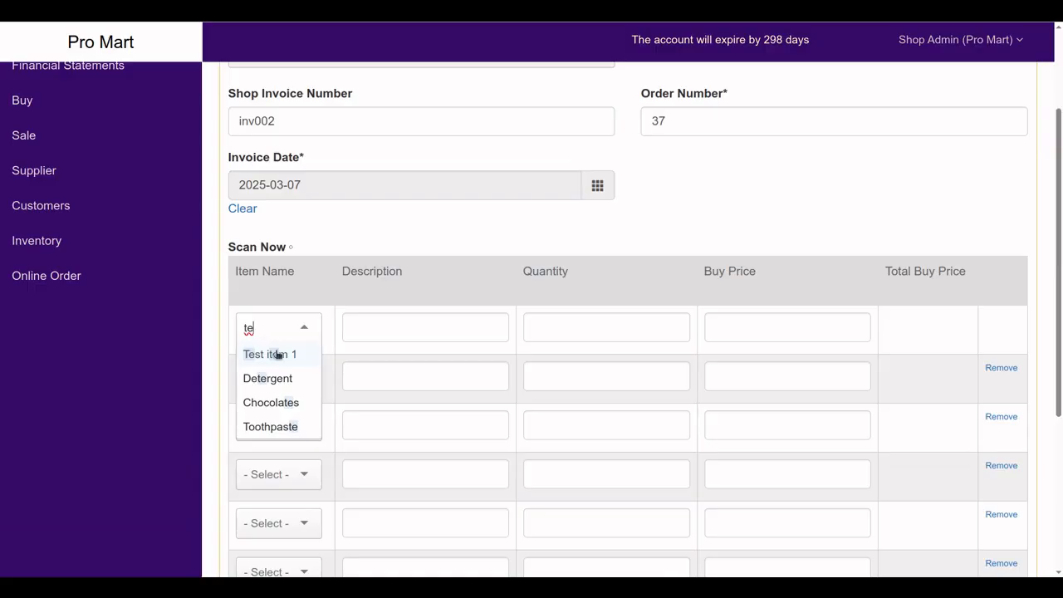
left_click(278, 353)
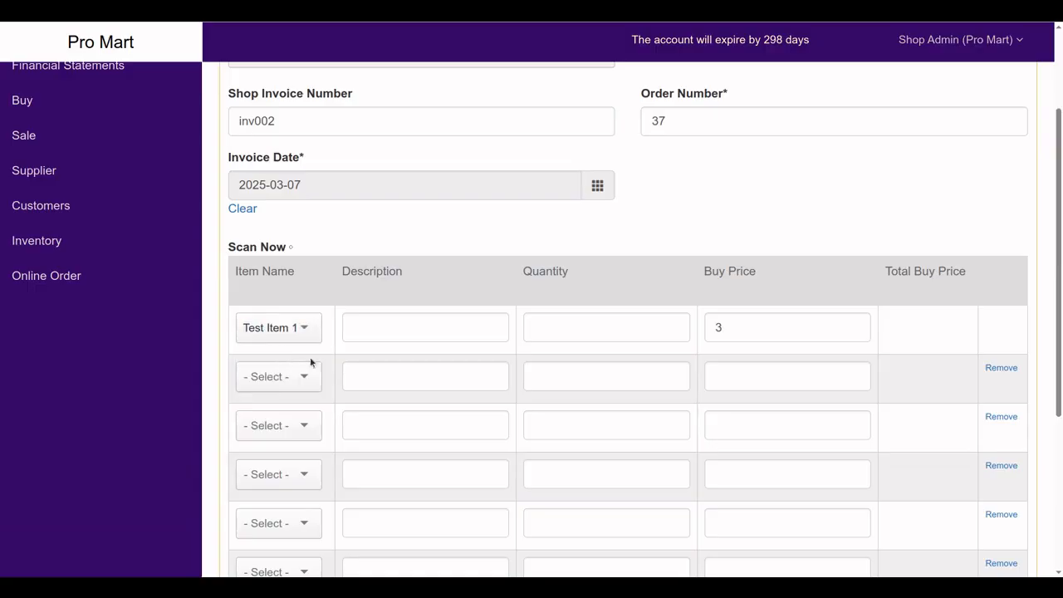
Set quantity 2 and buy price 7 on the line, then submit the purchase invoice
left_click(600, 327)
type("2")
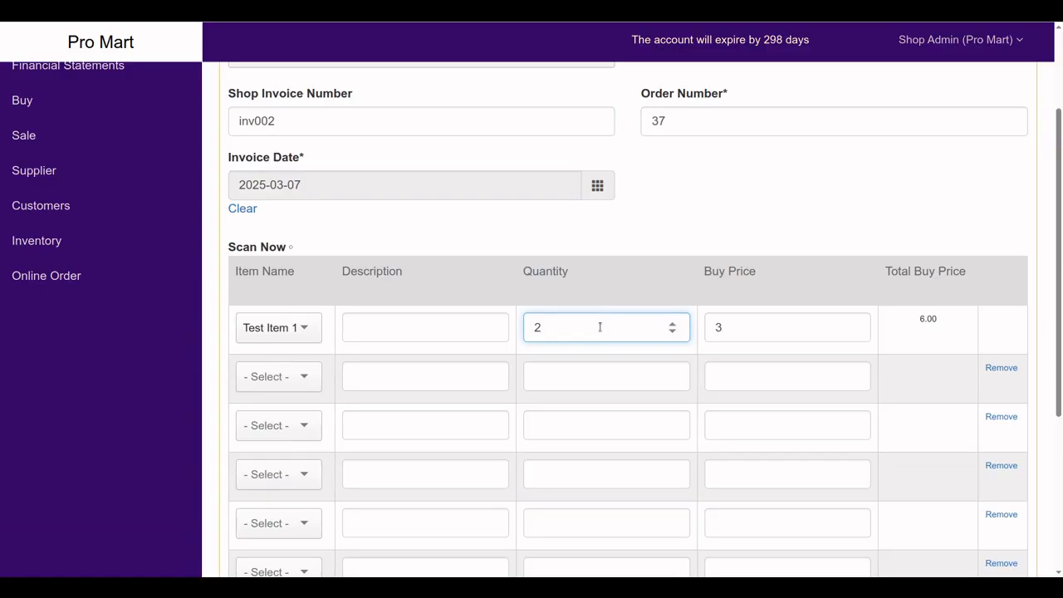
left_click(729, 328)
left_click_drag(729, 327, 712, 328)
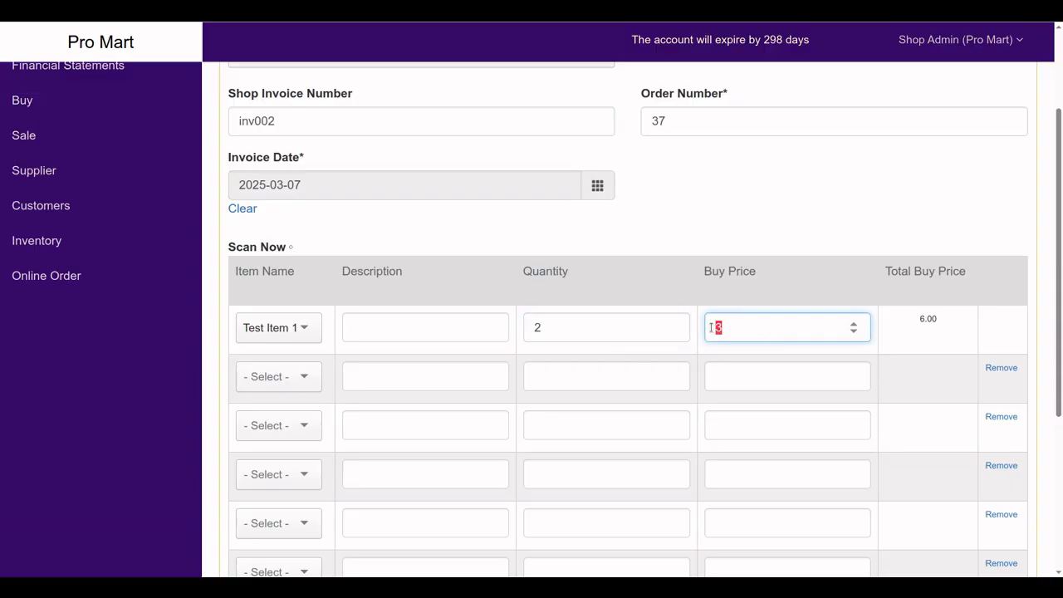
type("7")
scroll(531, 424, "down", 3)
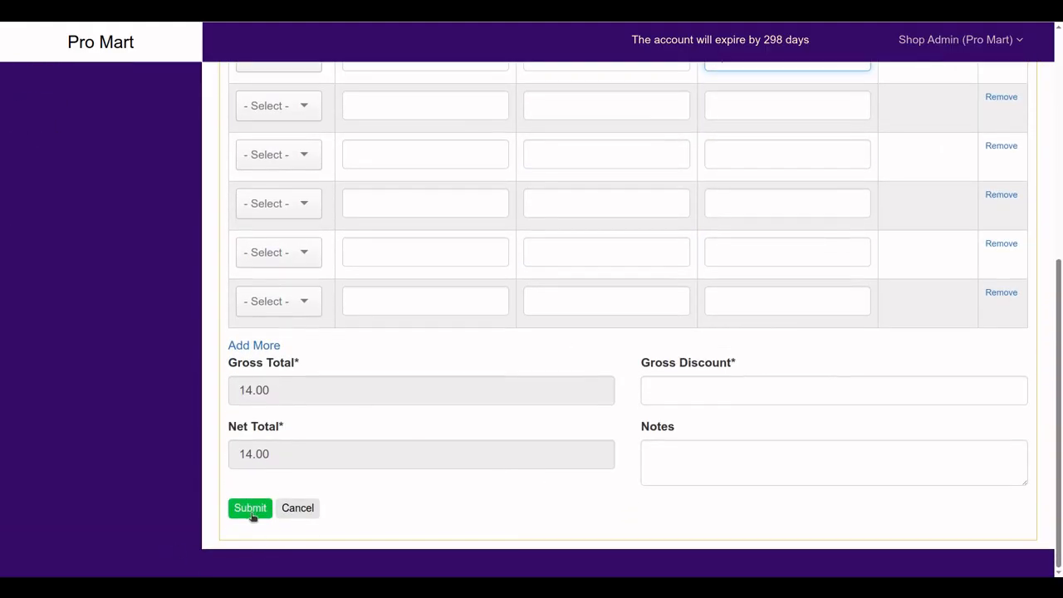
left_click(251, 509)
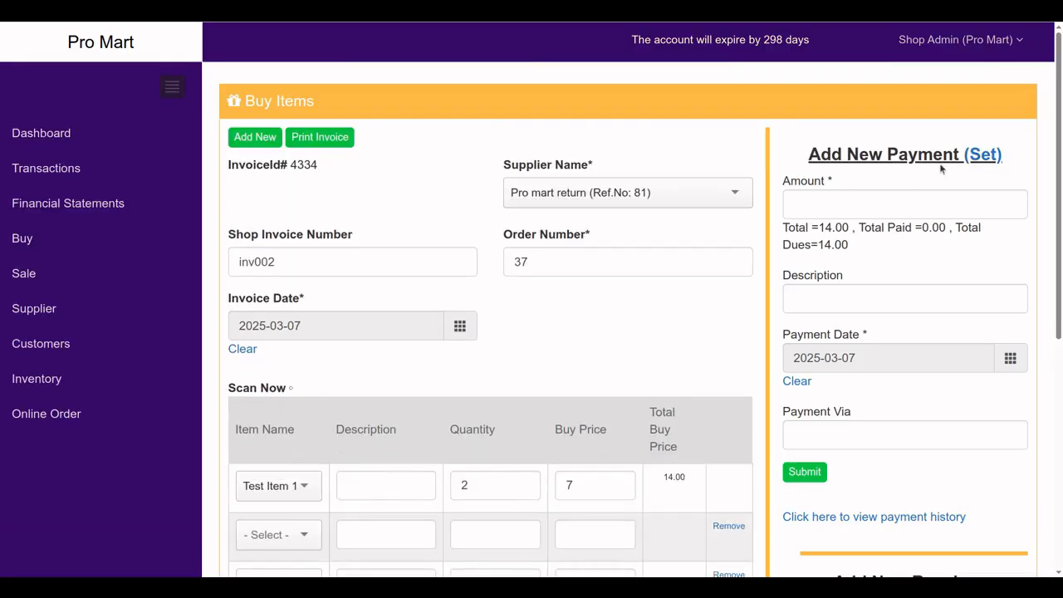
Record the full 14.00 payment and the receipt of 2 units of Test item 1
left_click(984, 158)
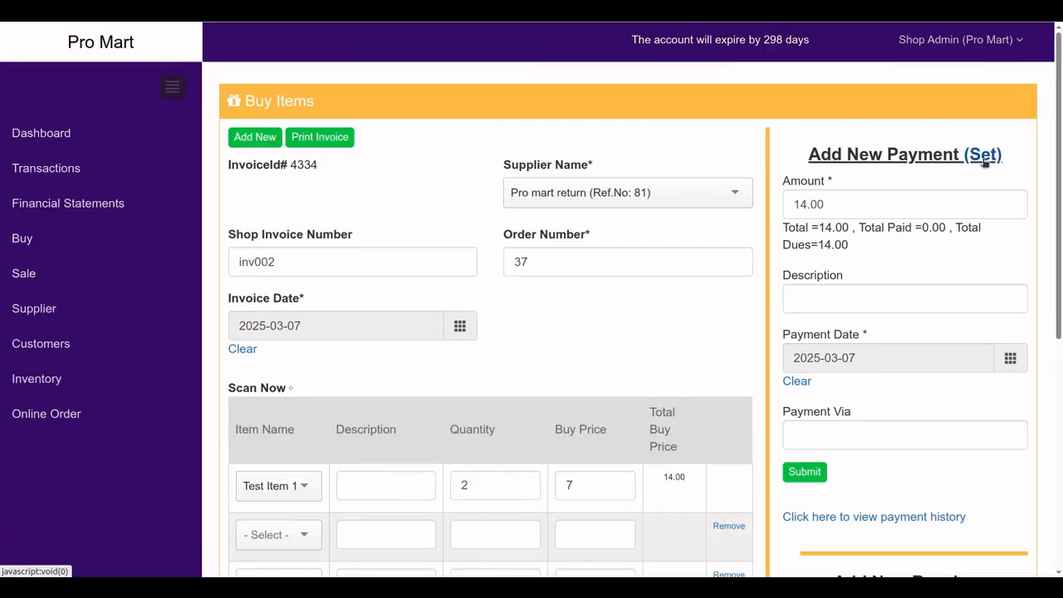
left_click(808, 477)
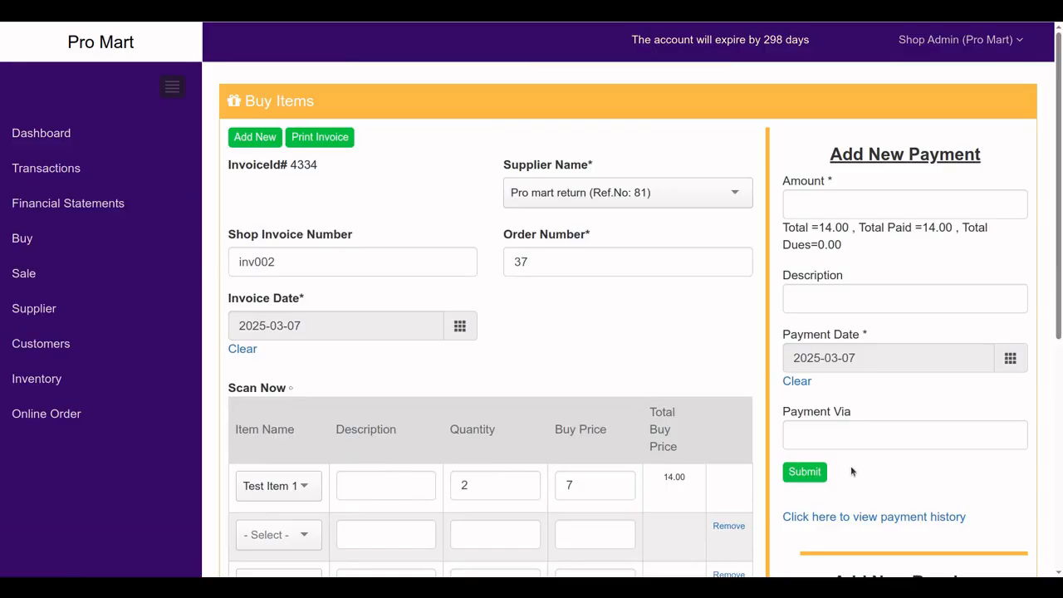
scroll(852, 471, "down", 3)
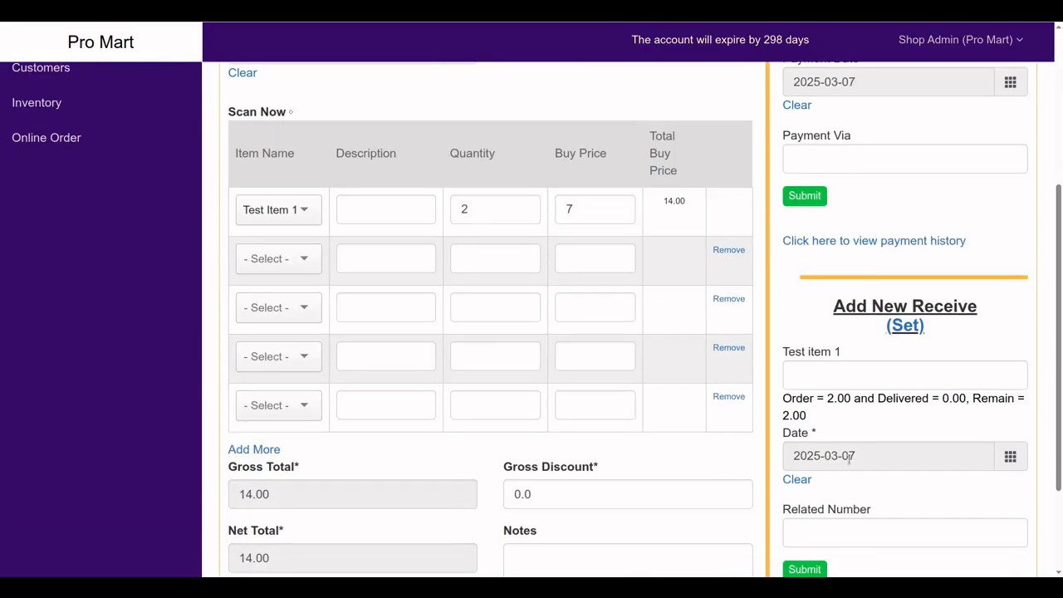
left_click(907, 327)
scroll(870, 416, "down", 1)
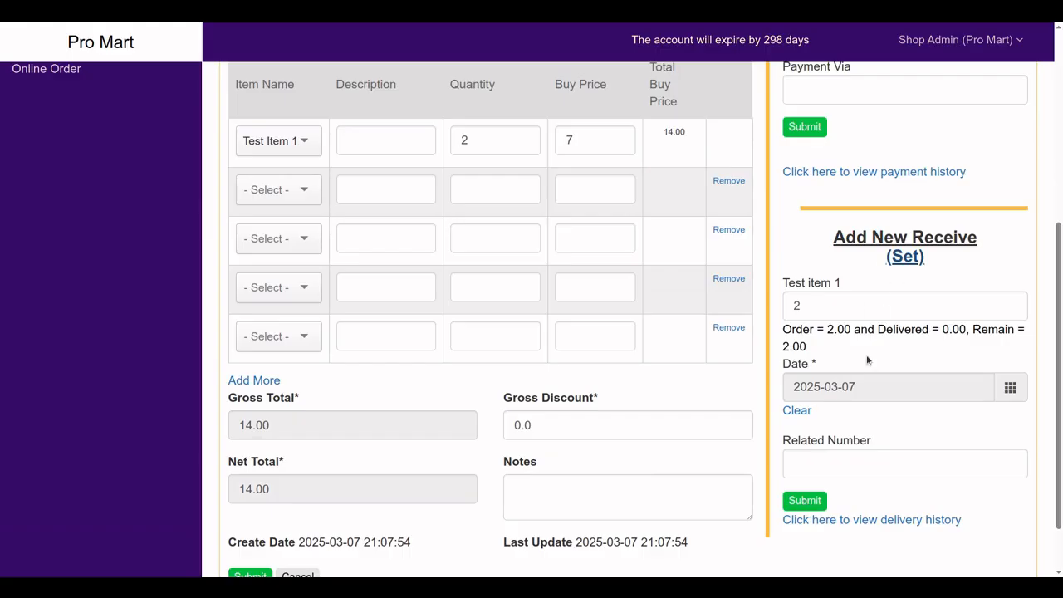
left_click(803, 502)
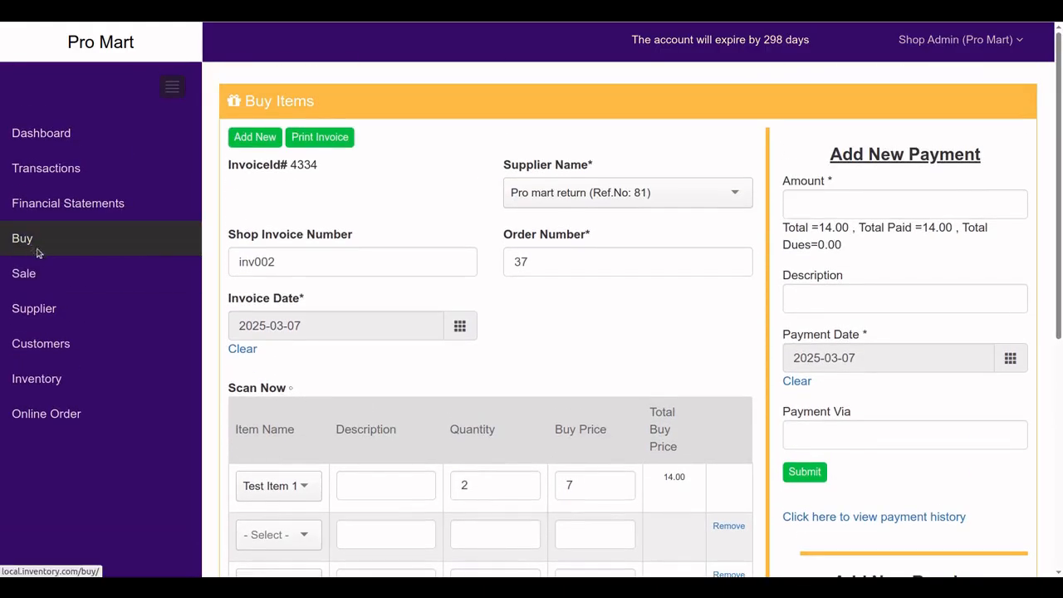
left_click(37, 252)
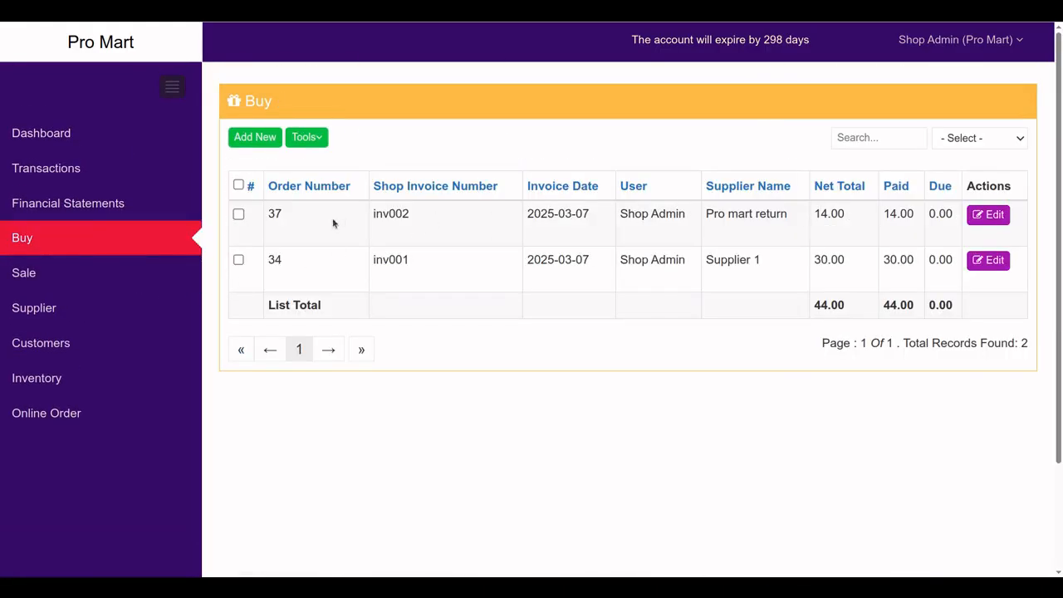
Generate the Balance Sheet for 2025-03-07 and check that Cash reads 80.00
left_click(81, 215)
left_click(542, 184)
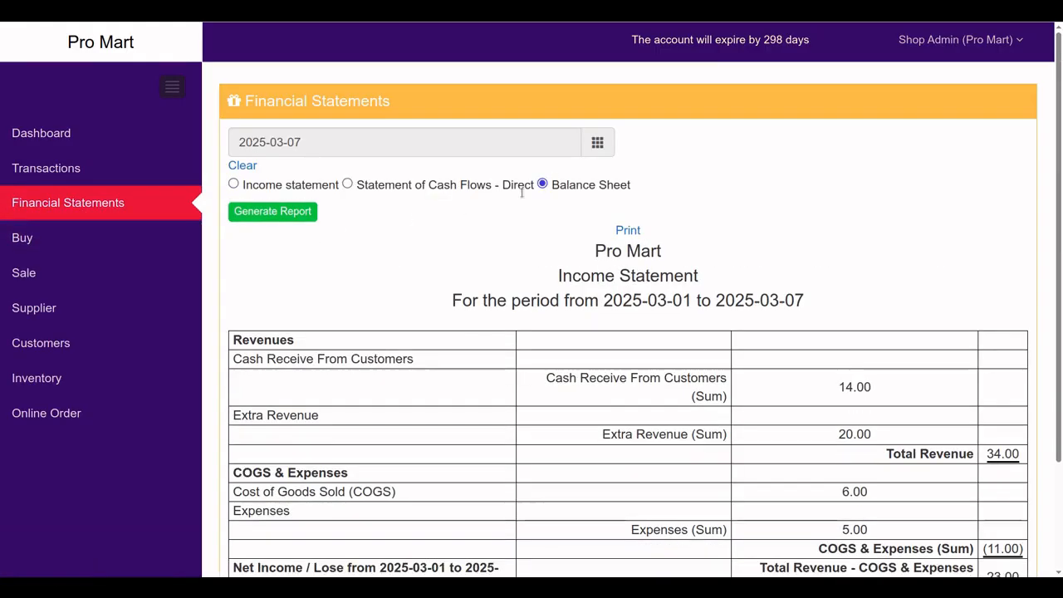
left_click(295, 218)
scroll(382, 311, "down", 2)
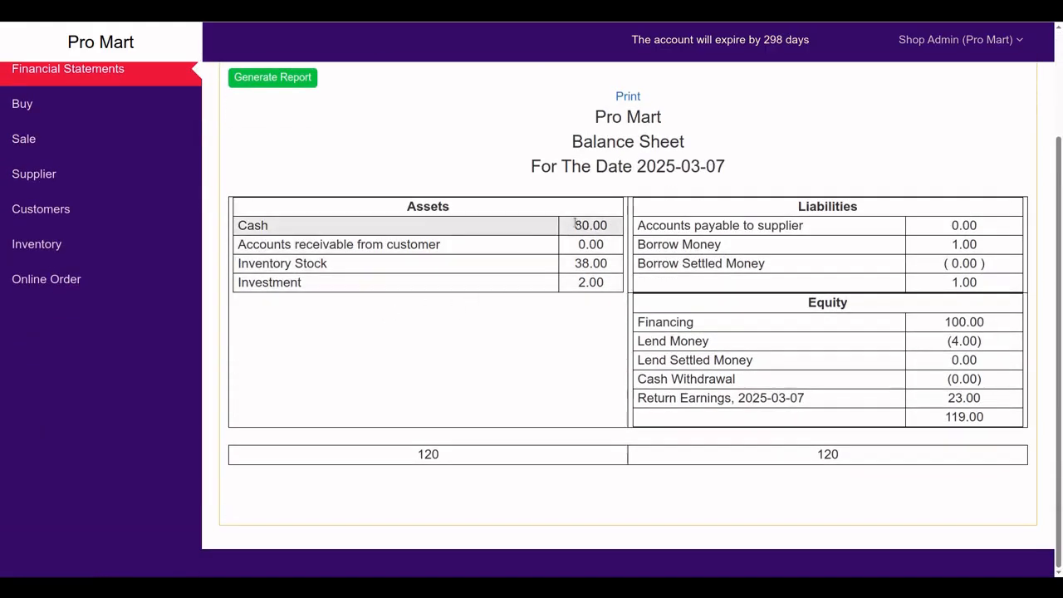
left_click_drag(575, 223, 606, 221)
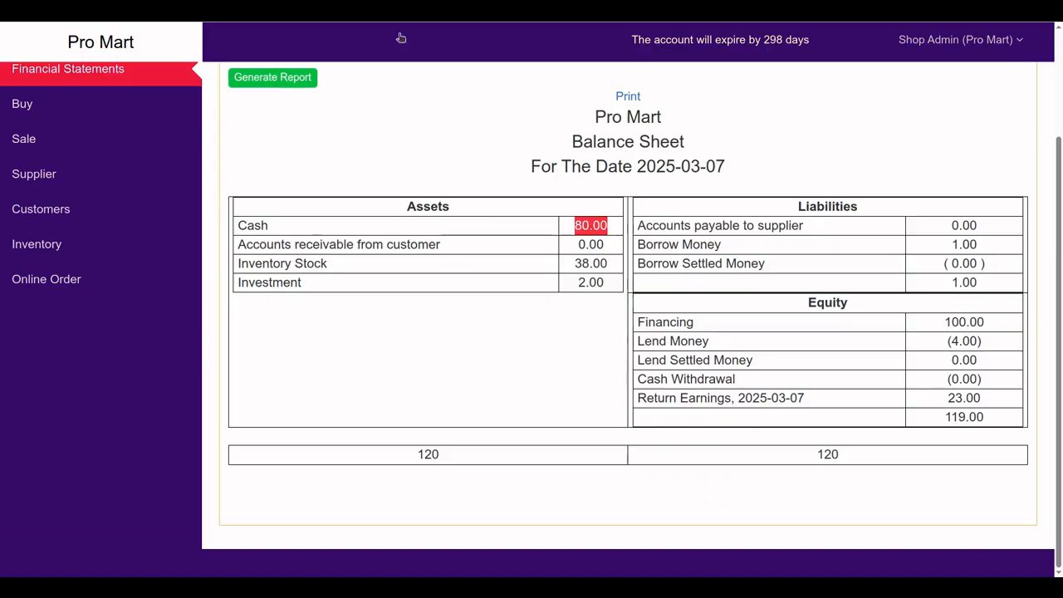
left_click(575, 225)
left_click_drag(582, 225, 589, 226)
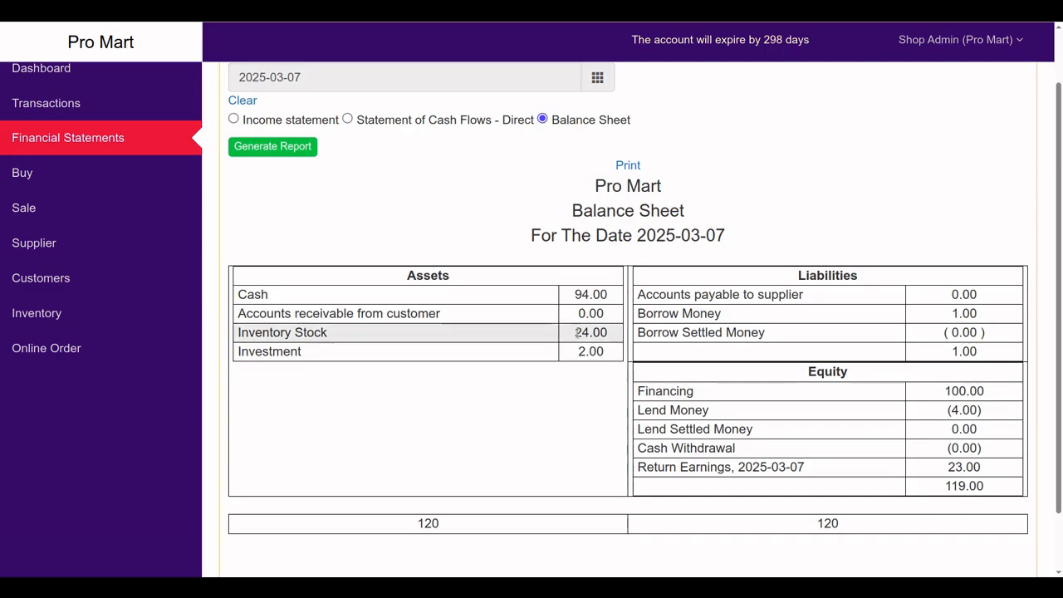
Verify Inventory Stock at 38.00 and both the assets and liabilities-plus-equity totals at 120
left_click_drag(576, 333, 588, 333)
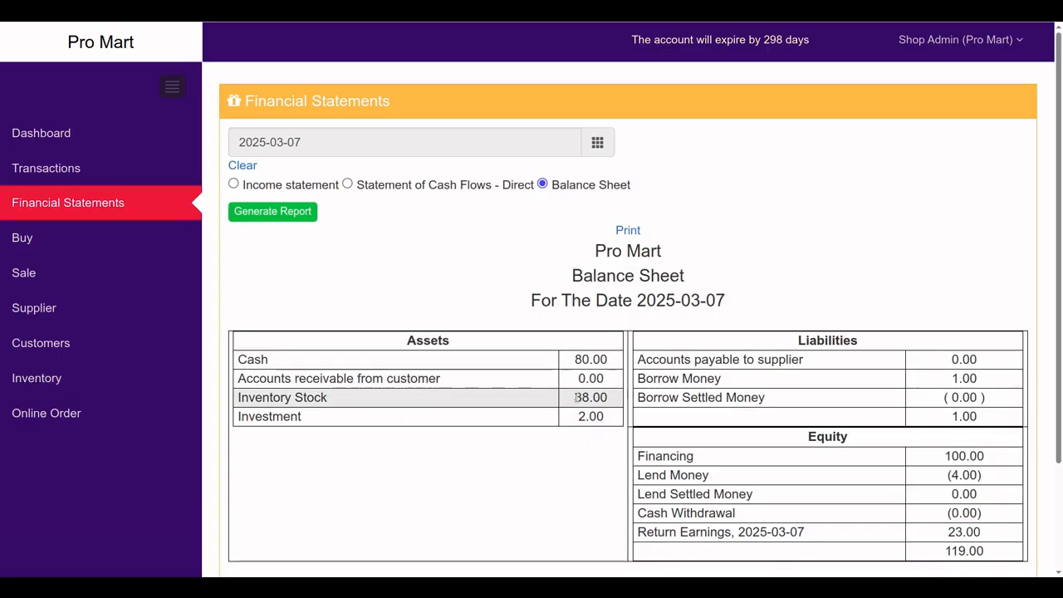
left_click_drag(581, 398, 599, 398)
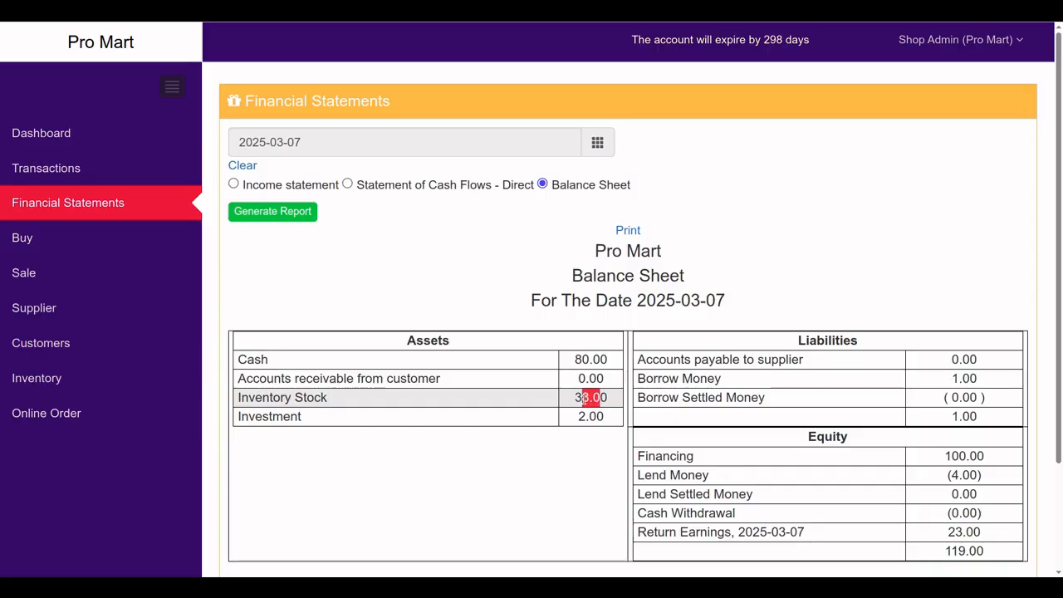
scroll(649, 478, "down", 2)
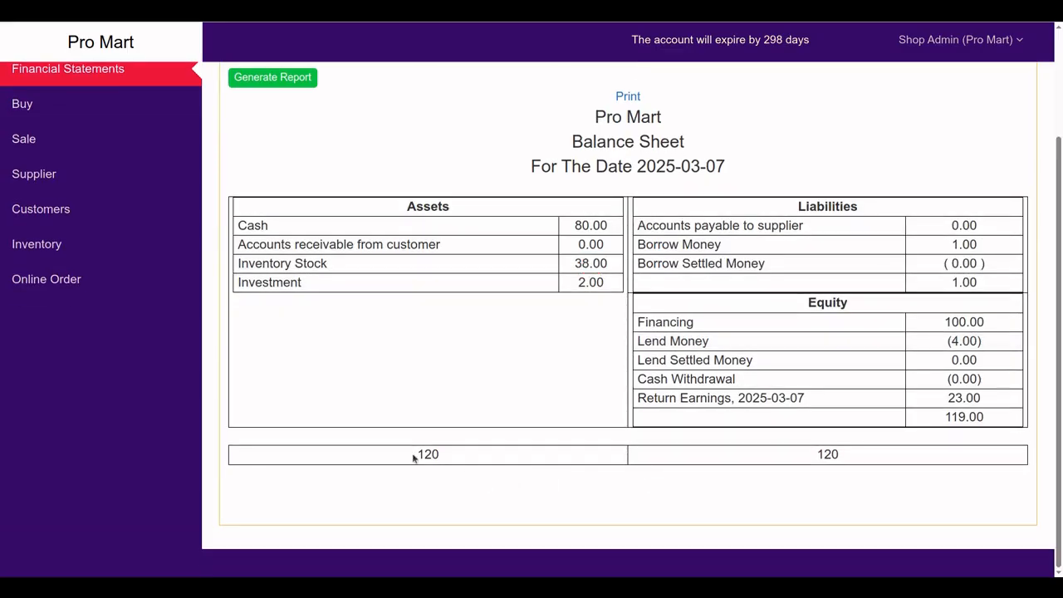
left_click_drag(413, 453, 463, 459)
left_click_drag(816, 453, 864, 464)
scroll(379, 341, "up", 2)
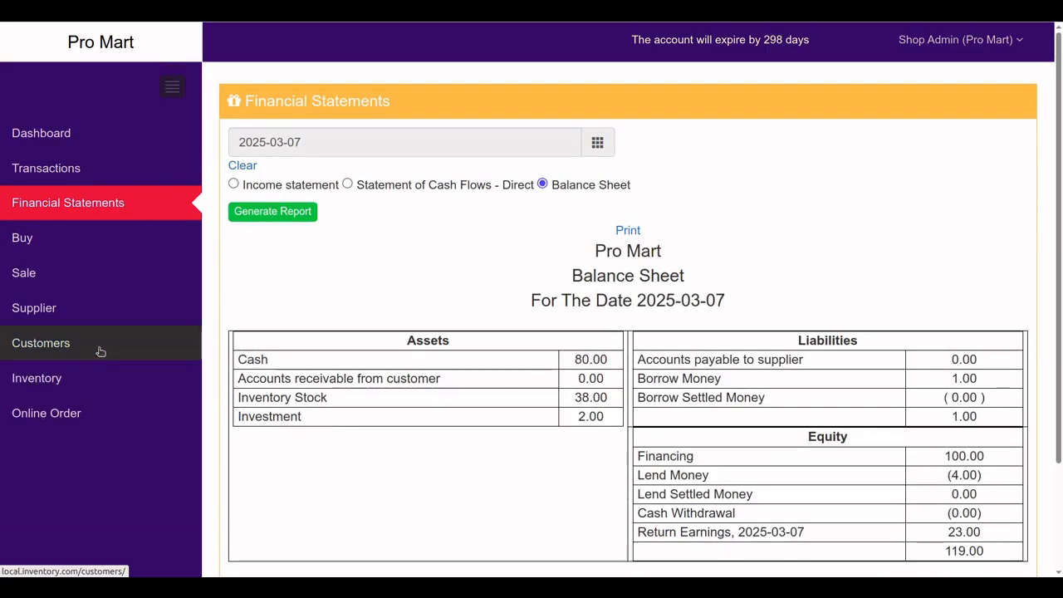
Search the inventory for 'test', confirm Test item 1's stock of 10.00, then view Buy History
left_click(56, 378)
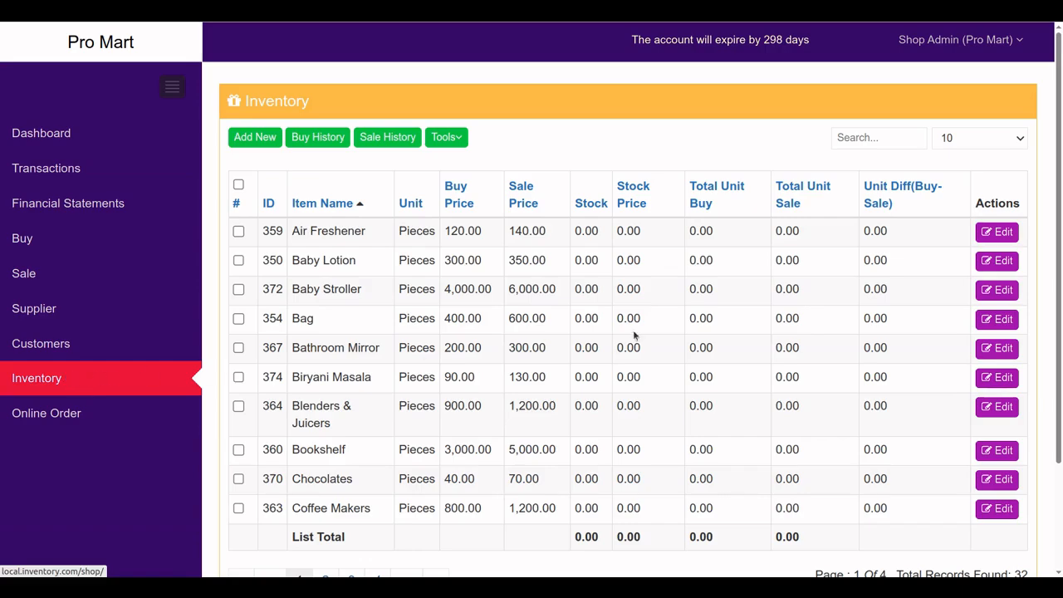
left_click(852, 135)
type("test")
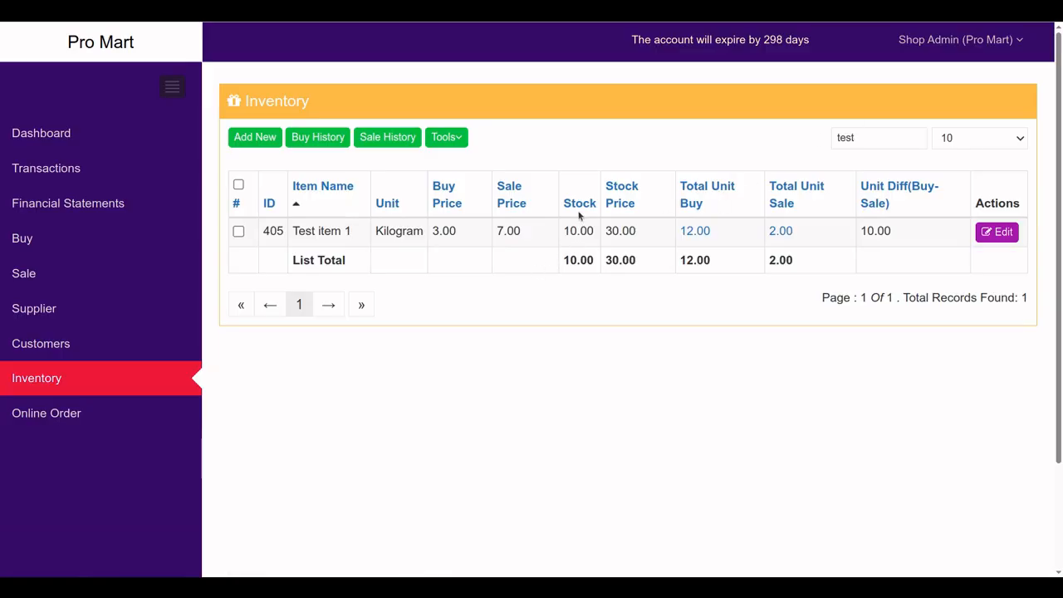
left_click_drag(566, 232, 592, 231)
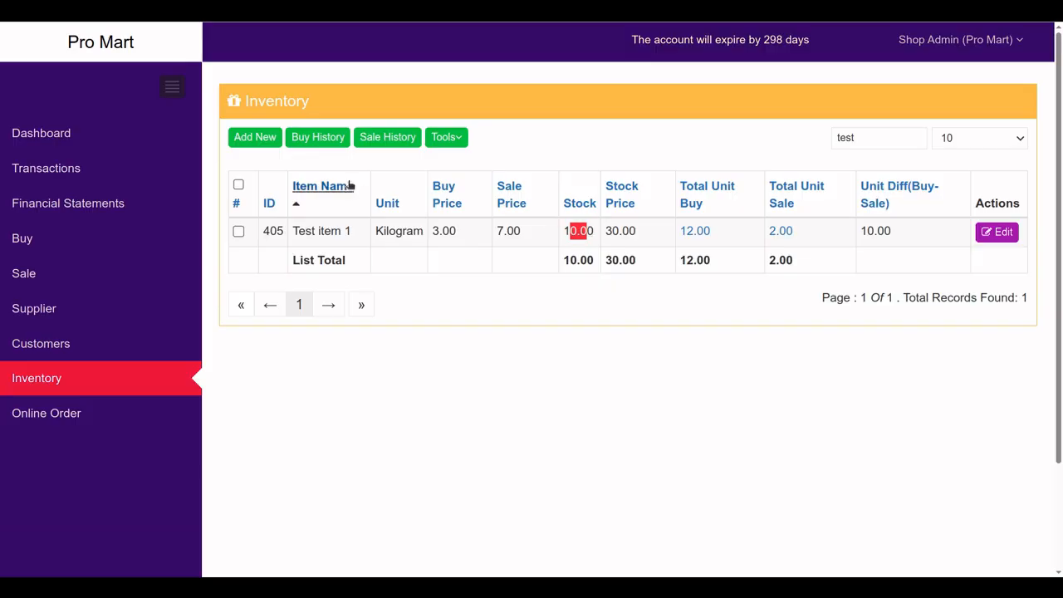
left_click(324, 141)
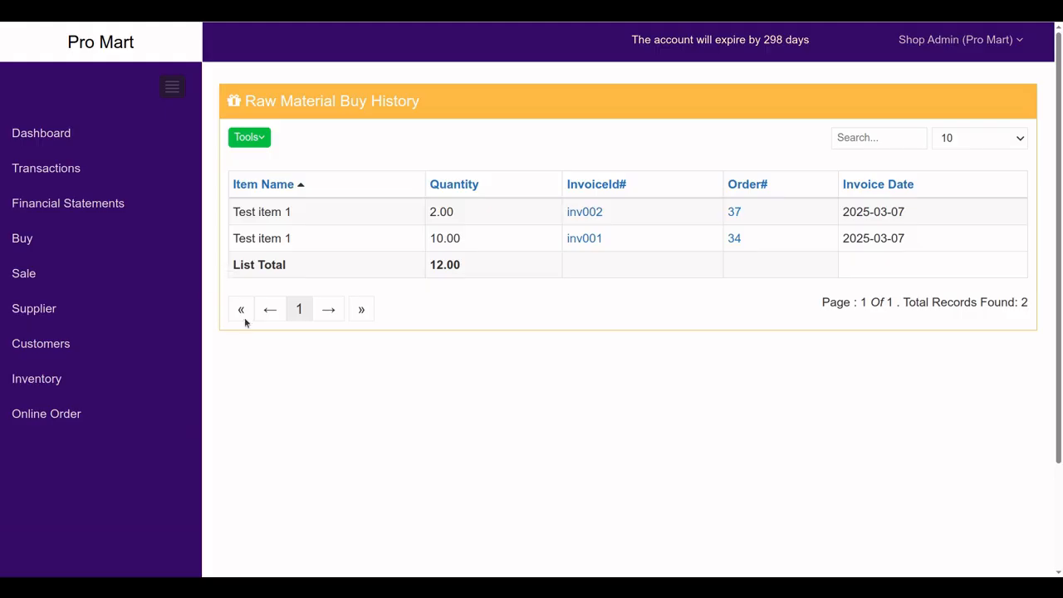
Open the dashboard and review the sale and buy graphs
left_click(72, 143)
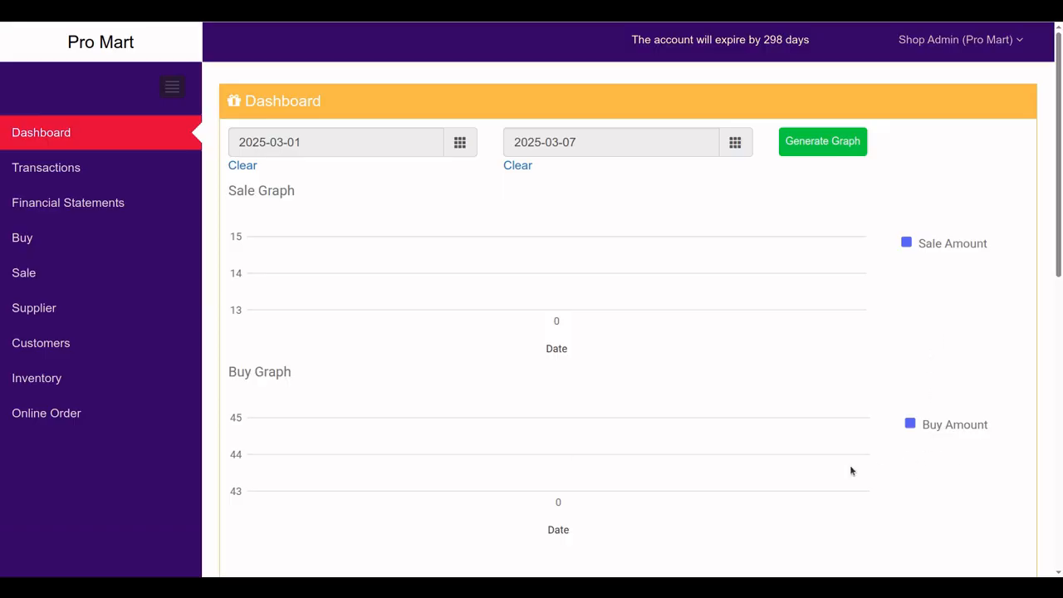
scroll(814, 456, "down", 2)
scroll(547, 349, "up", 2)
scroll(386, 390, "down", 2)
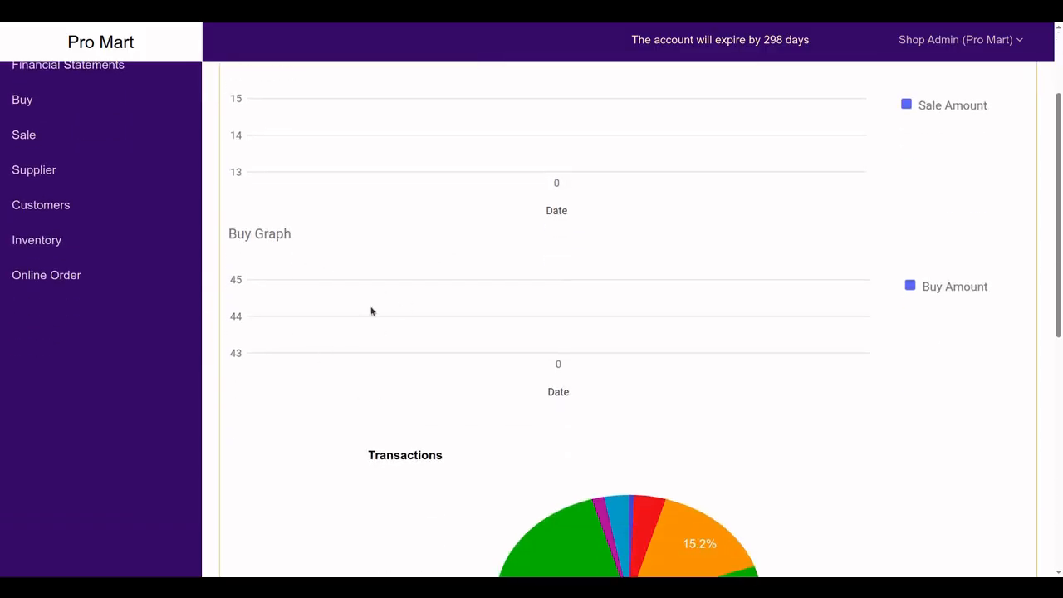
scroll(449, 390, "down", 2)
Inspect the transactions pie chart, then bring up the empty Online Order list
mouse_move(646, 451)
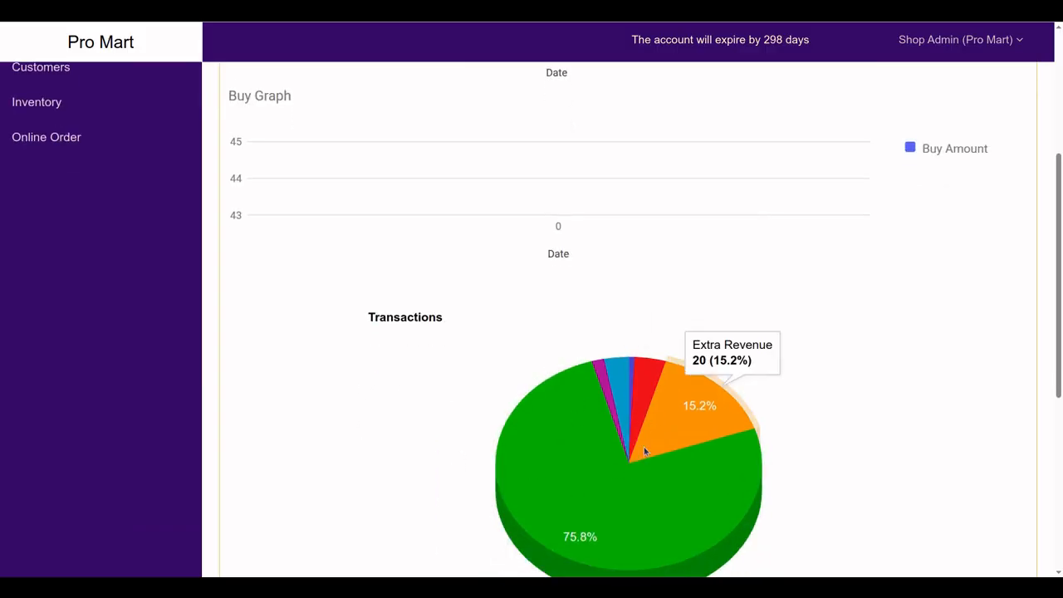
scroll(651, 450, "up", 4)
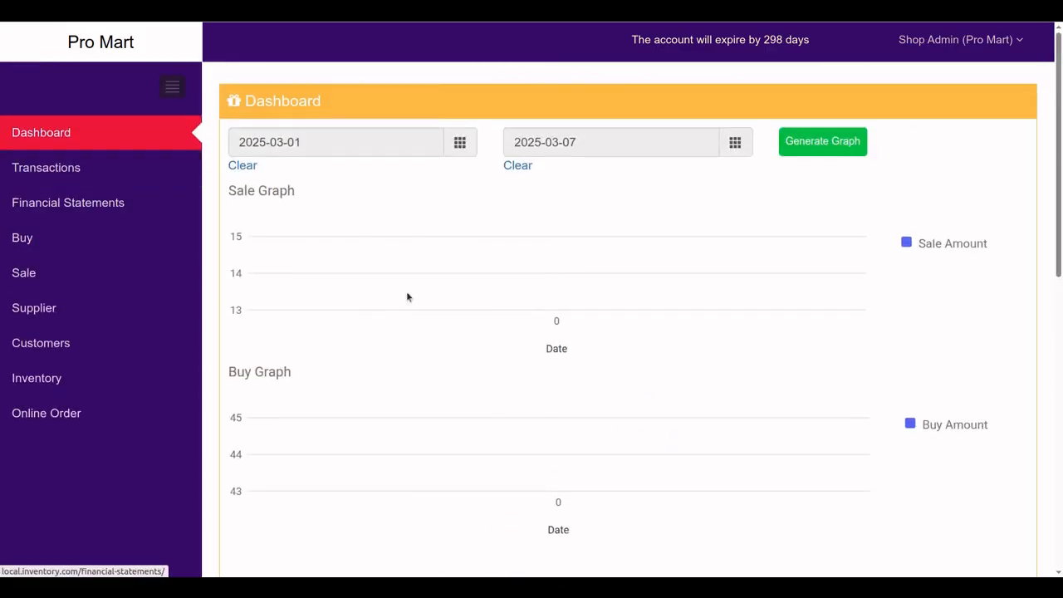
scroll(539, 395, "down", 4)
scroll(539, 395, "up", 4)
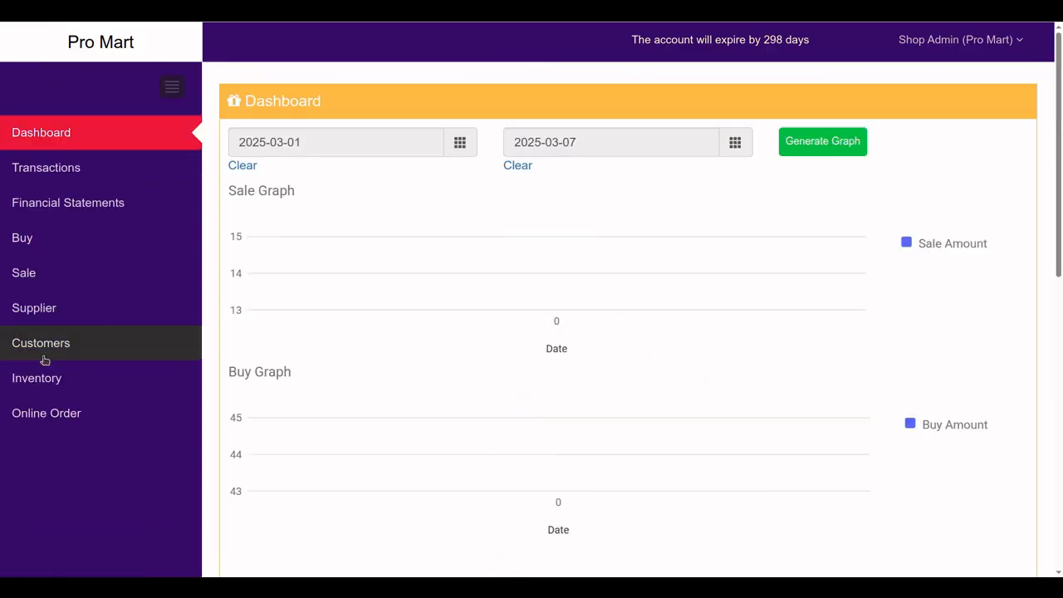
left_click(60, 425)
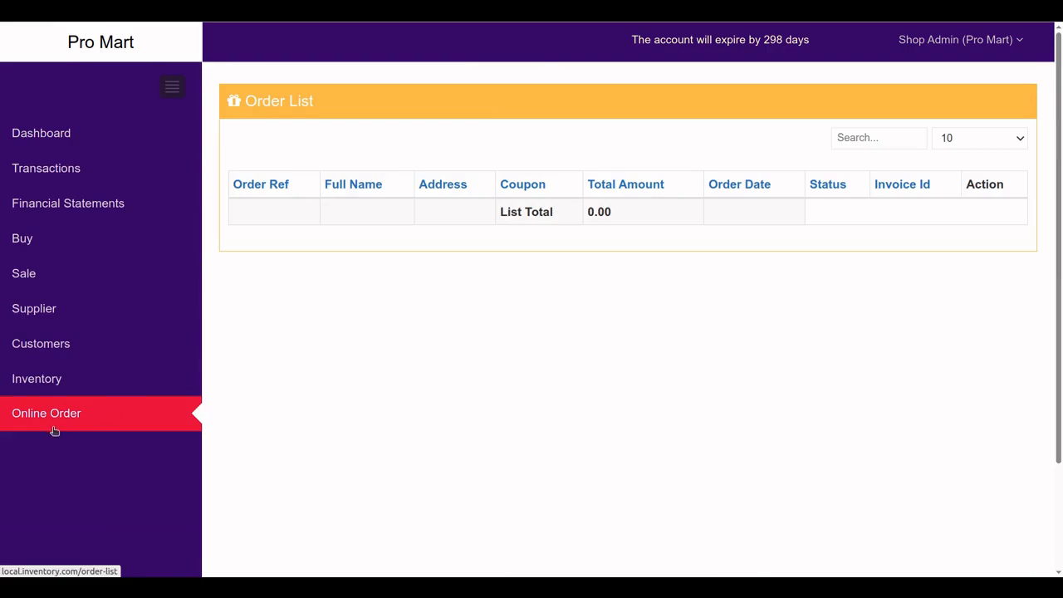